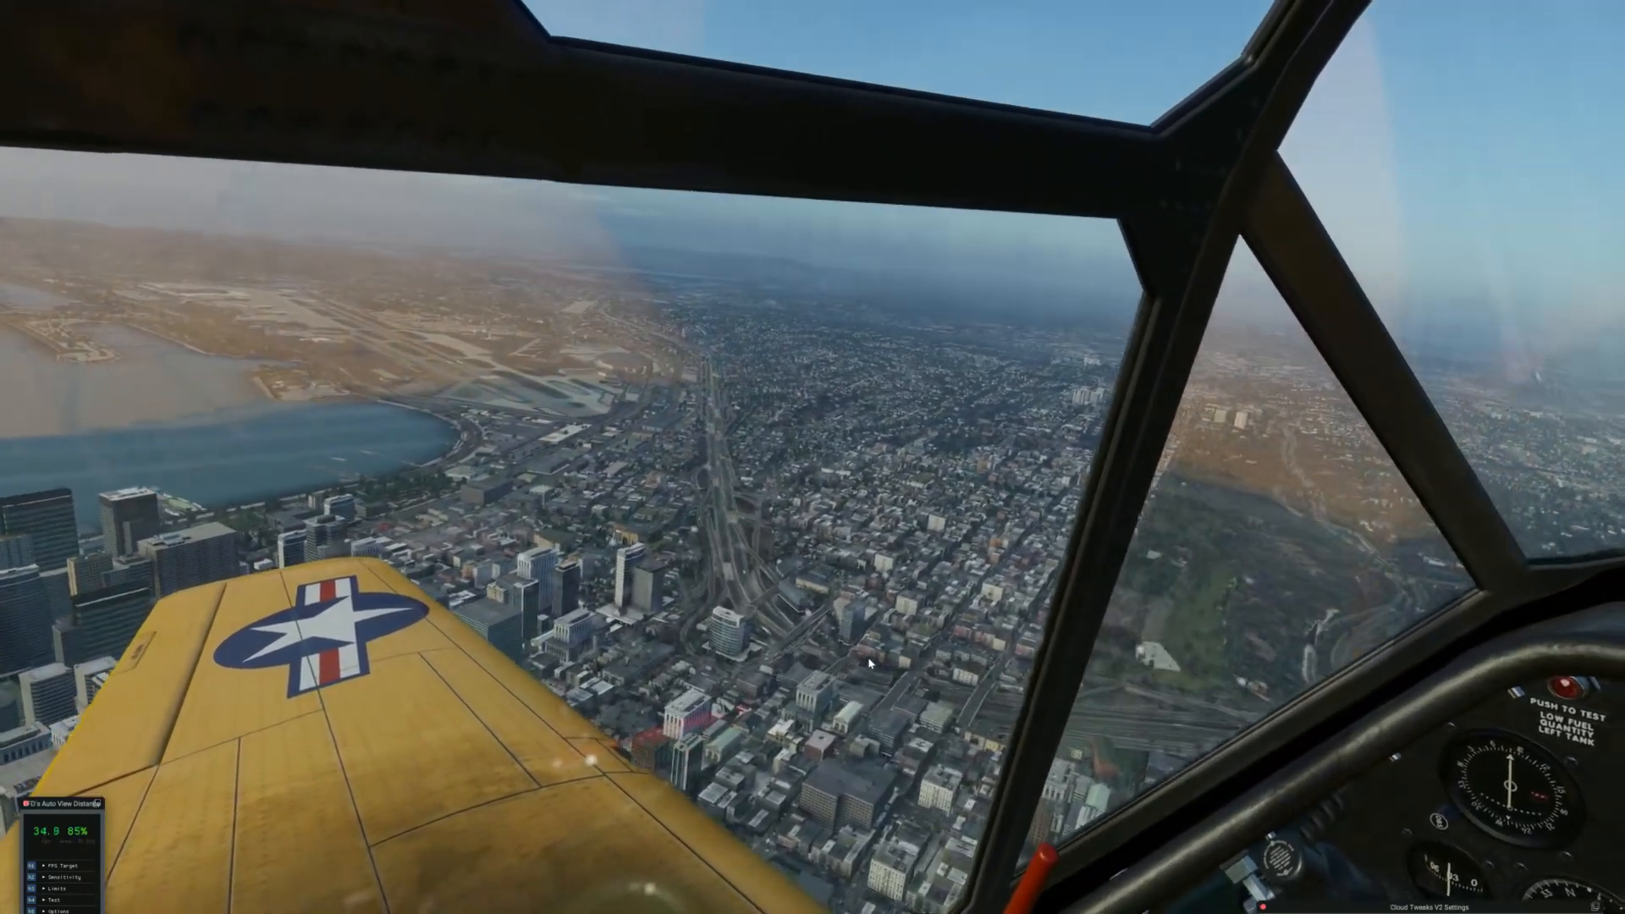
key(p)
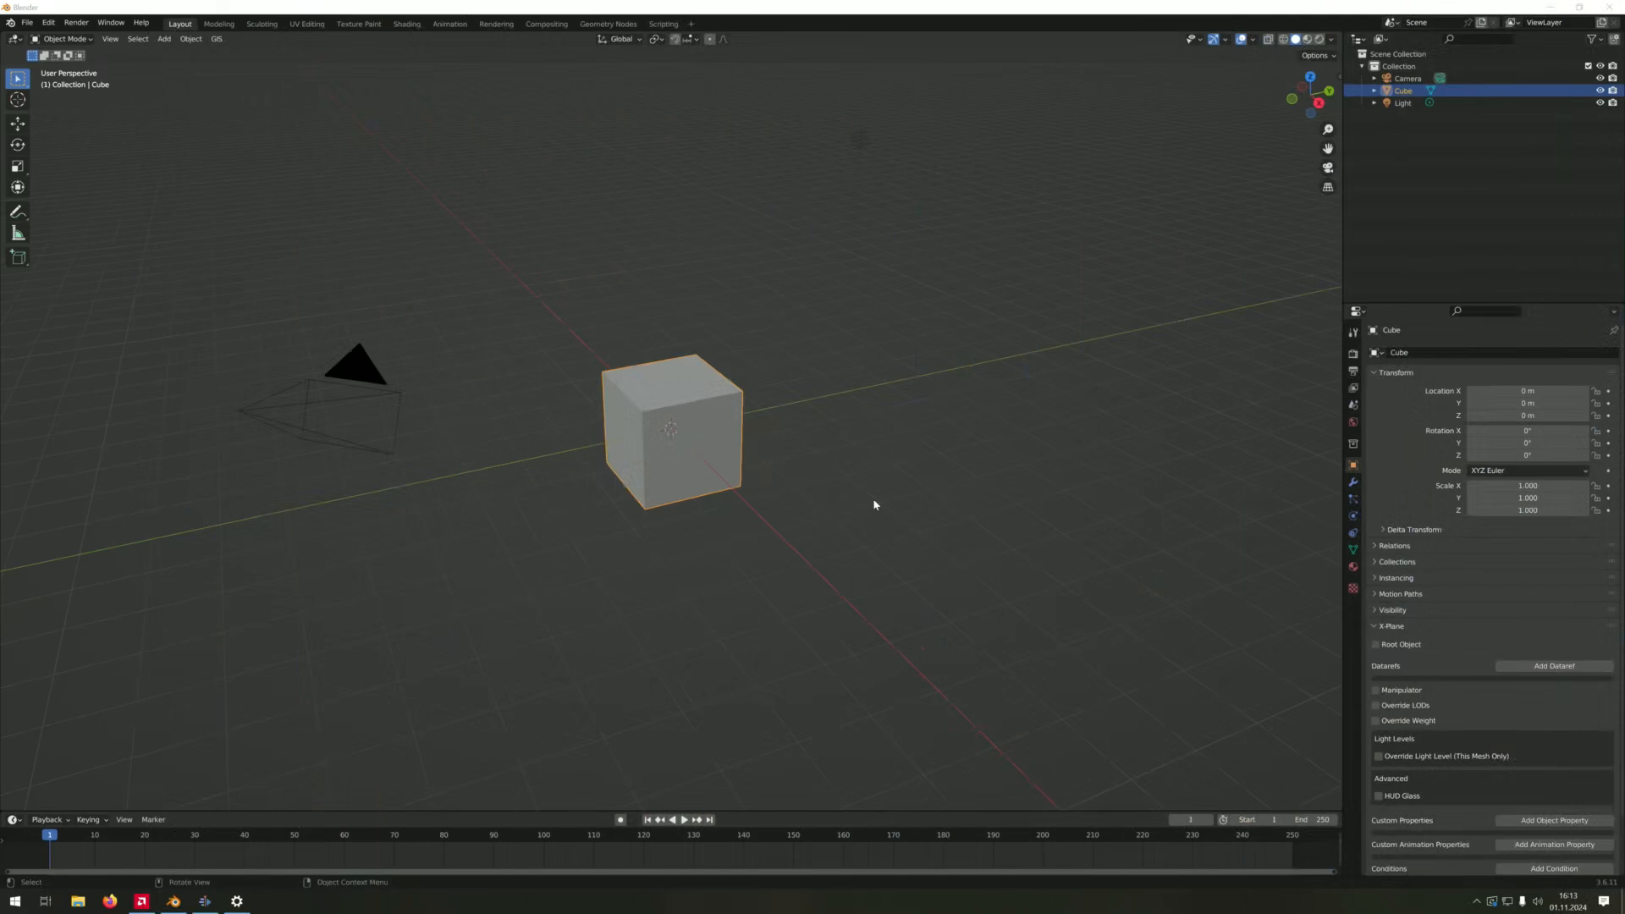
Switch to the top view and delete all the default scene objects, including the cube, camera and light
click(1013, 549)
key(KP_7)
key(a)
key(Delete)
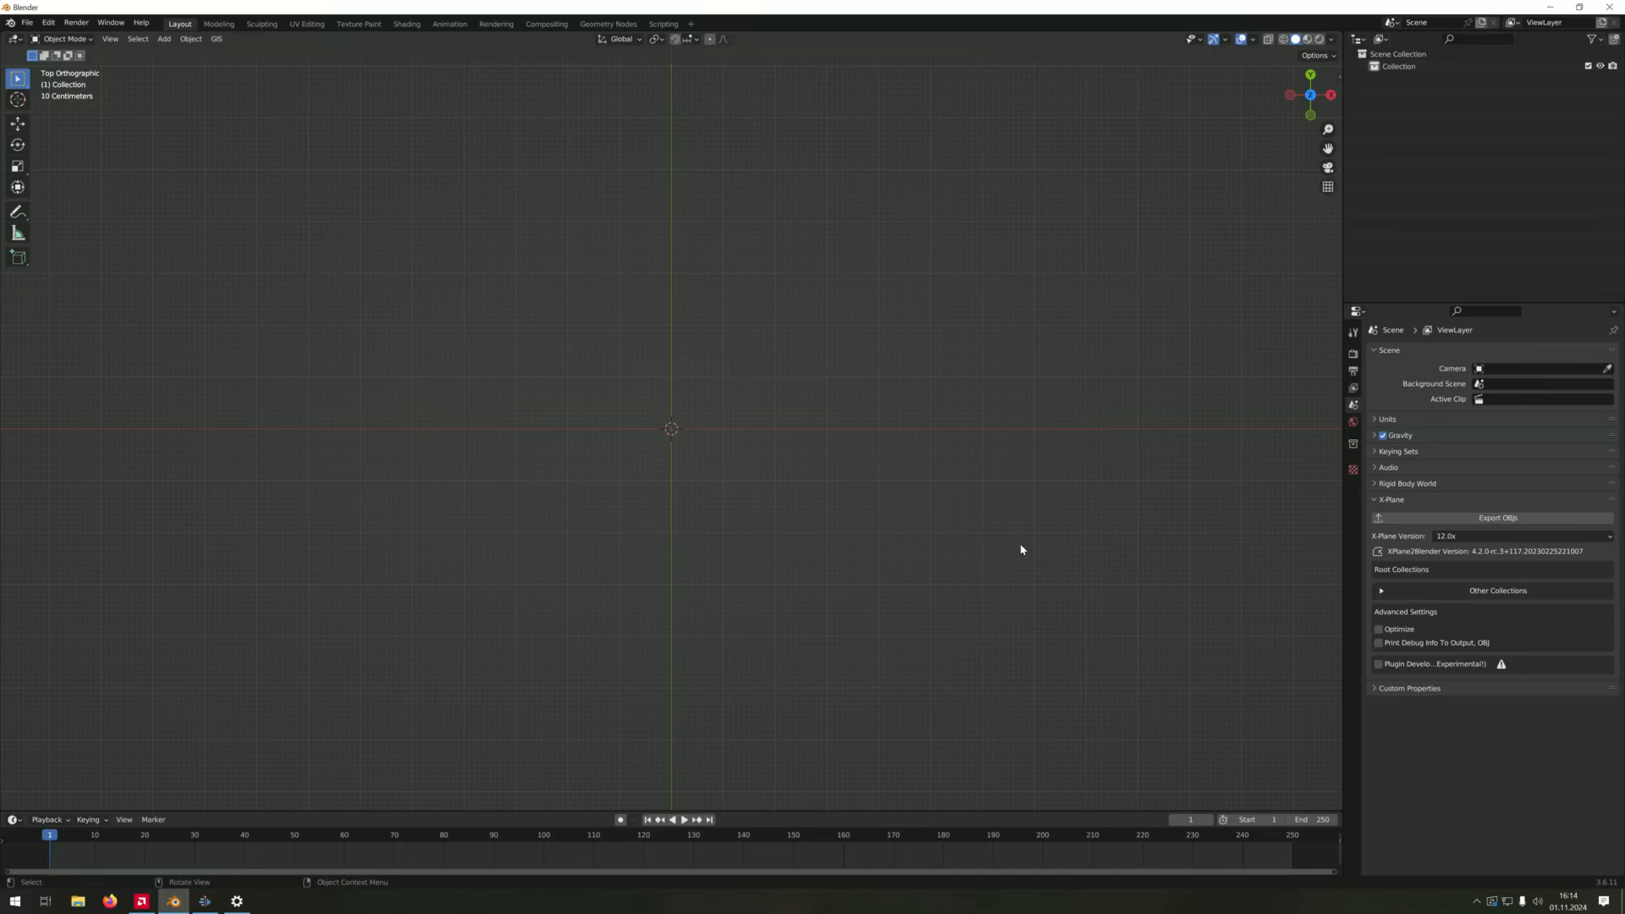
Open the Blosm add-on's extent selection map in the browser and bring downtown San Diego into view
key(n)
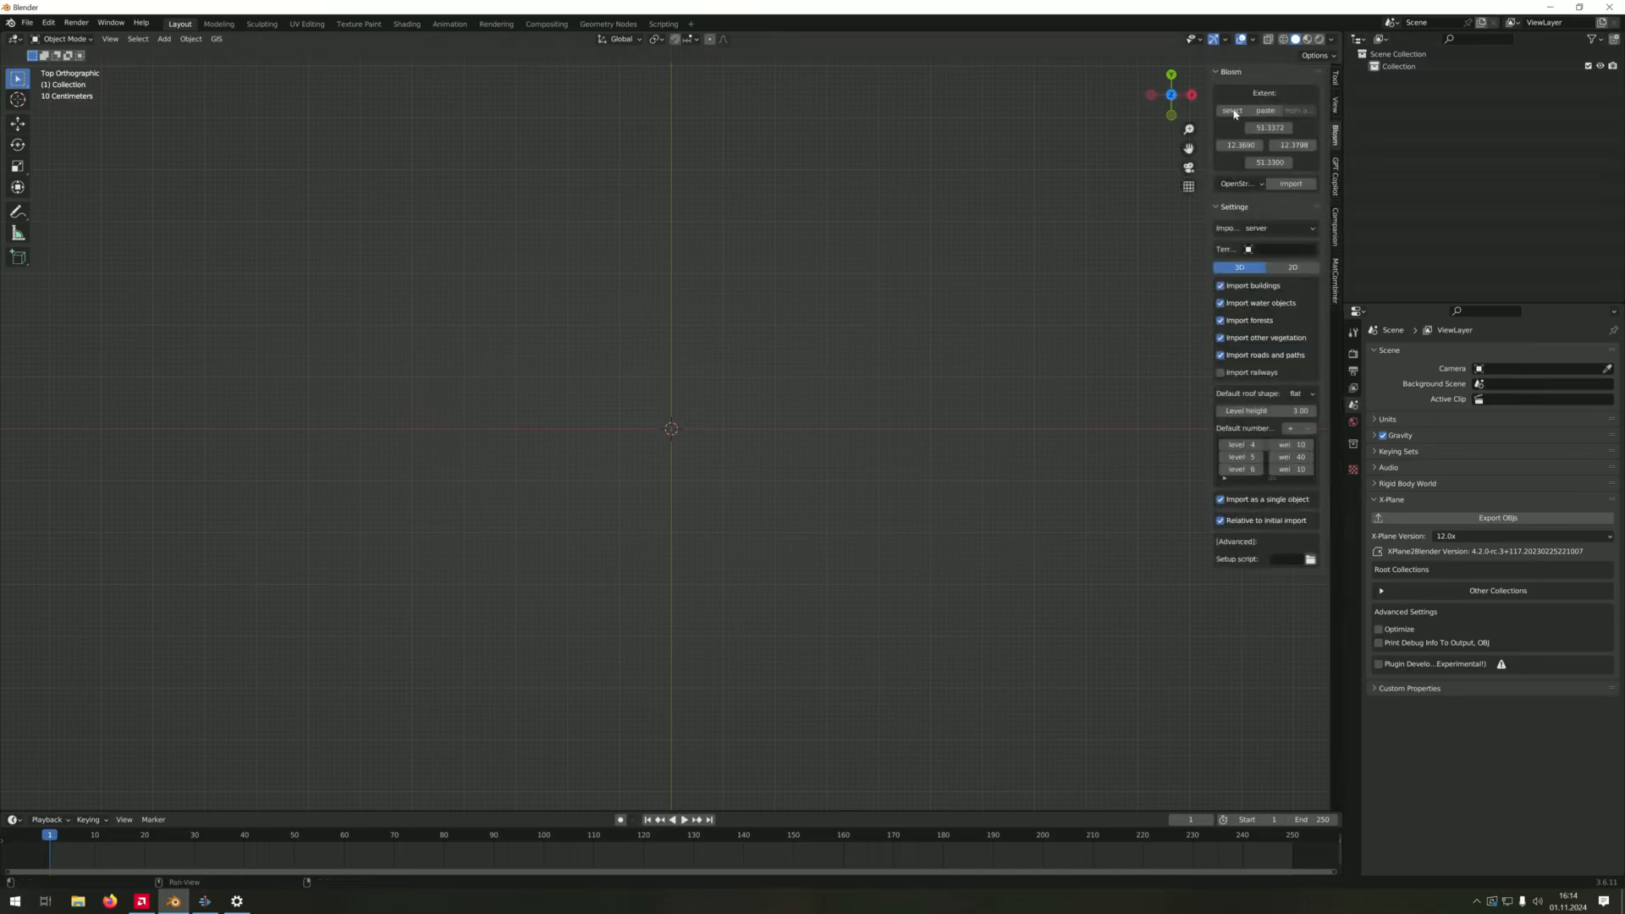
click(1233, 111)
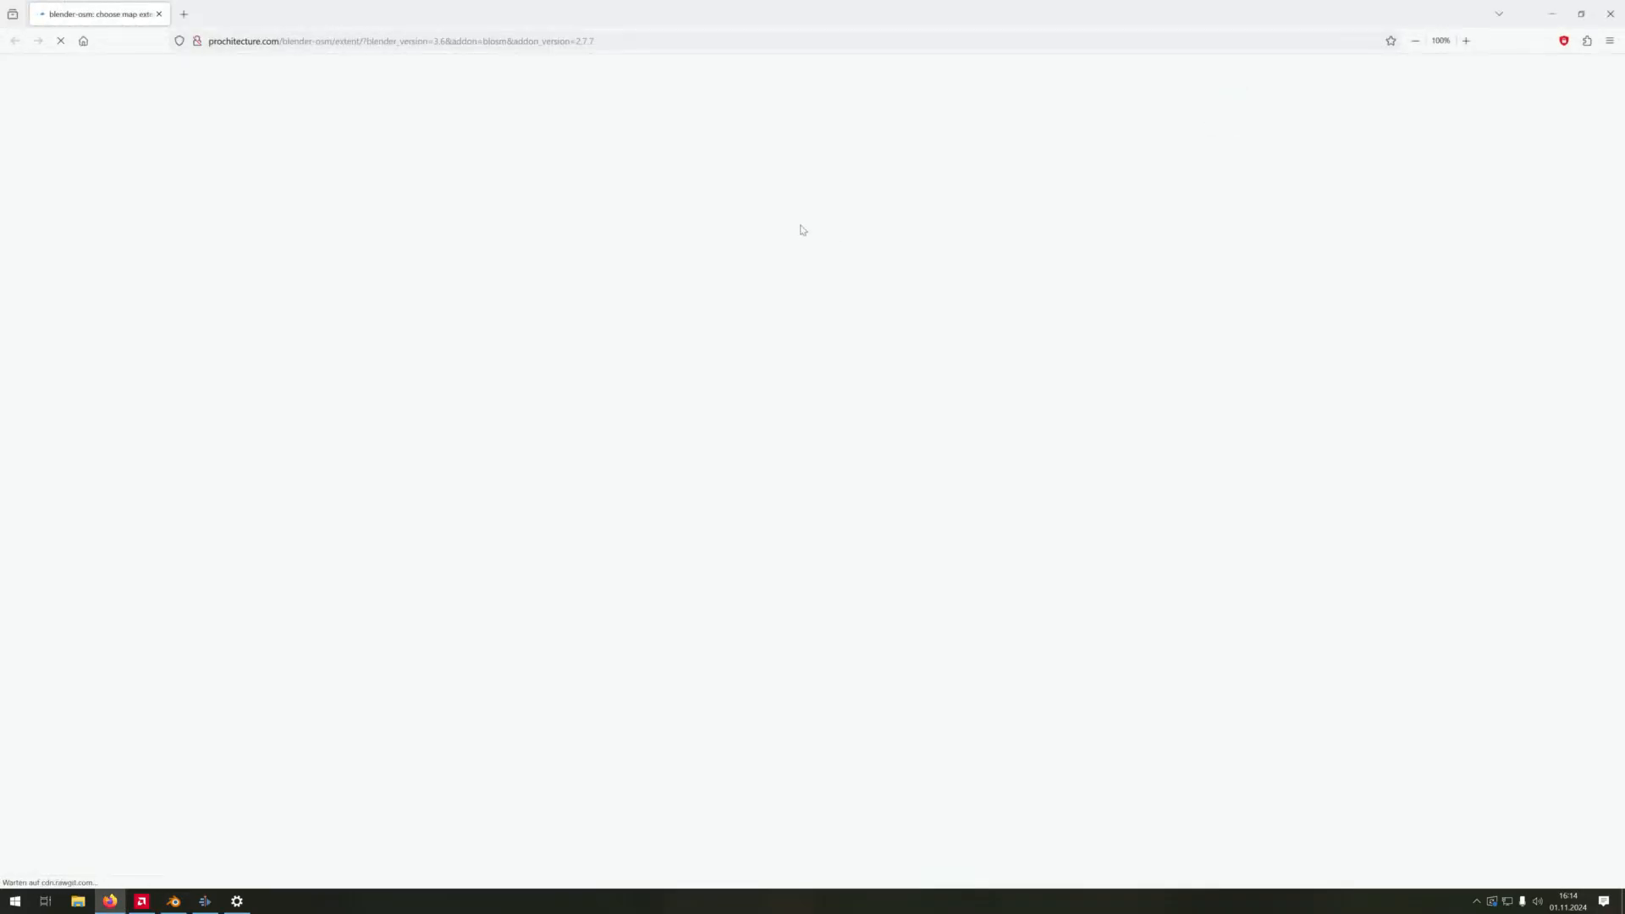
scroll(657, 416, up, 2)
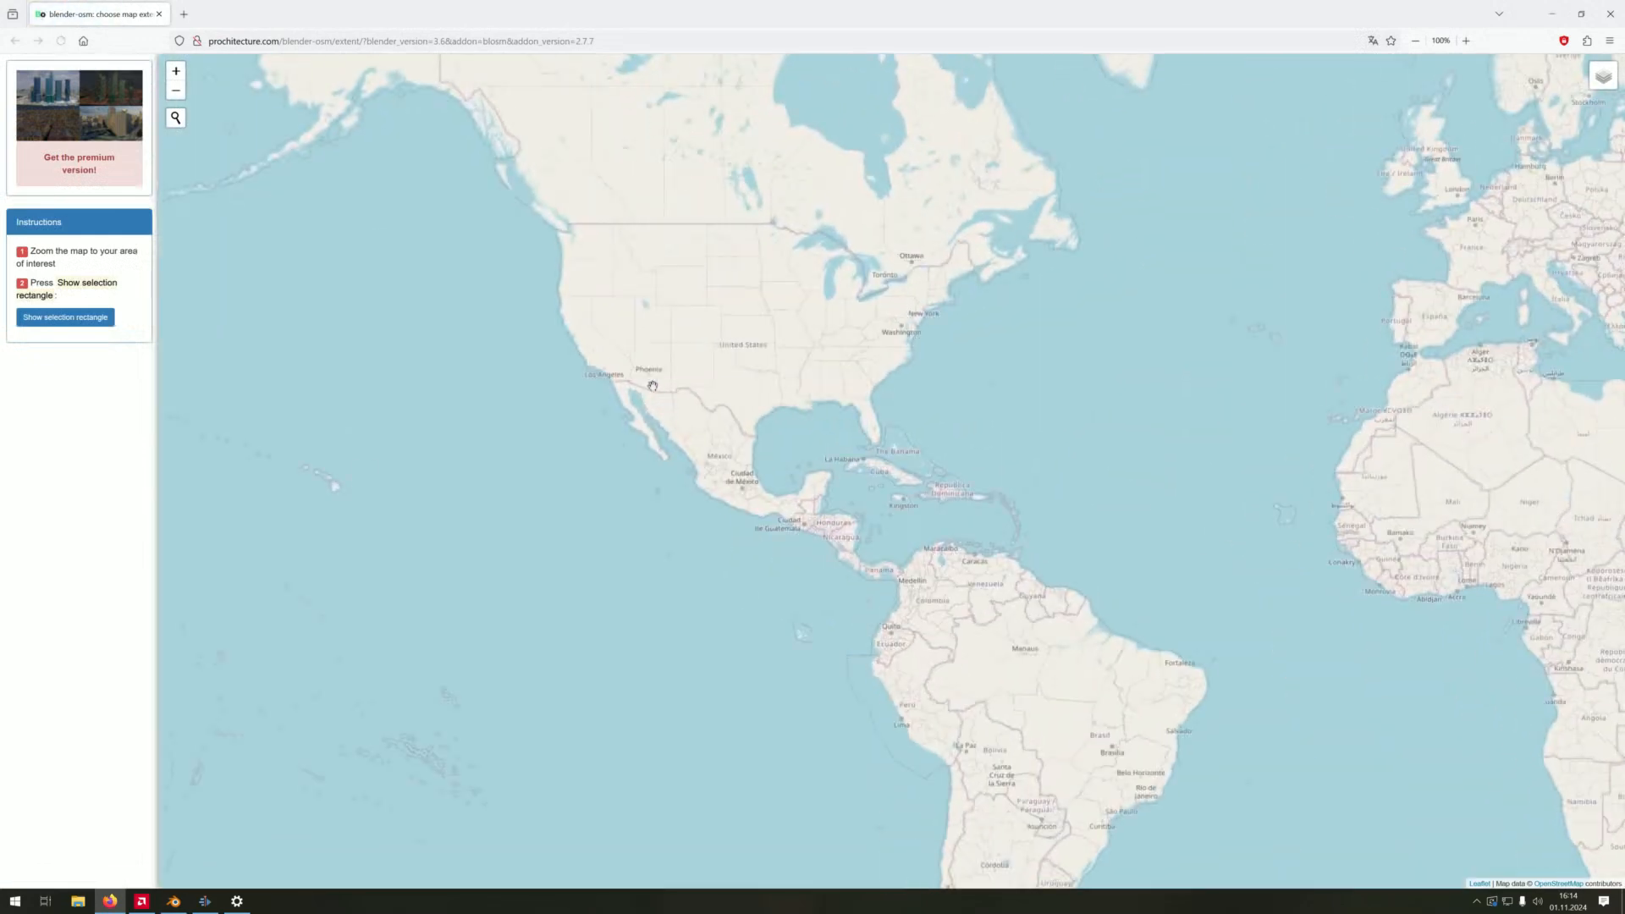
drag(653, 386, 704, 430)
scroll(704, 429, up, 2)
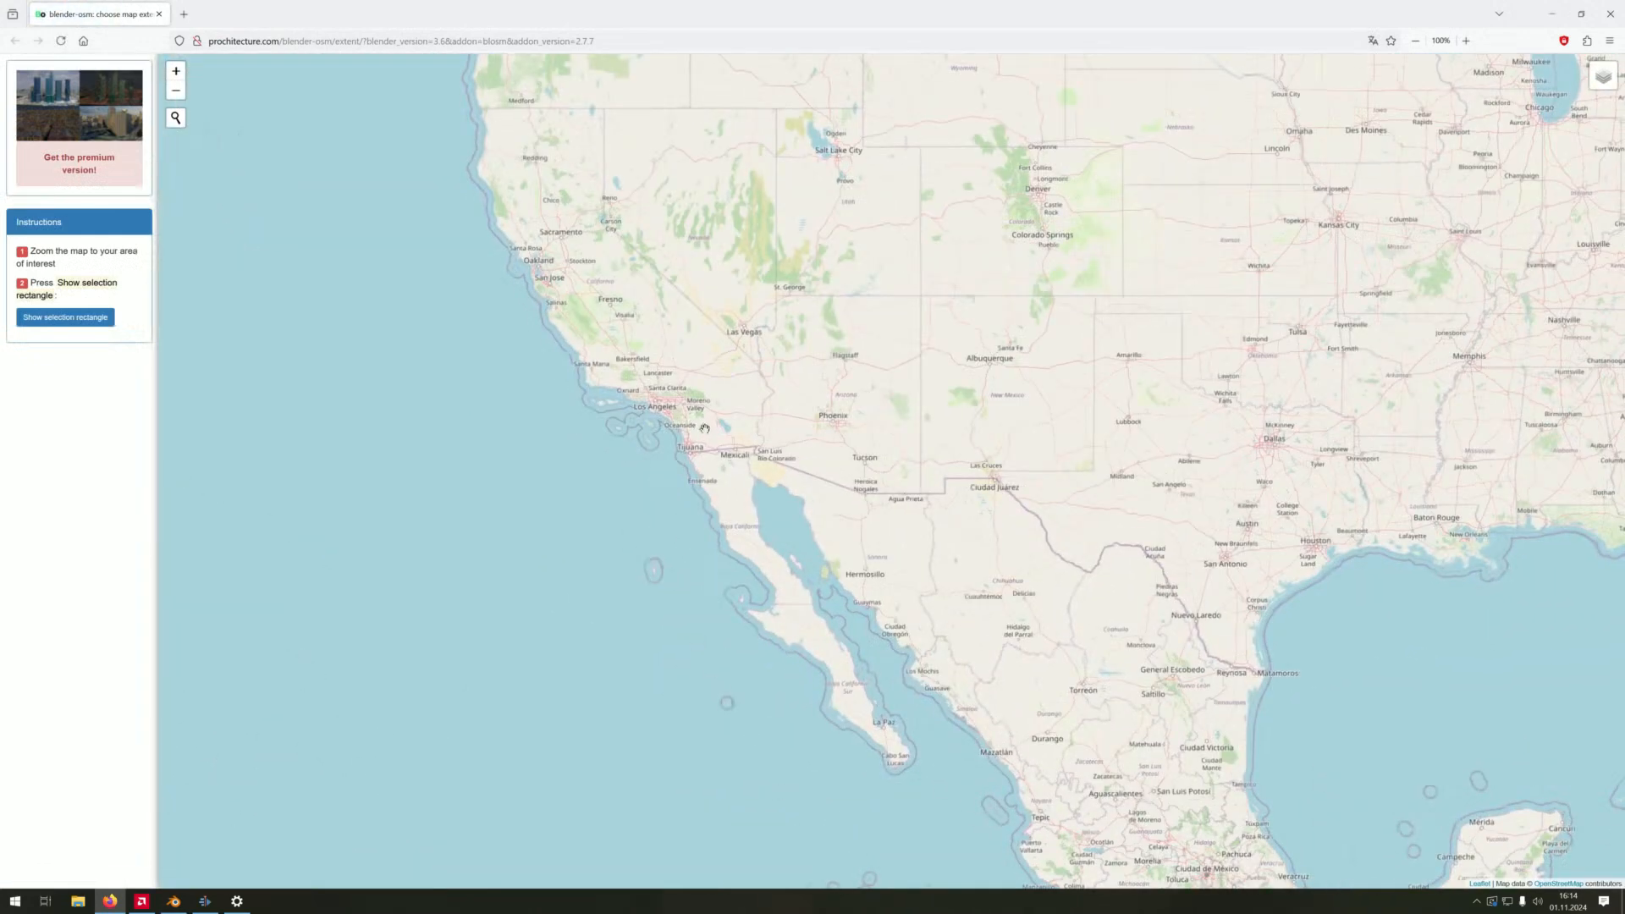
scroll(705, 429, up, 2)
drag(702, 491, 762, 413)
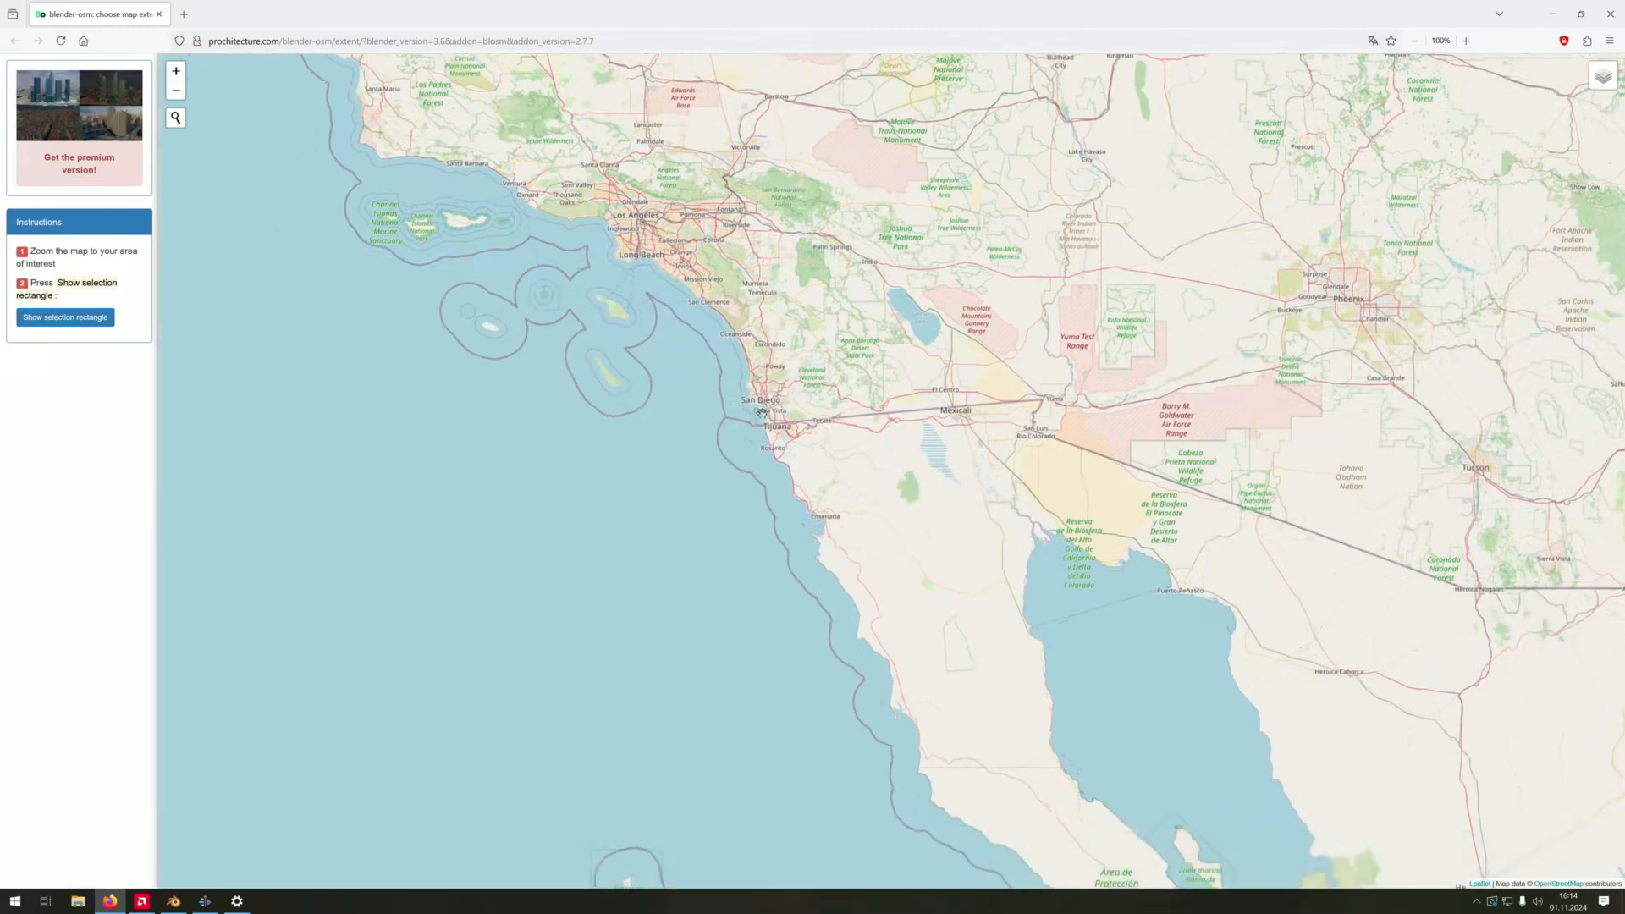
scroll(761, 412, up, 3)
scroll(785, 385, up, 3)
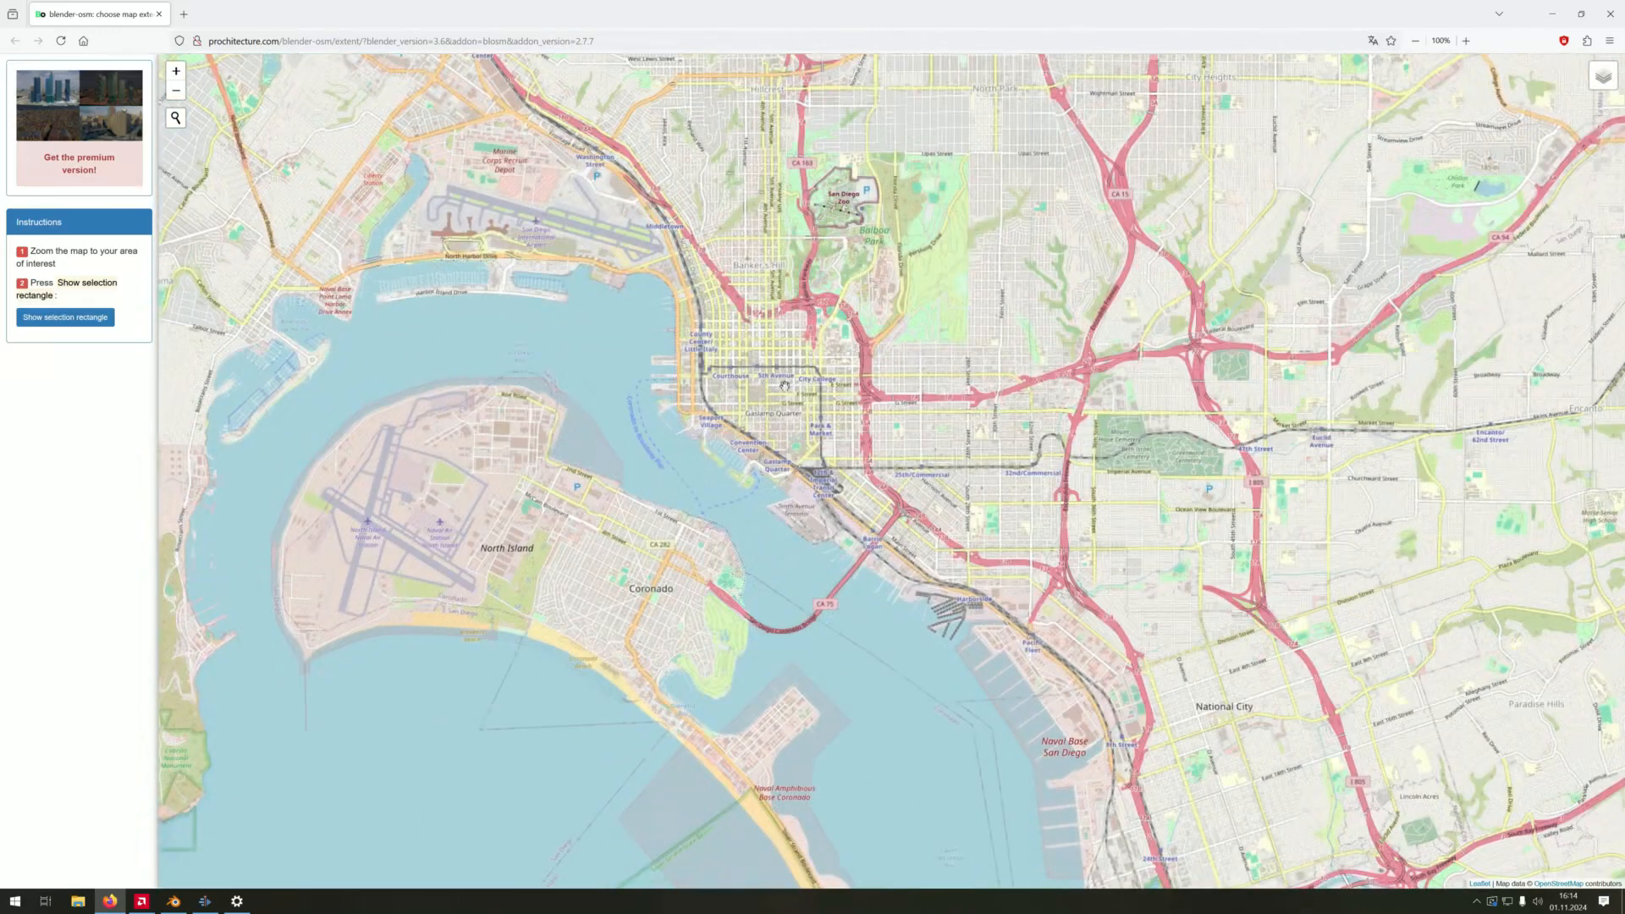
scroll(768, 411, up, 2)
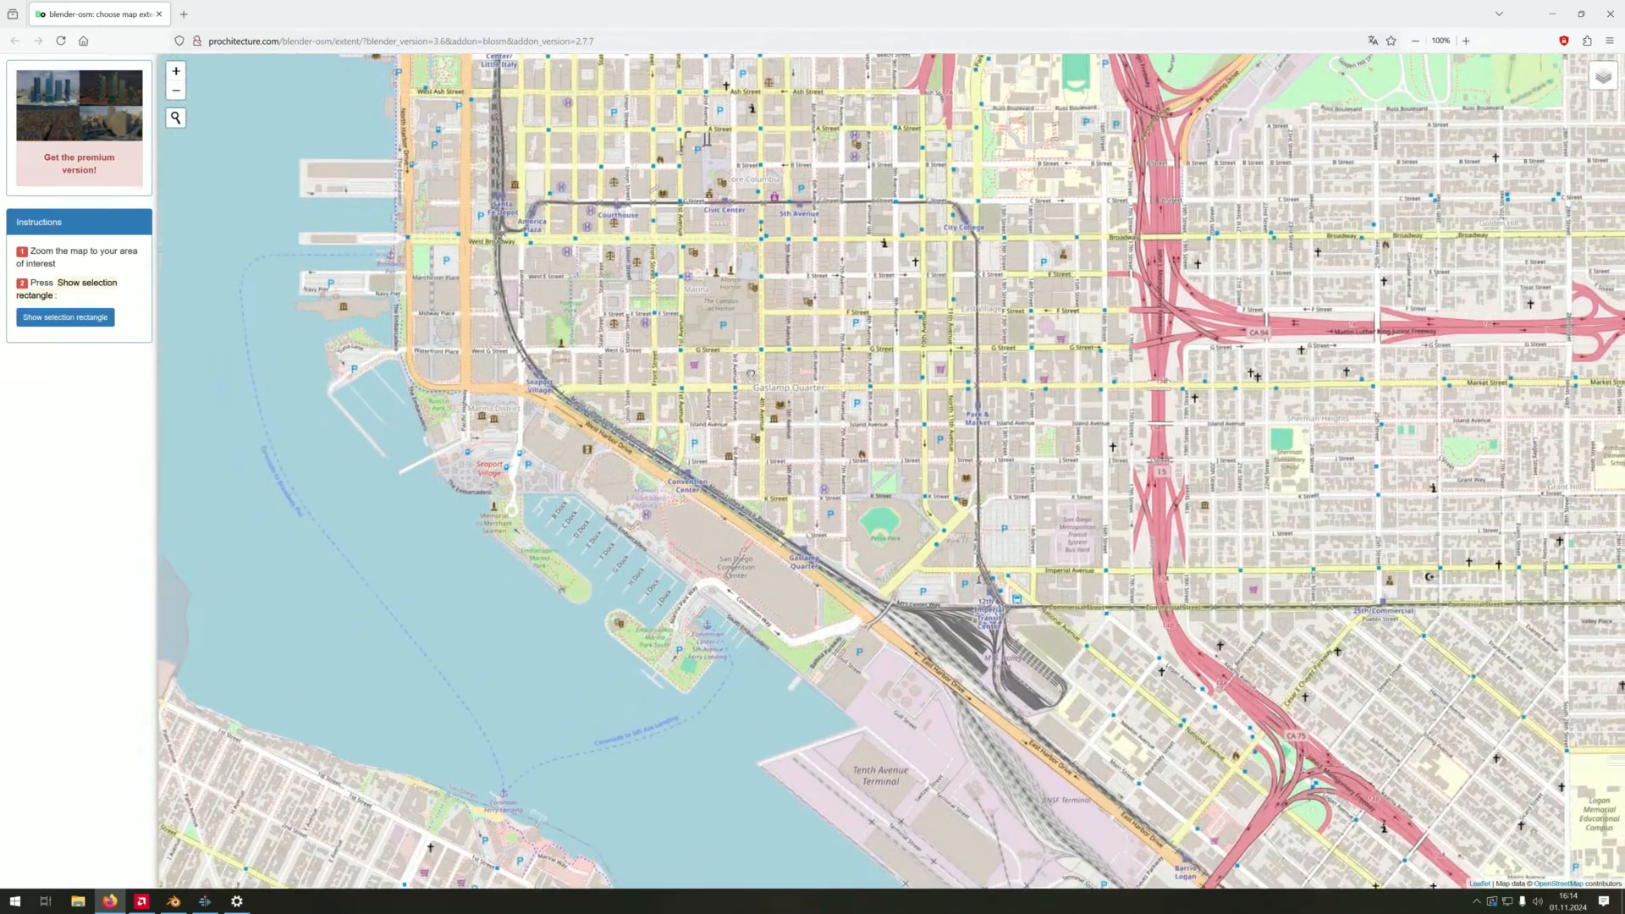
Show the selection rectangle and adjust it to an area of about 1.8 x 2.2 km over downtown San Diego and its waterfront
click(71, 323)
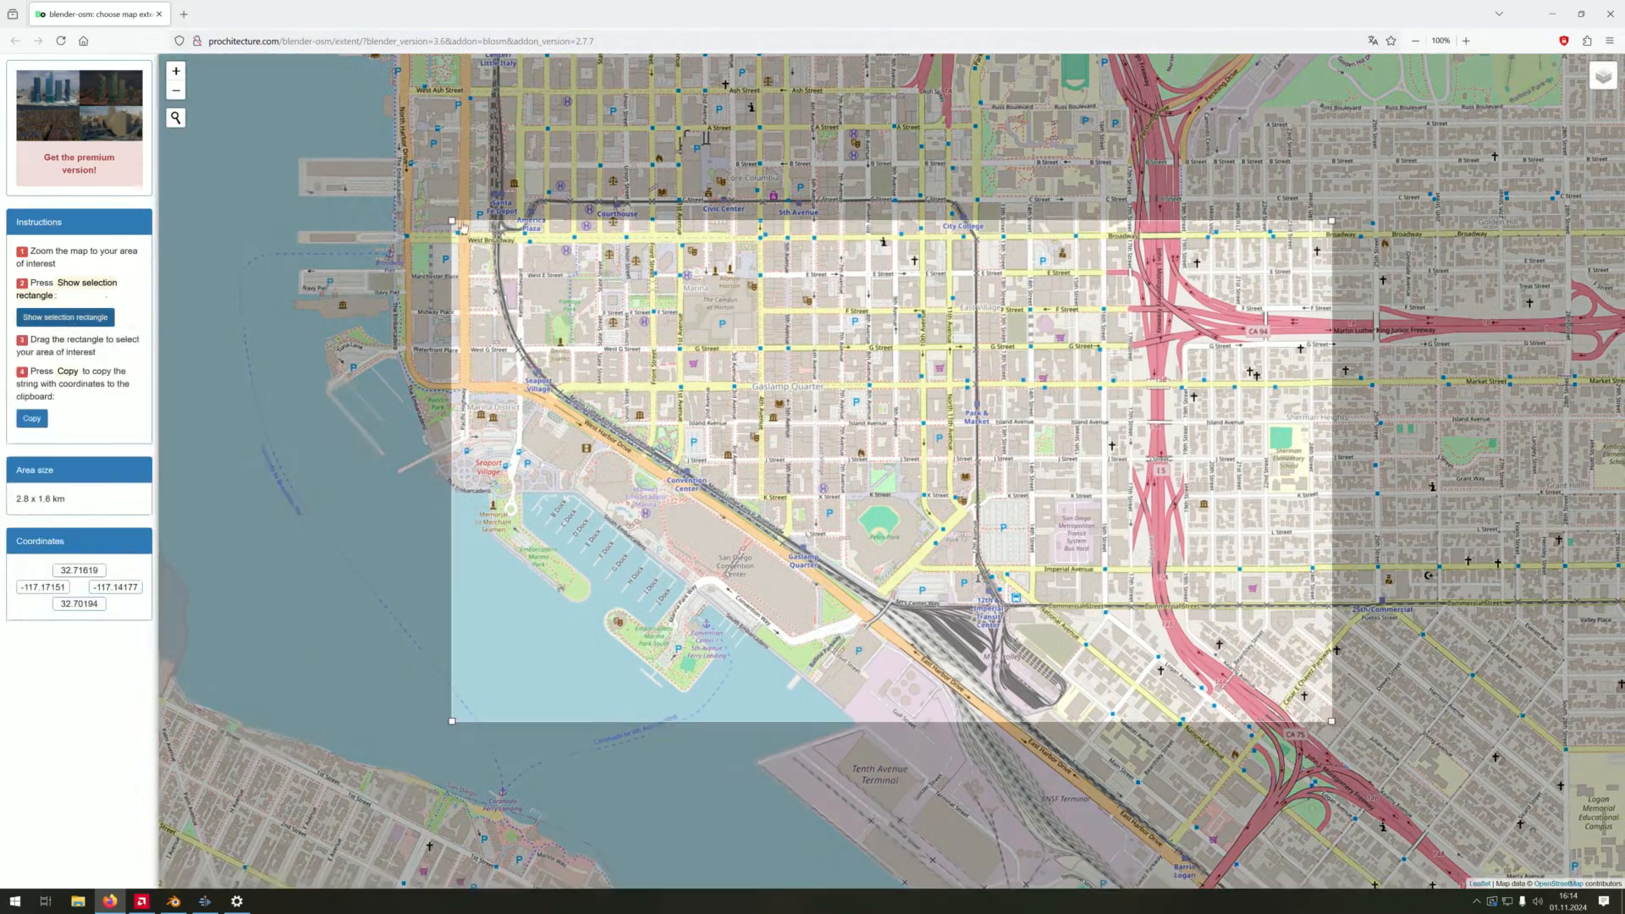
drag(656, 168, 782, 316)
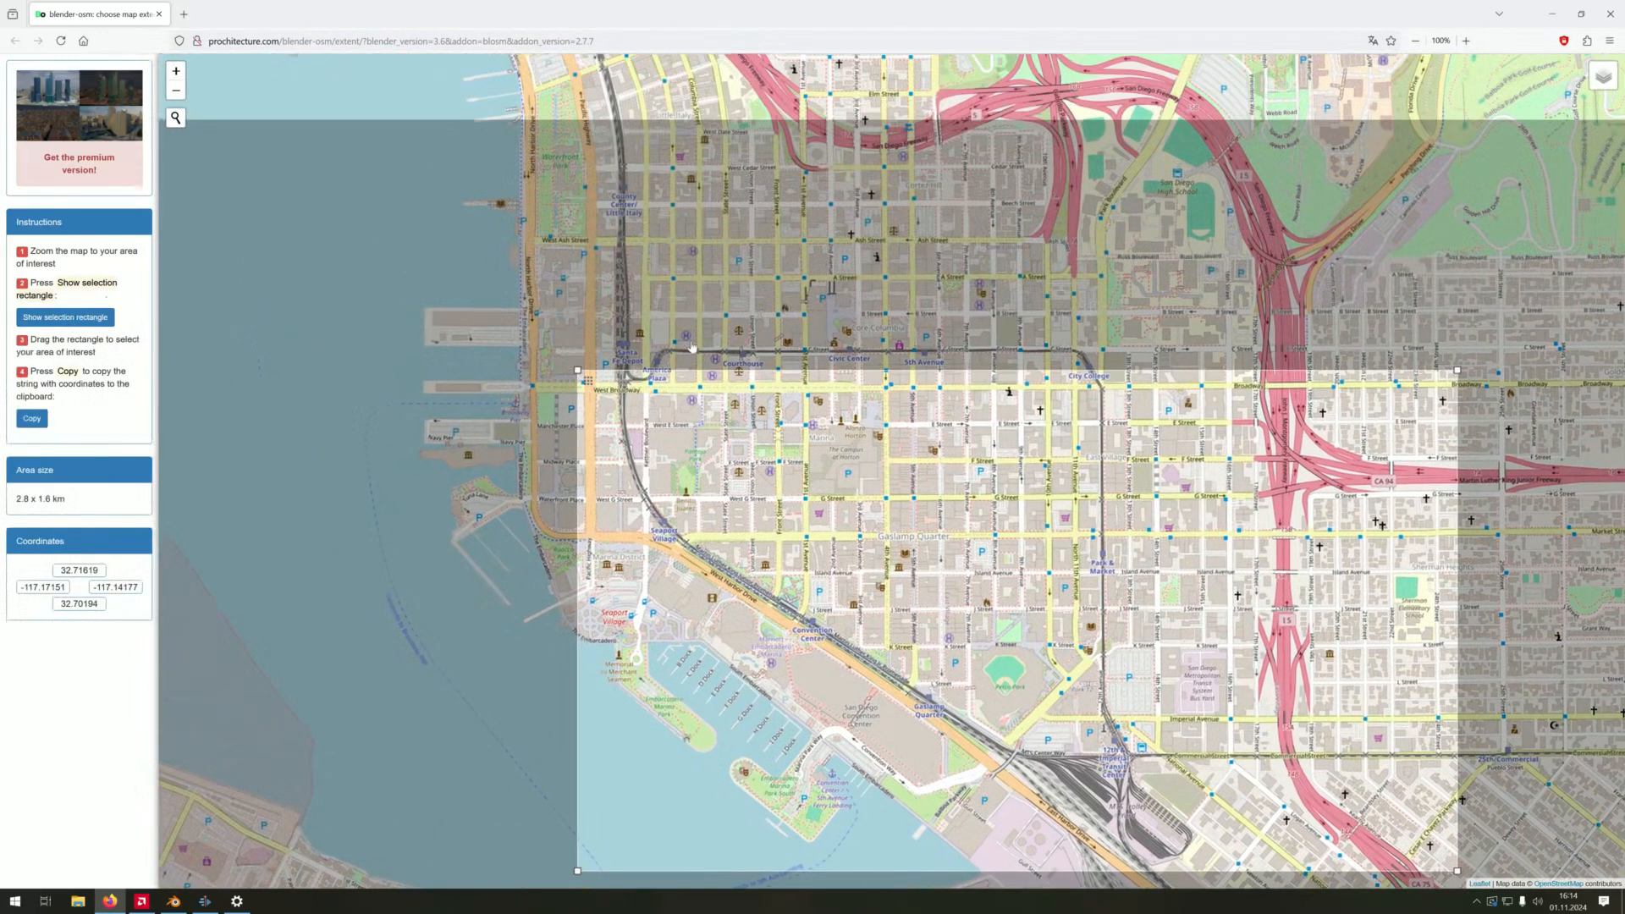
drag(577, 370, 520, 163)
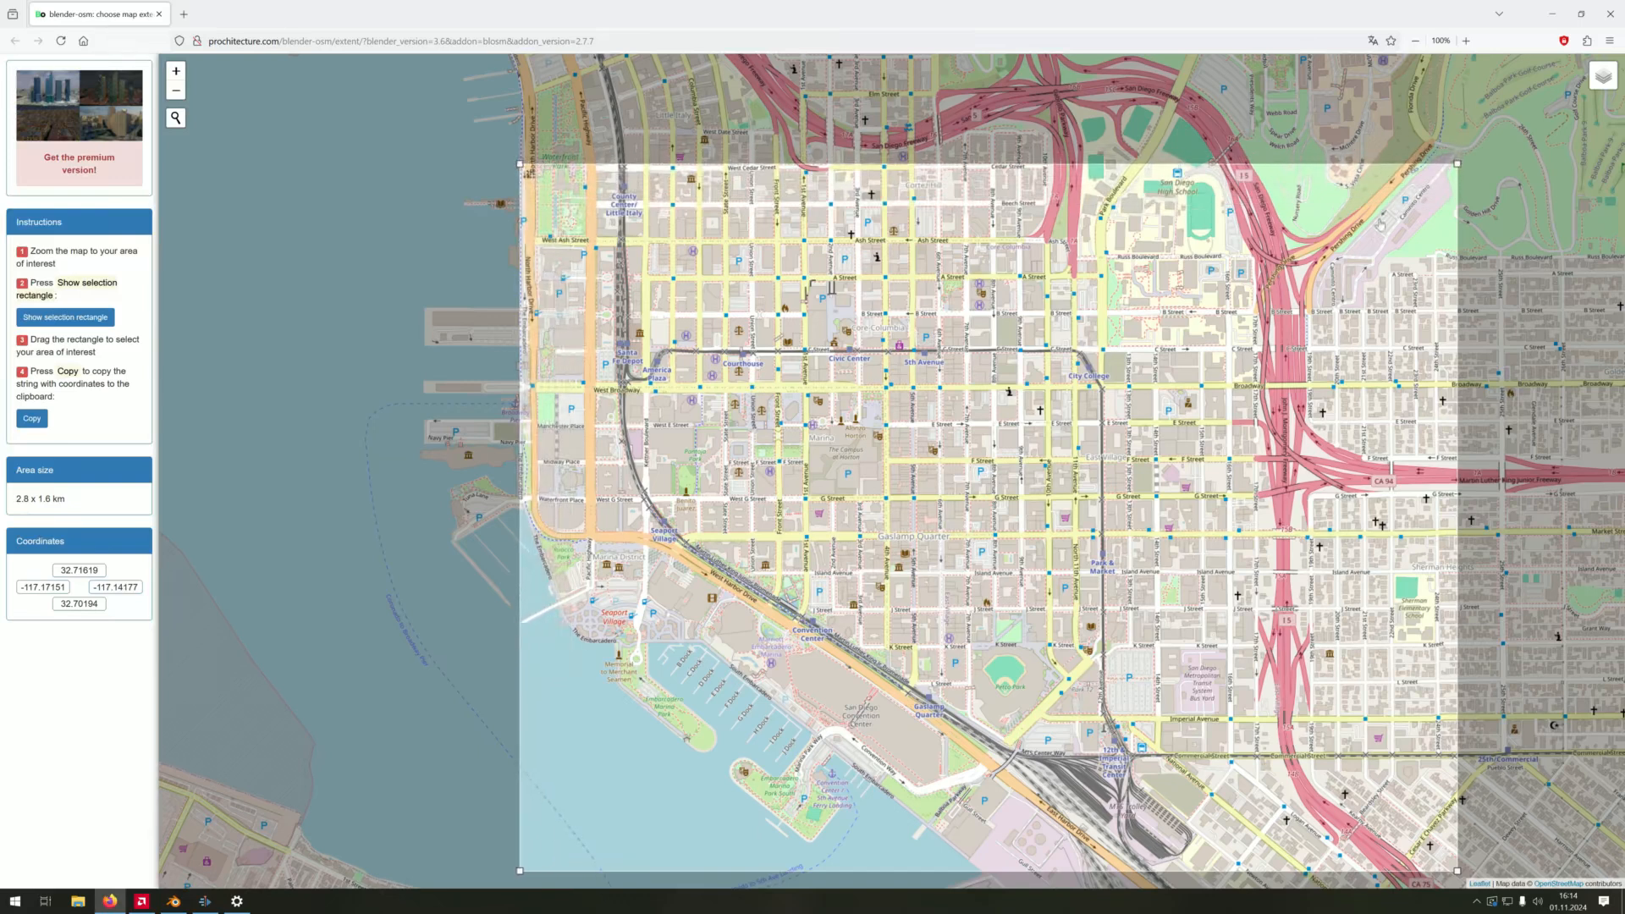
drag(1457, 164, 1074, 165)
drag(1152, 559, 1161, 434)
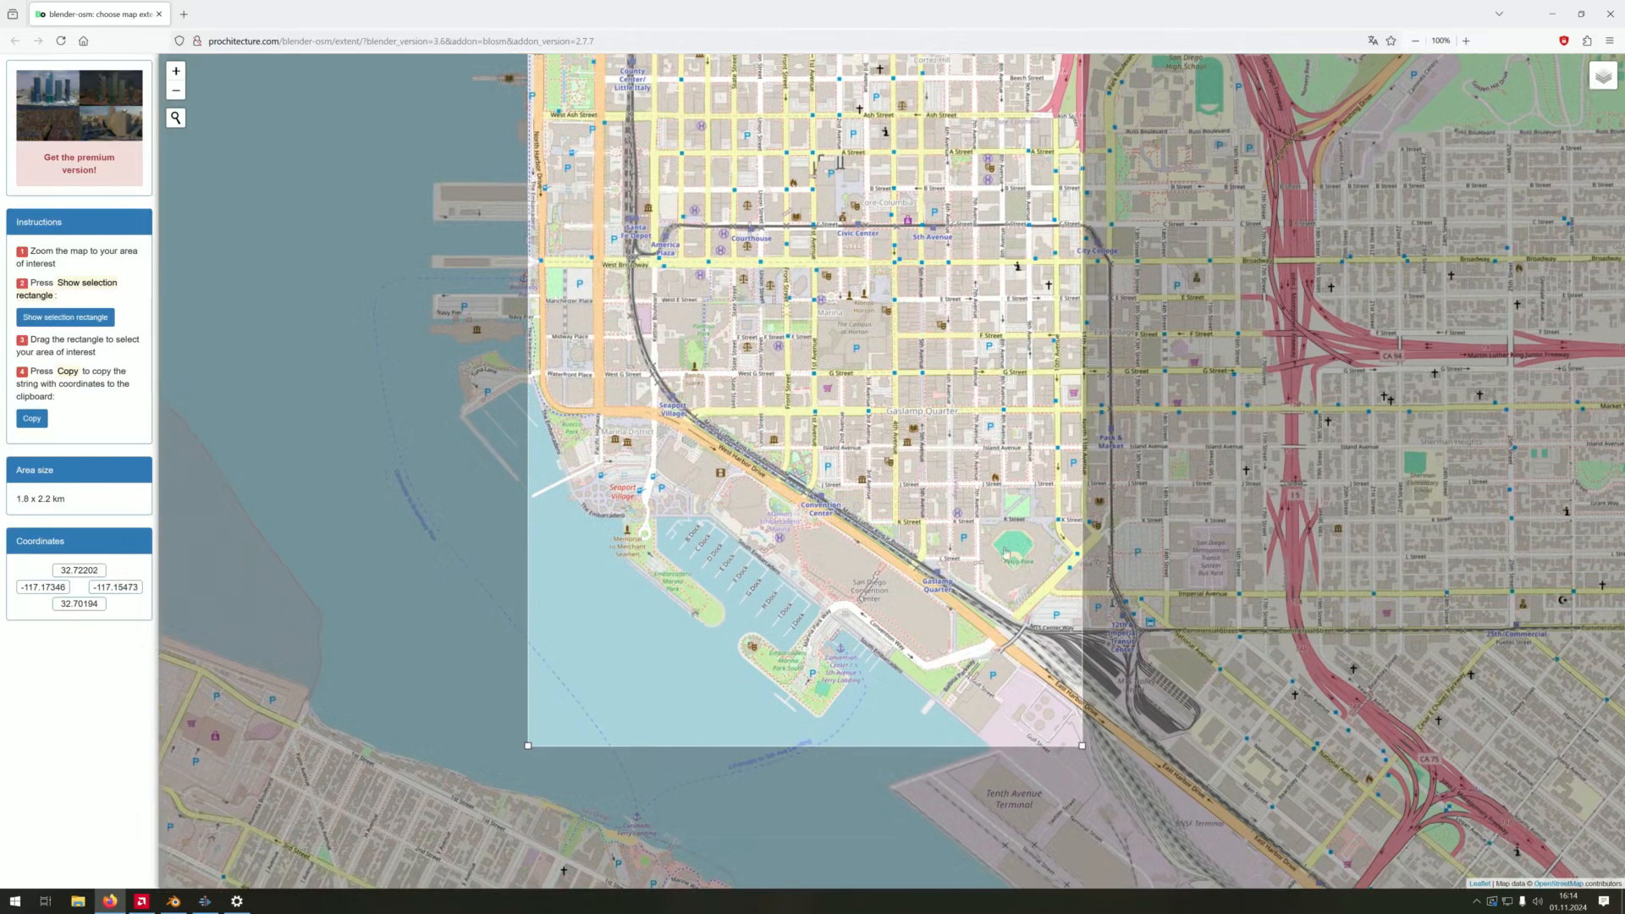
drag(1083, 746, 1082, 725)
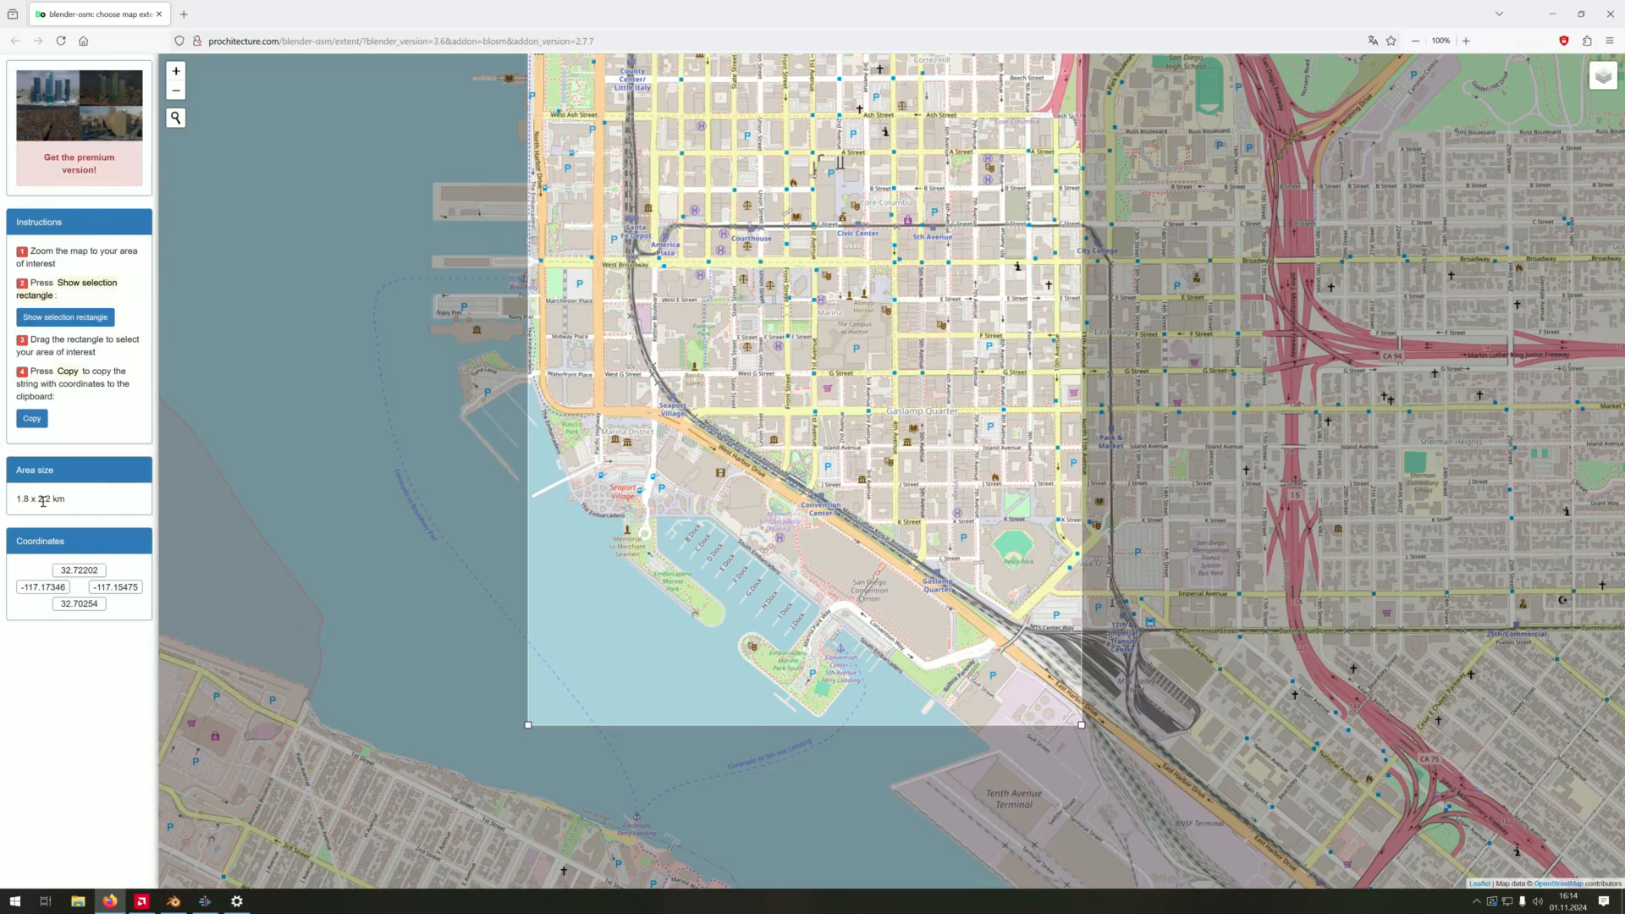
scroll(412, 501, down, 2)
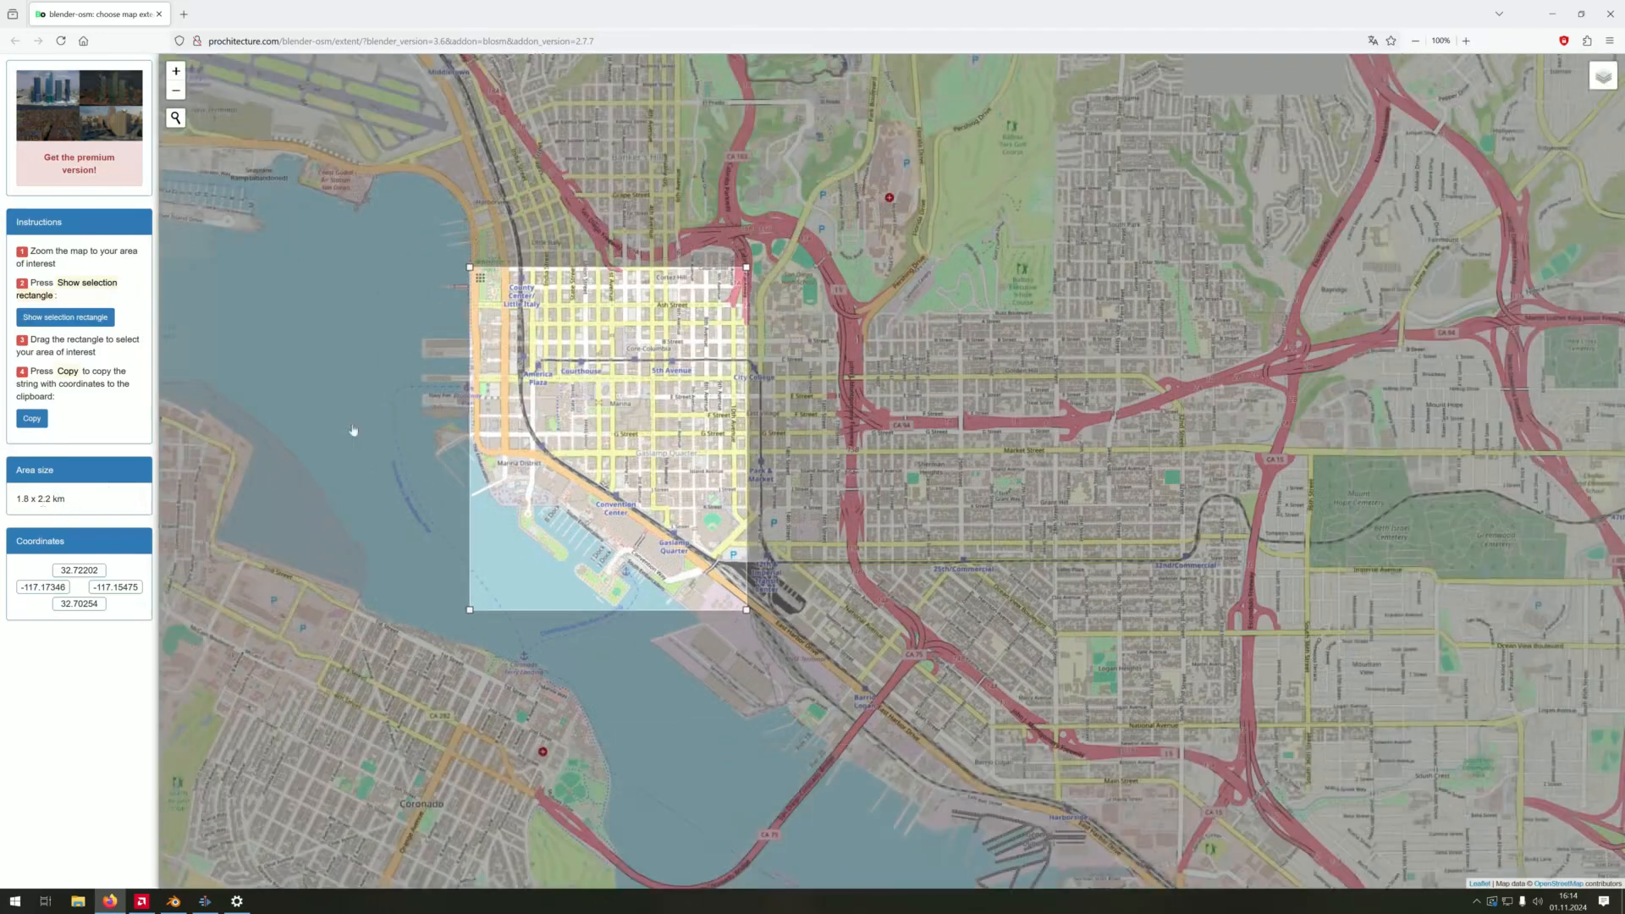
scroll(496, 484, up, 2)
drag(530, 497, 453, 500)
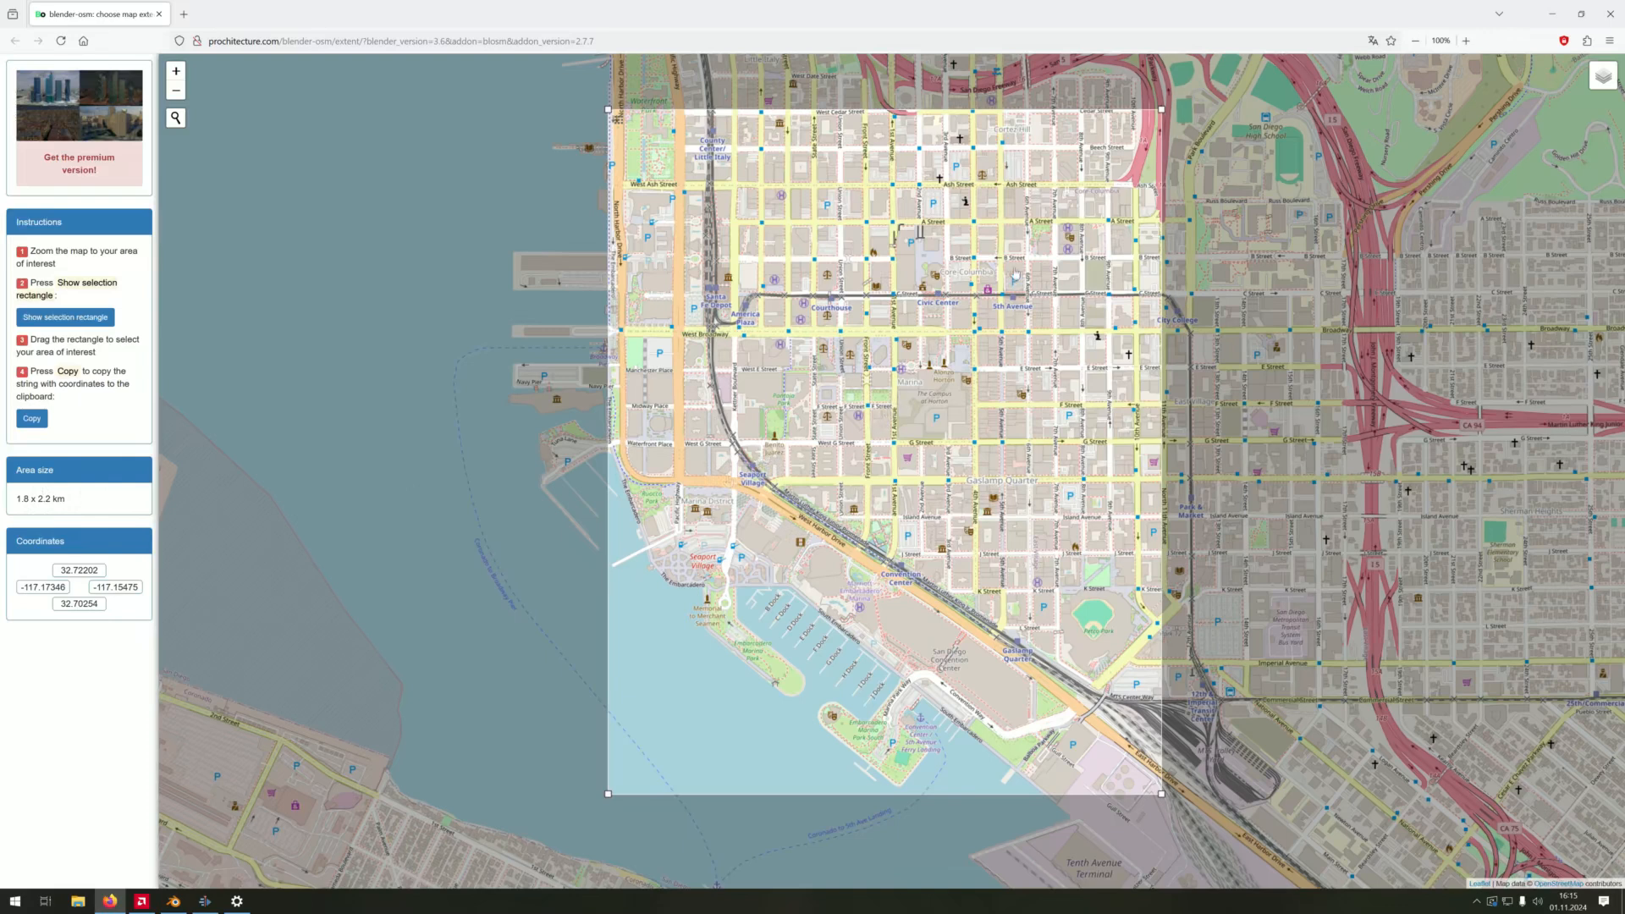
Copy the selected coordinates, paste them as the import extent in Blender, and choose Google 3D Tiles as the data source
click(27, 425)
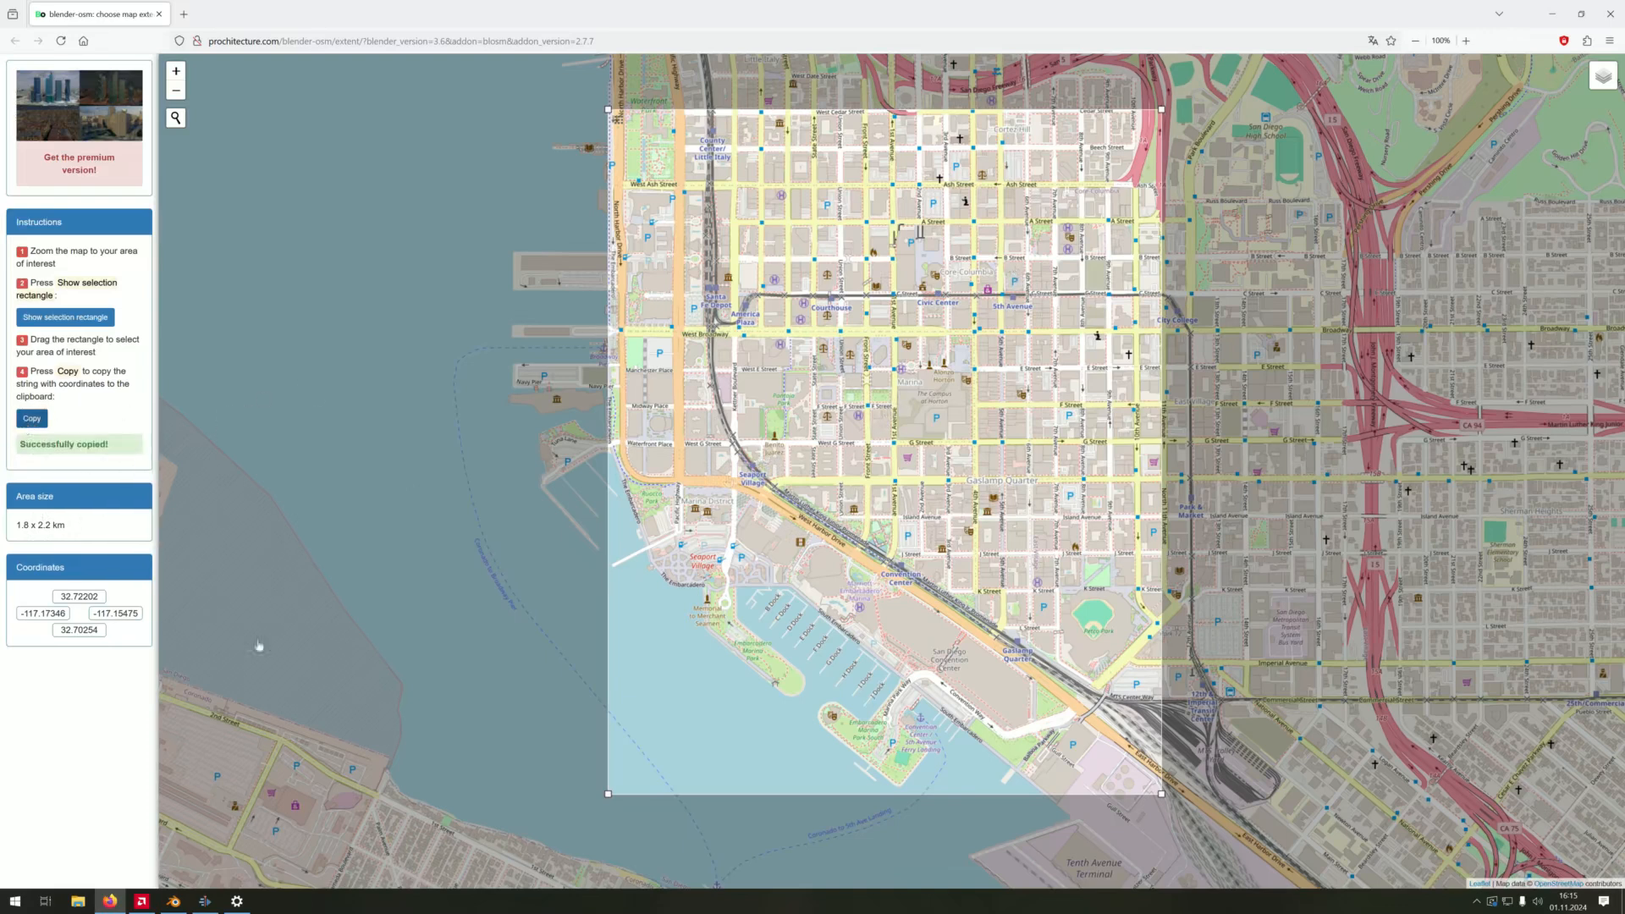
click(173, 902)
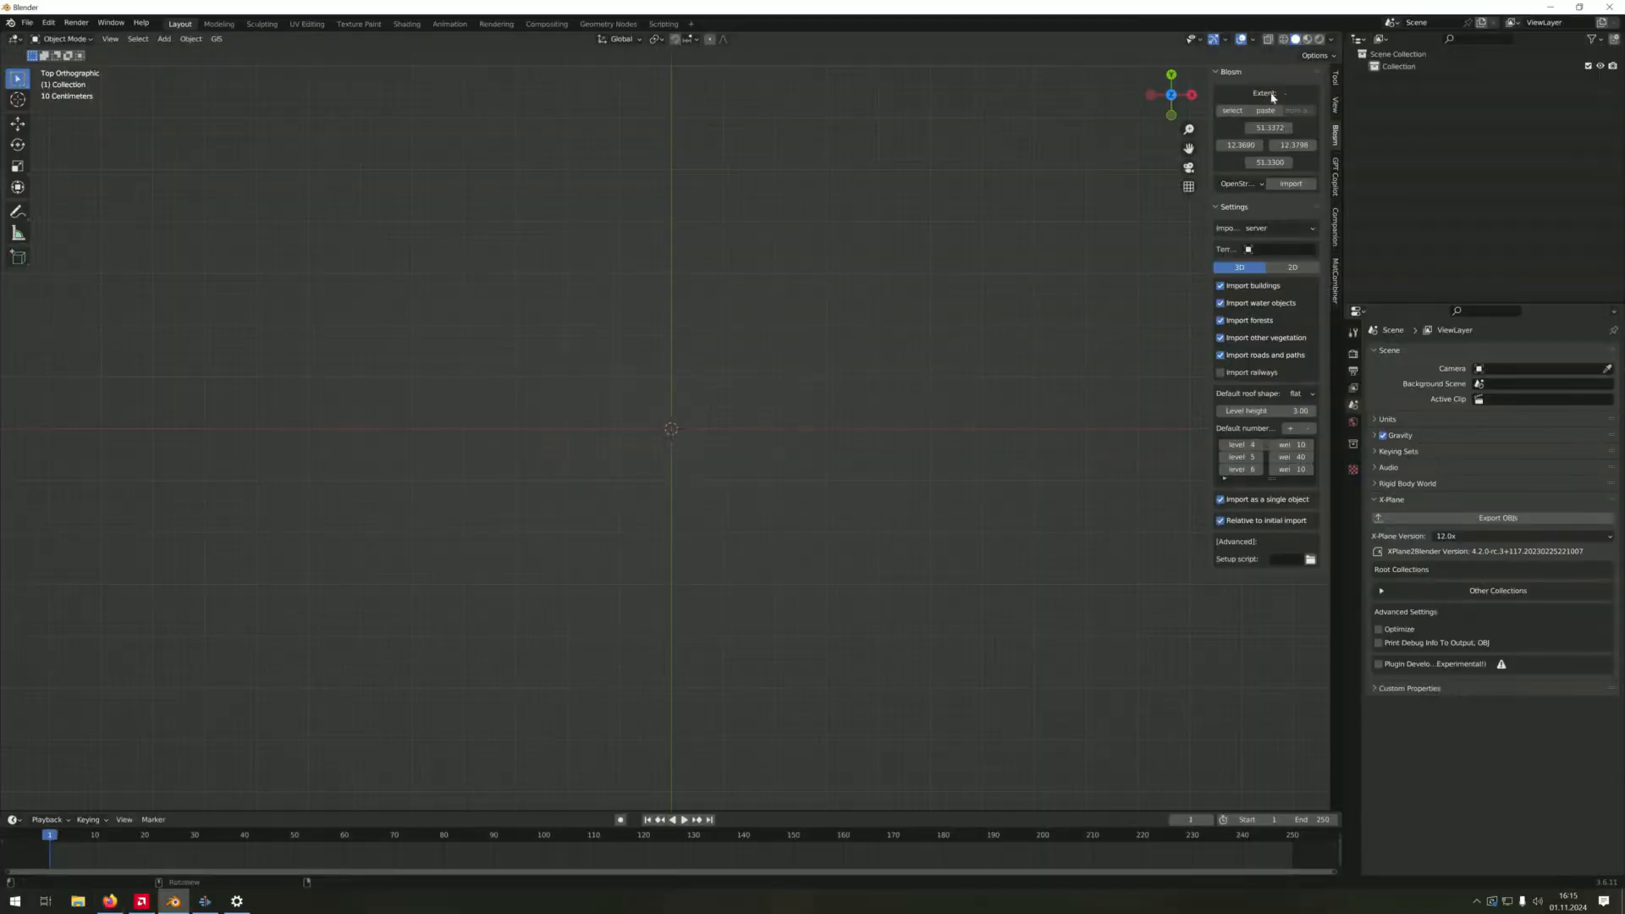
click(1239, 184)
click(1274, 252)
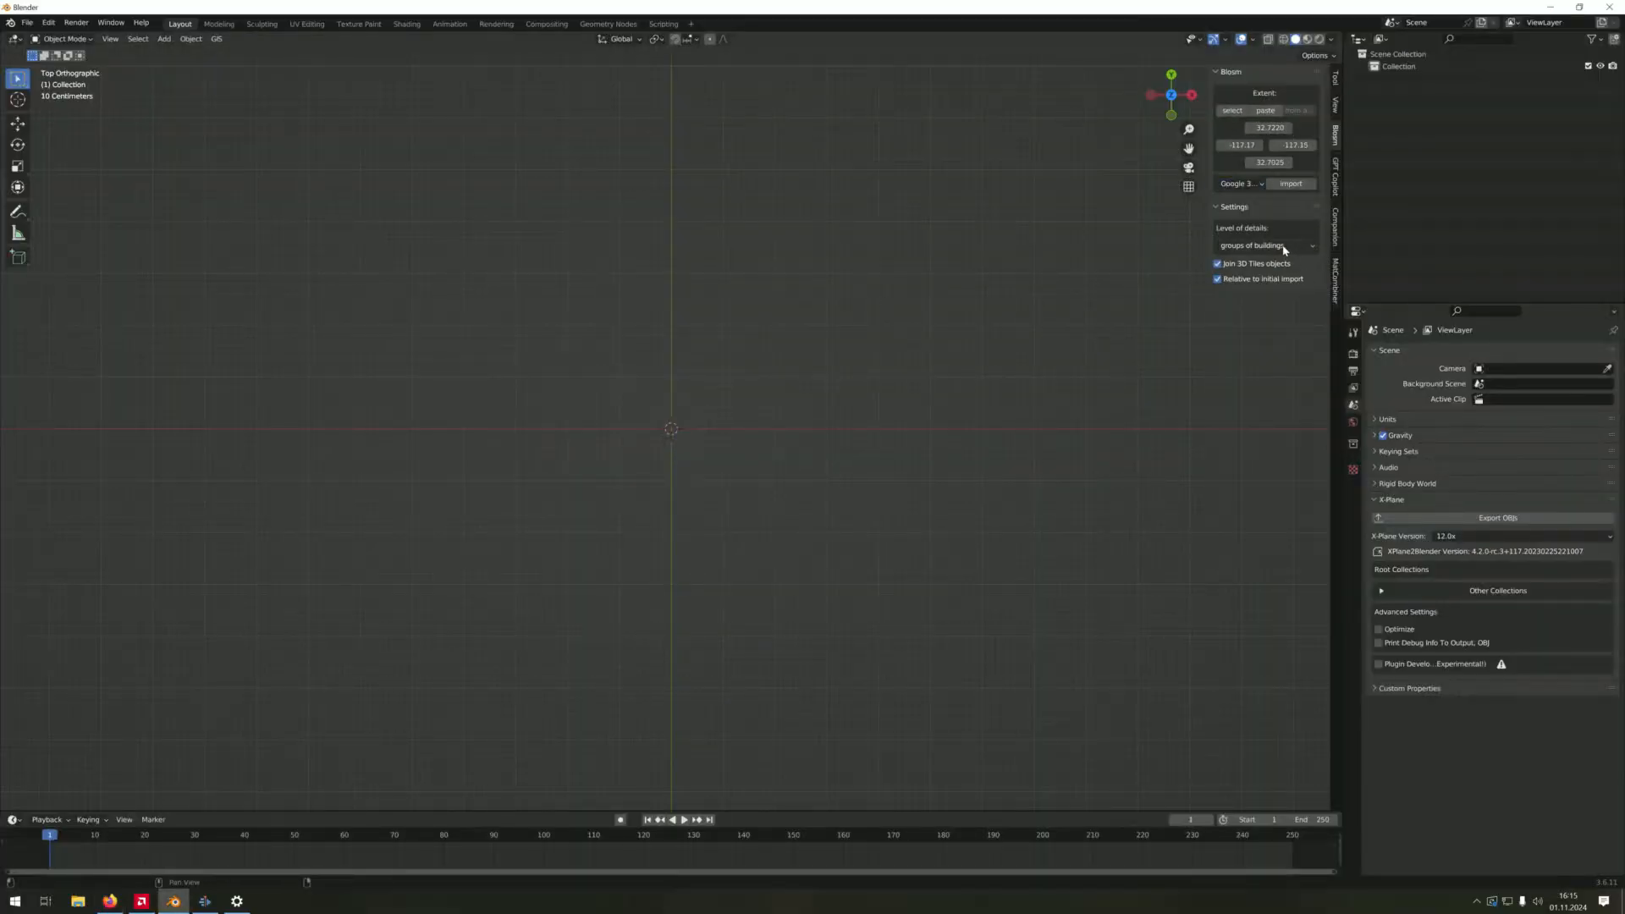
Set the level of details to separate buildings and import the 3D tiles
click(1275, 247)
click(1283, 302)
click(1294, 184)
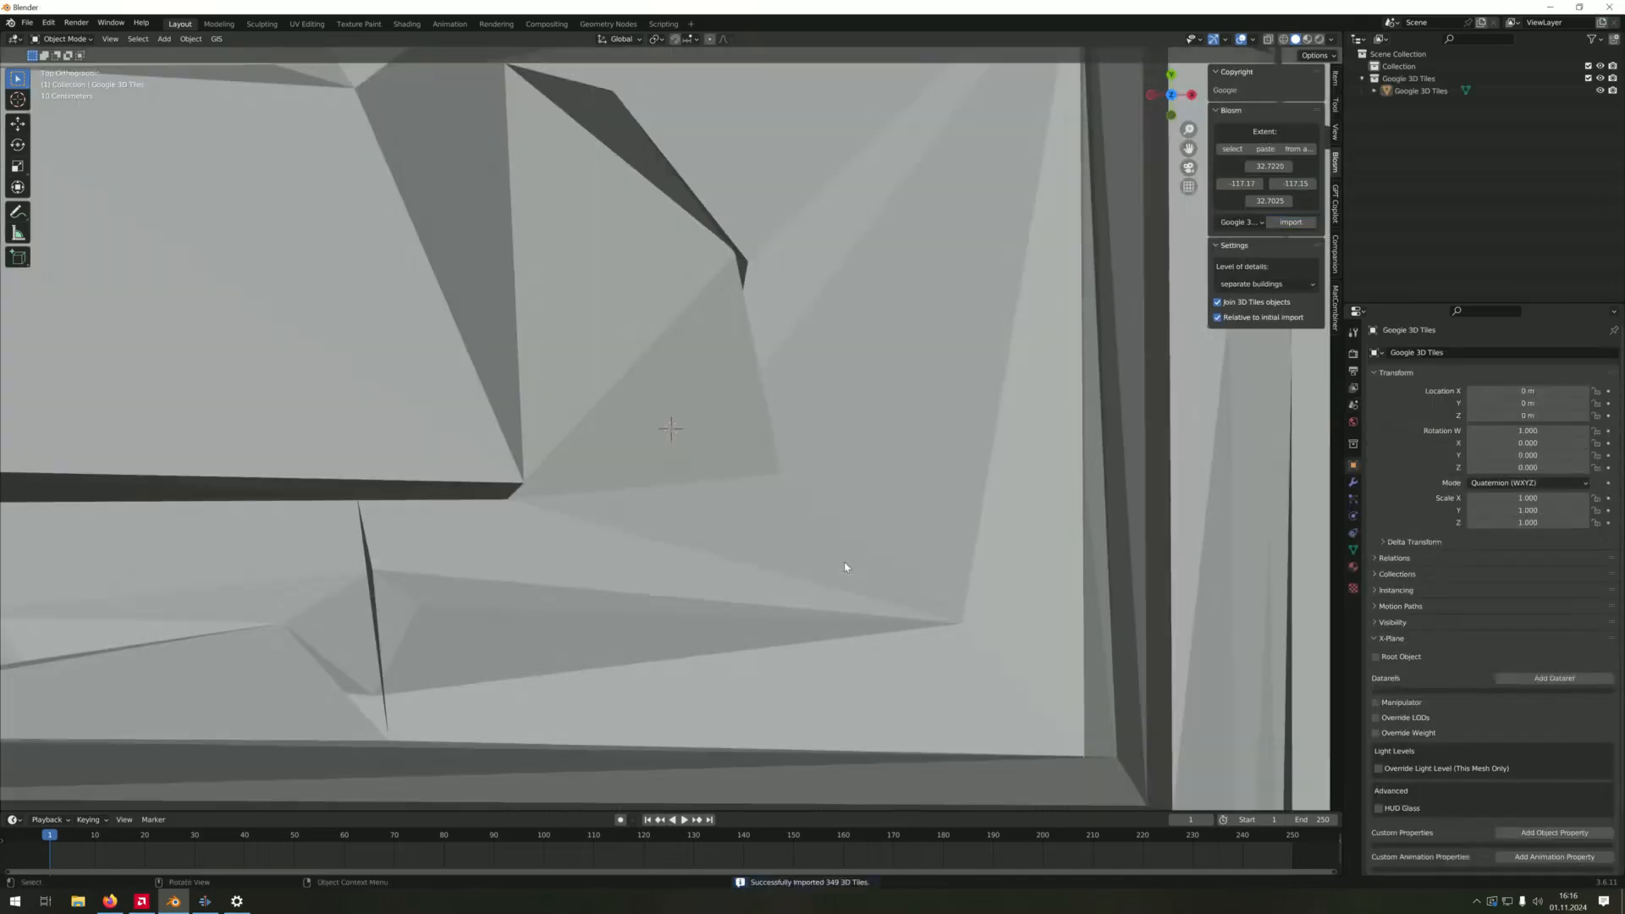
Bring the whole imported city mesh into view and display it textured with Material Preview shading
scroll(845, 567, down, 12)
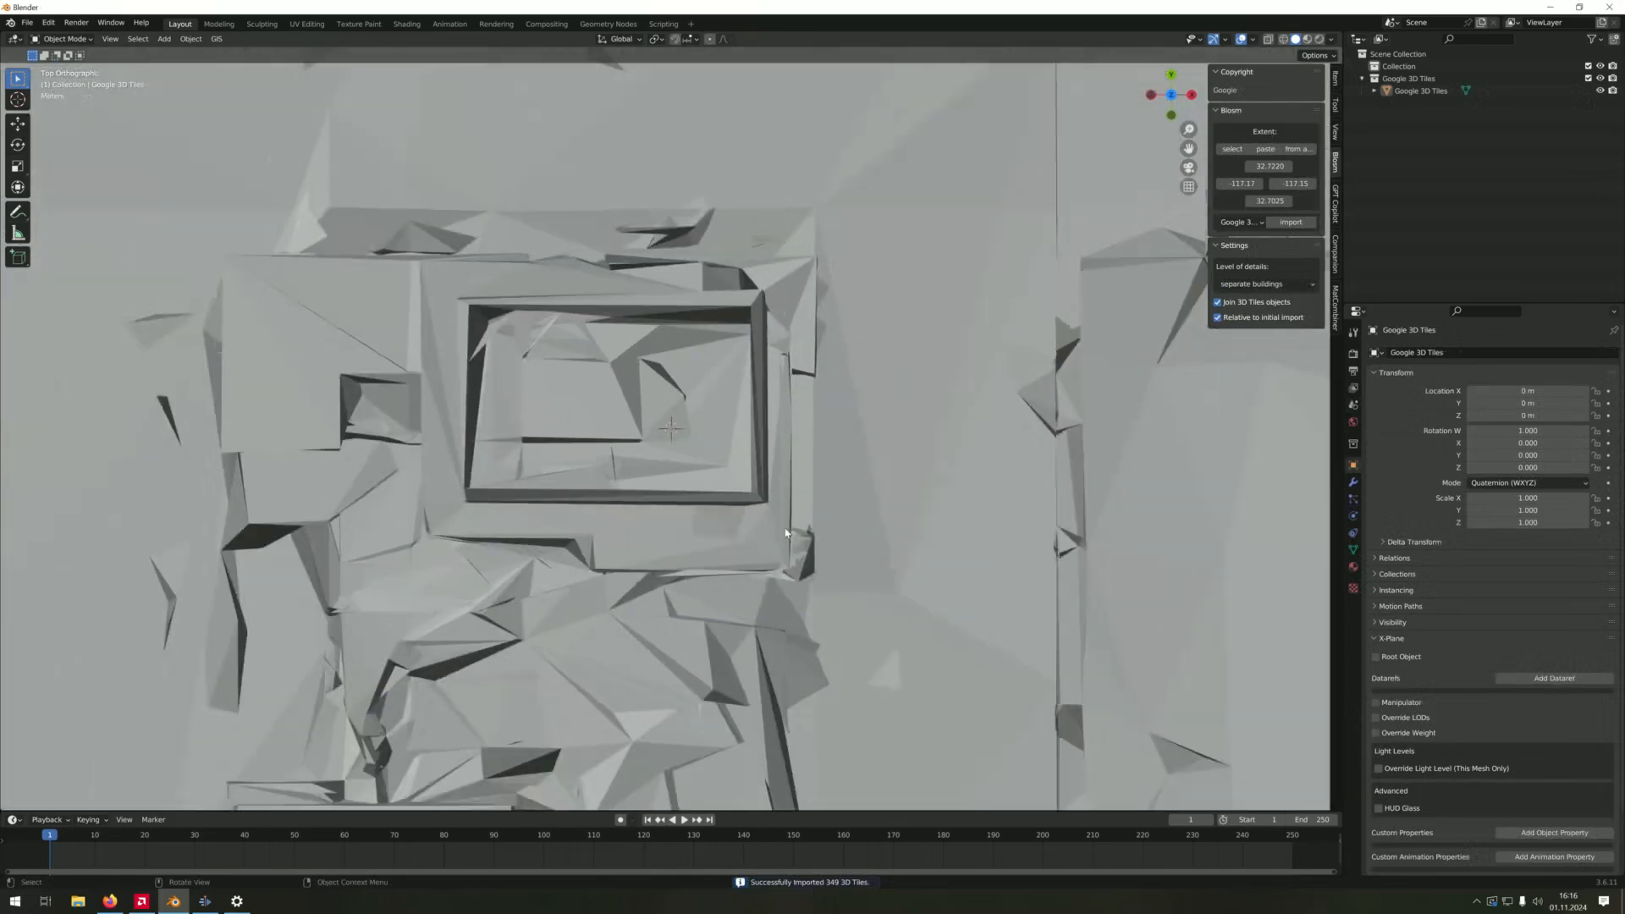
scroll(780, 543, down, 8)
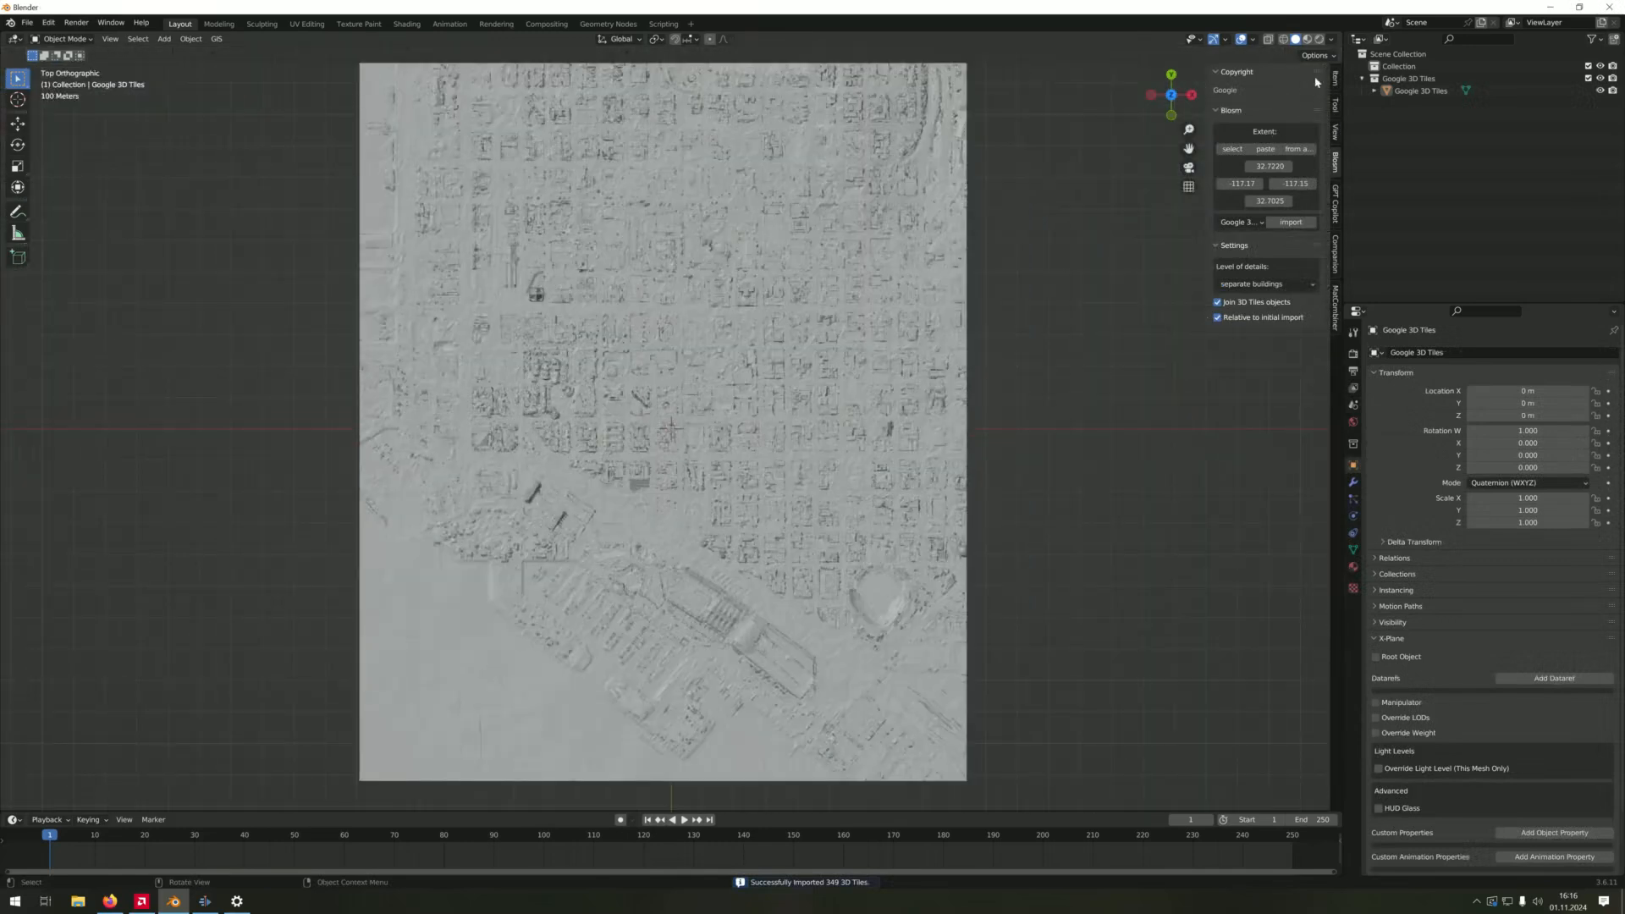
click(1309, 39)
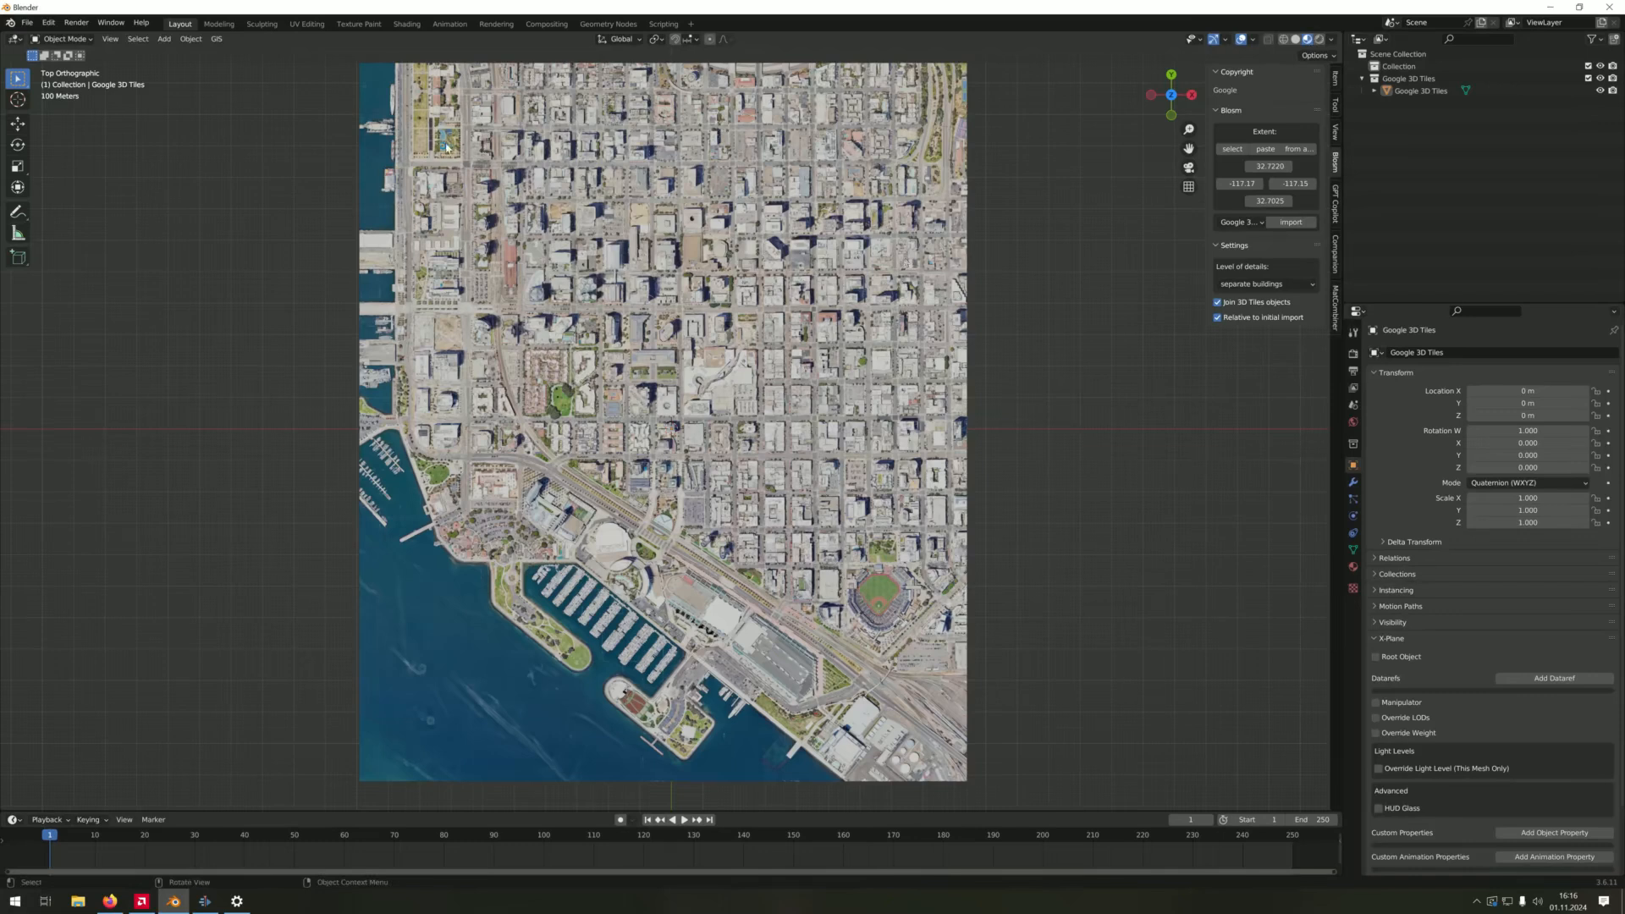
Put the Google 3D Tiles mesh in Edit Mode with nothing selected and X-ray enabled
click(133, 39)
mouse_move(208, 128)
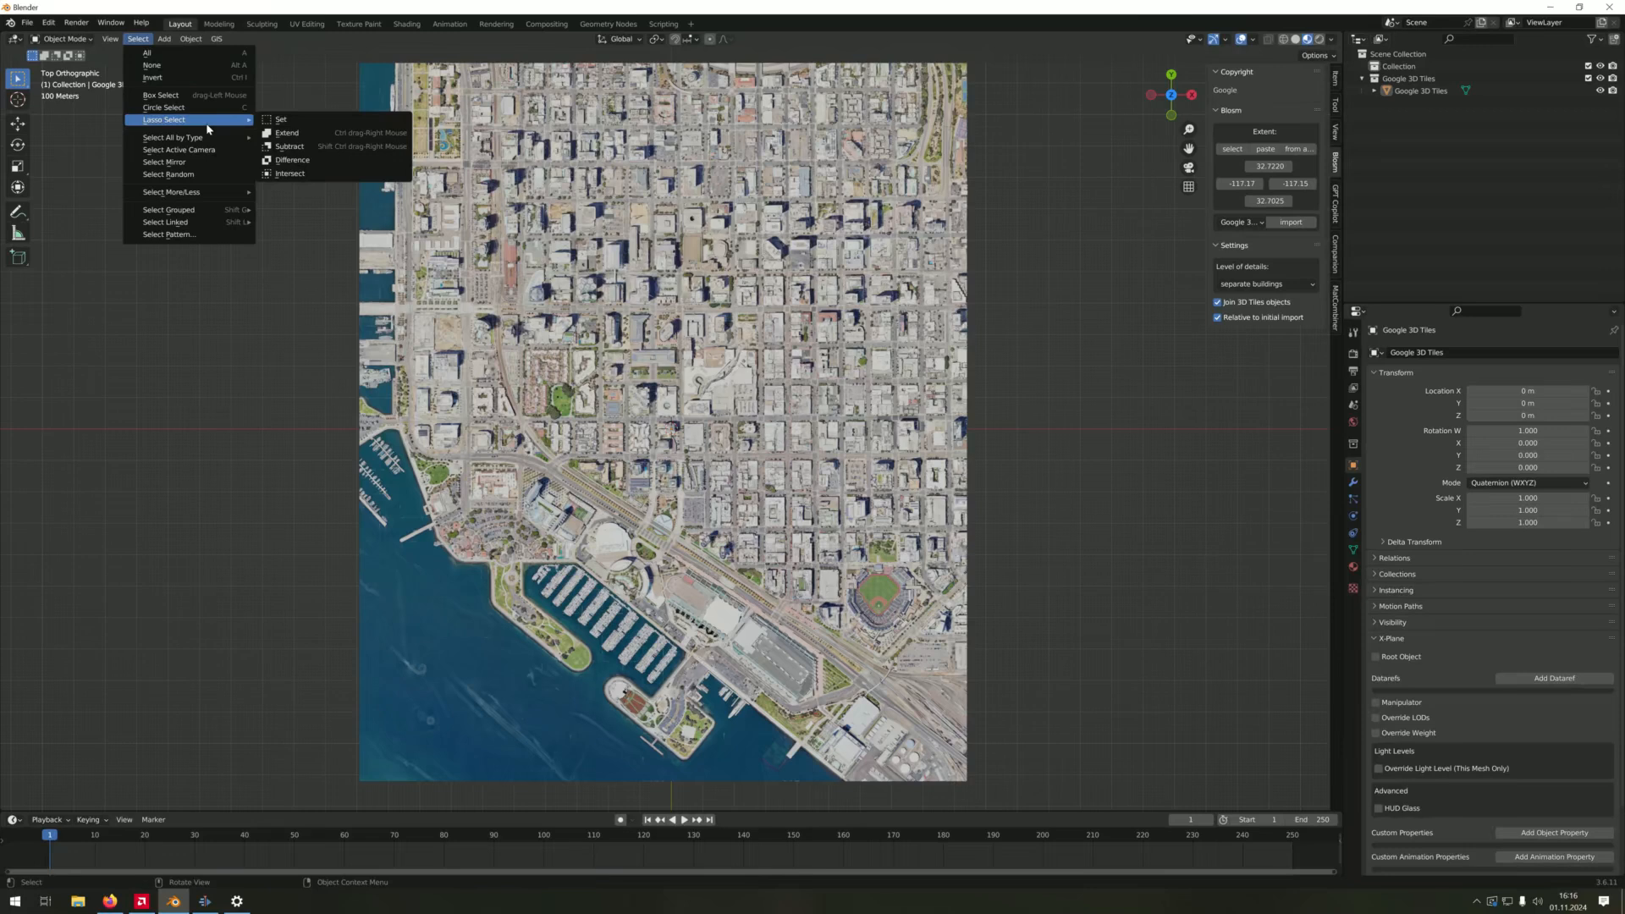
click(628, 225)
key(Tab)
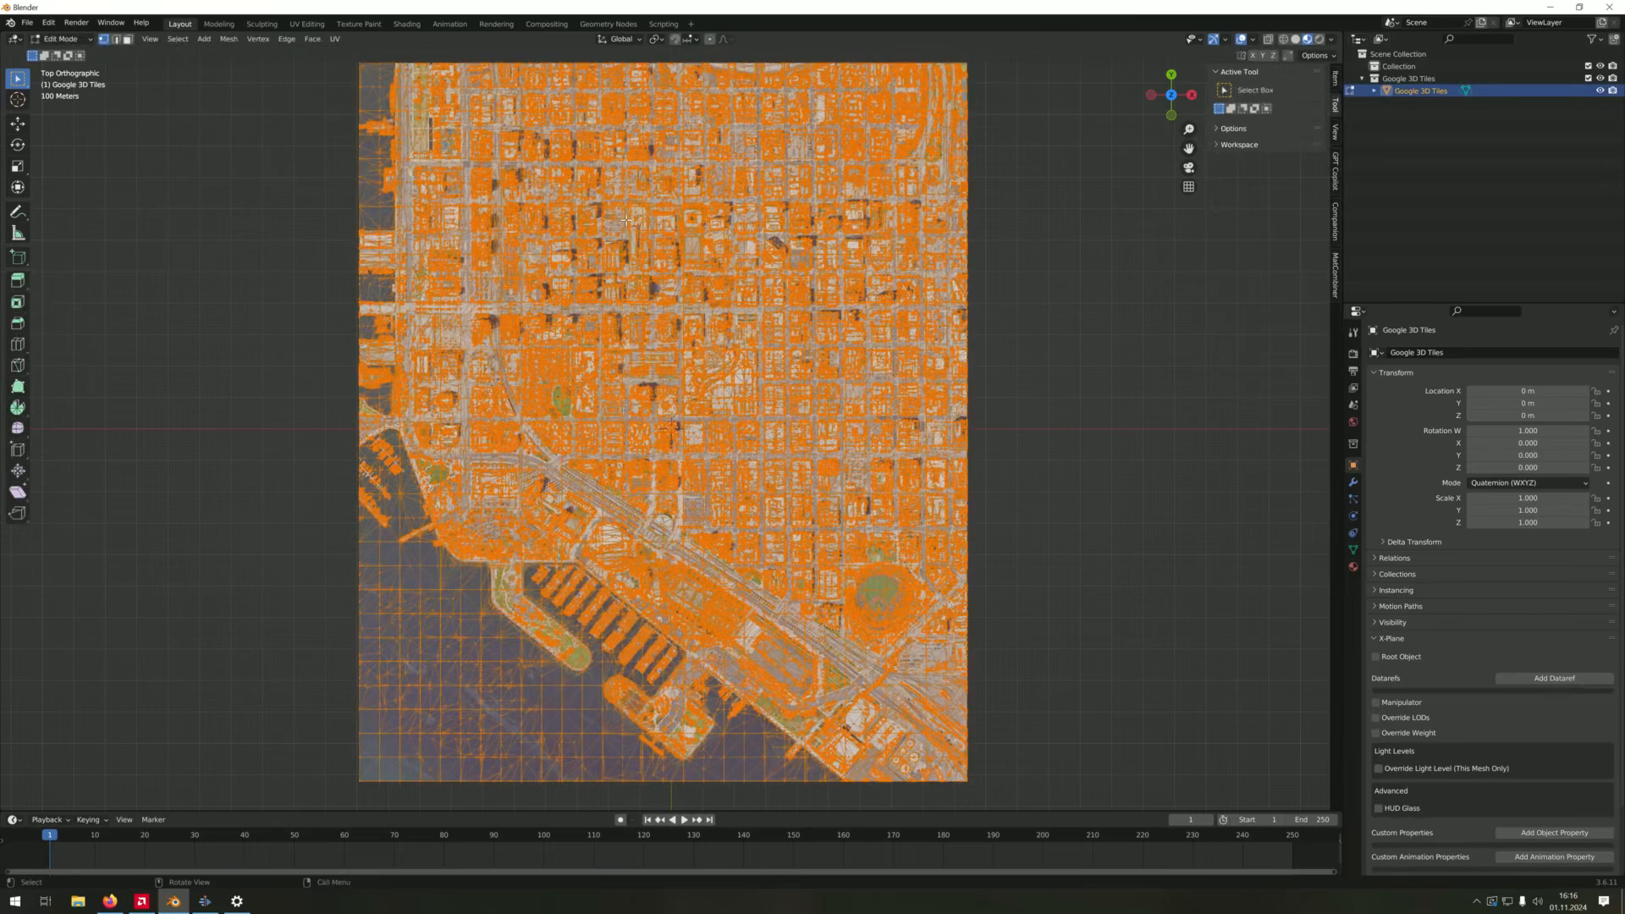
key(alt+a)
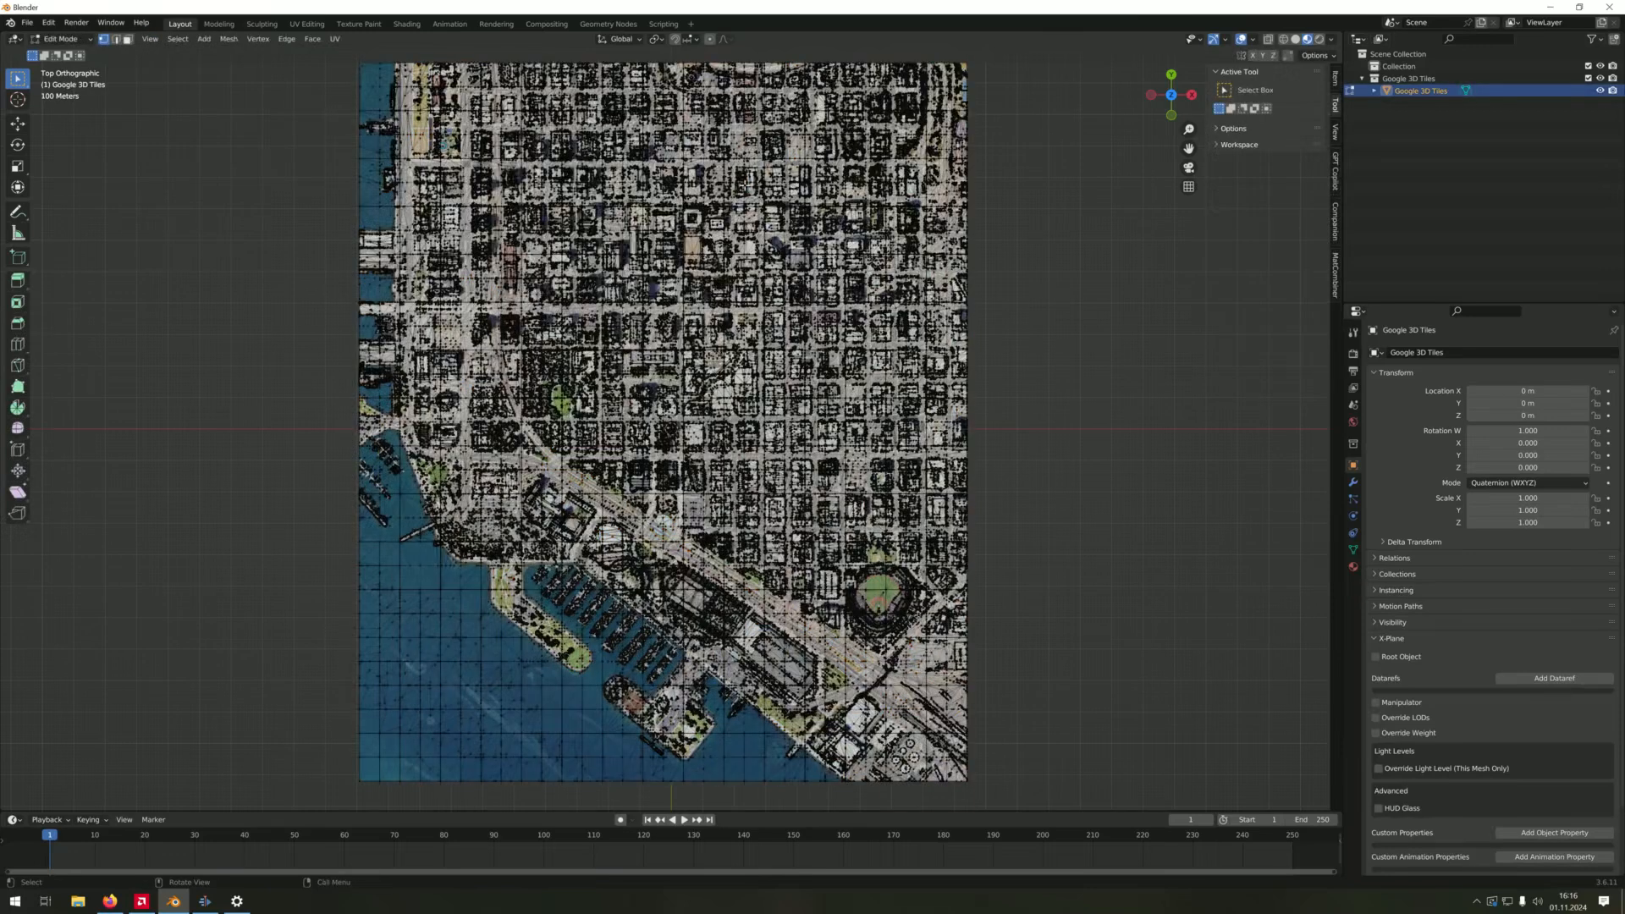
click(1268, 40)
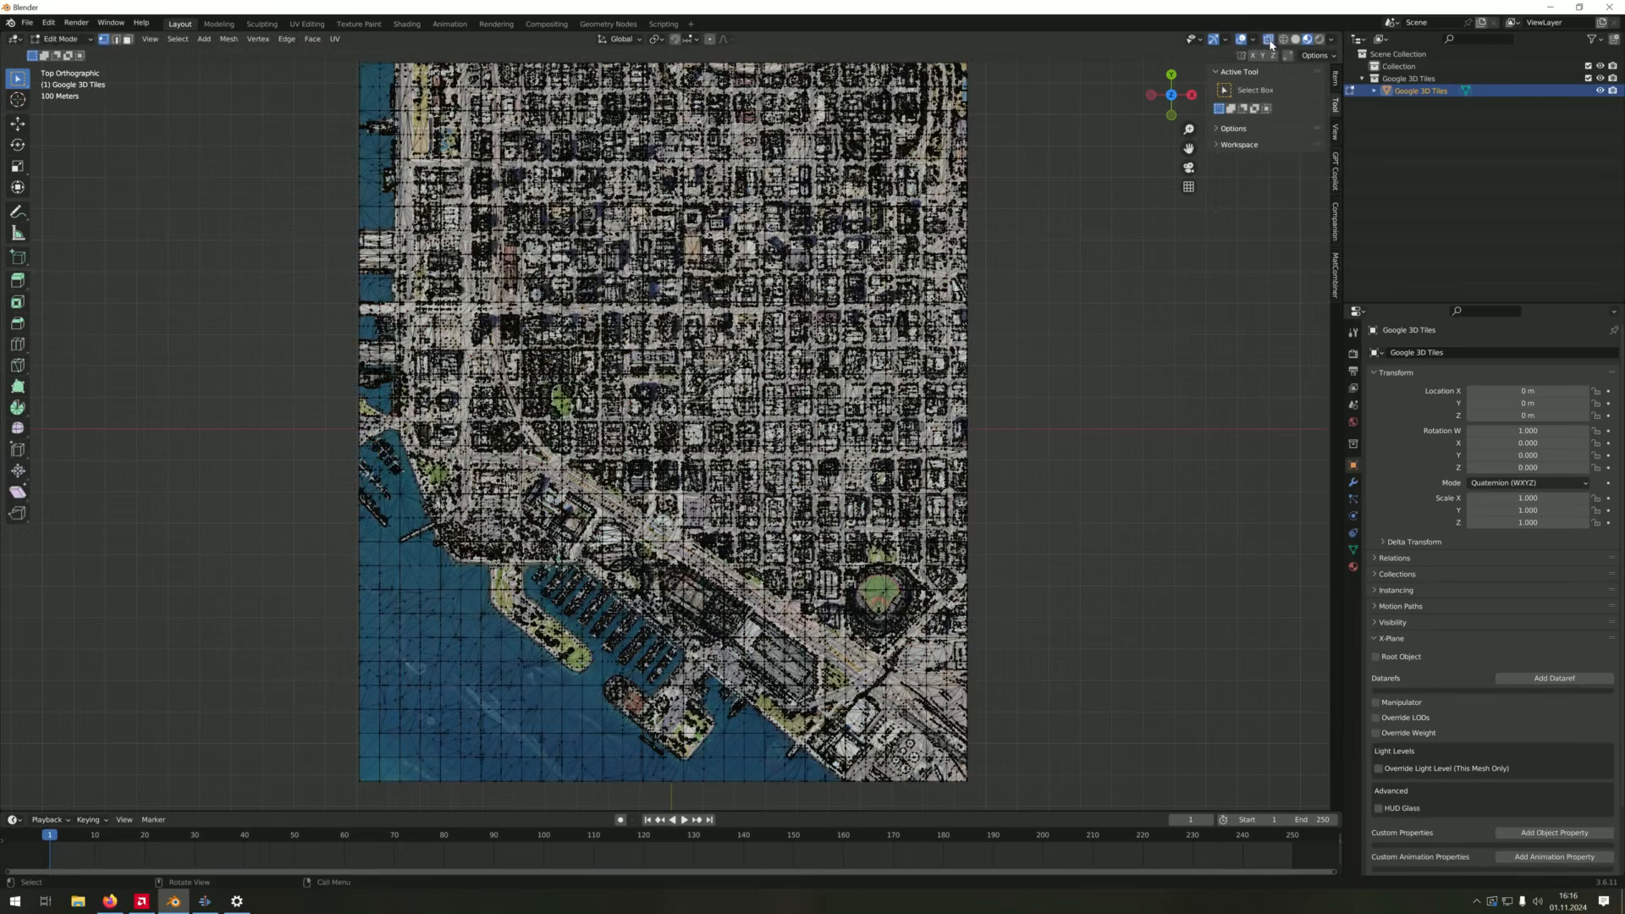
Lasso-select the water and piers along the western and southern shoreline and delete that geometry
click(178, 39)
mouse_move(266, 120)
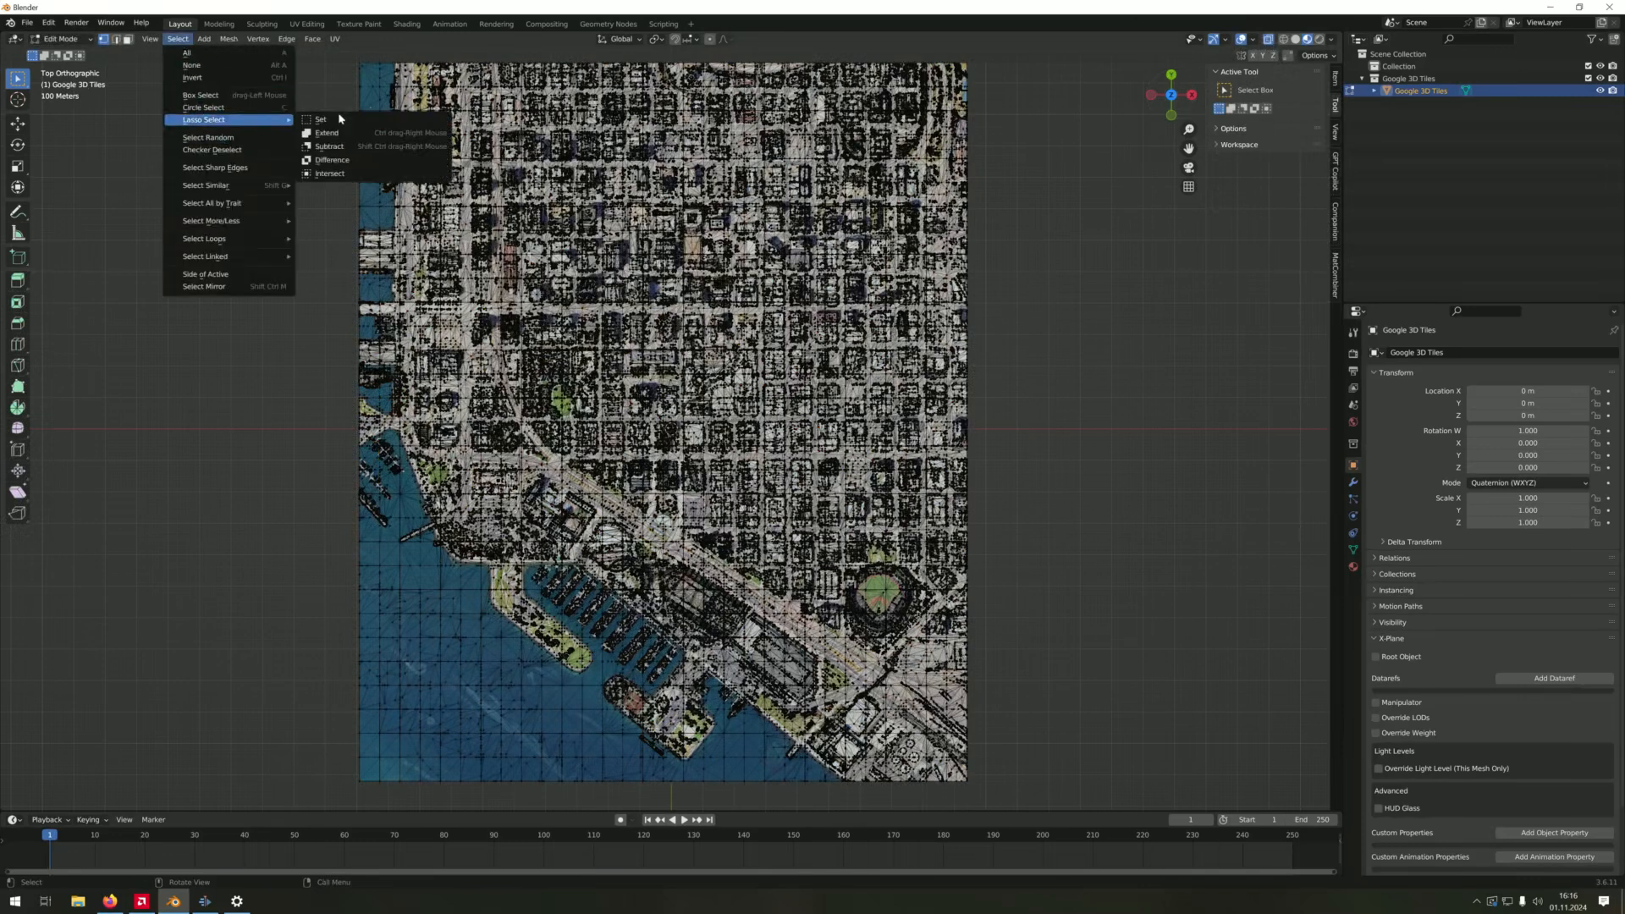
click(321, 119)
mouse_move(394, 56)
mouse_down()
mouse_move(394, 398)
mouse_move(430, 529)
mouse_move(560, 671)
mouse_move(585, 675)
mouse_move(596, 656)
mouse_move(526, 590)
mouse_move(531, 567)
mouse_move(599, 588)
mouse_move(667, 669)
mouse_move(658, 689)
mouse_move(616, 679)
mouse_move(604, 701)
mouse_move(657, 749)
mouse_move(714, 748)
mouse_move(722, 692)
mouse_move(830, 780)
mouse_move(302, 878)
mouse_move(75, 3)
mouse_up()
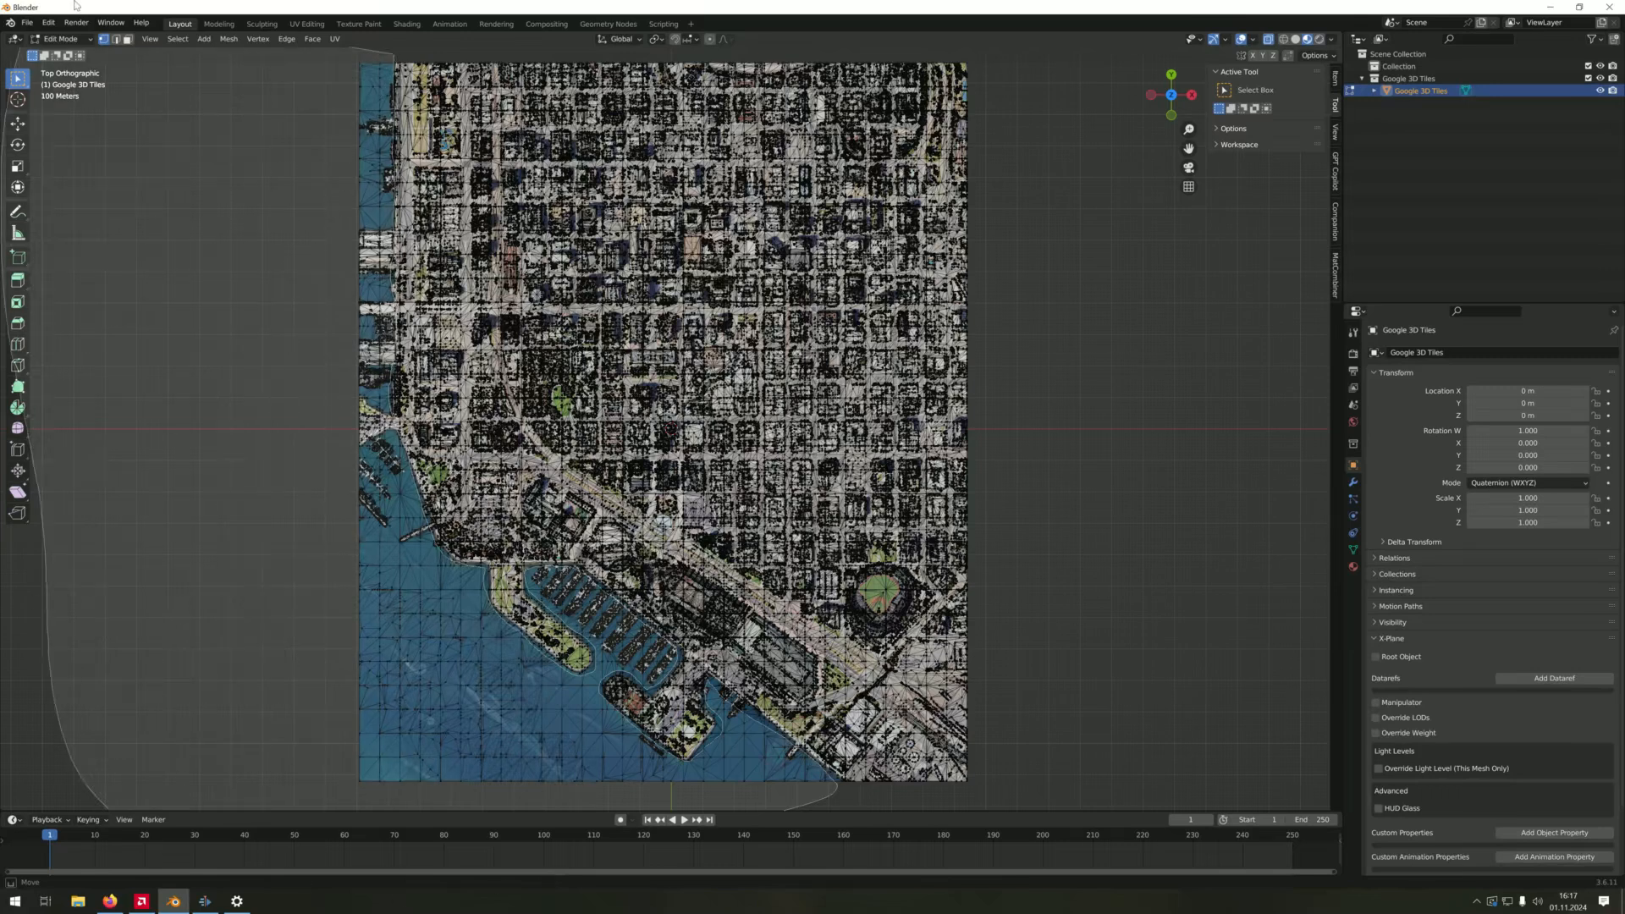
key(x)
click(322, 345)
shift+middle_drag(946, 658, 717, 486)
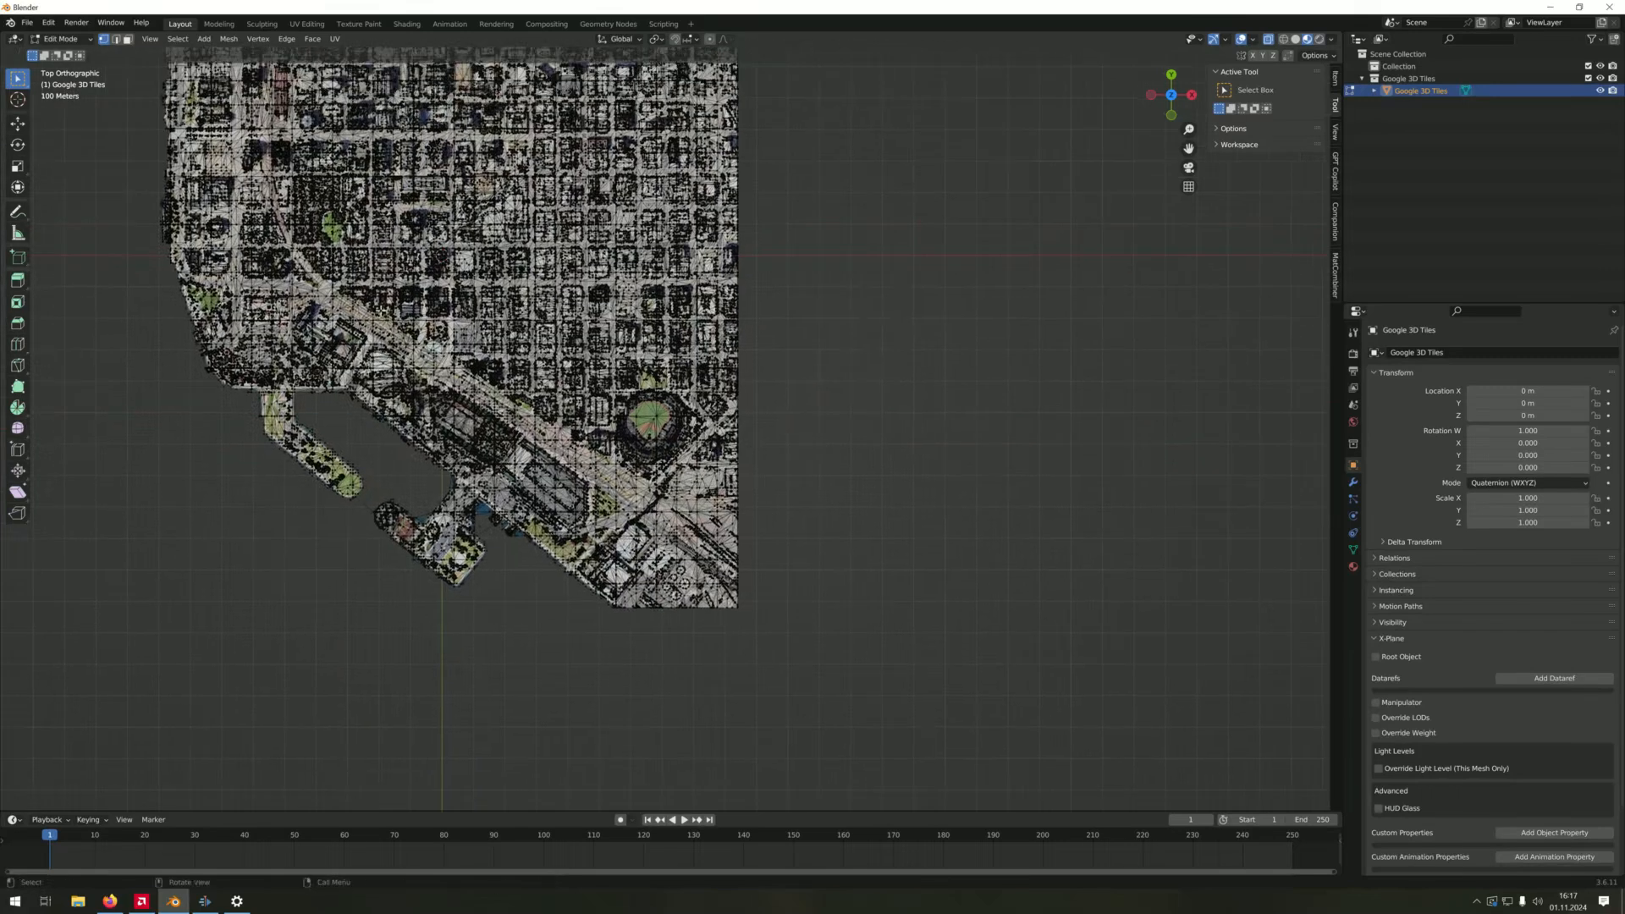
click(176, 39)
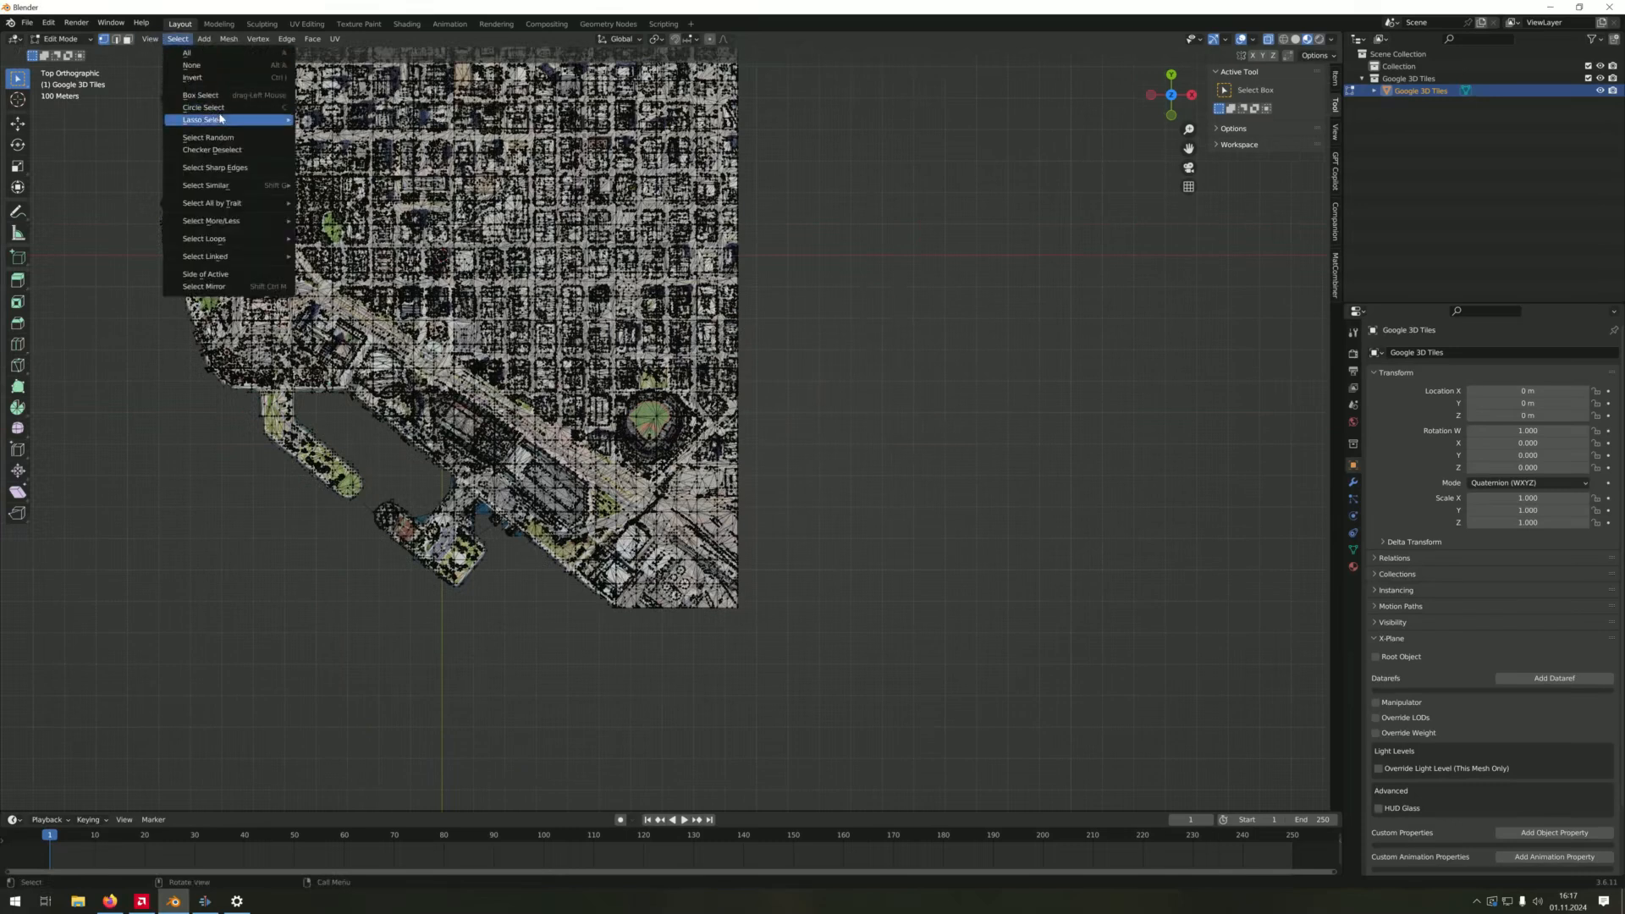
click(338, 120)
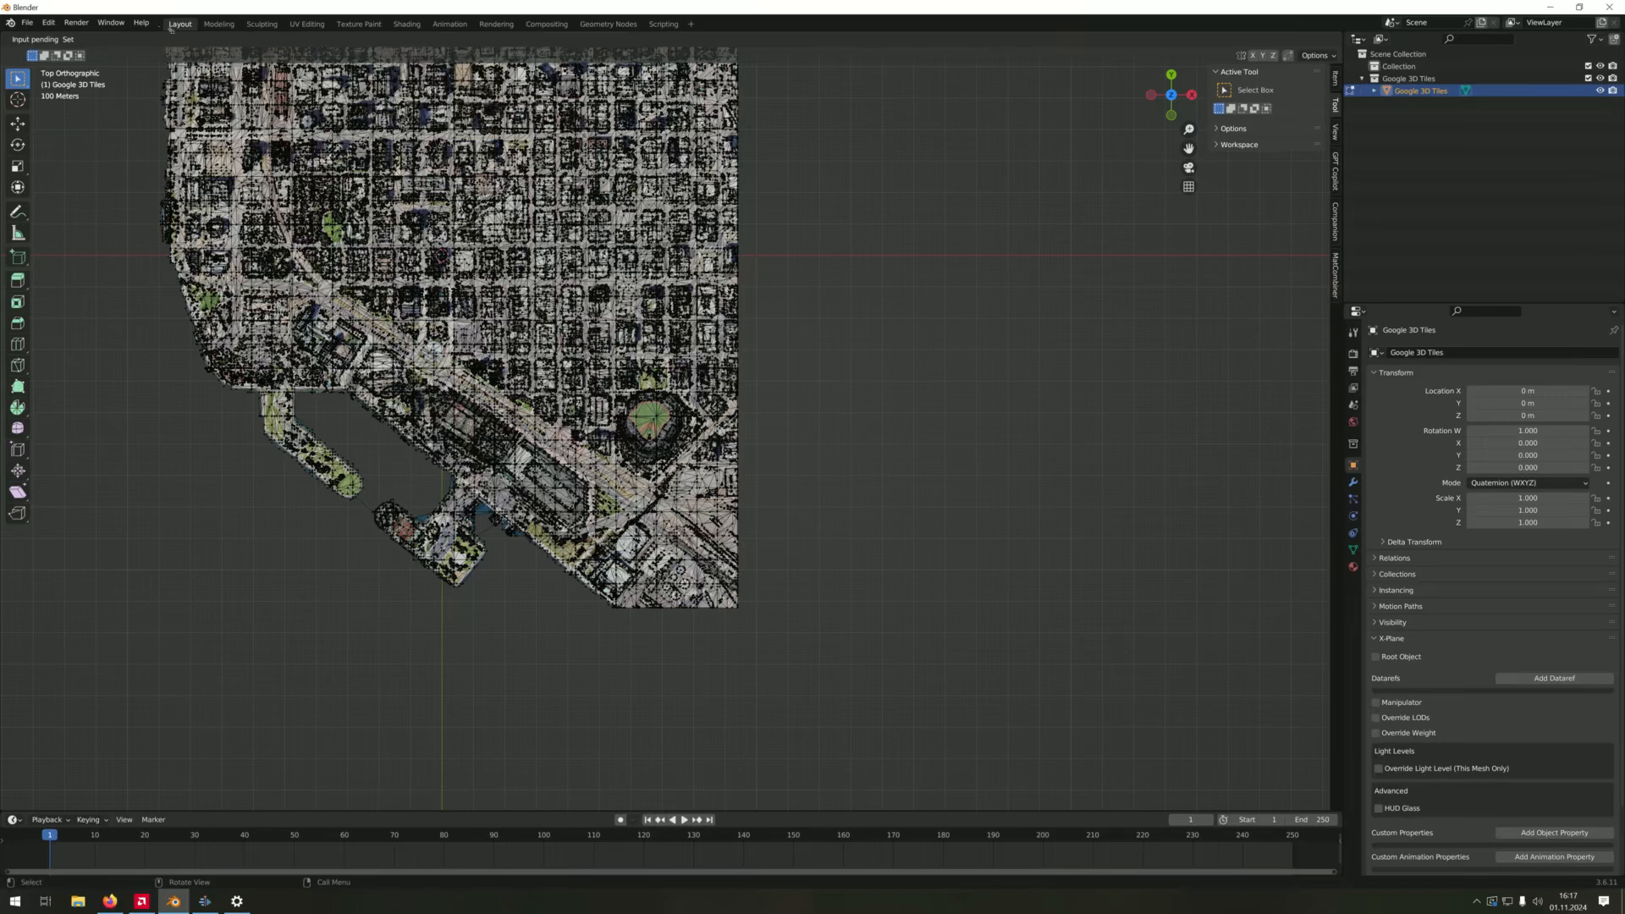
drag(647, 713, 764, 722)
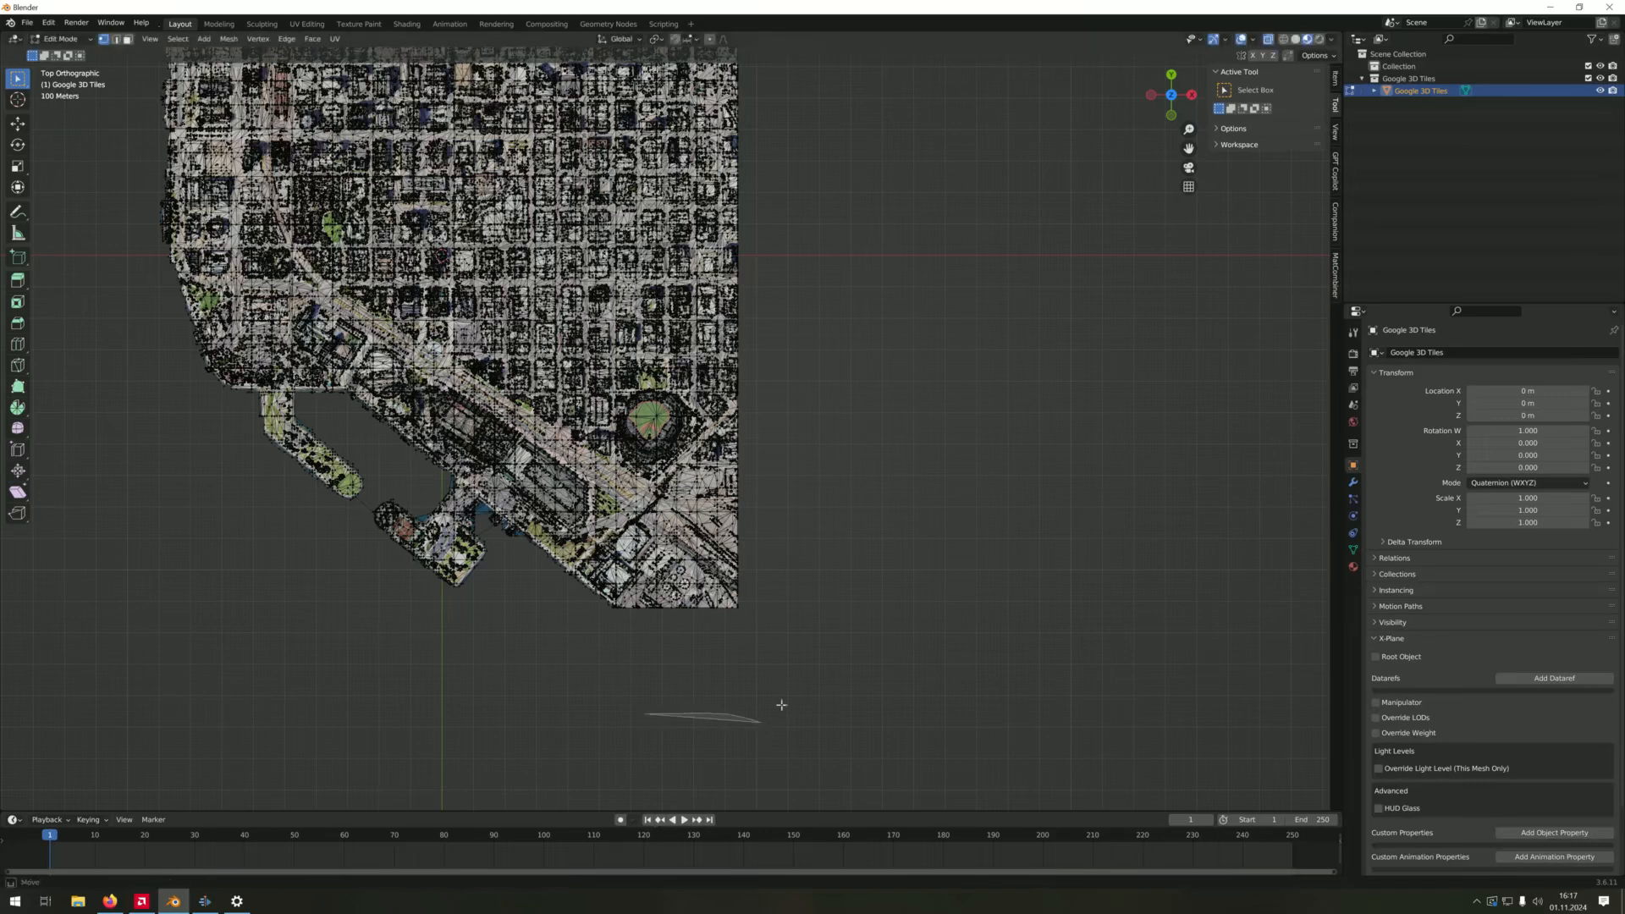
Lasso-select the southeast corner of the city mesh beyond the ballpark and delete it
click(180, 42)
mouse_move(234, 124)
click(338, 121)
mouse_move(739, 406)
mouse_down()
mouse_move(860, 588)
mouse_move(639, 680)
mouse_up()
key(x)
click(739, 547)
Select the entire trimmed city mesh and merge its vertices by distance
shift+middle_drag(730, 377, 945, 588)
mouse_move(730, 496)
shift+middle_down()
mouse_move(786, 467)
mouse_move(731, 471)
shift+middle_up()
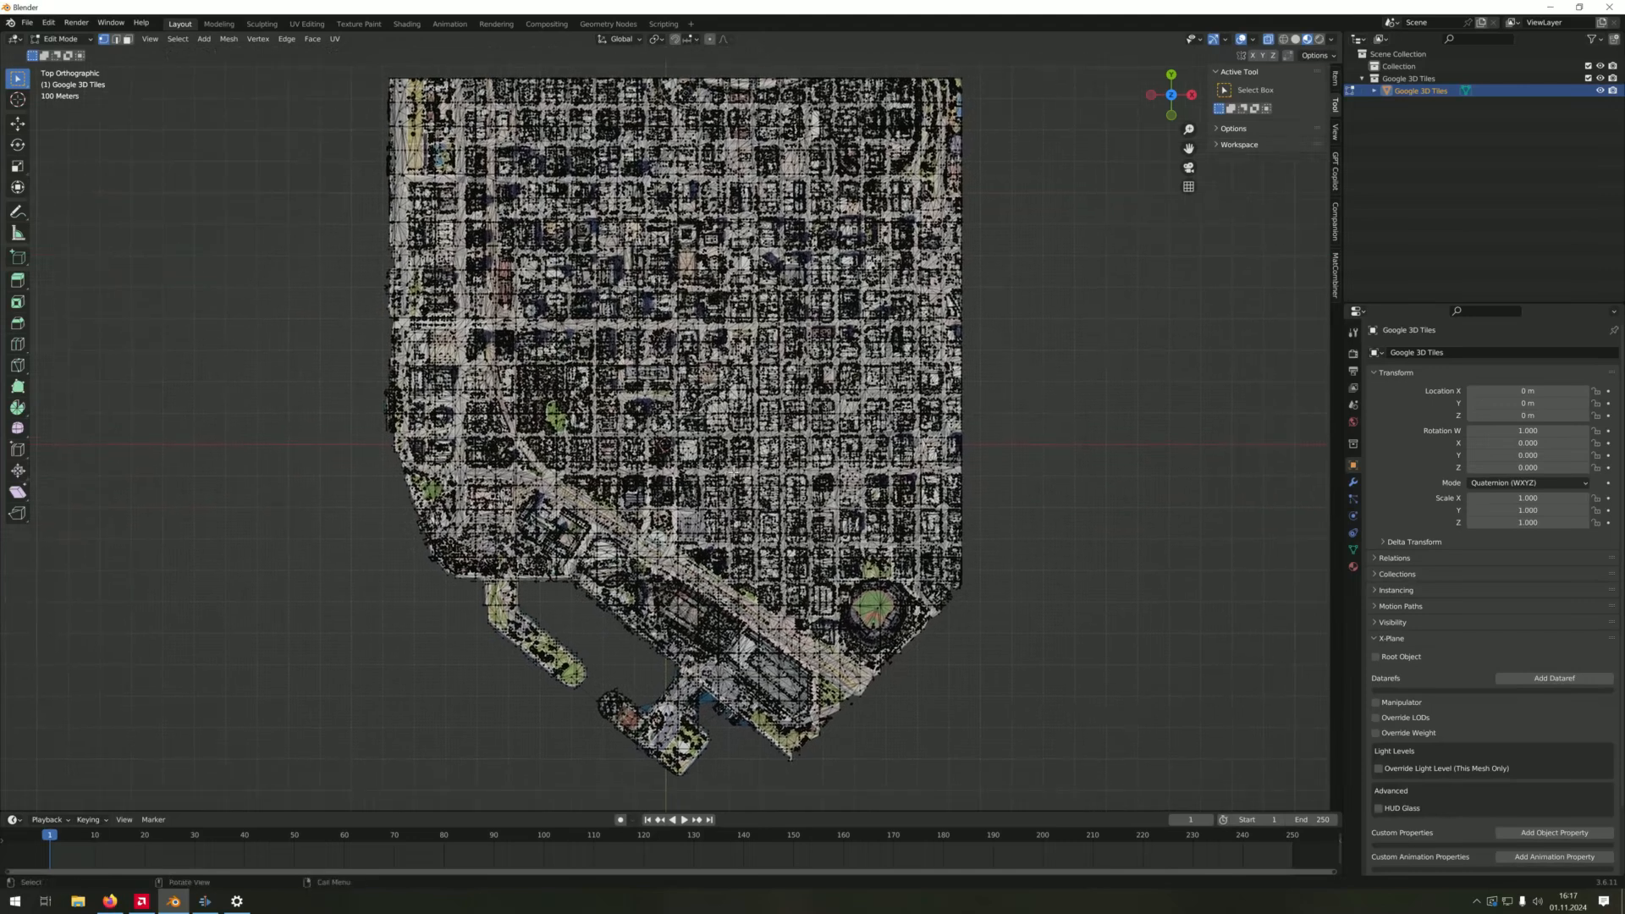
key(a)
key(m)
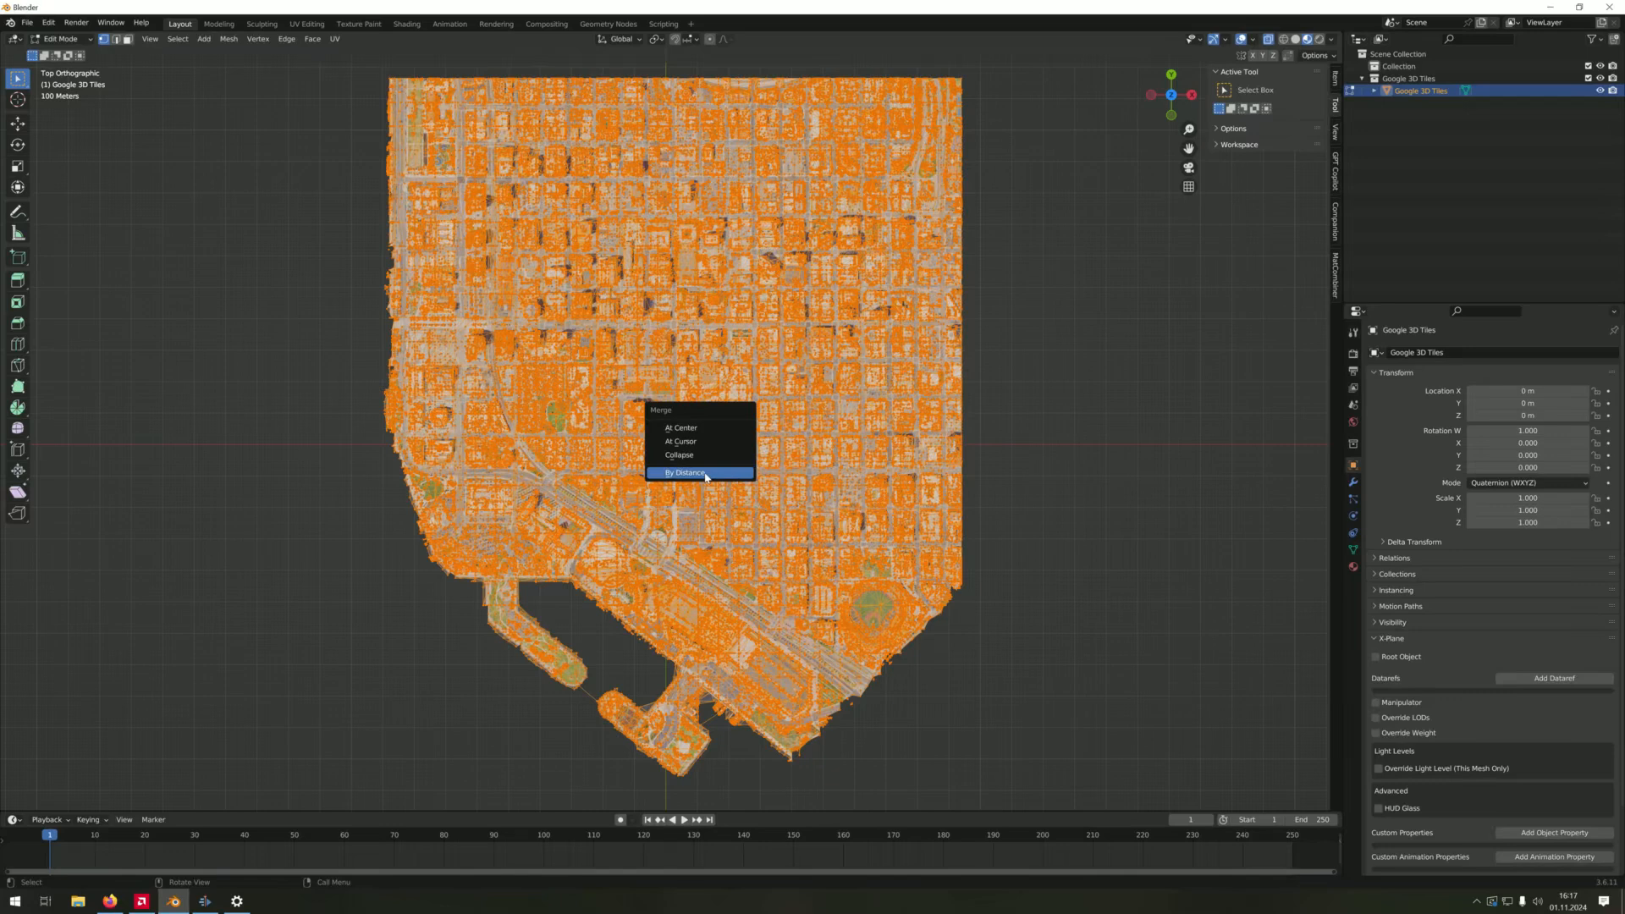
click(704, 474)
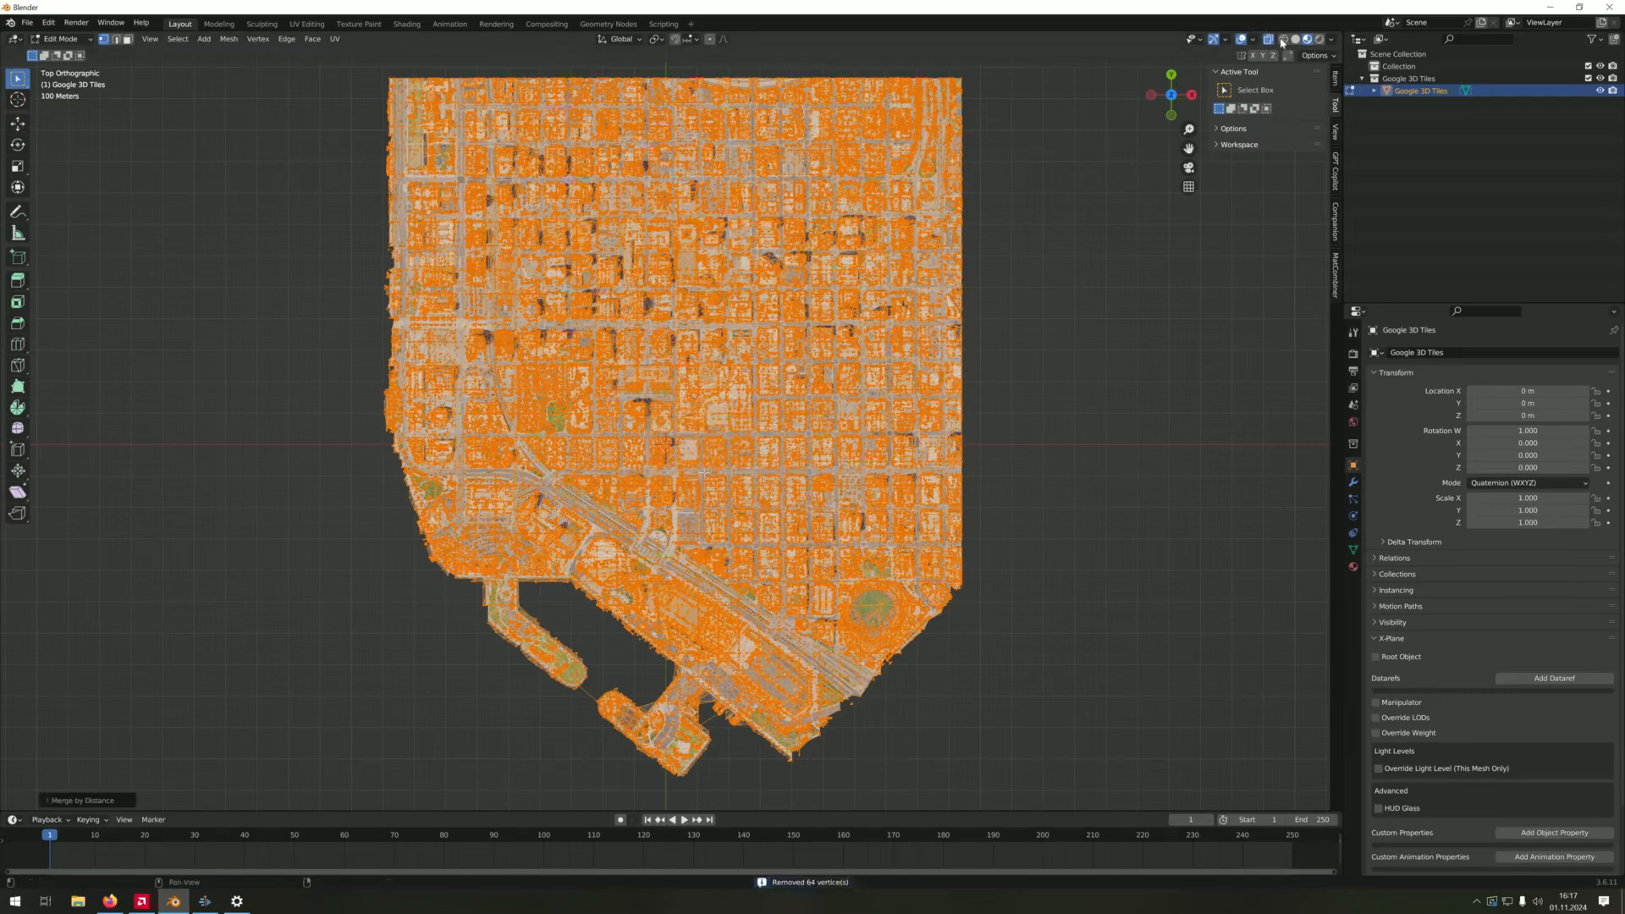
Show the Statistics overlay in the viewport and return the city mesh to Object Mode
click(1253, 40)
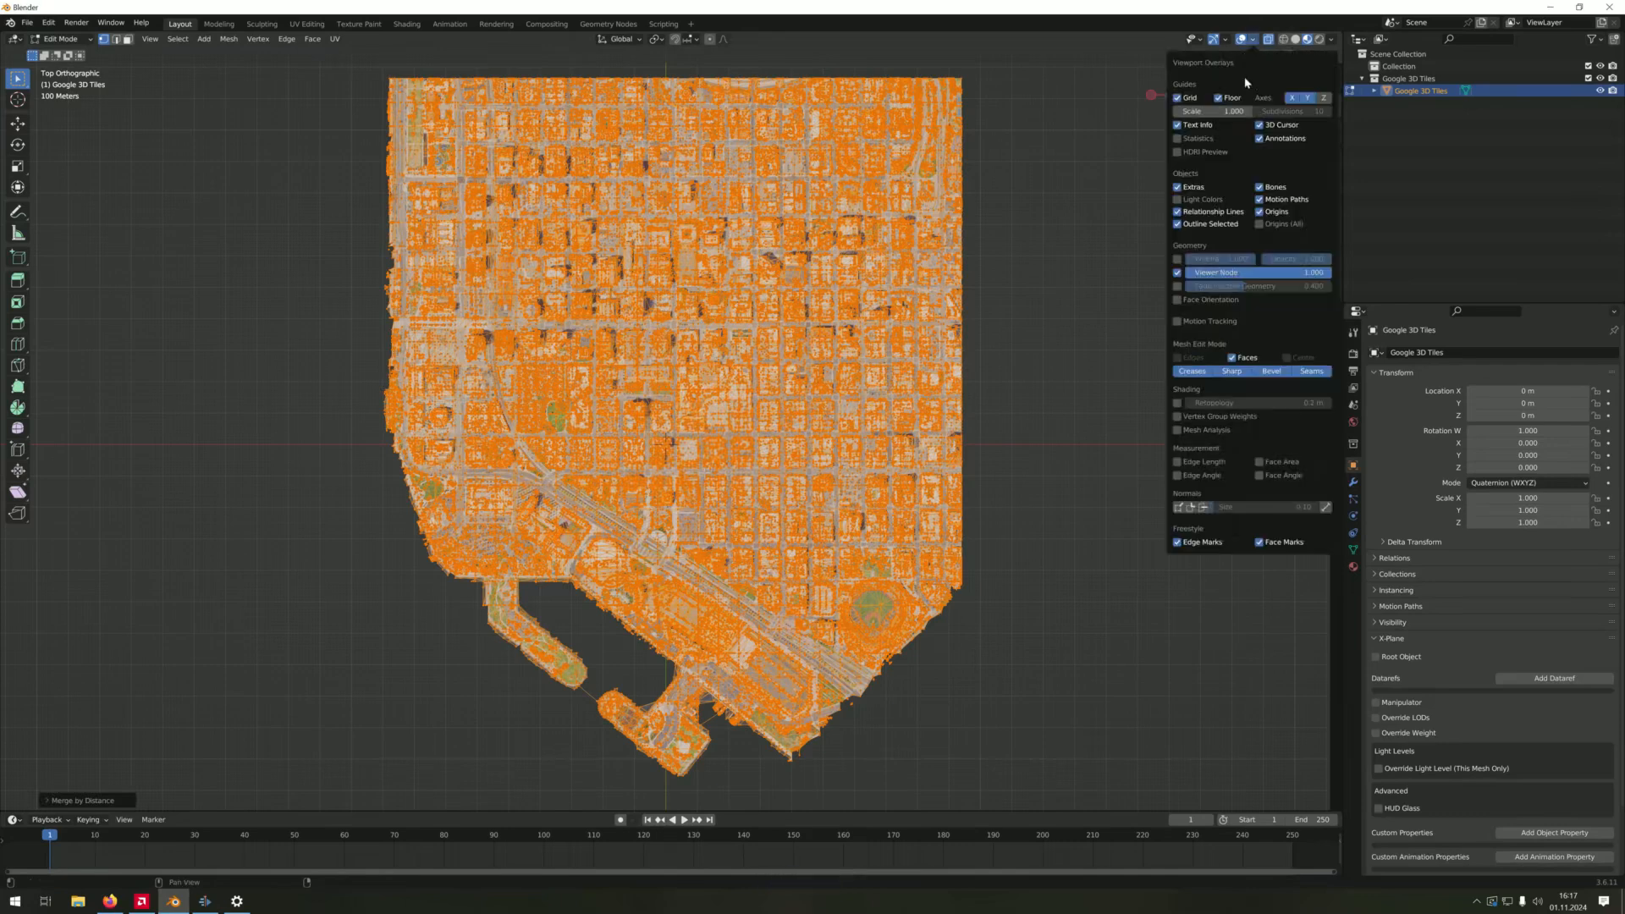
click(1195, 138)
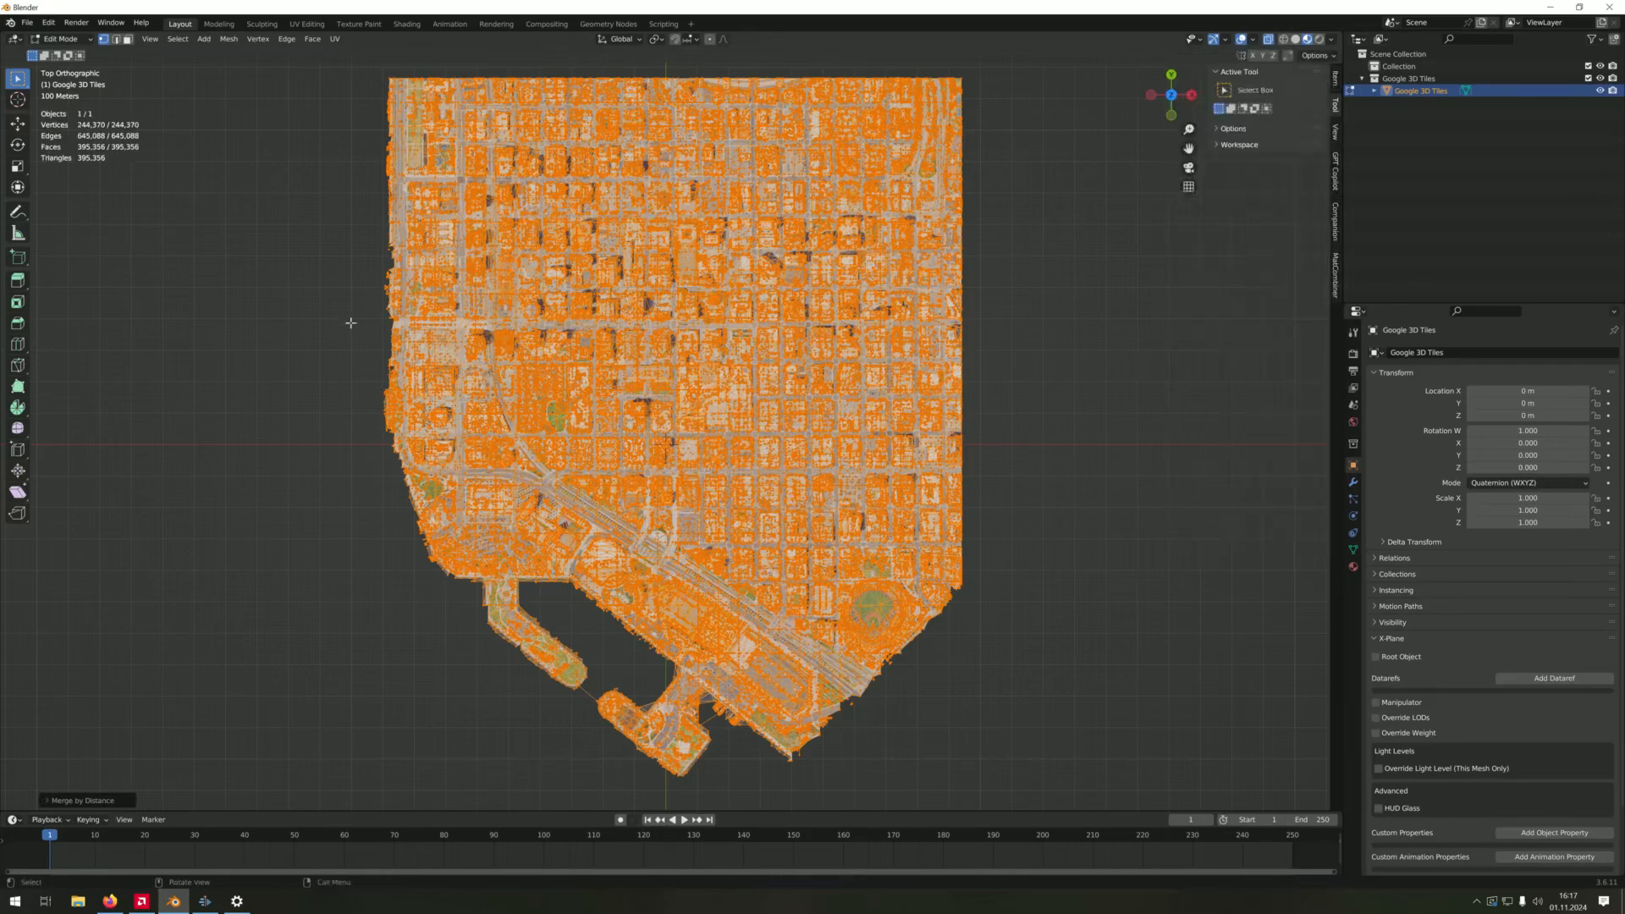
key(Tab)
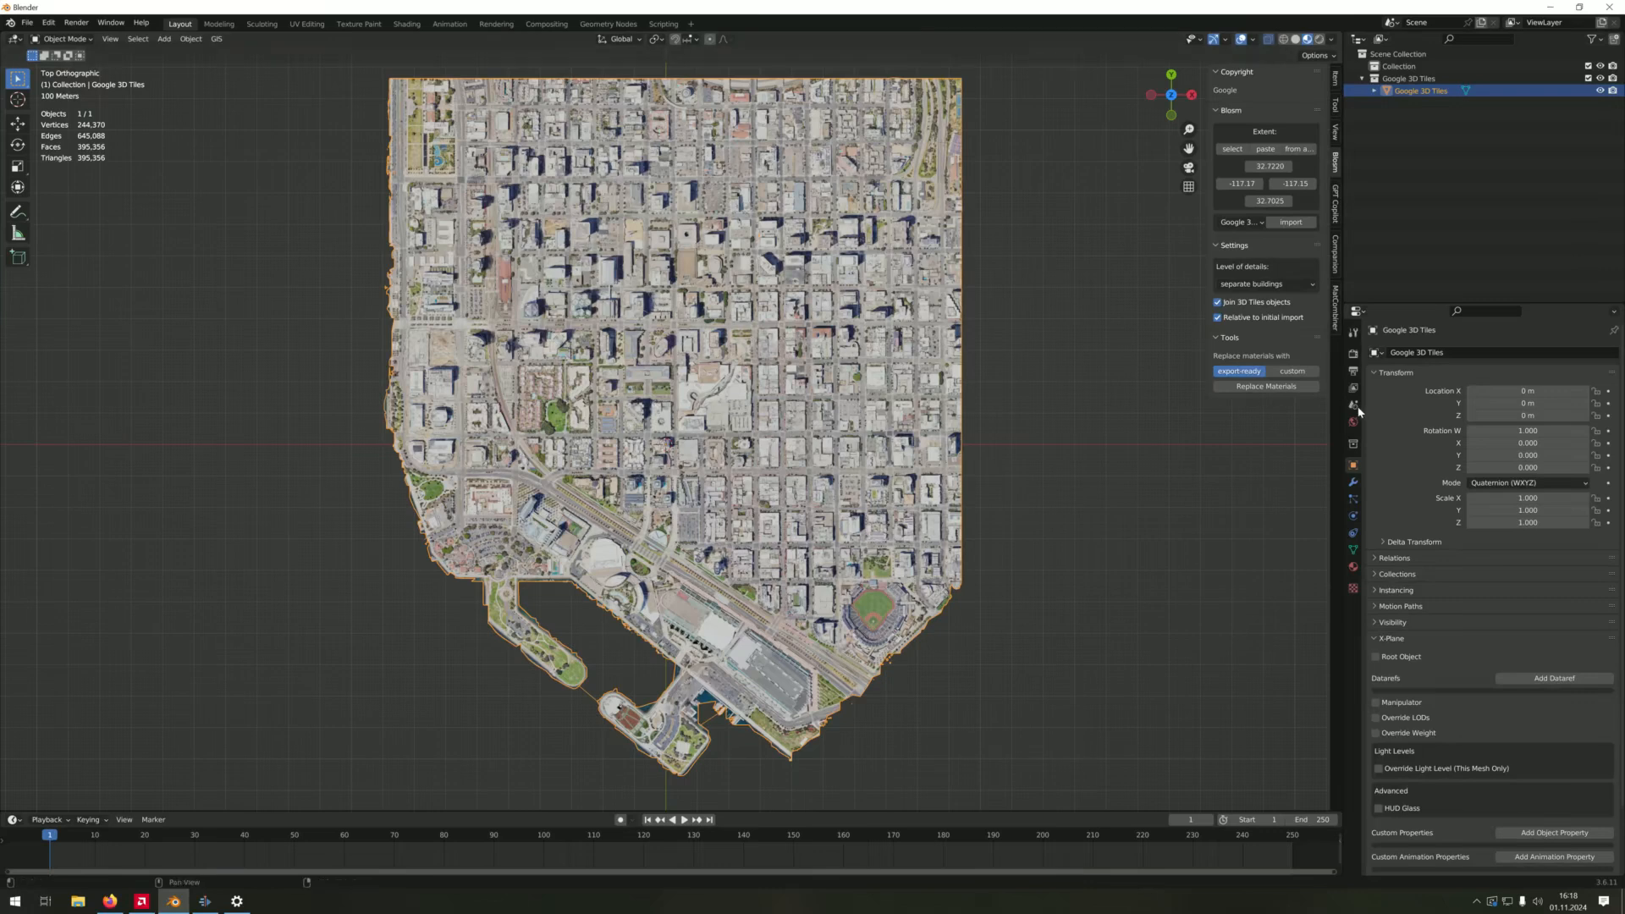
Examine the list of materials assigned to the Google 3D Tiles mesh in the outliner
click(1374, 91)
click(1414, 103)
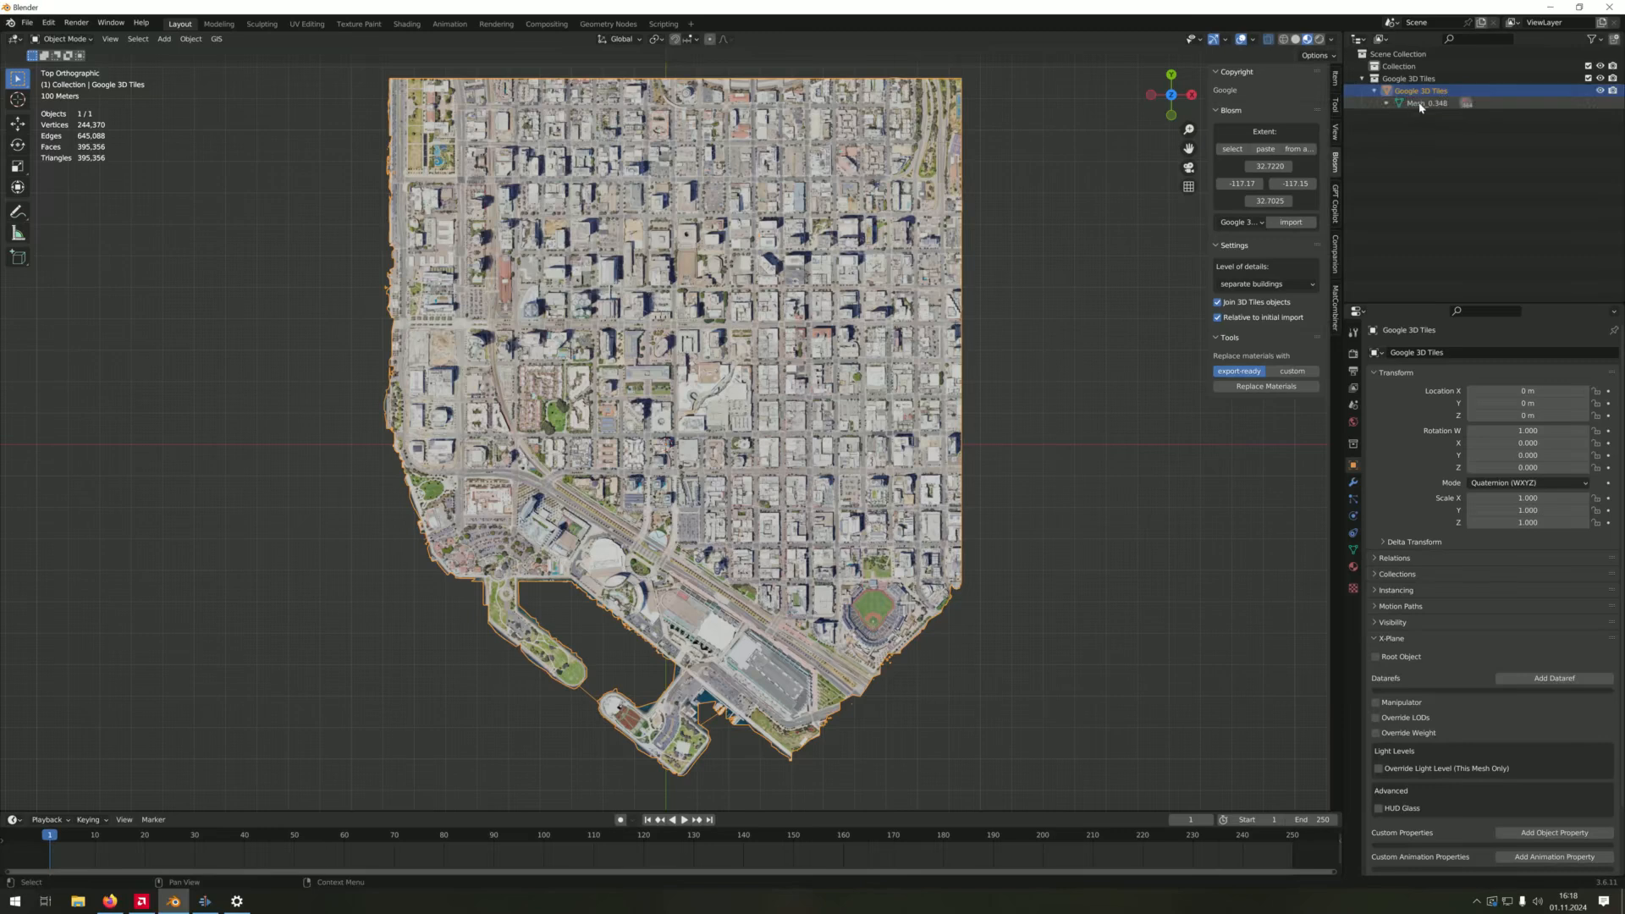
click(1387, 102)
scroll(1480, 271, down, 3)
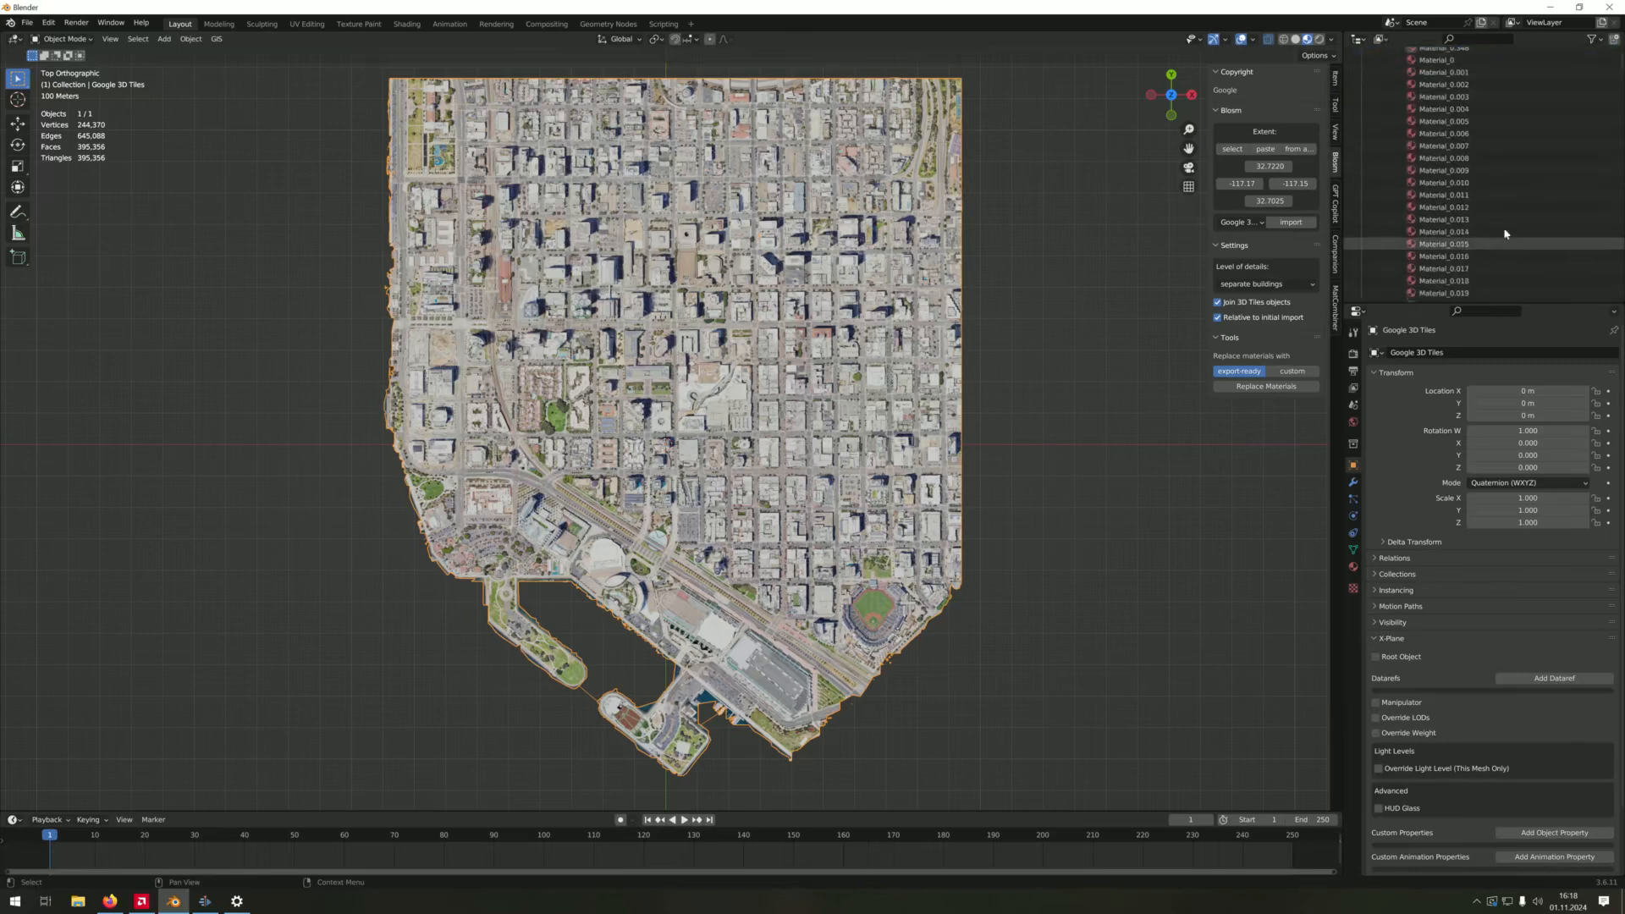
scroll(1480, 246, up, 3)
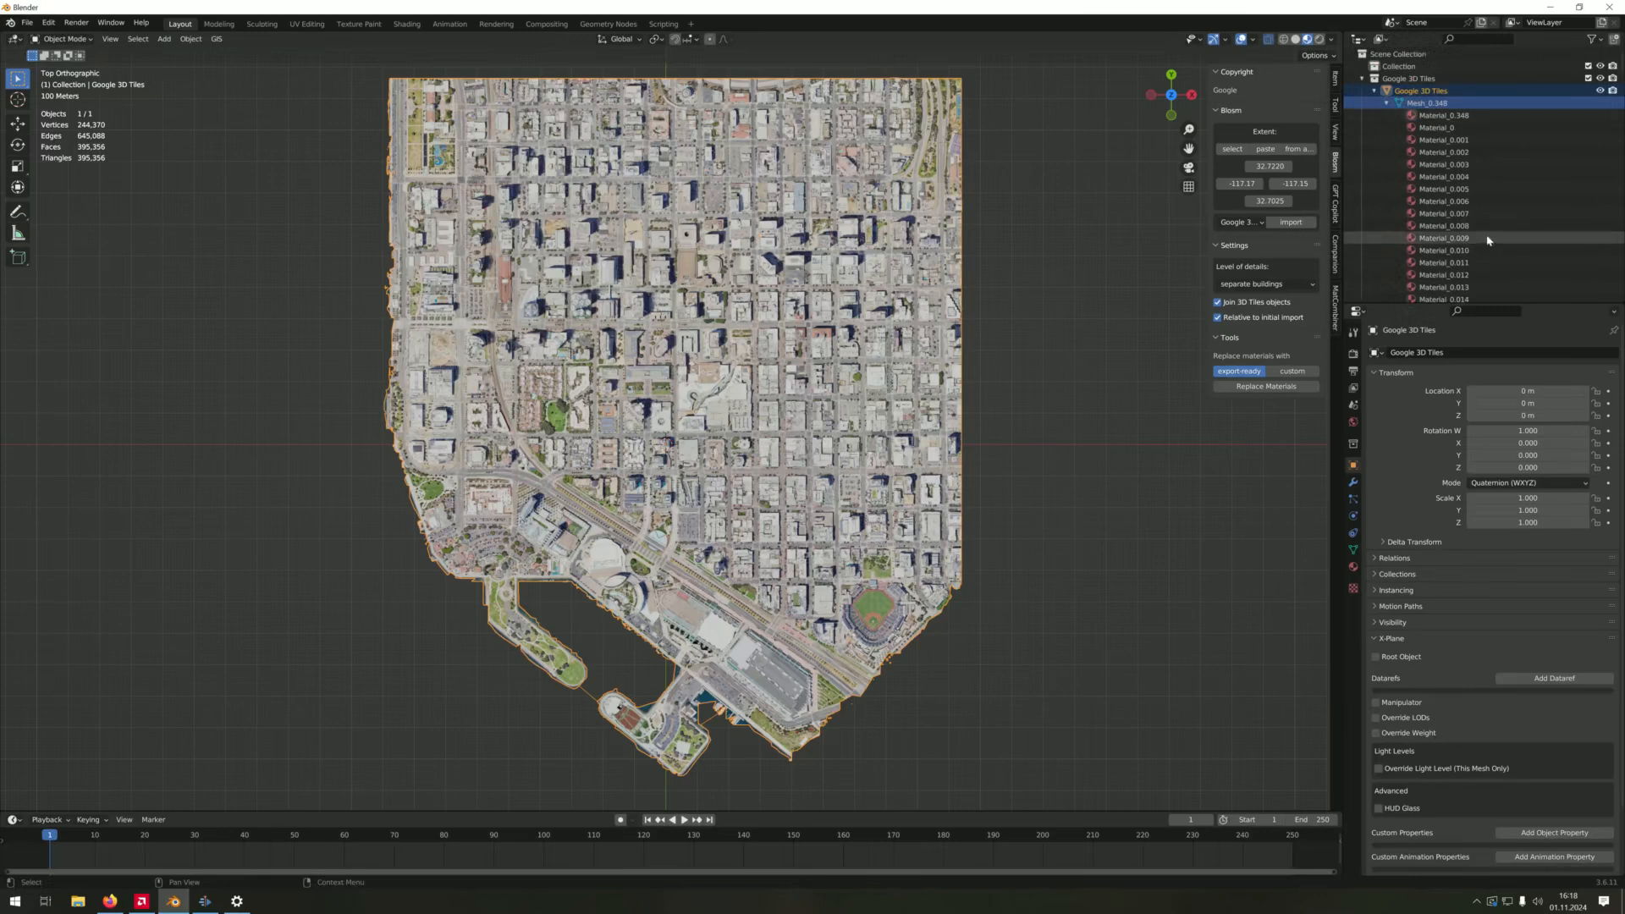
scroll(1490, 246, down, 3)
scroll(1495, 254, up, 3)
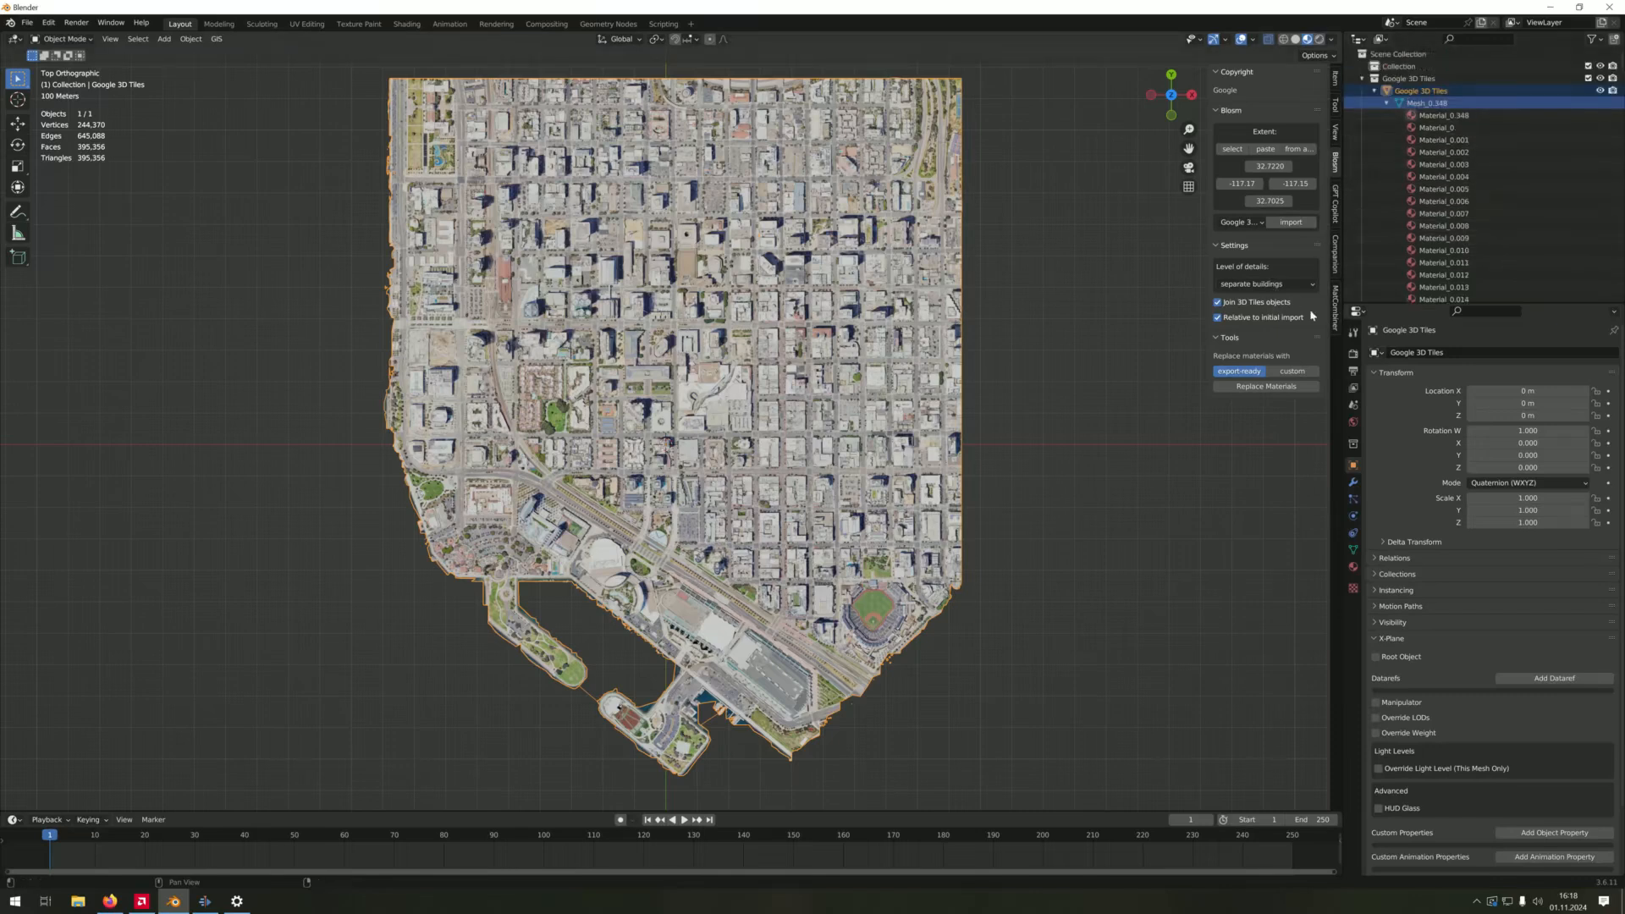
Generate the Material Combiner list, set the atlas size to Automatic, enable Pixel Art / Small Textures and set the gap size to 2
click(1337, 315)
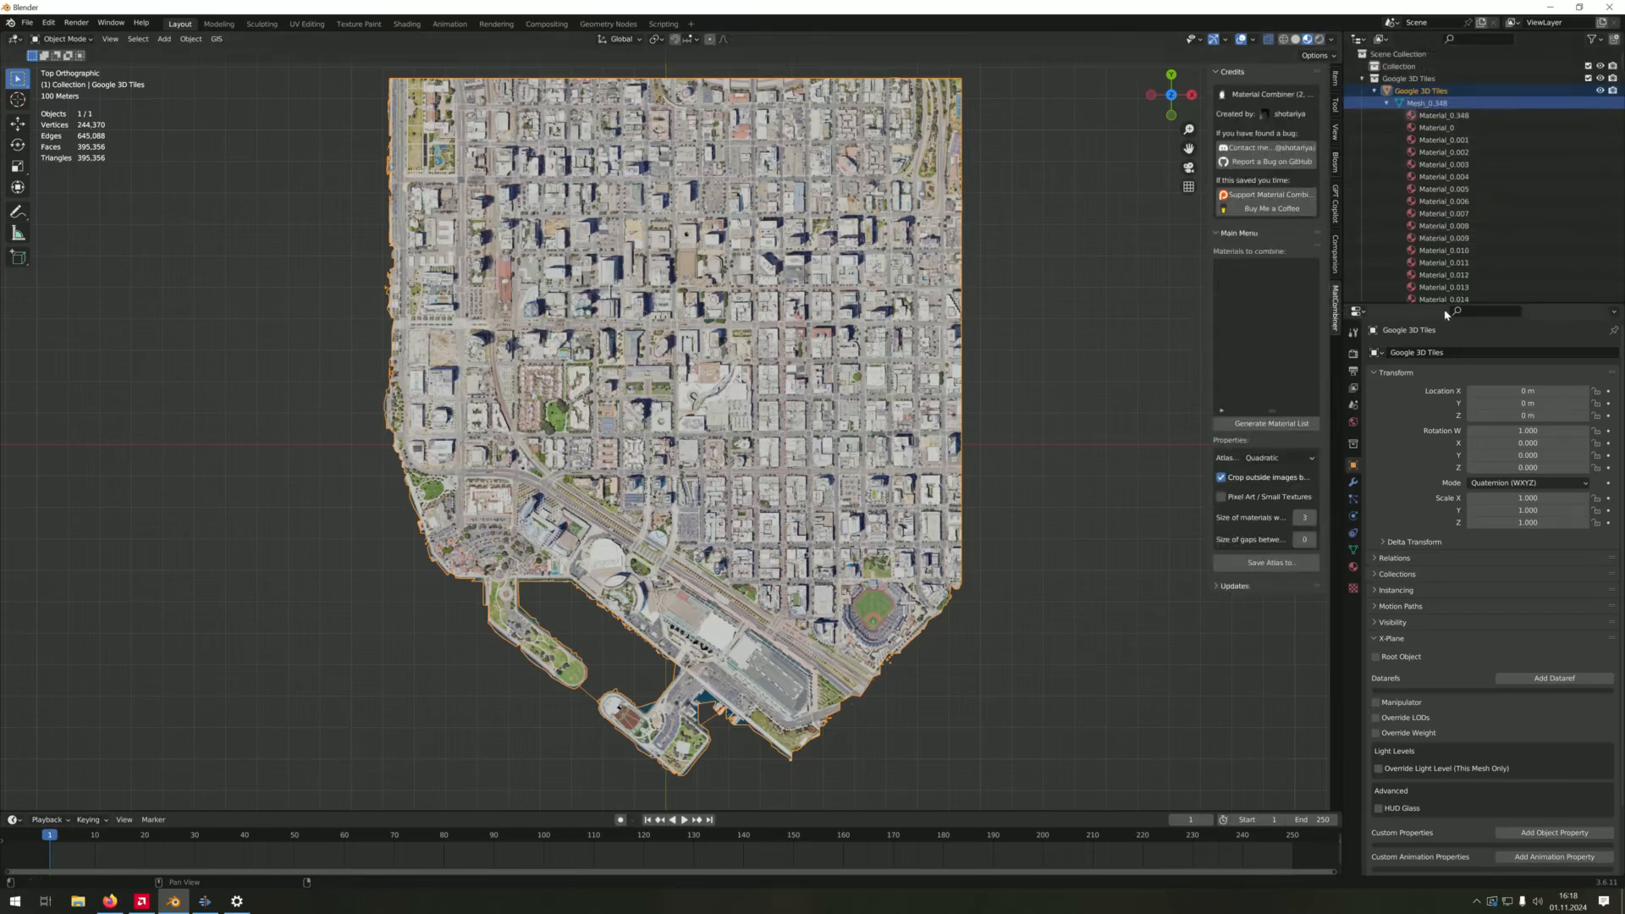
click(1273, 423)
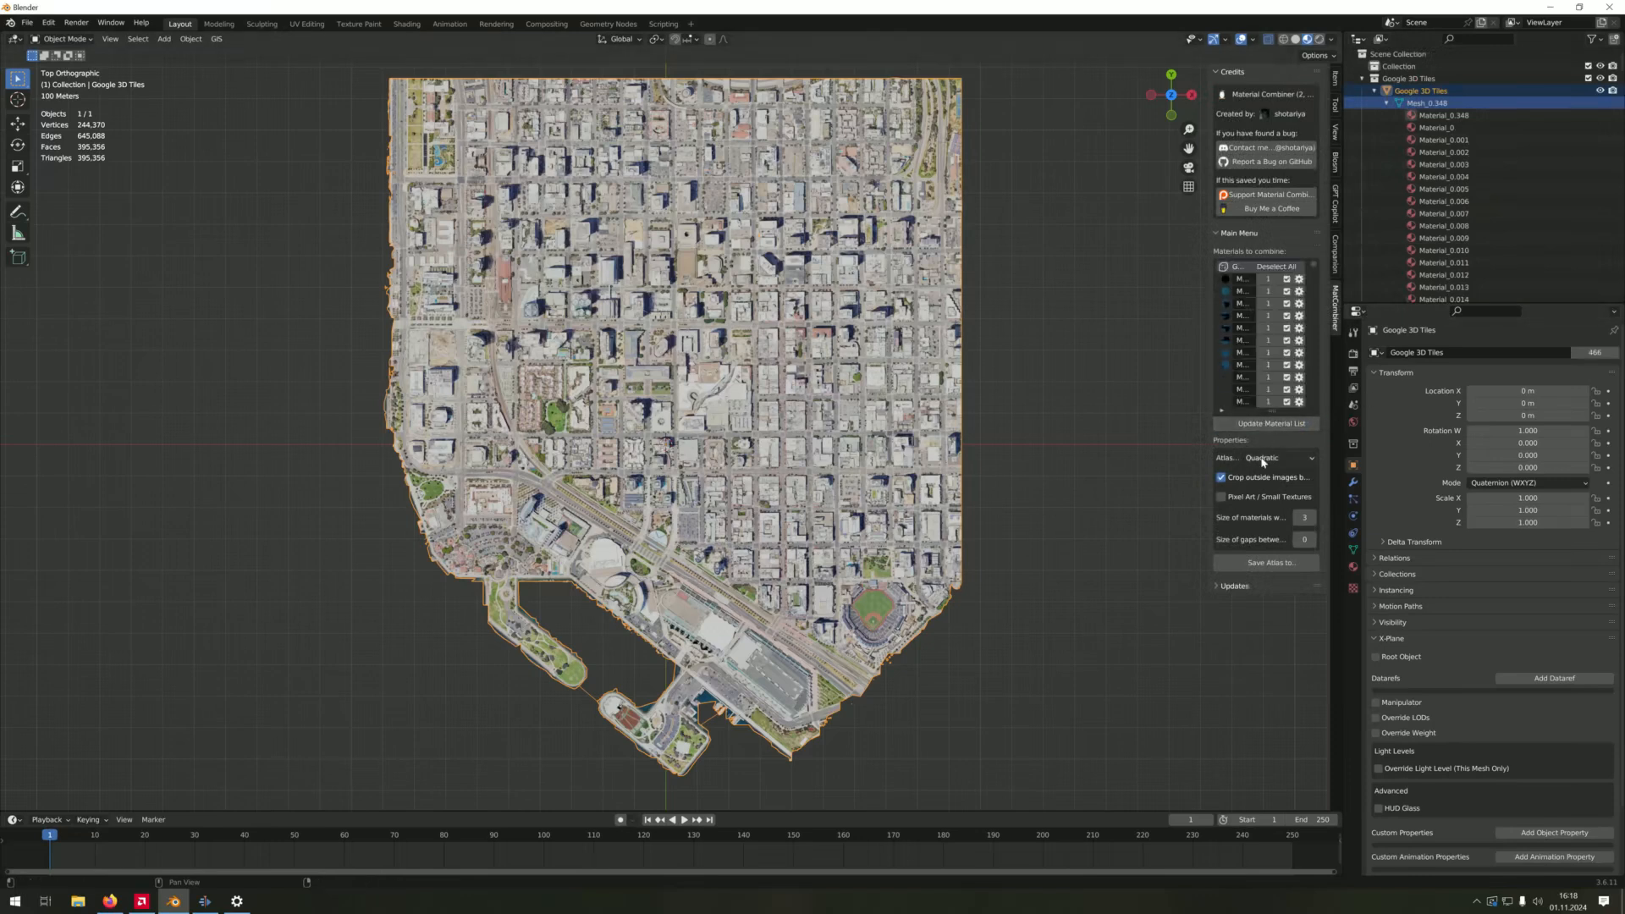
click(1262, 460)
click(1281, 500)
click(1221, 499)
click(1304, 540)
text(2)
key(Return)
Start saving the texture atlas and create a folder named KSAN in Y:\BLOSM for it
click(1273, 564)
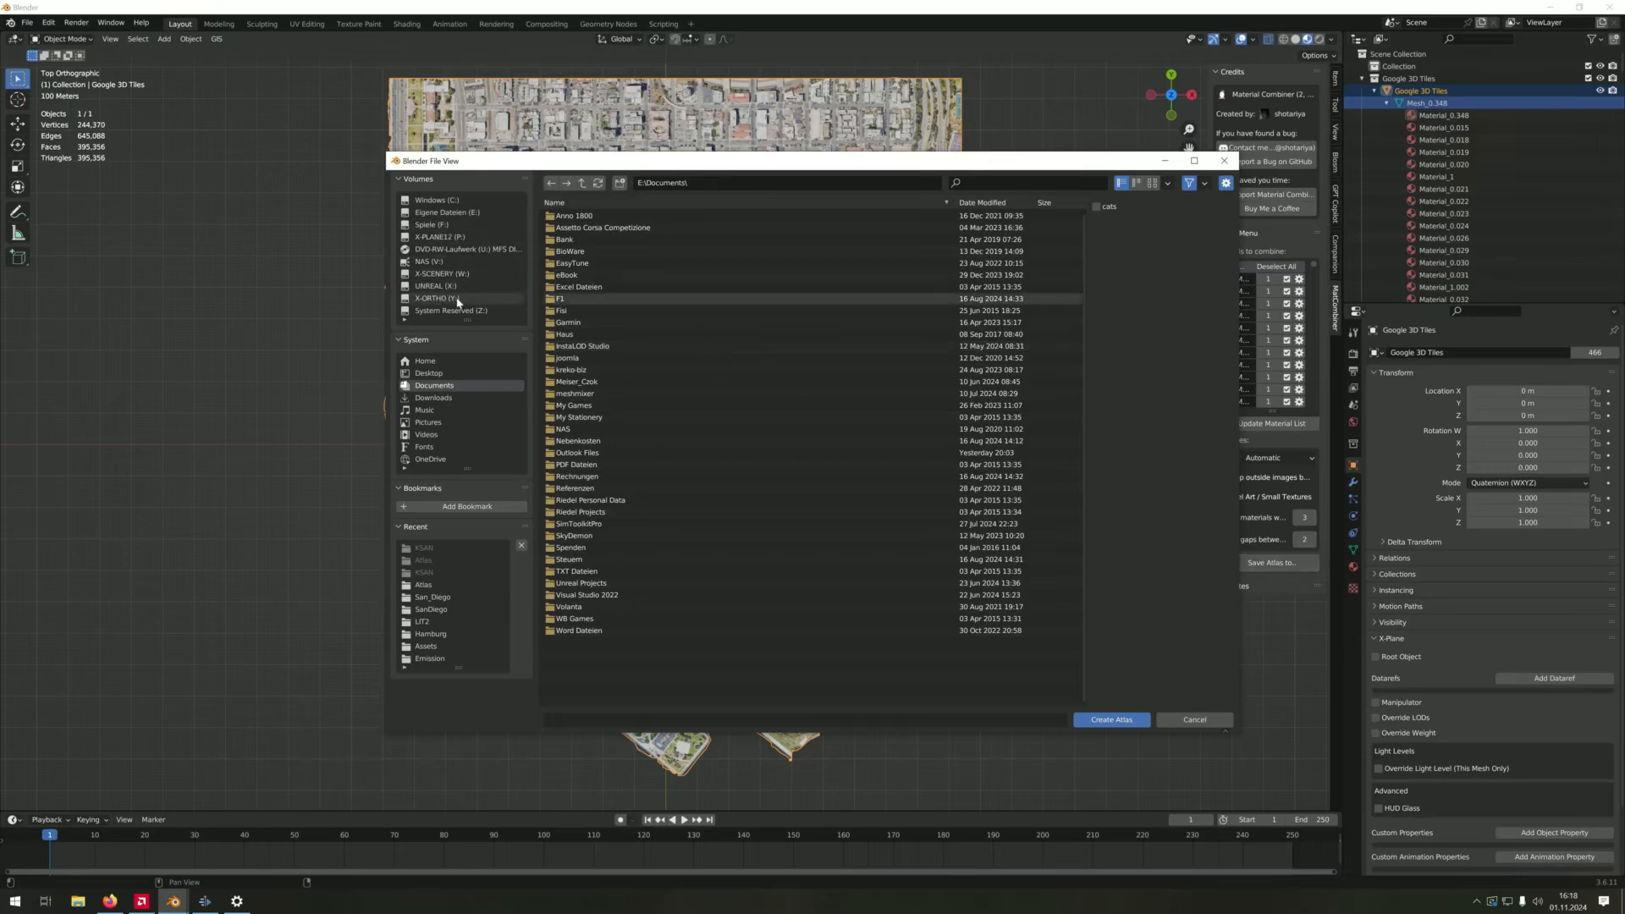
click(434, 298)
double_click(593, 240)
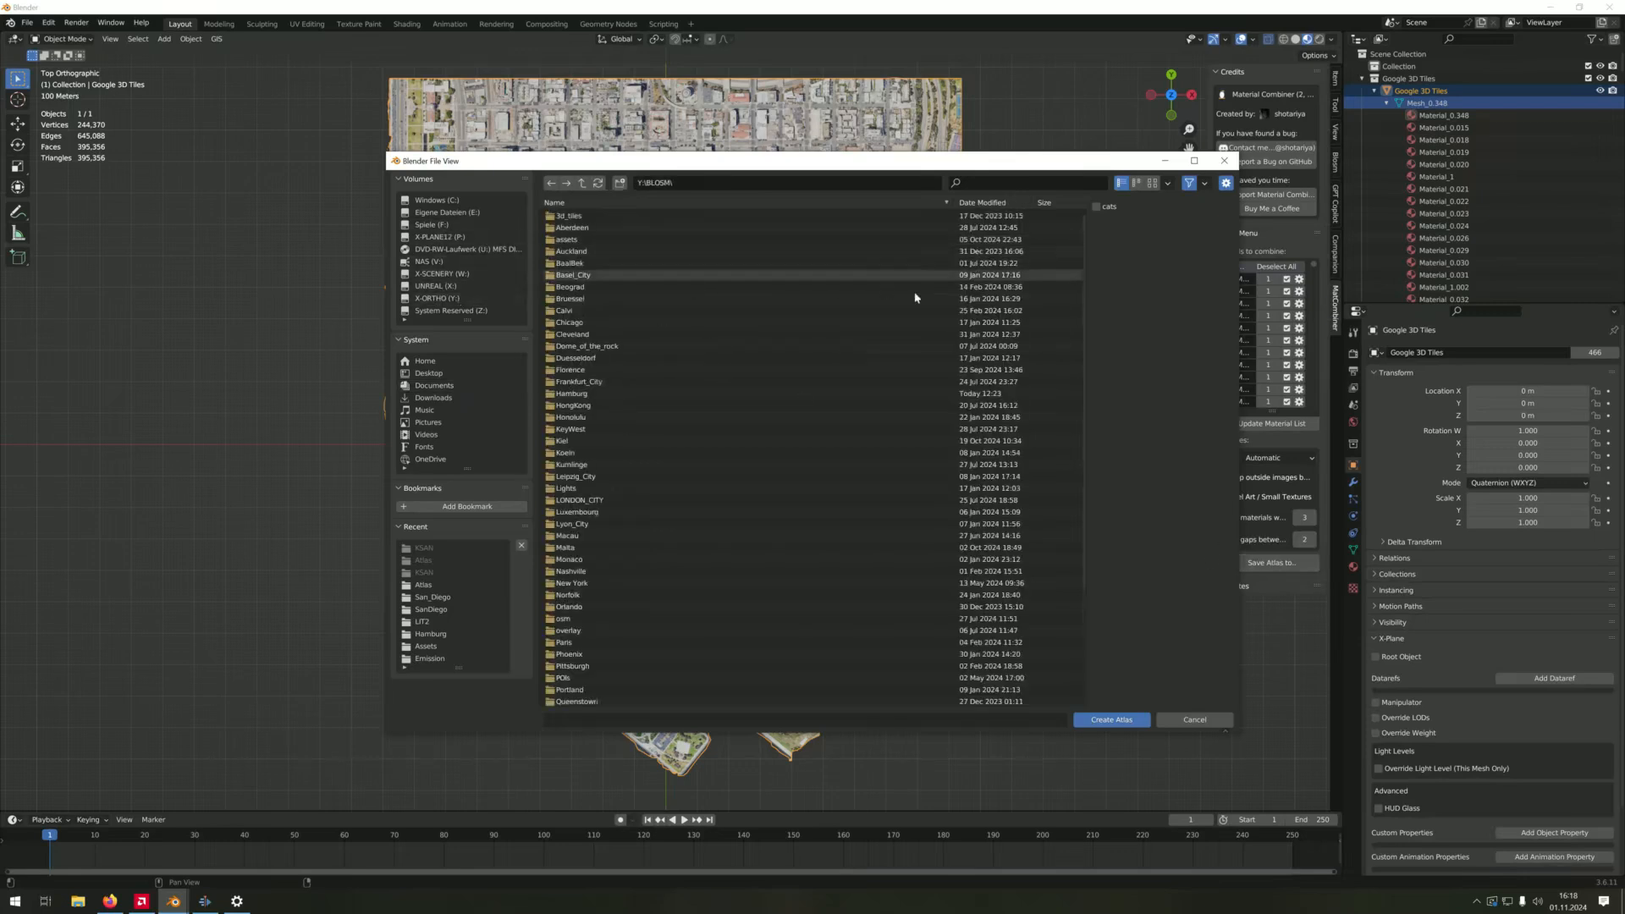
click(619, 184)
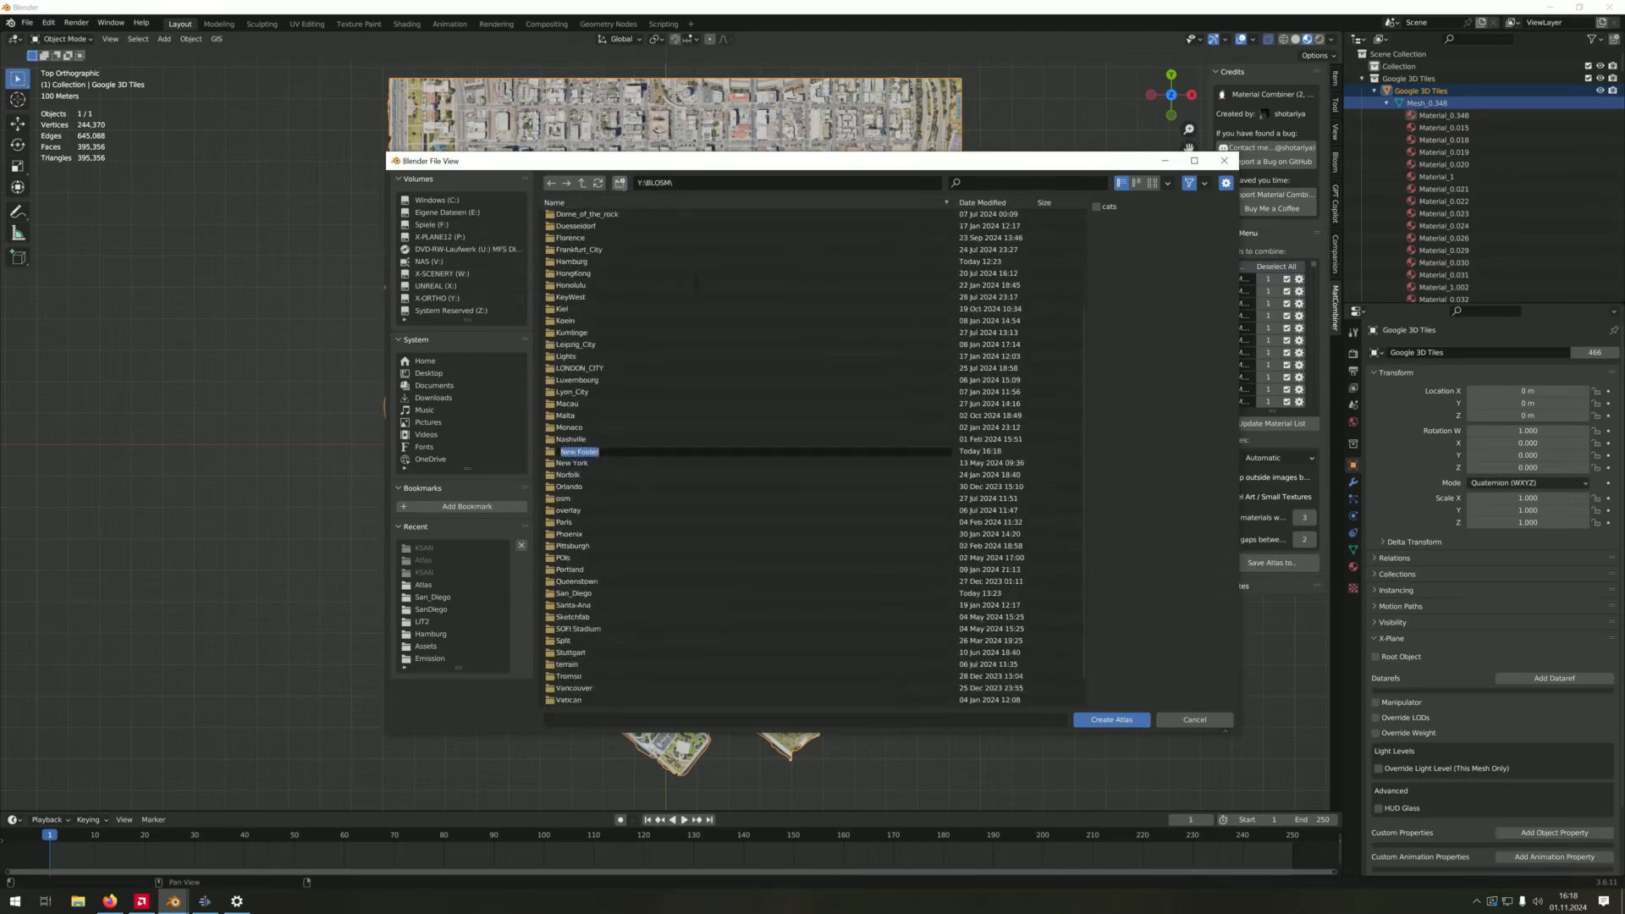
text(KSAN)
key(Return)
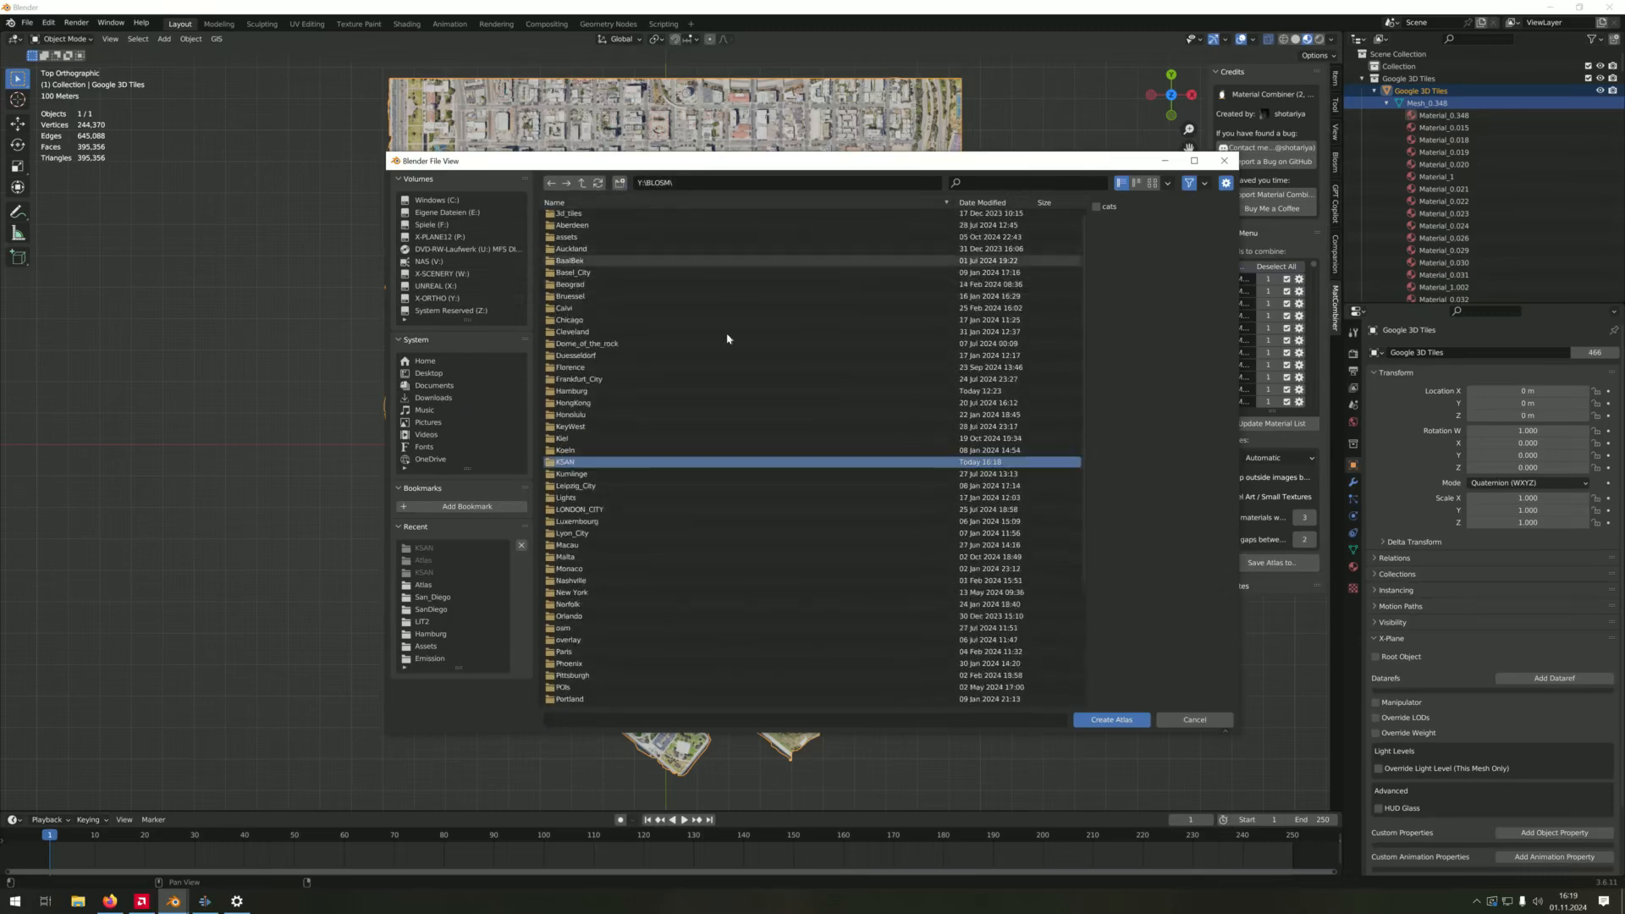
Create the combined texture atlas in the ATLAS subfolder of KSAN
double_click(590, 464)
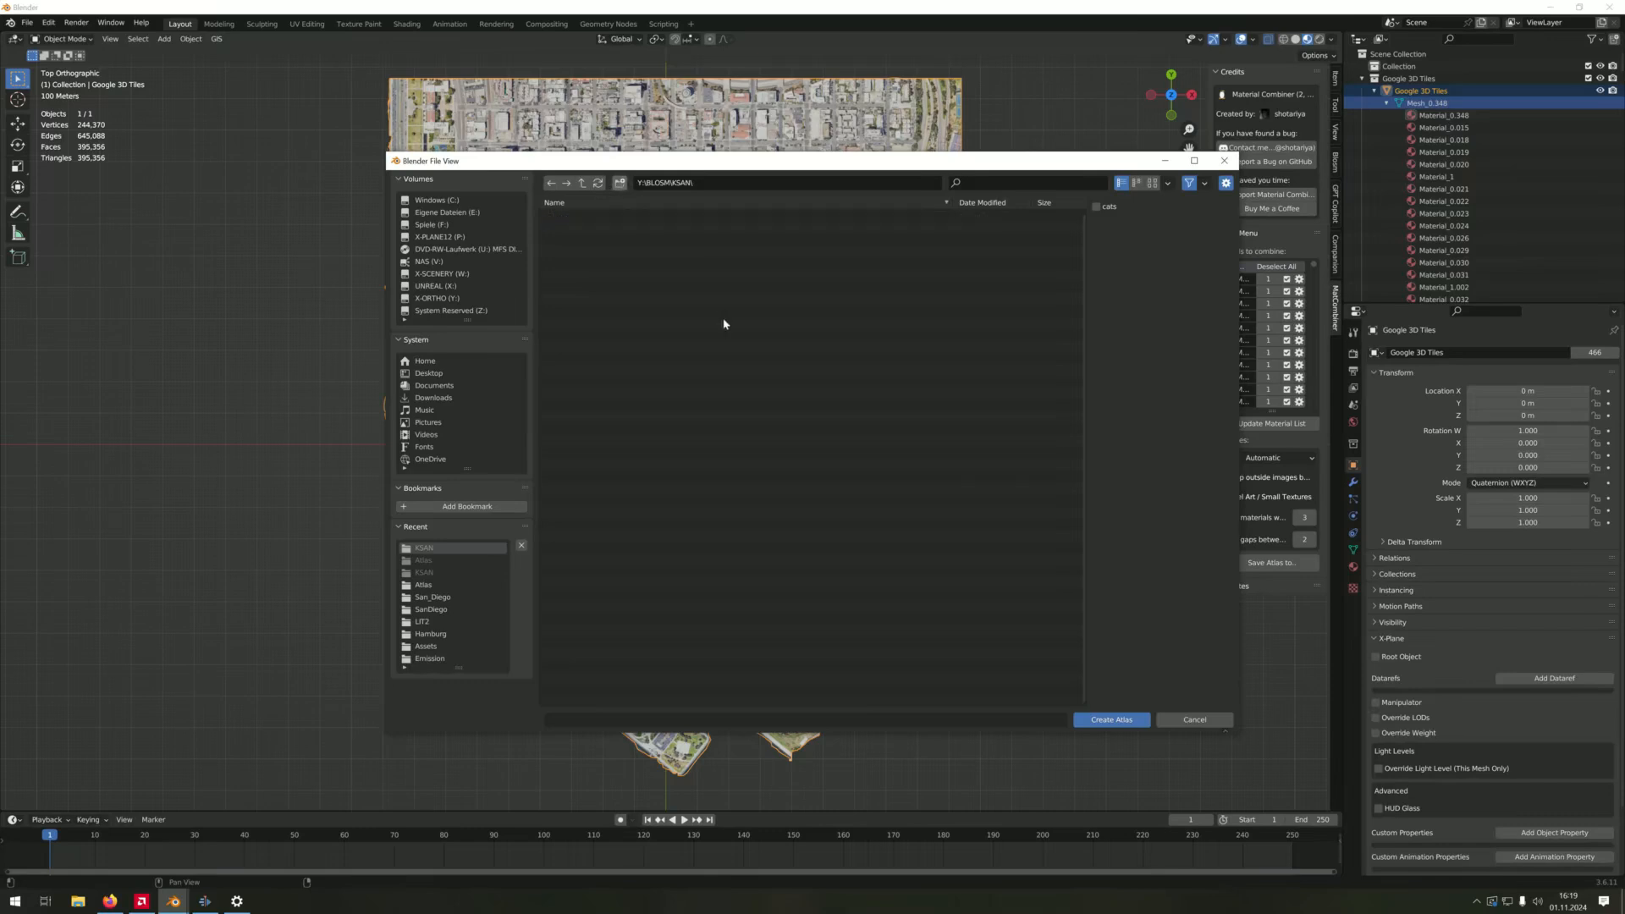
double_click(606, 218)
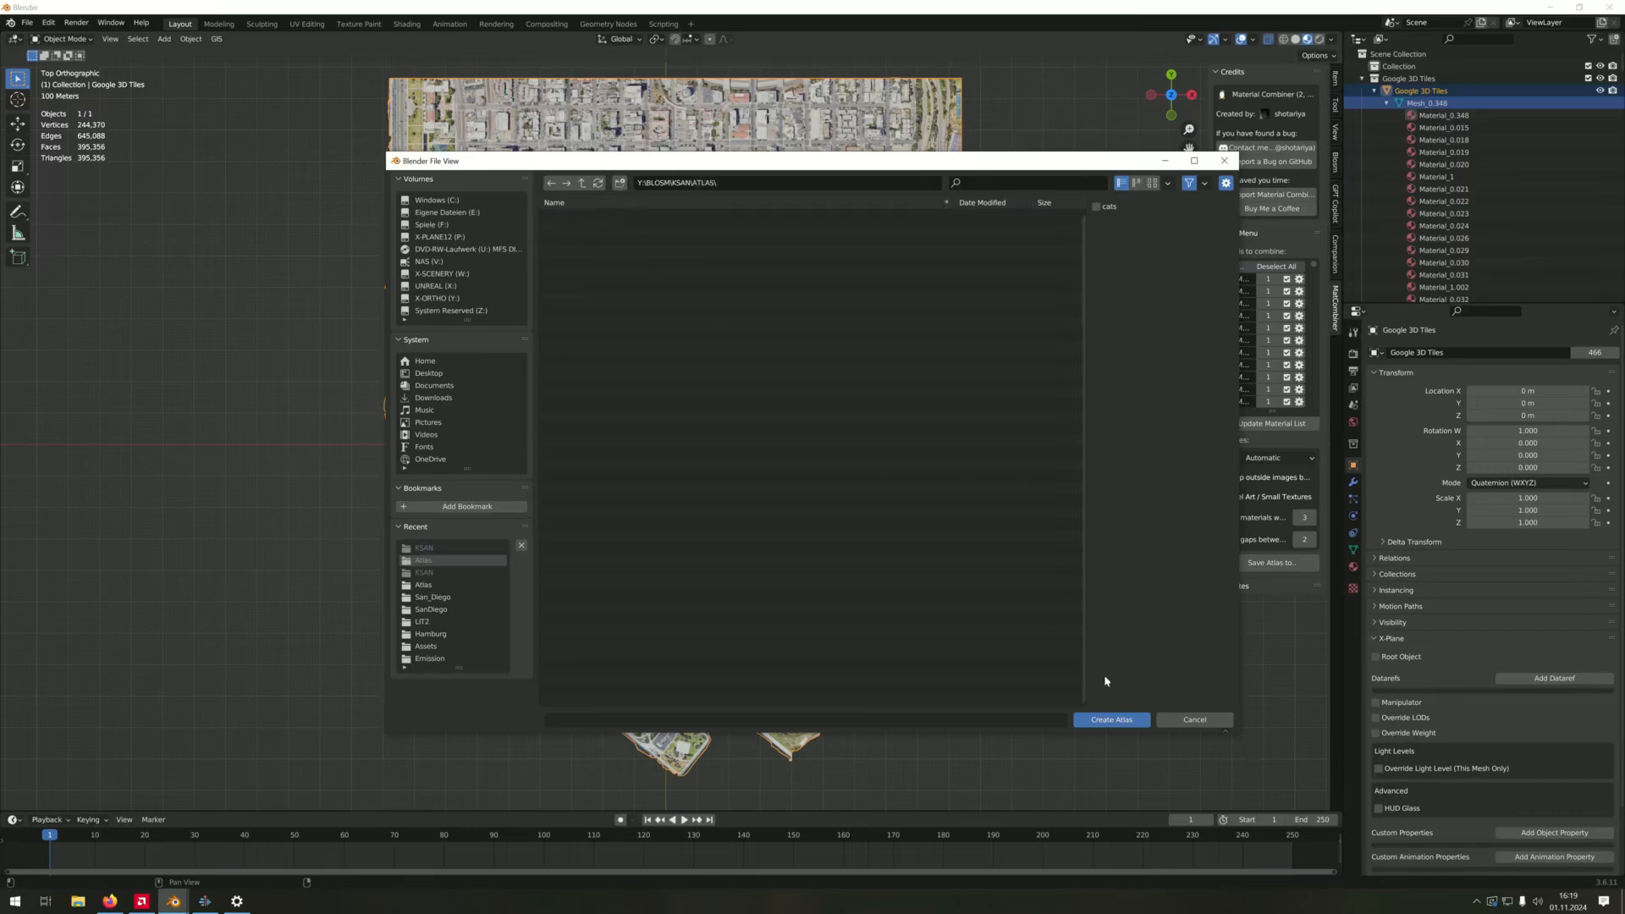
click(1123, 719)
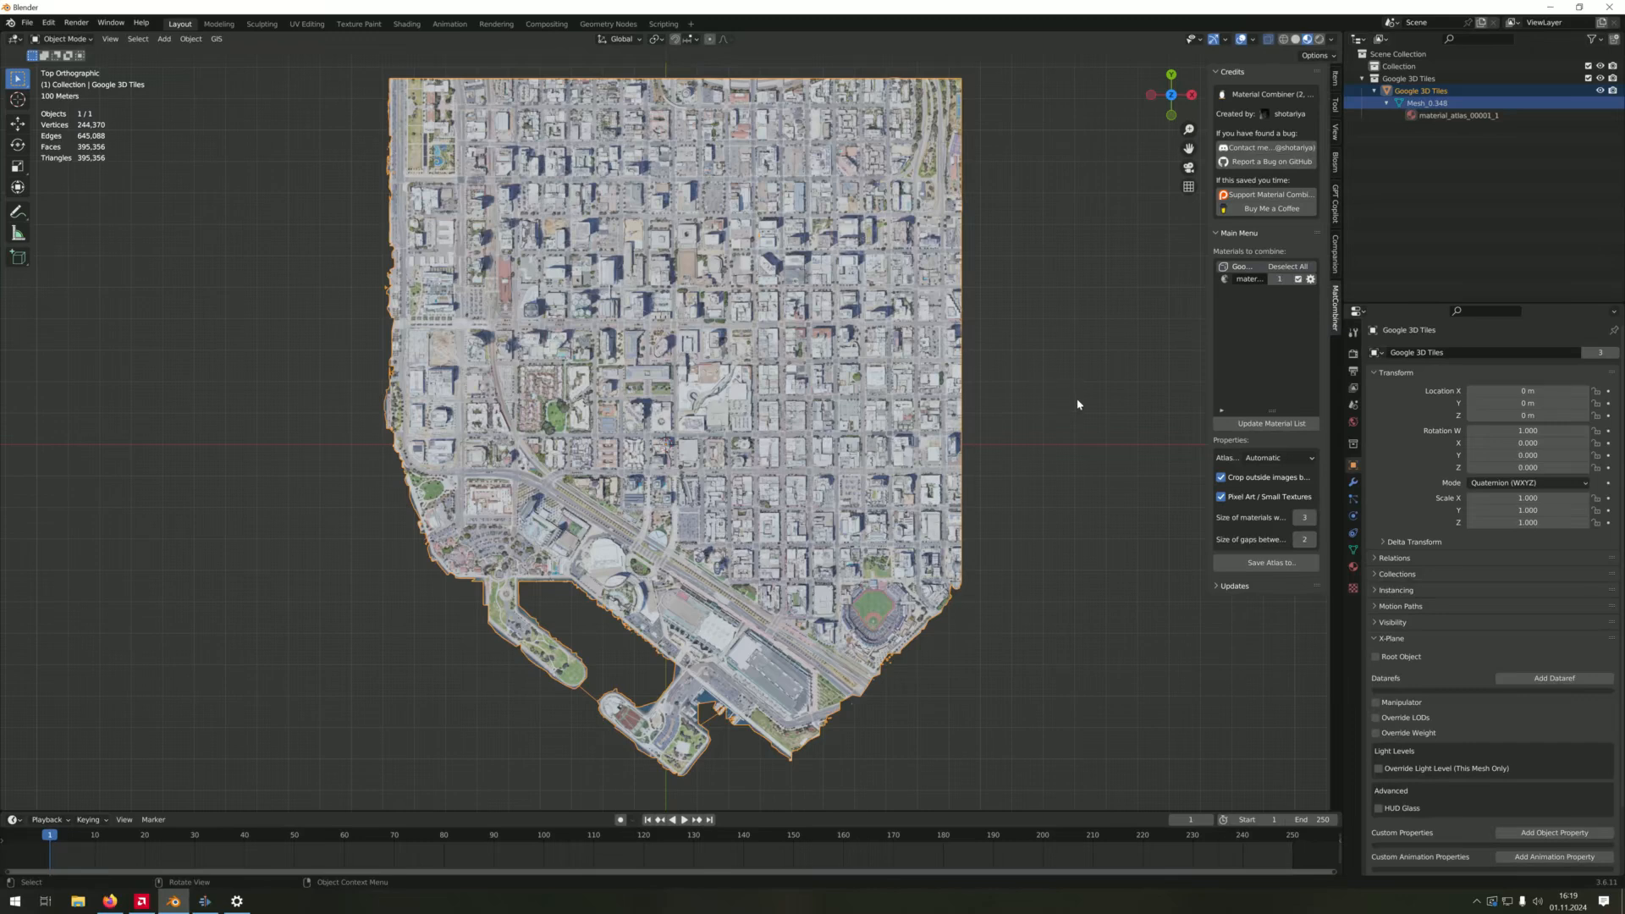
Switch the 3D viewport to the Image Editor and display Atlas_00001.png
click(1478, 116)
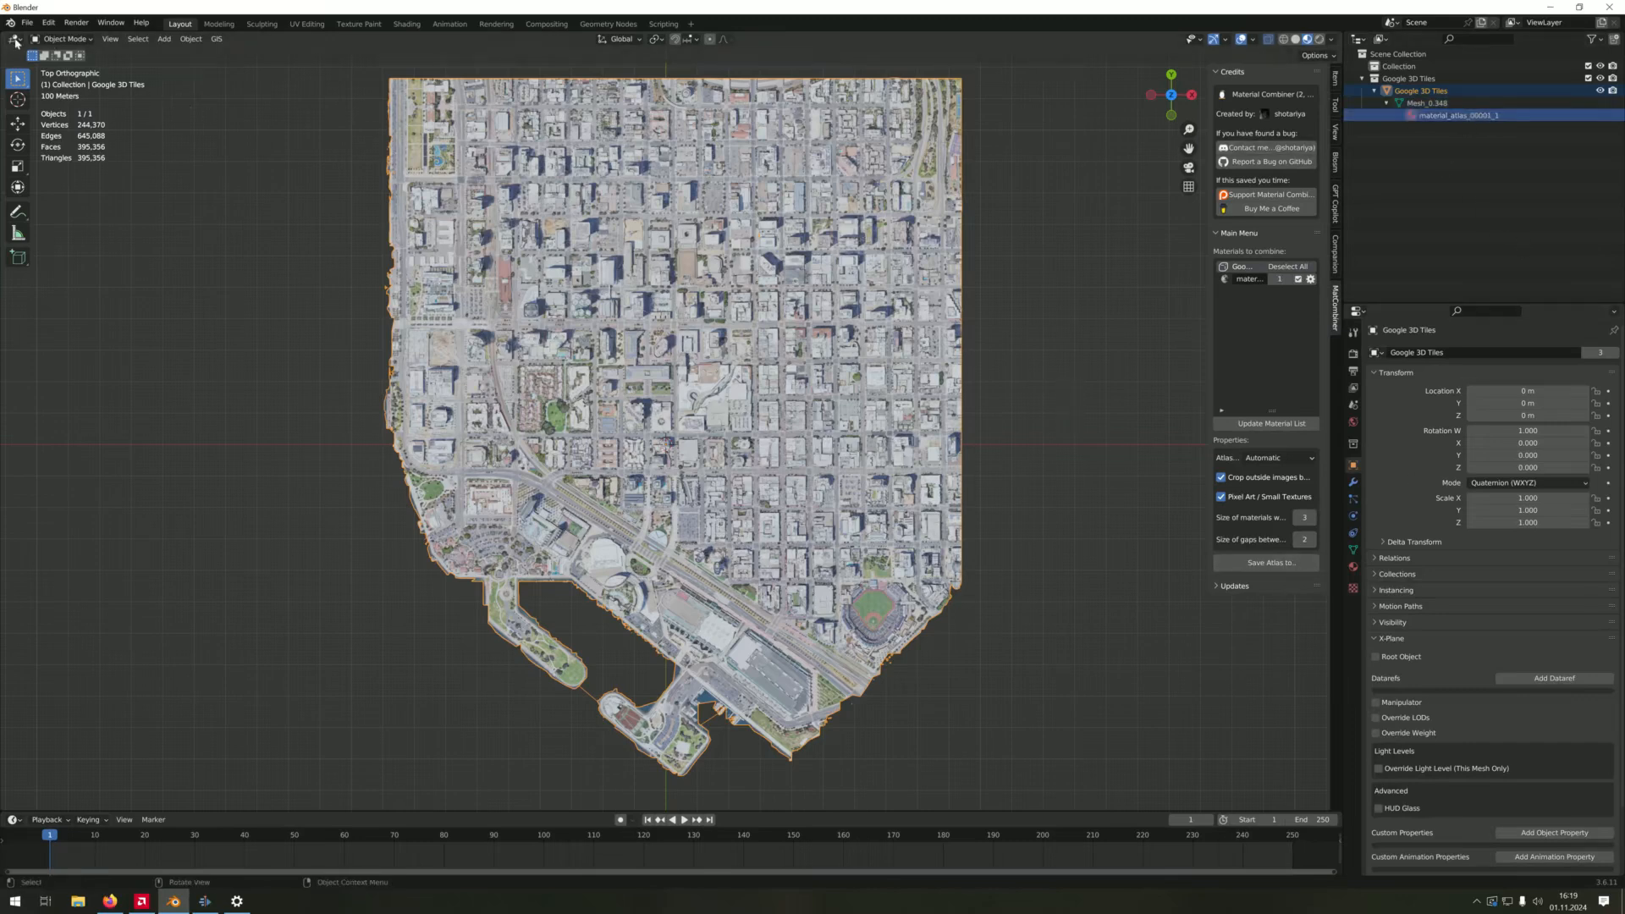
click(15, 39)
click(47, 86)
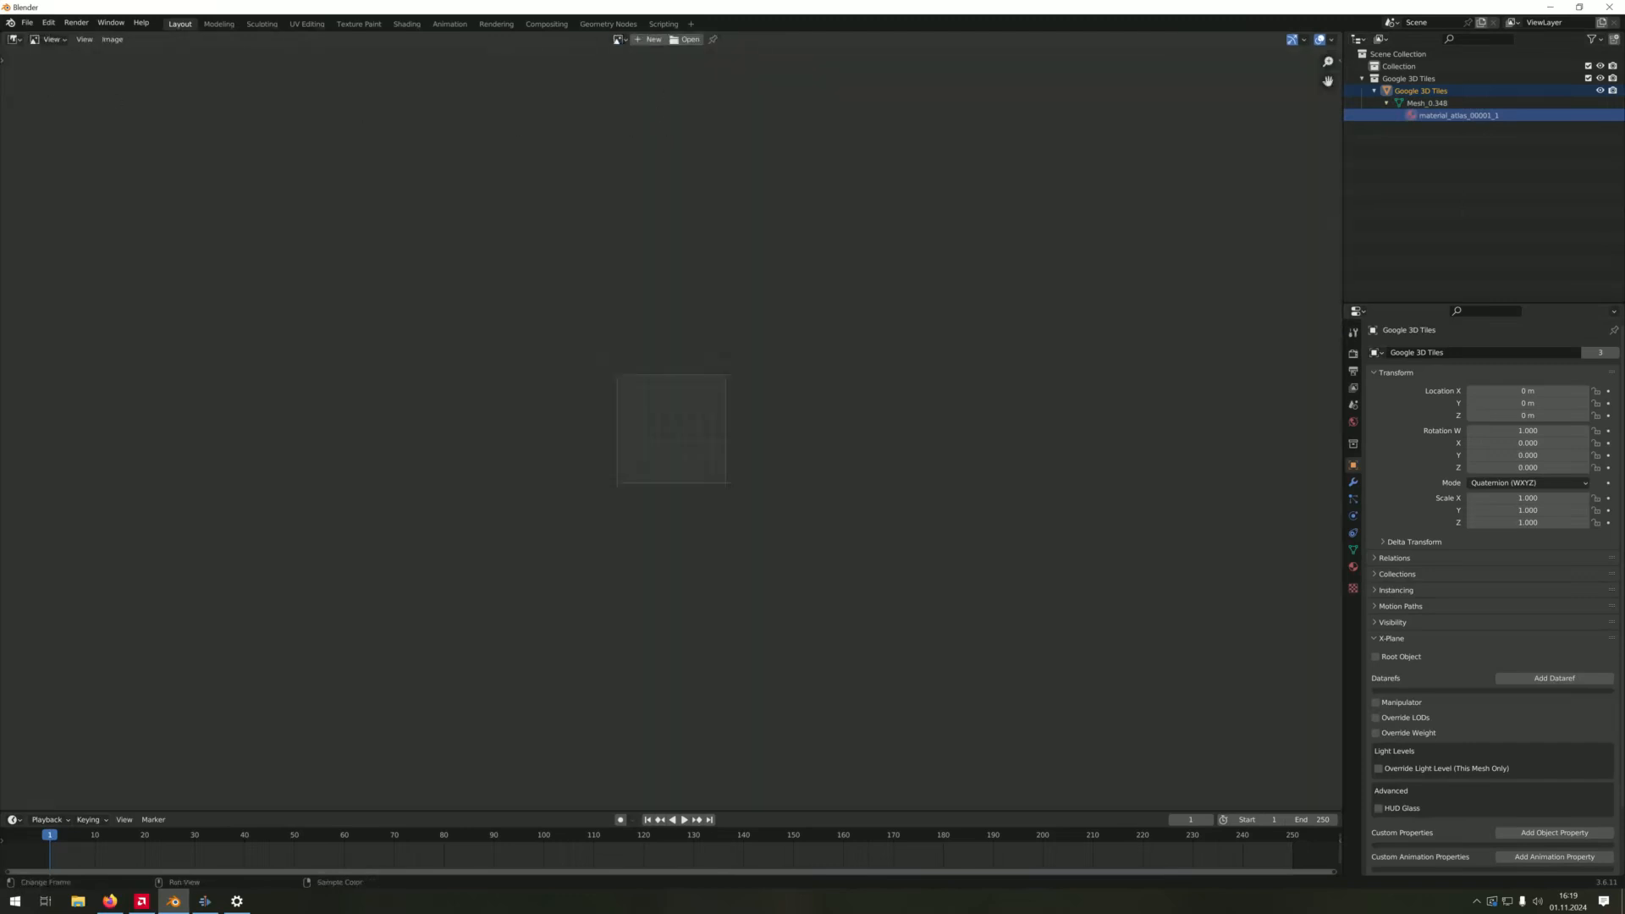
click(618, 39)
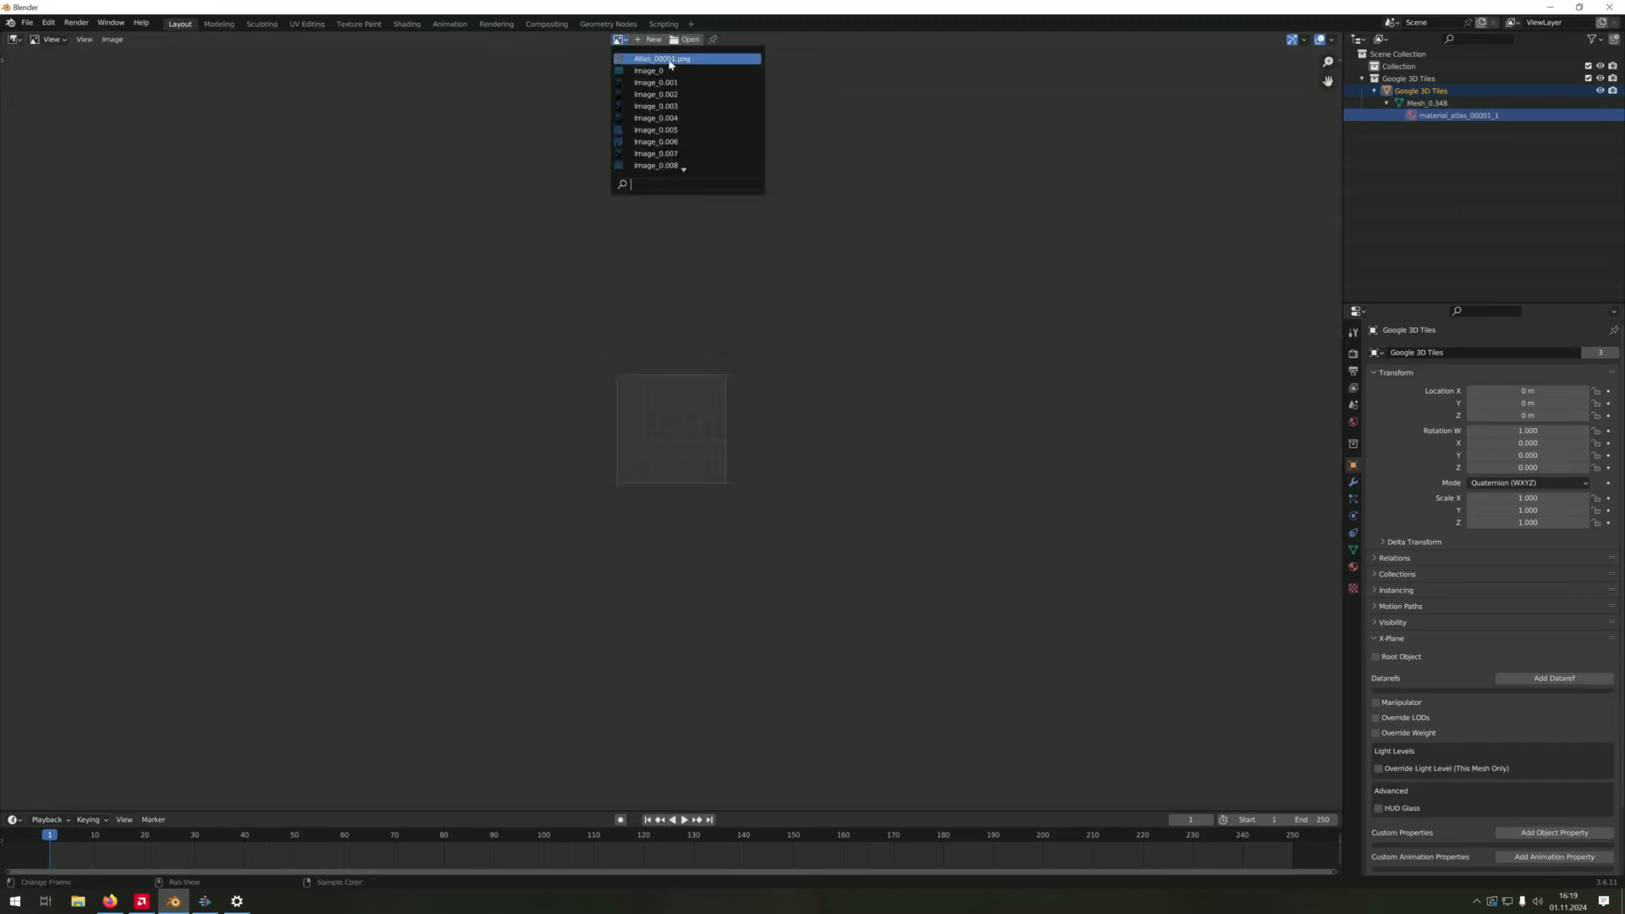
click(670, 60)
Resize the atlas image to 8192 by 8192 pixels
click(112, 39)
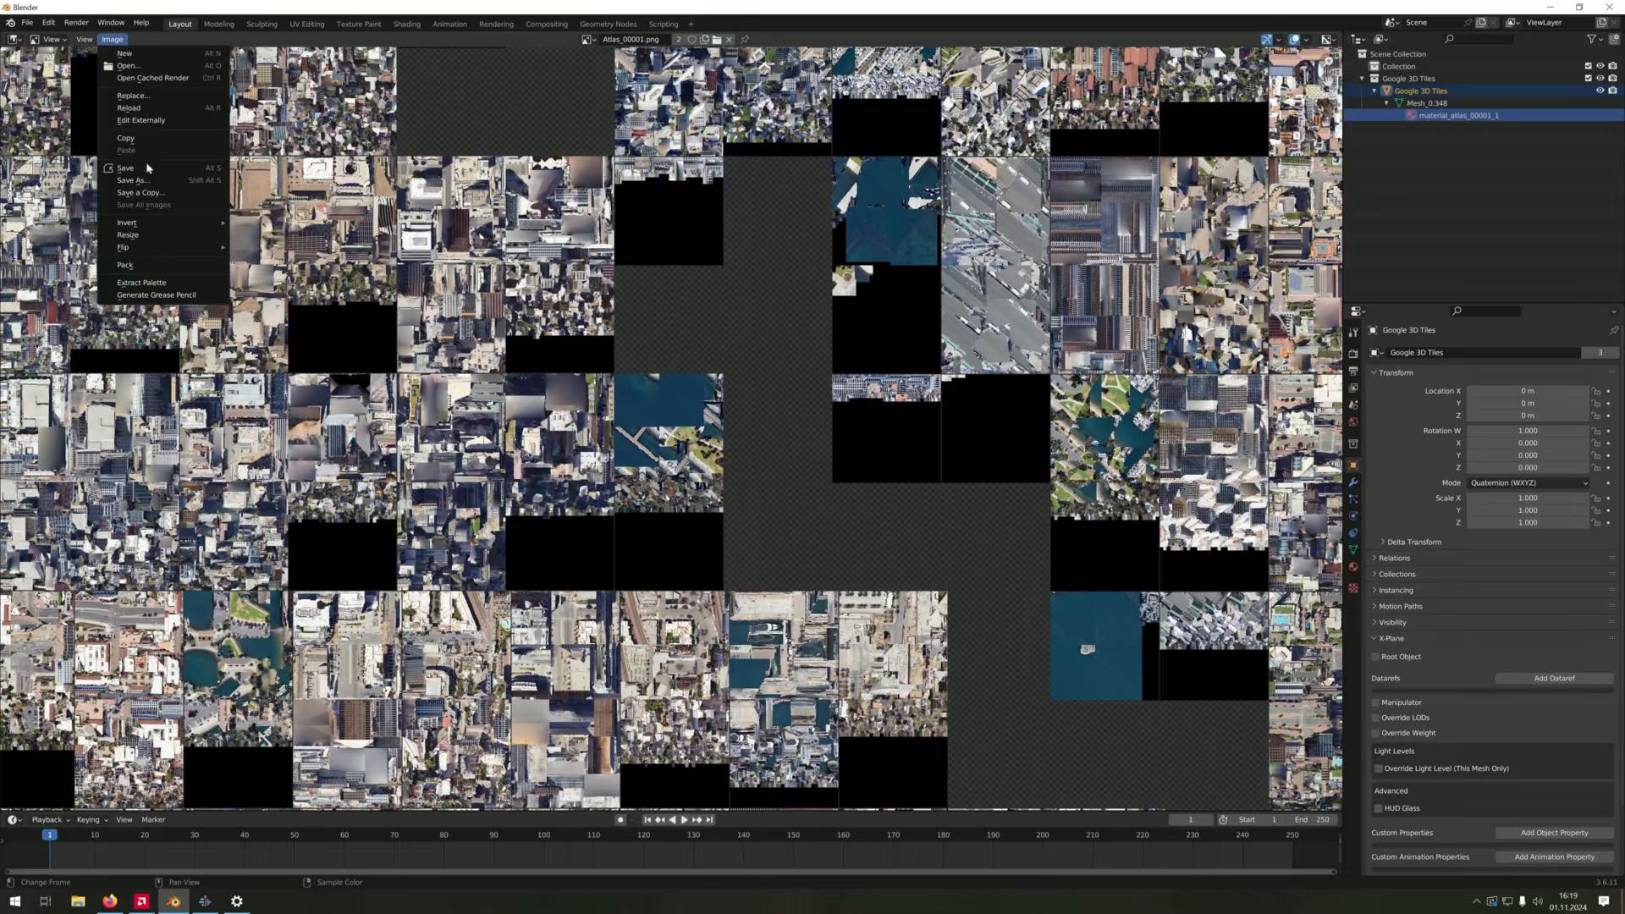
click(144, 240)
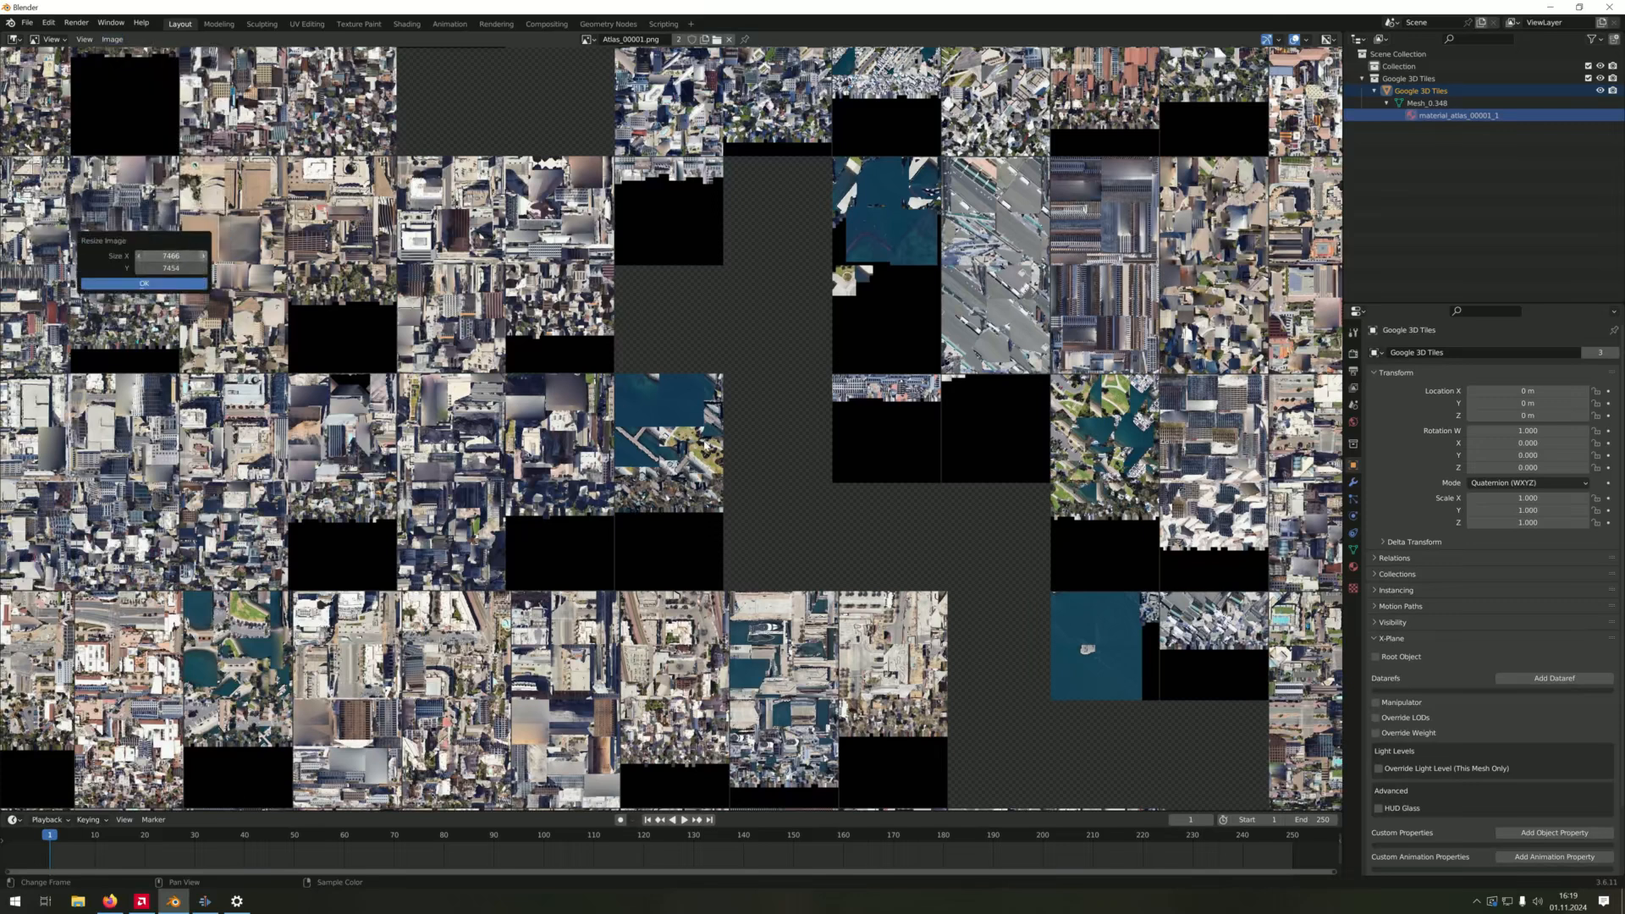
click(169, 255)
text(8)
key(Tab)
text(8192)
key(Return)
click(151, 290)
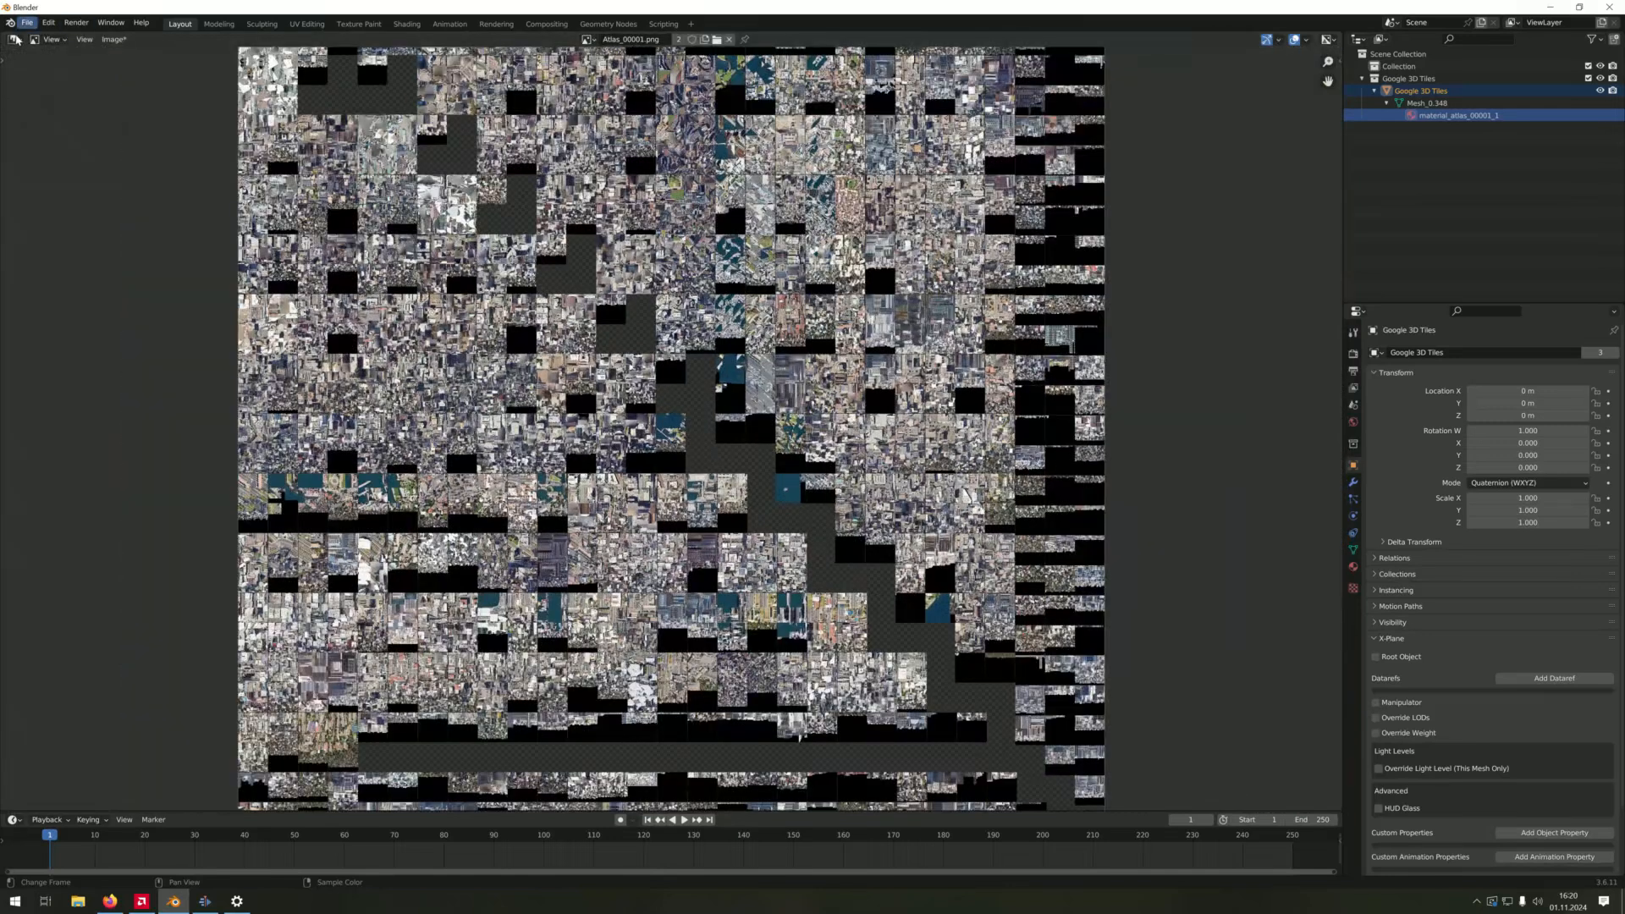
Switch back to the 3D viewport and set the view's clip end to 5000 m
click(15, 39)
click(45, 75)
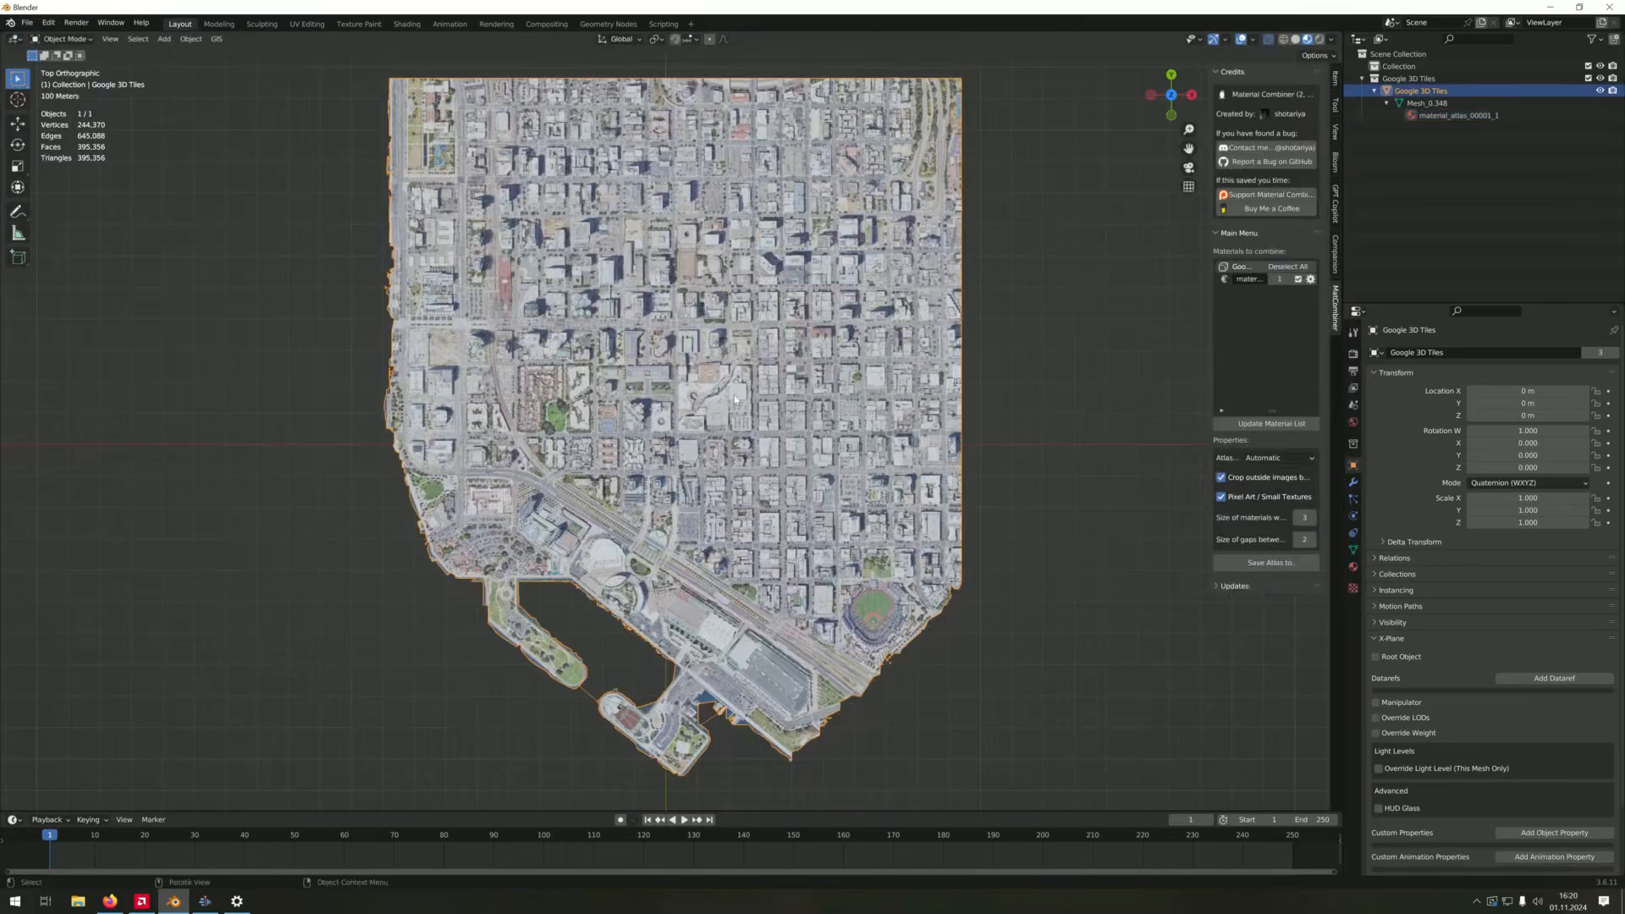
click(1336, 131)
click(1310, 120)
text(5000)
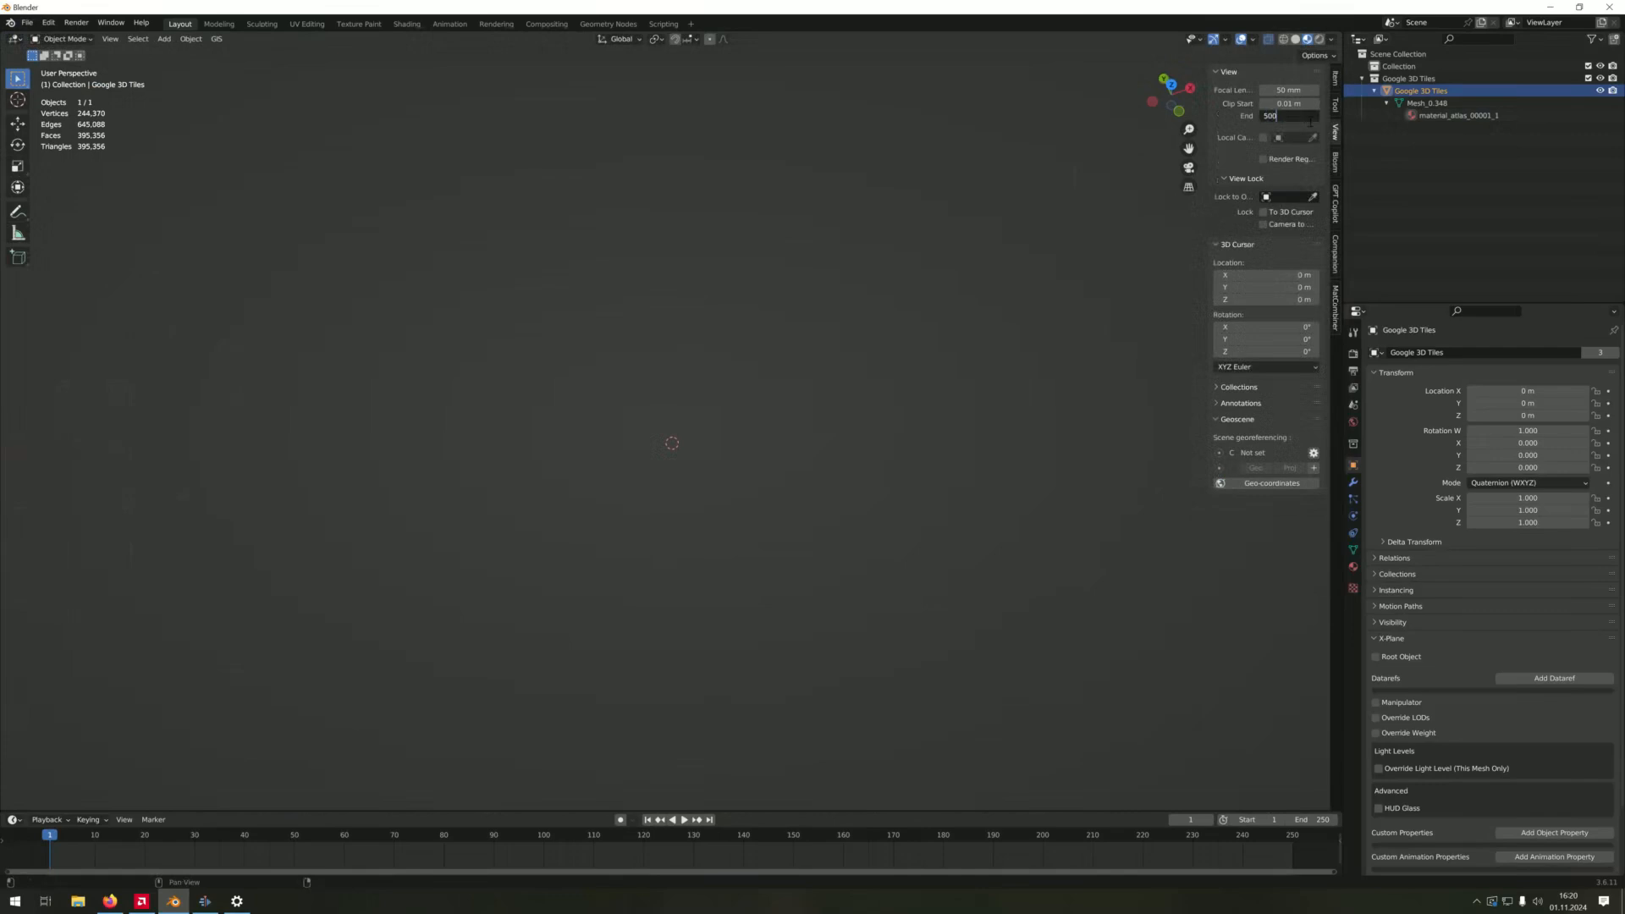
key(Return)
middle_drag(782, 337, 796, 347)
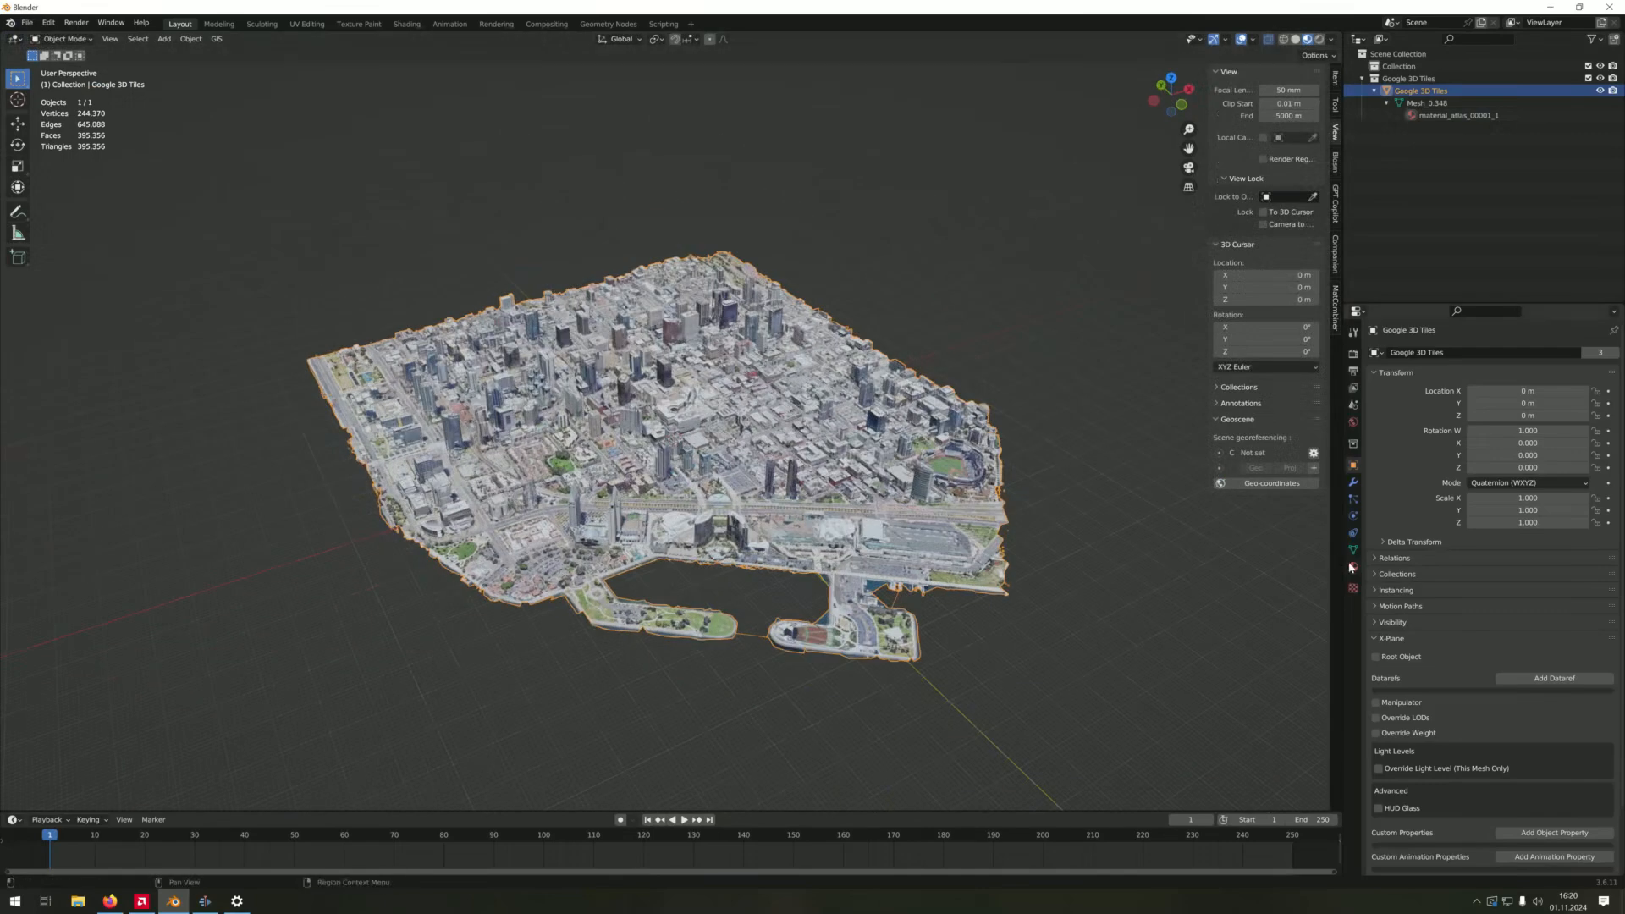
In the atlas material, set Subsurface IOR to 1.010 and Specular, Sheen Tint and Clearcoat Roughness to 0
click(1353, 567)
click(1376, 532)
scroll(1429, 570, down, 3)
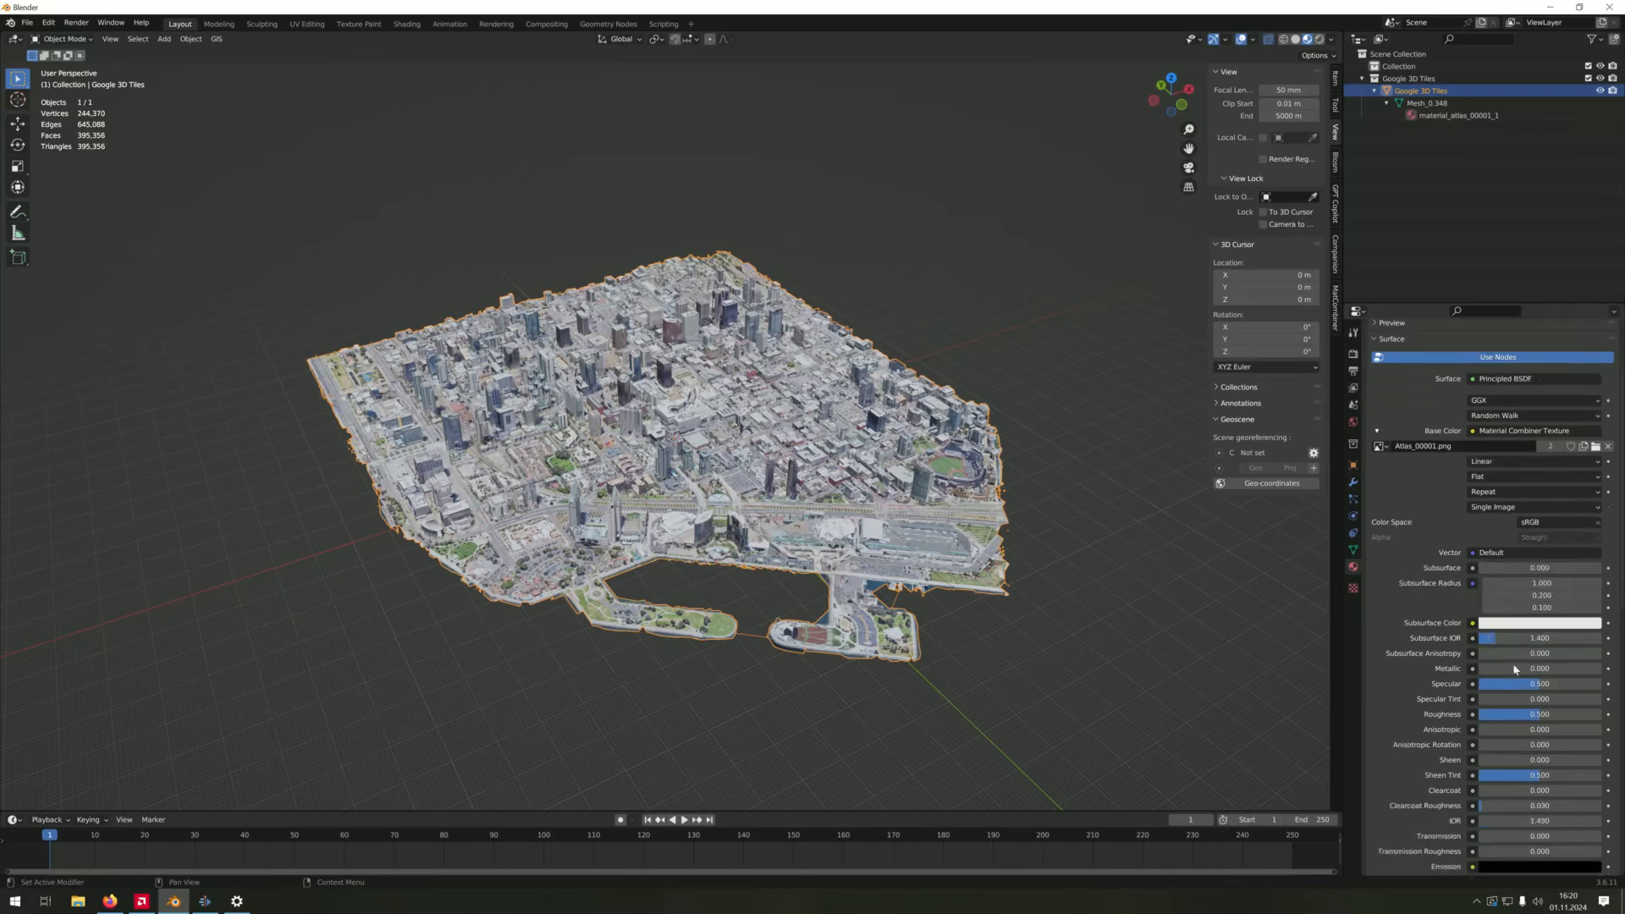
scroll(729, 437, up, 4)
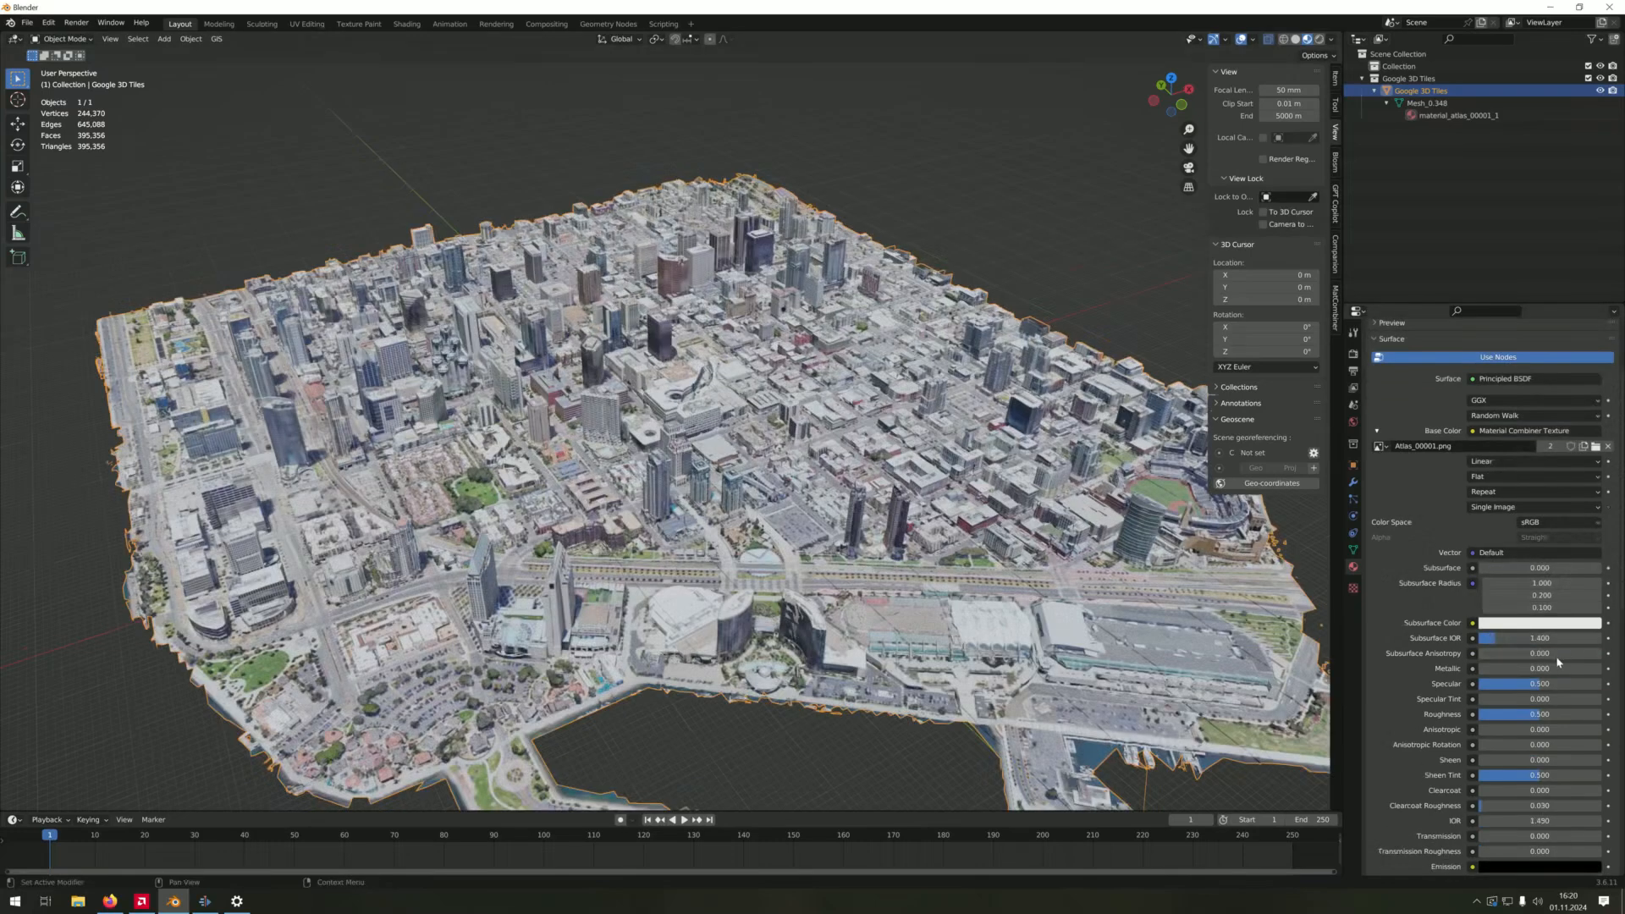
scroll(1492, 656, down, 1)
mouse_move(1497, 606)
mouse_down()
mouse_move(1480, 609)
mouse_move(1479, 656)
mouse_up()
scroll(1480, 655, down, 1)
drag(1537, 725, 1480, 727)
scroll(1563, 742, down, 2)
scroll(1565, 732, down, 3)
Inspect the textured city mesh from several sides and from directly above
middle_drag(632, 496, 675, 508)
middle_drag(795, 484, 667, 525)
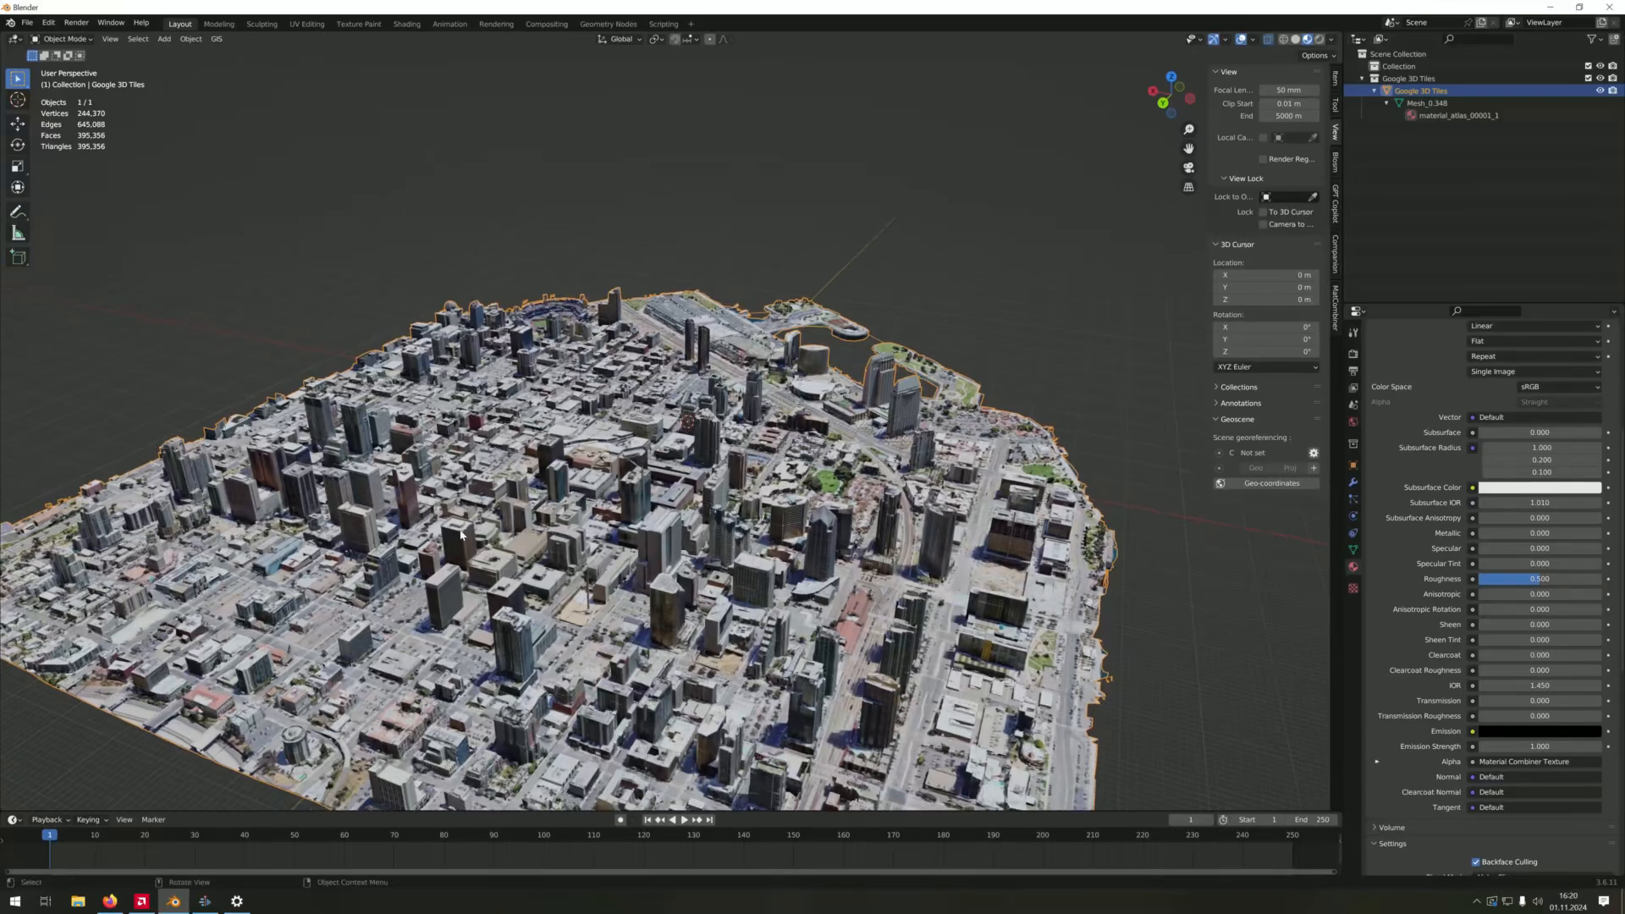
middle_drag(767, 532, 569, 561)
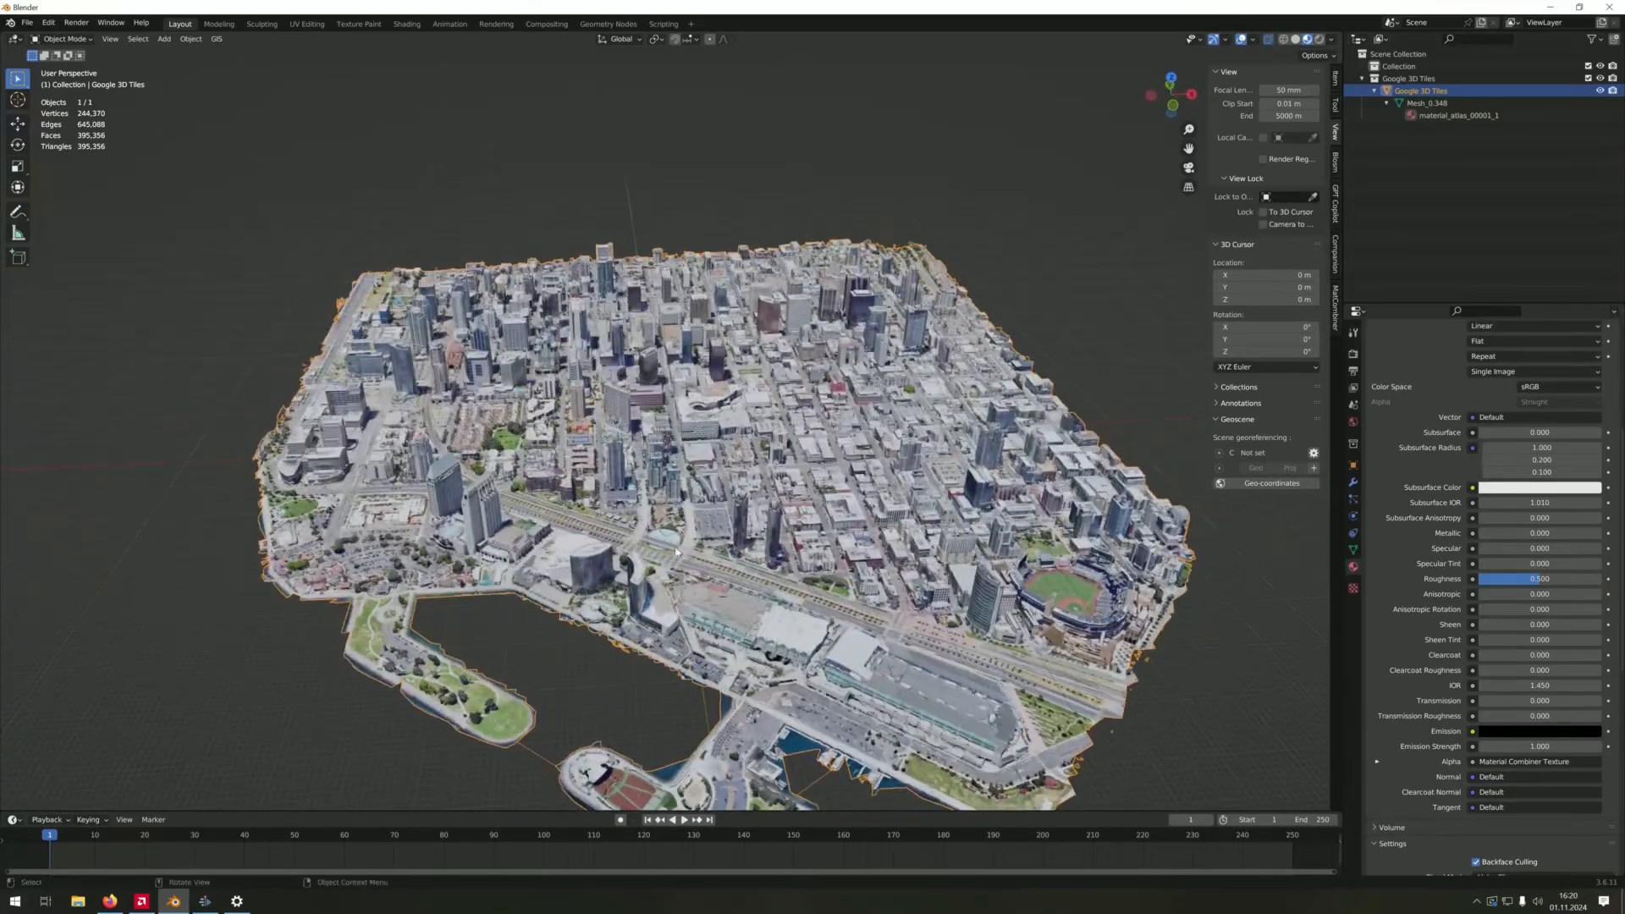
middle_drag(578, 421, 746, 384)
middle_drag(707, 595, 673, 558)
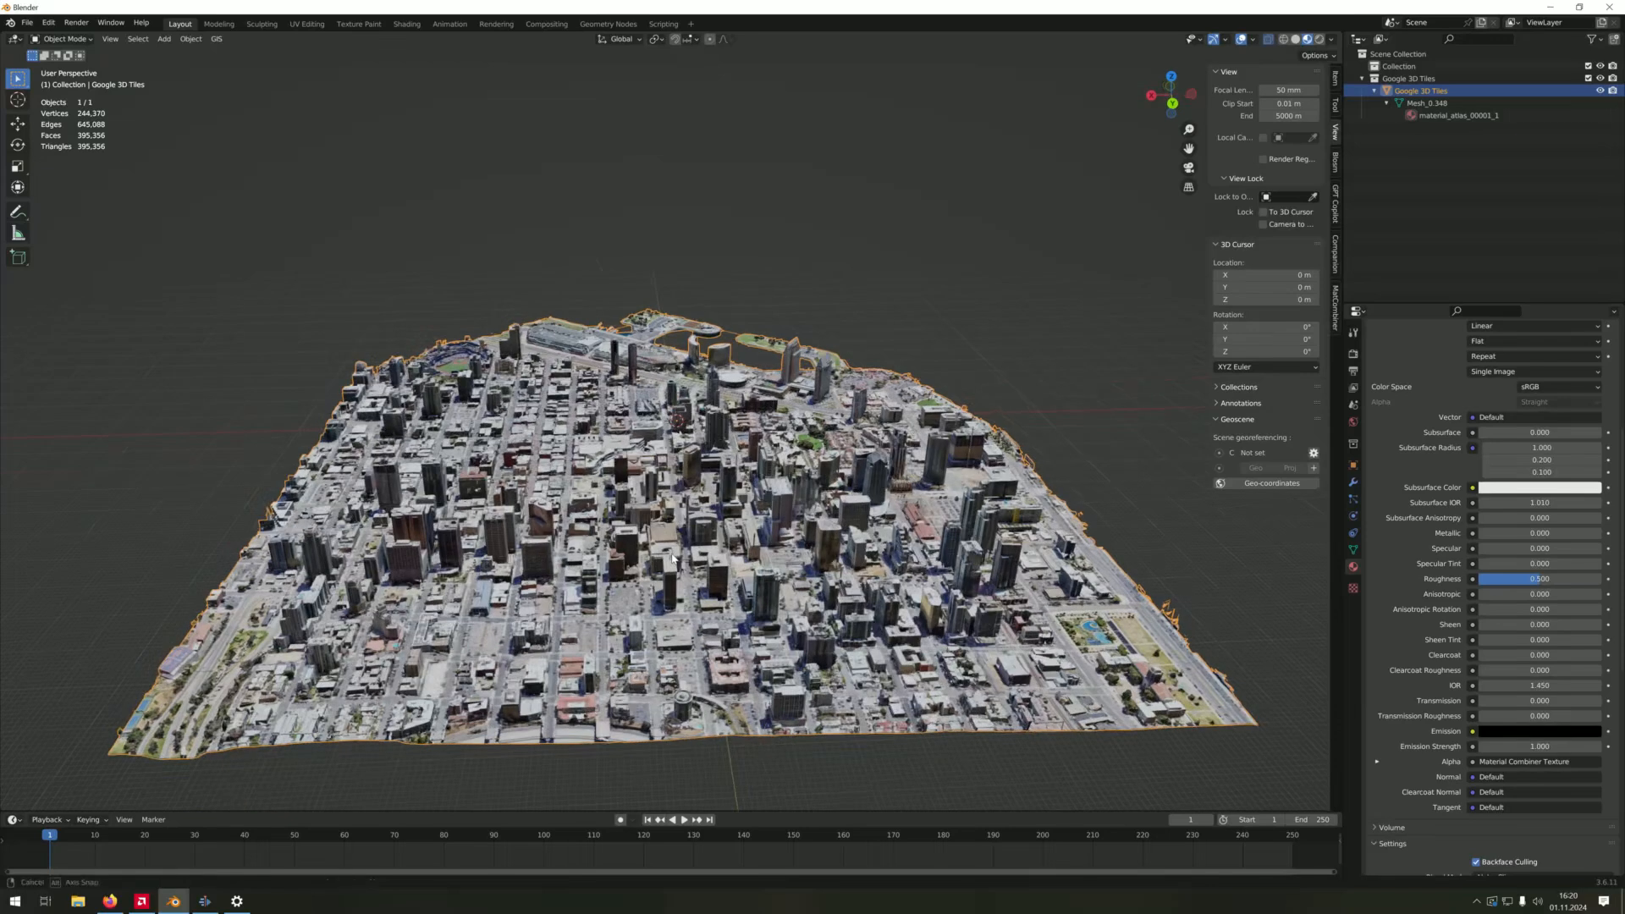
key(KP_7)
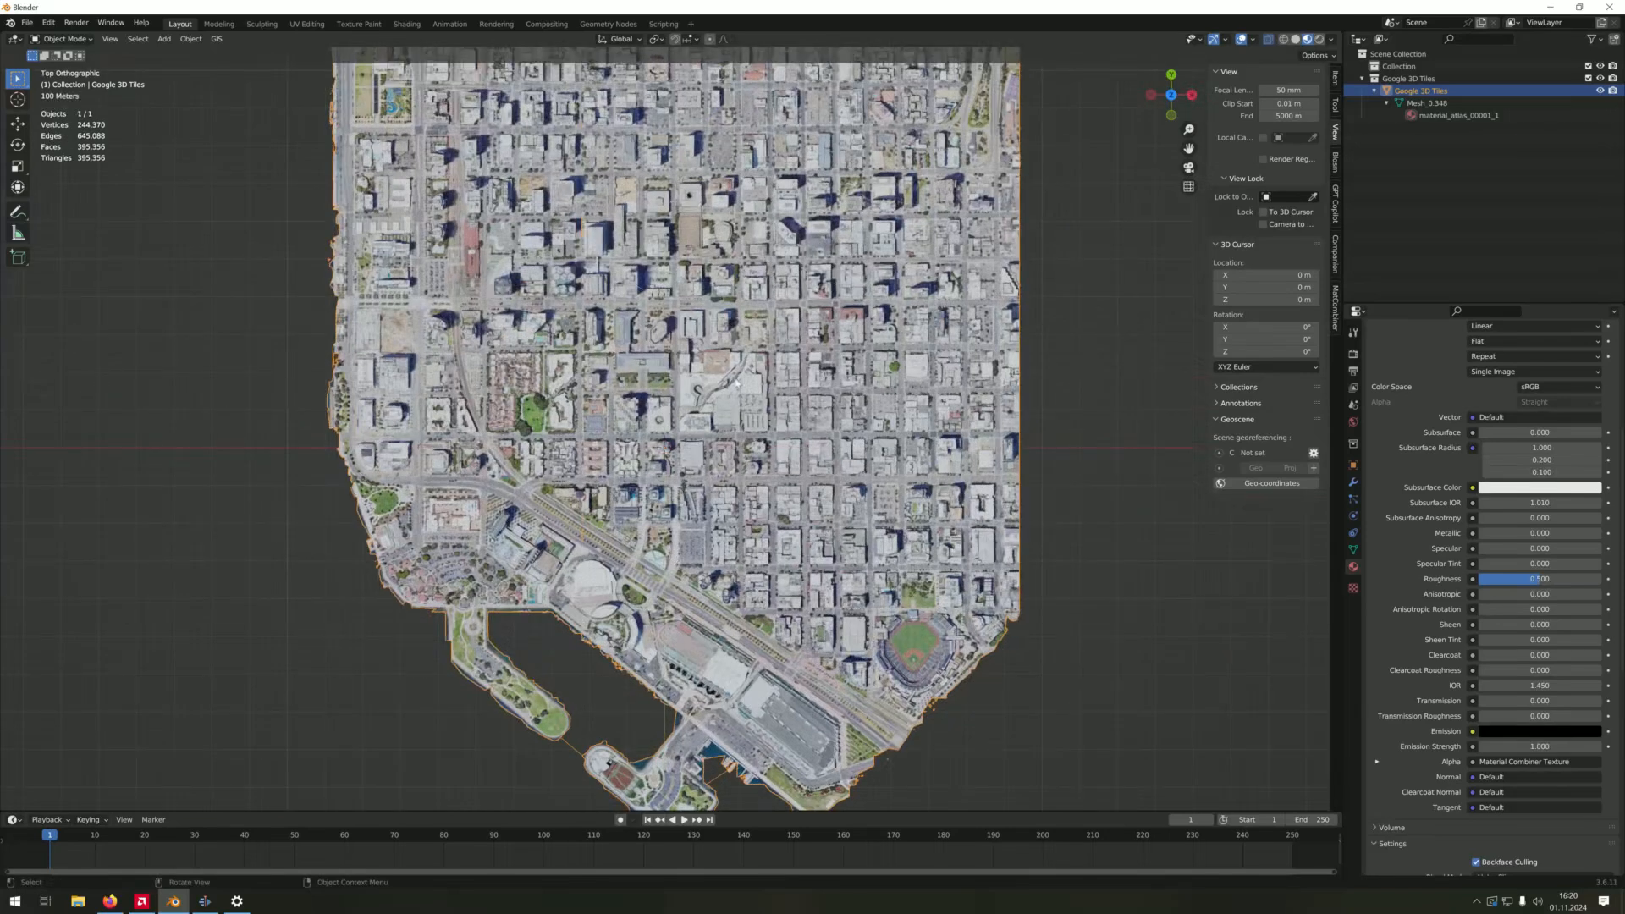
shift+middle_drag(737, 383, 711, 532)
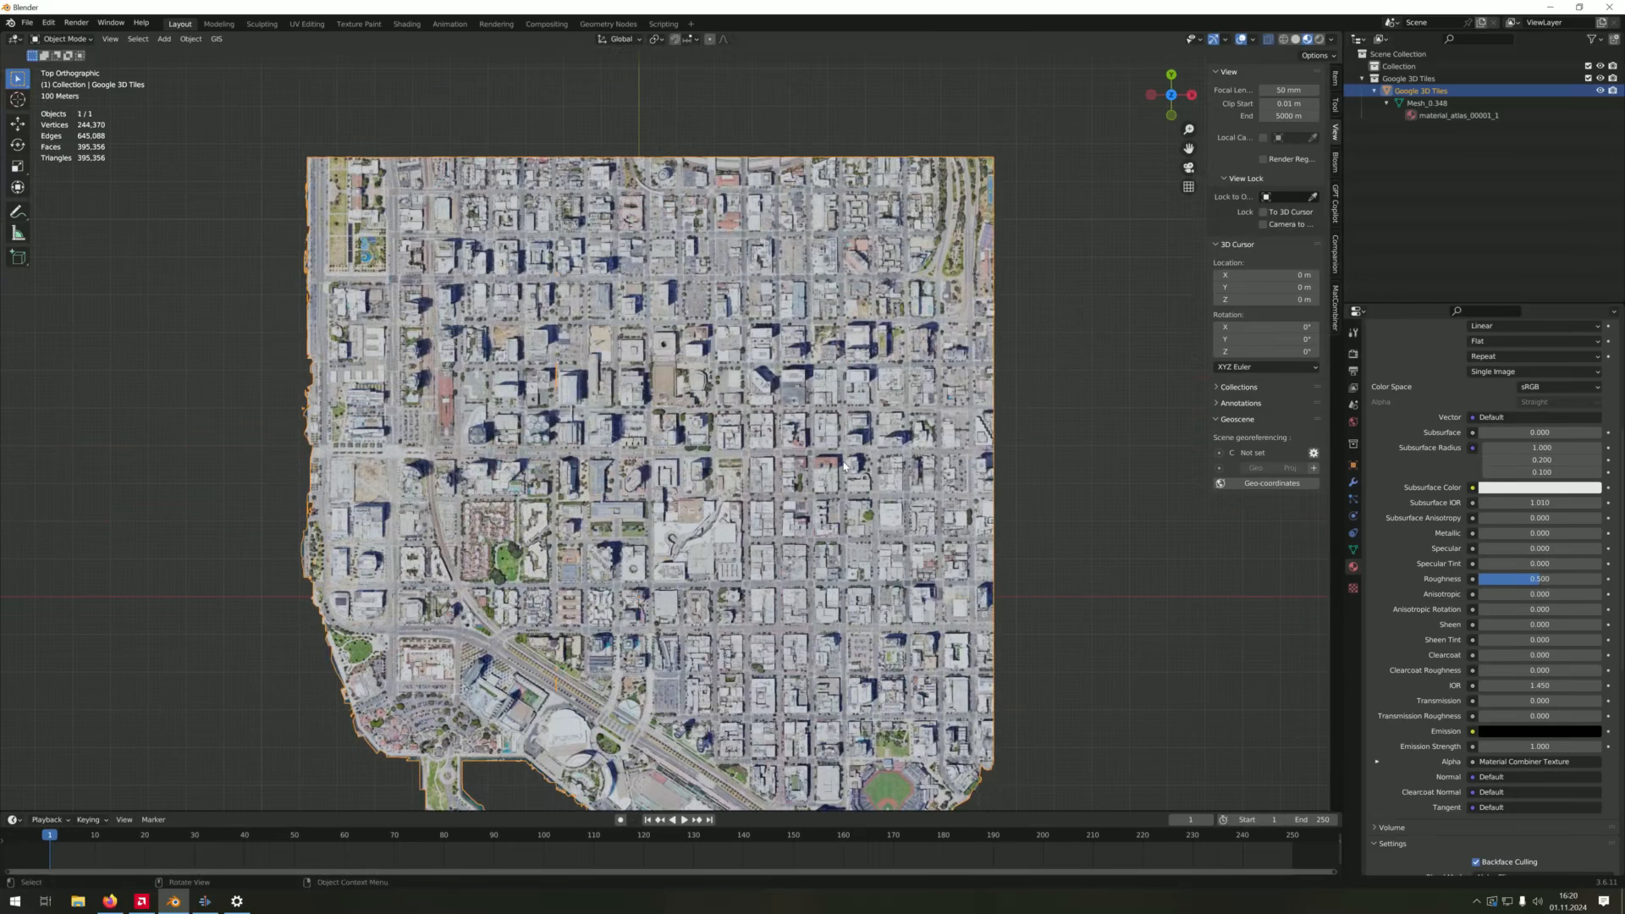
Save the resized atlas image as an RGBA PNG over Atlas_00001.png in the ATLAS folder
click(14, 39)
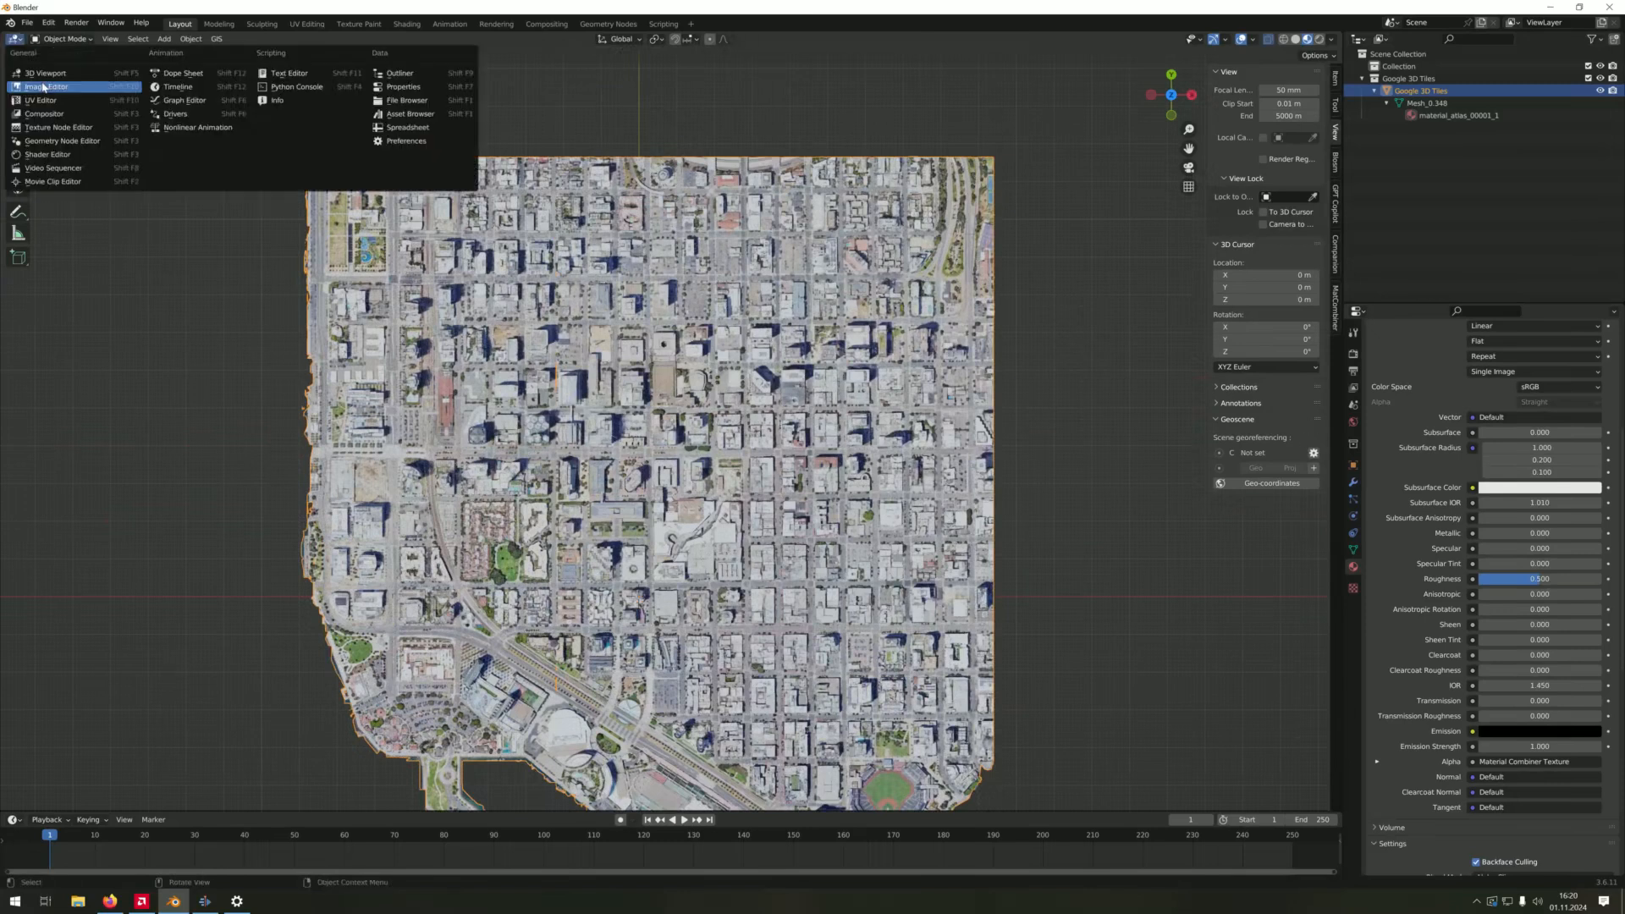
click(47, 86)
click(113, 39)
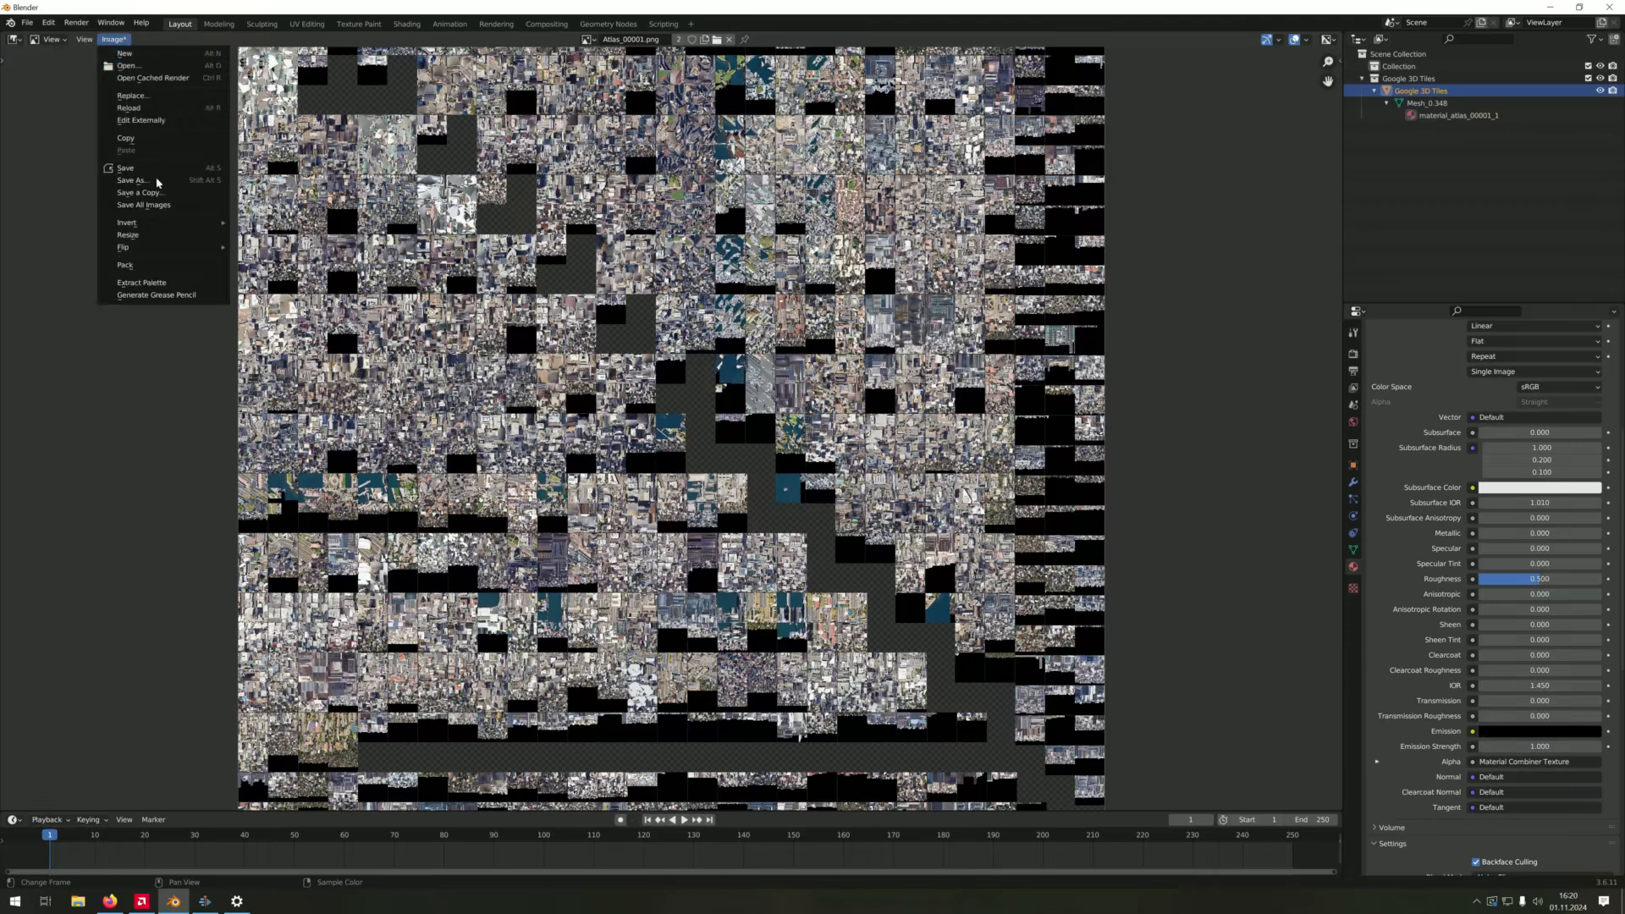
click(158, 184)
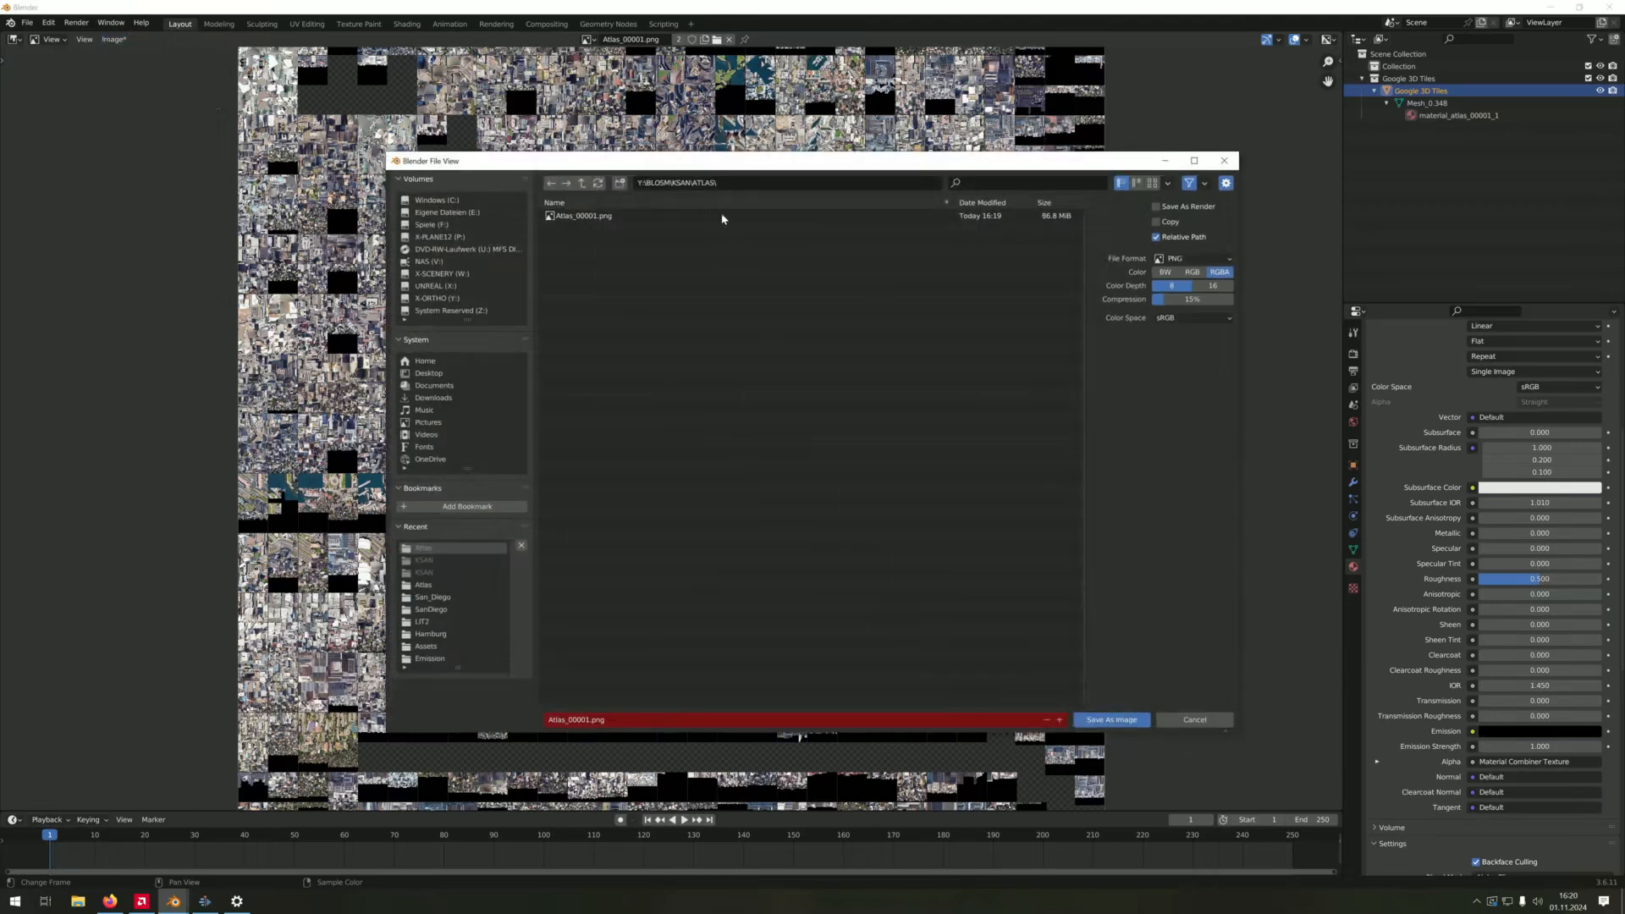
click(665, 215)
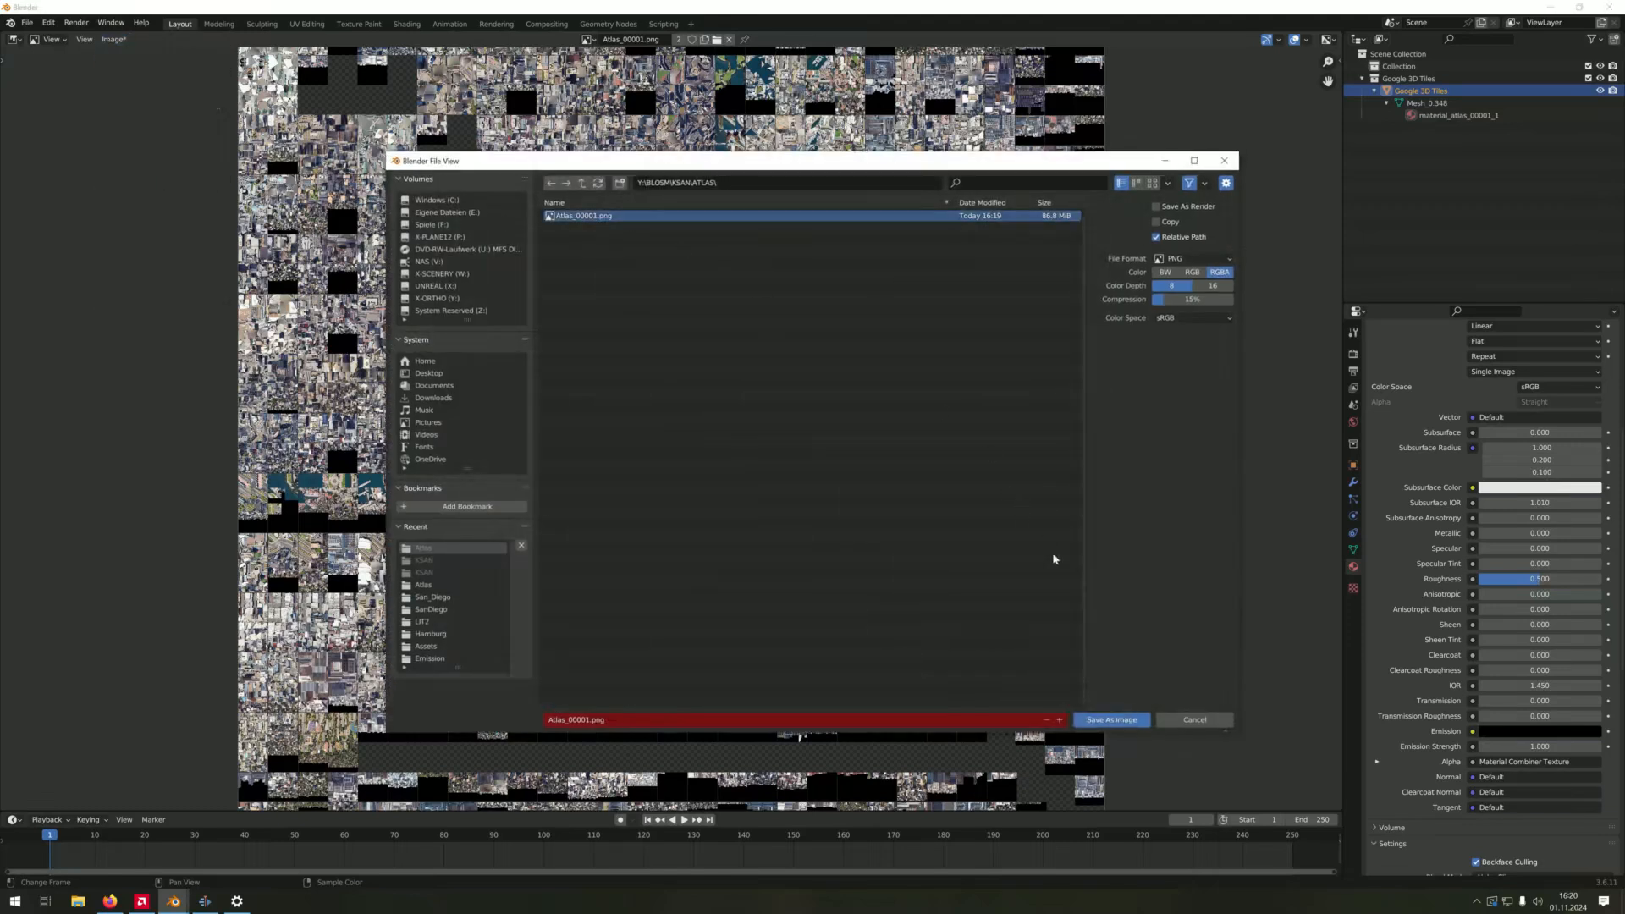
click(1112, 719)
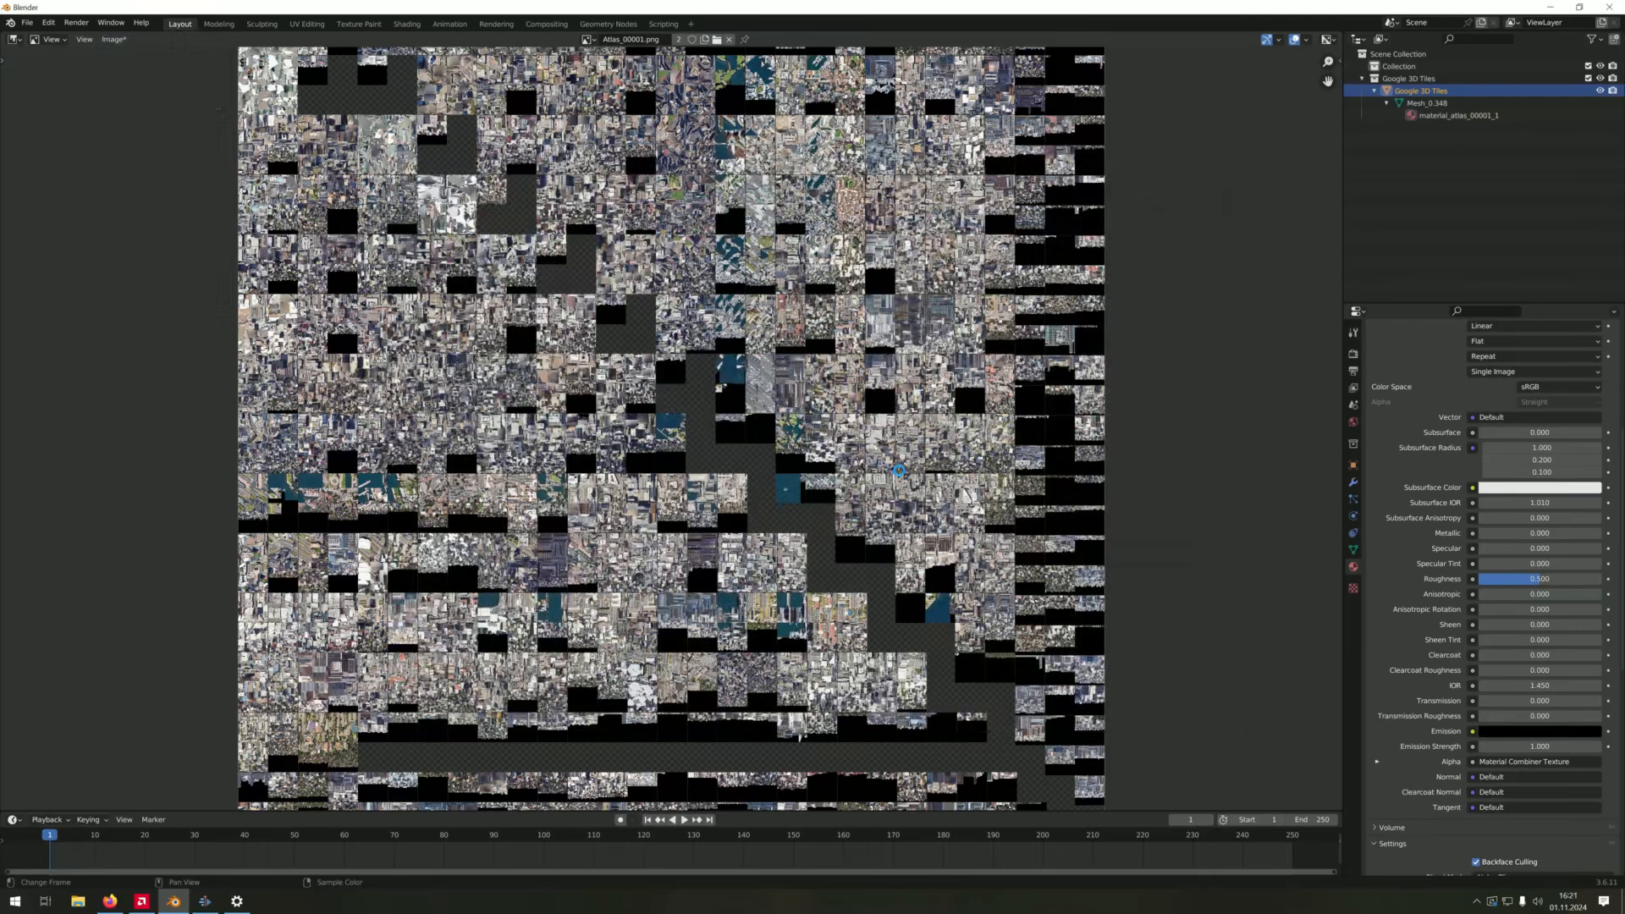
Return to the 3D viewport and save the project as ksan.blend in the KSAN folder
click(13, 39)
click(38, 55)
click(27, 23)
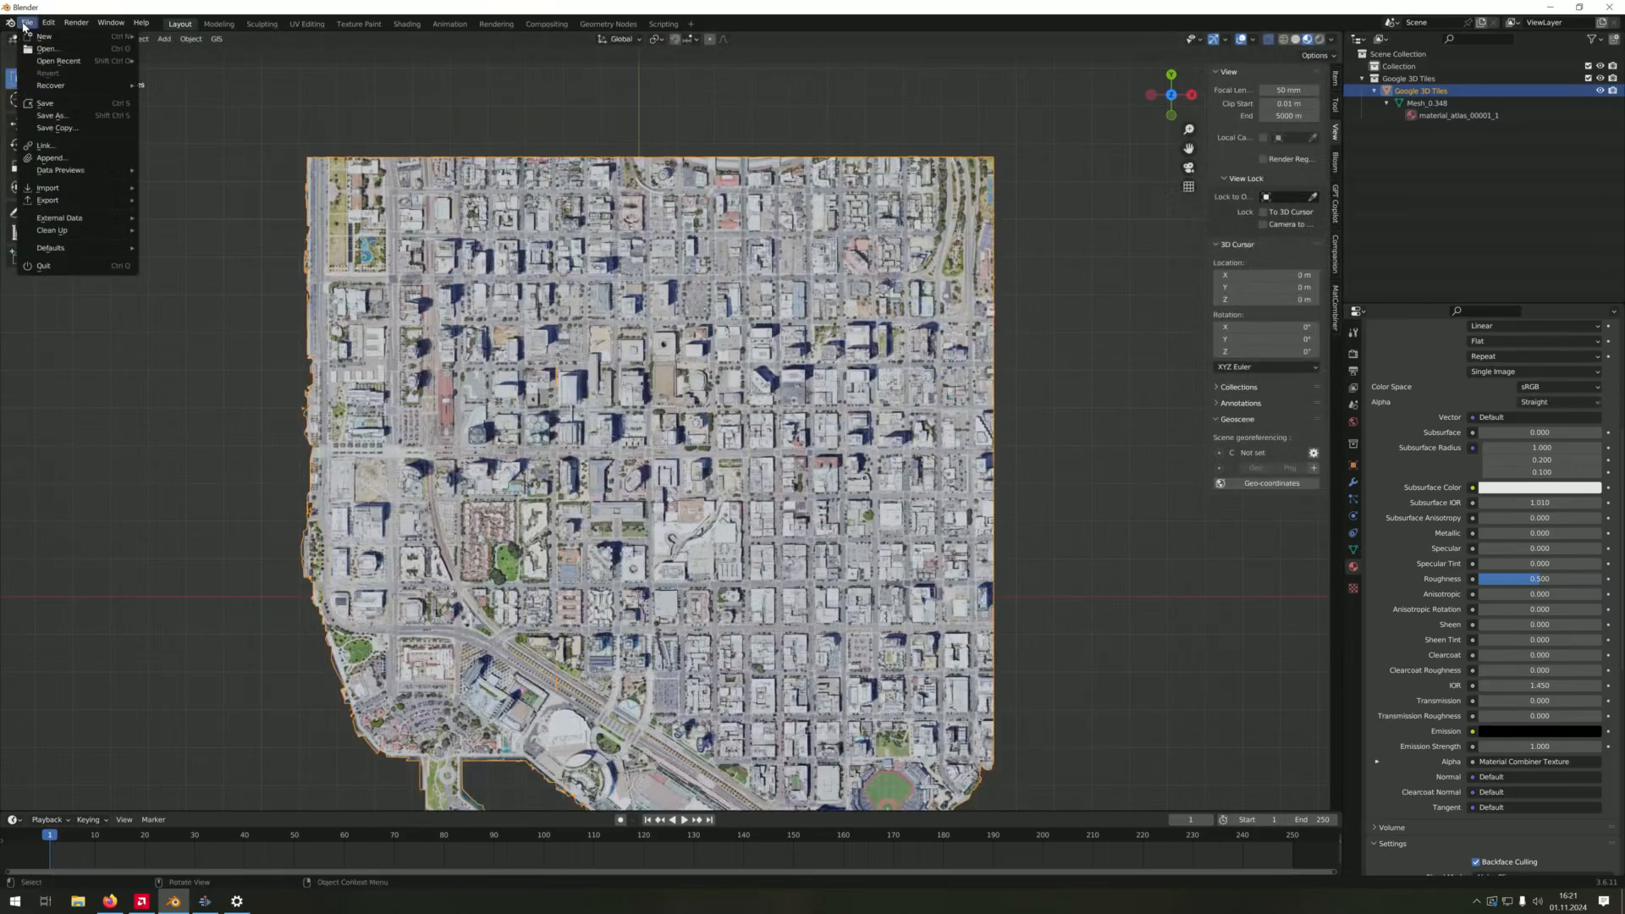
click(54, 103)
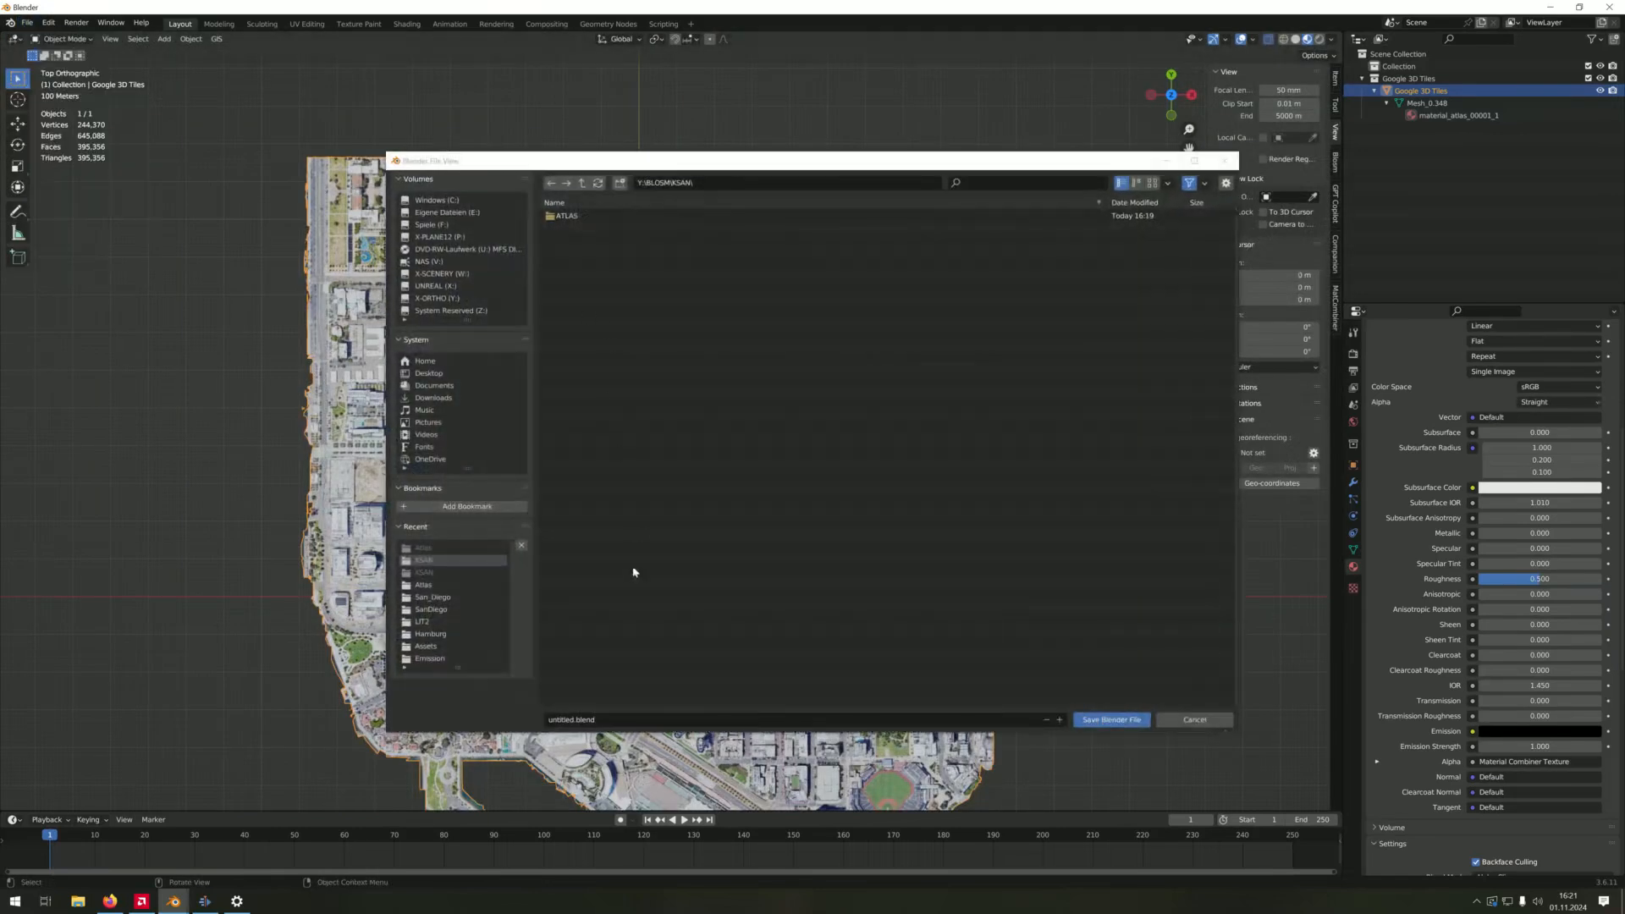
click(619, 720)
text(ksa)
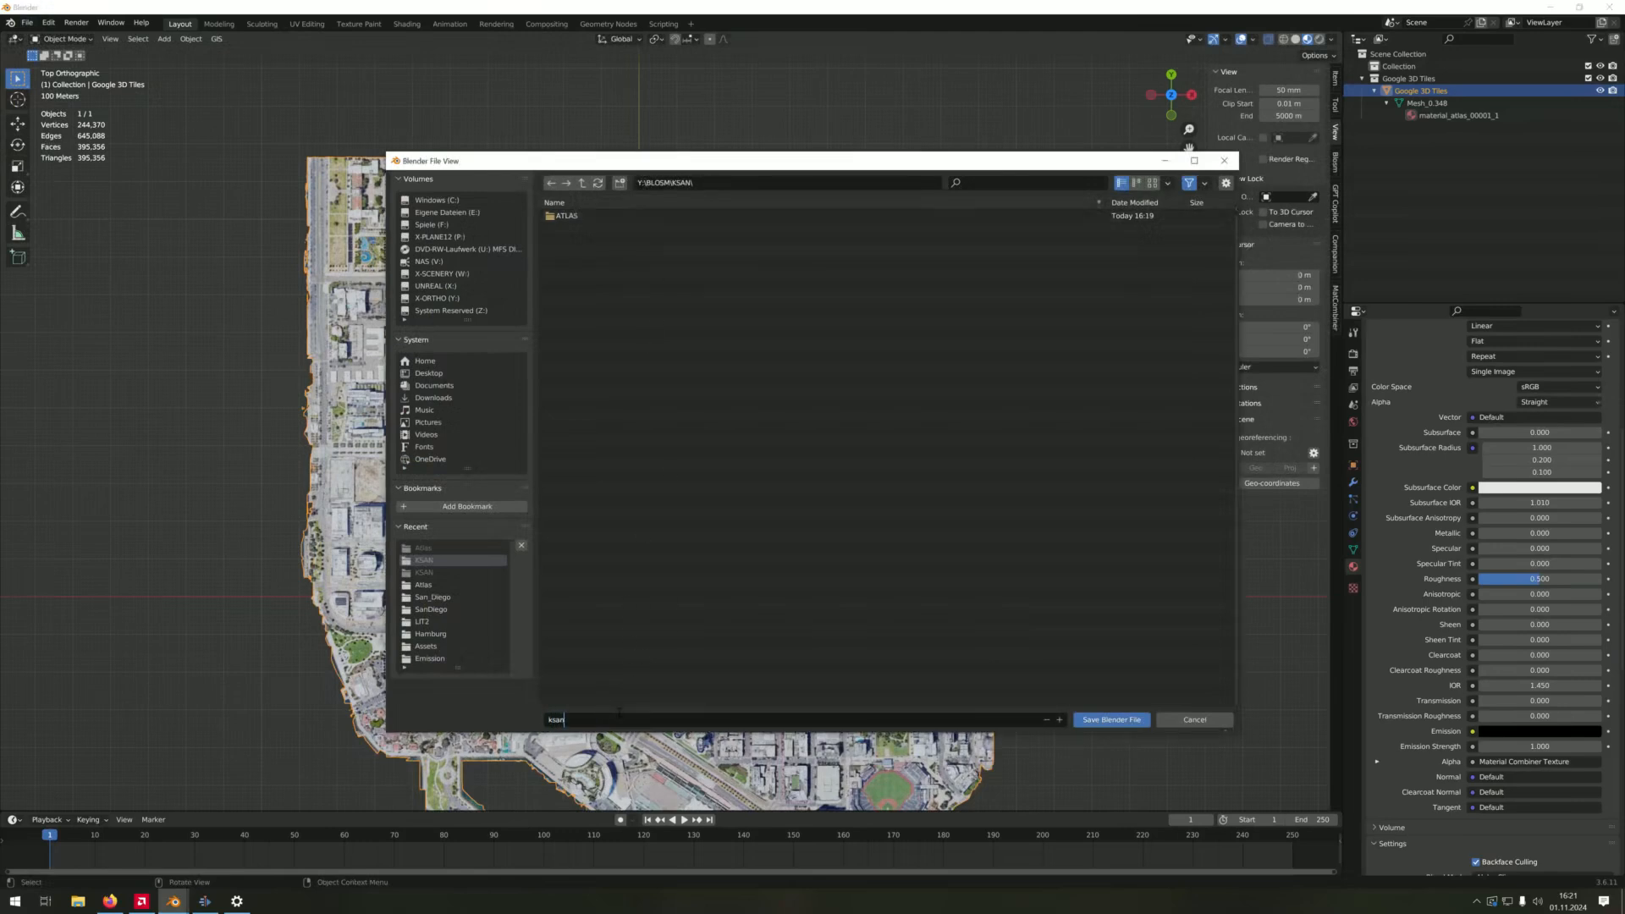
text(n)
key(Return)
click(1092, 724)
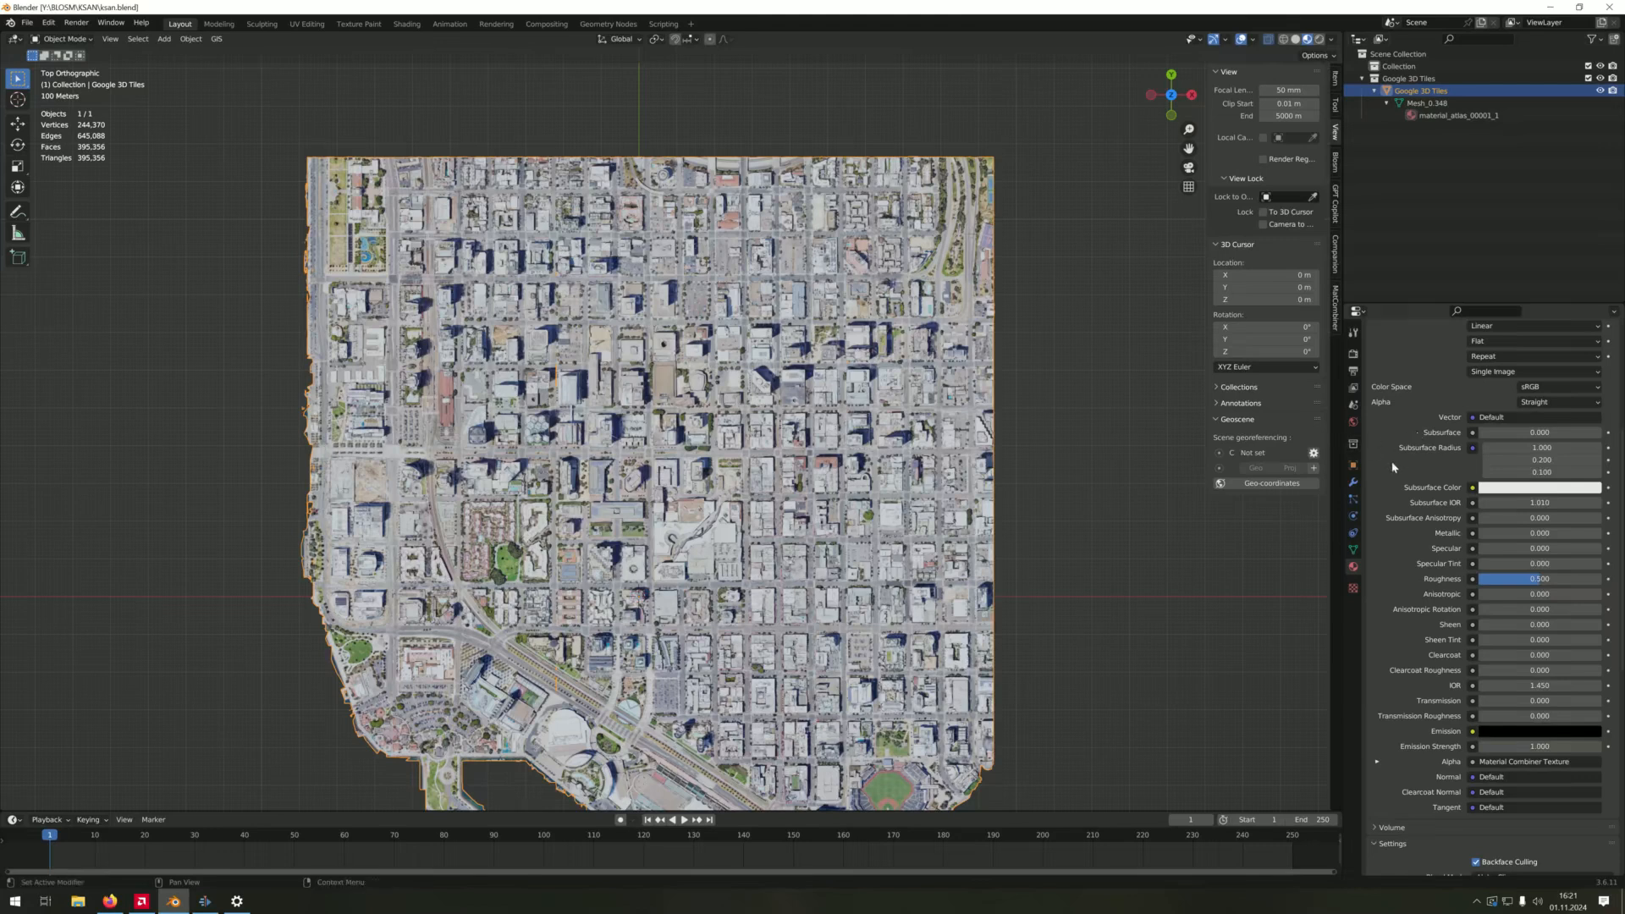
Move the Google 3D Tiles mesh into Collection and make that collection an X-Plane root collection
click(1354, 405)
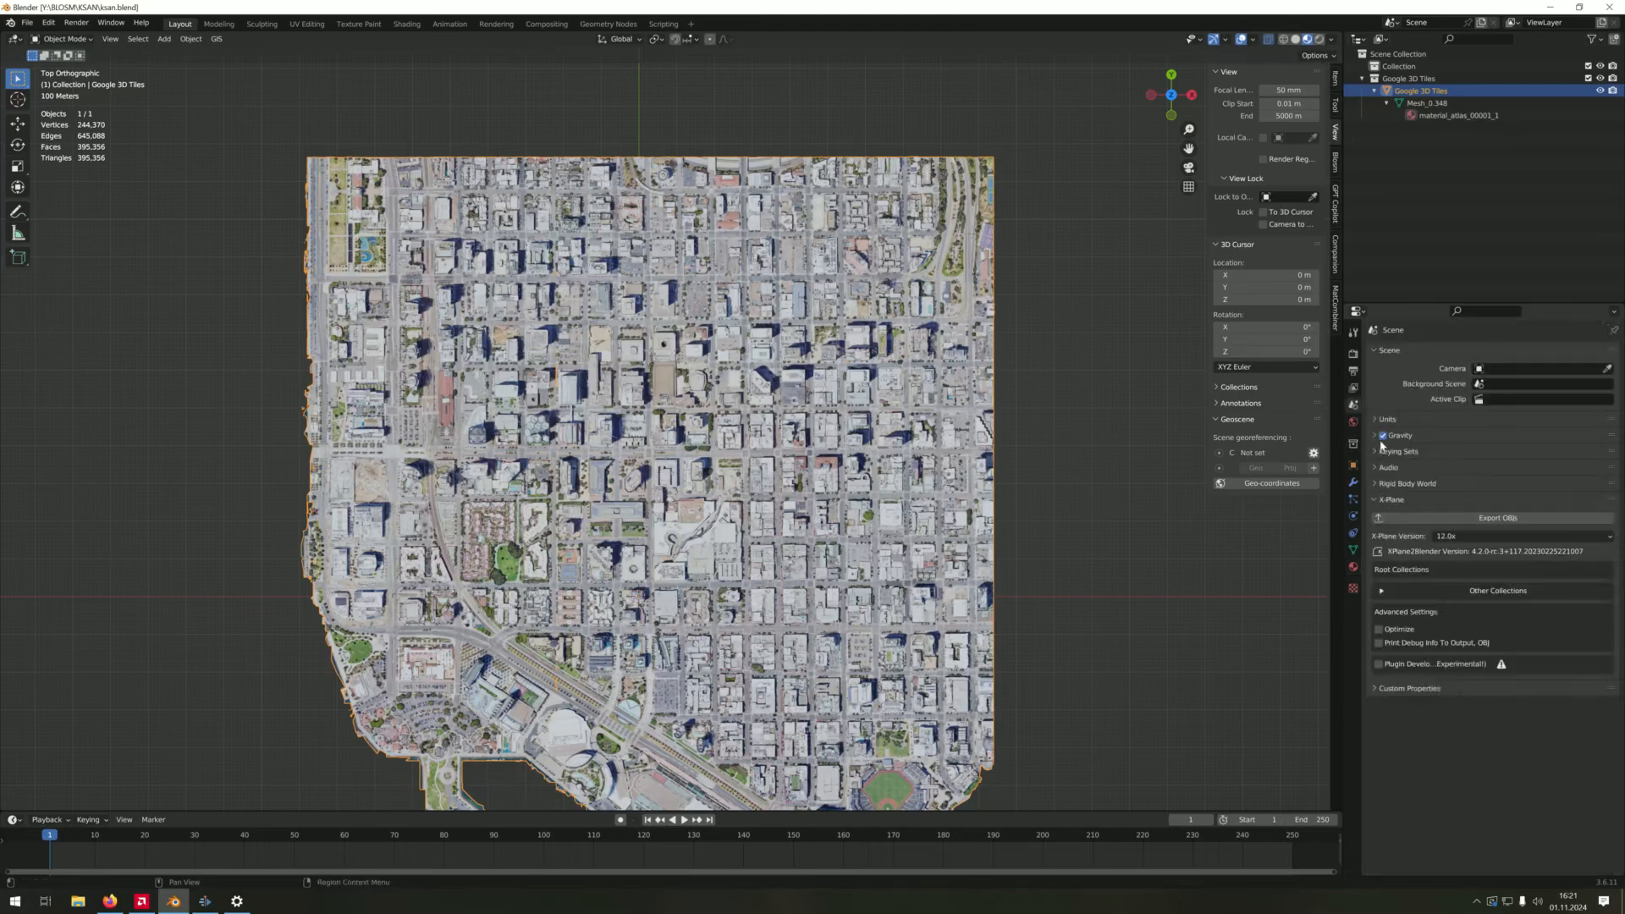
click(1384, 590)
click(1374, 91)
drag(1413, 85, 1401, 66)
click(1439, 613)
click(1500, 611)
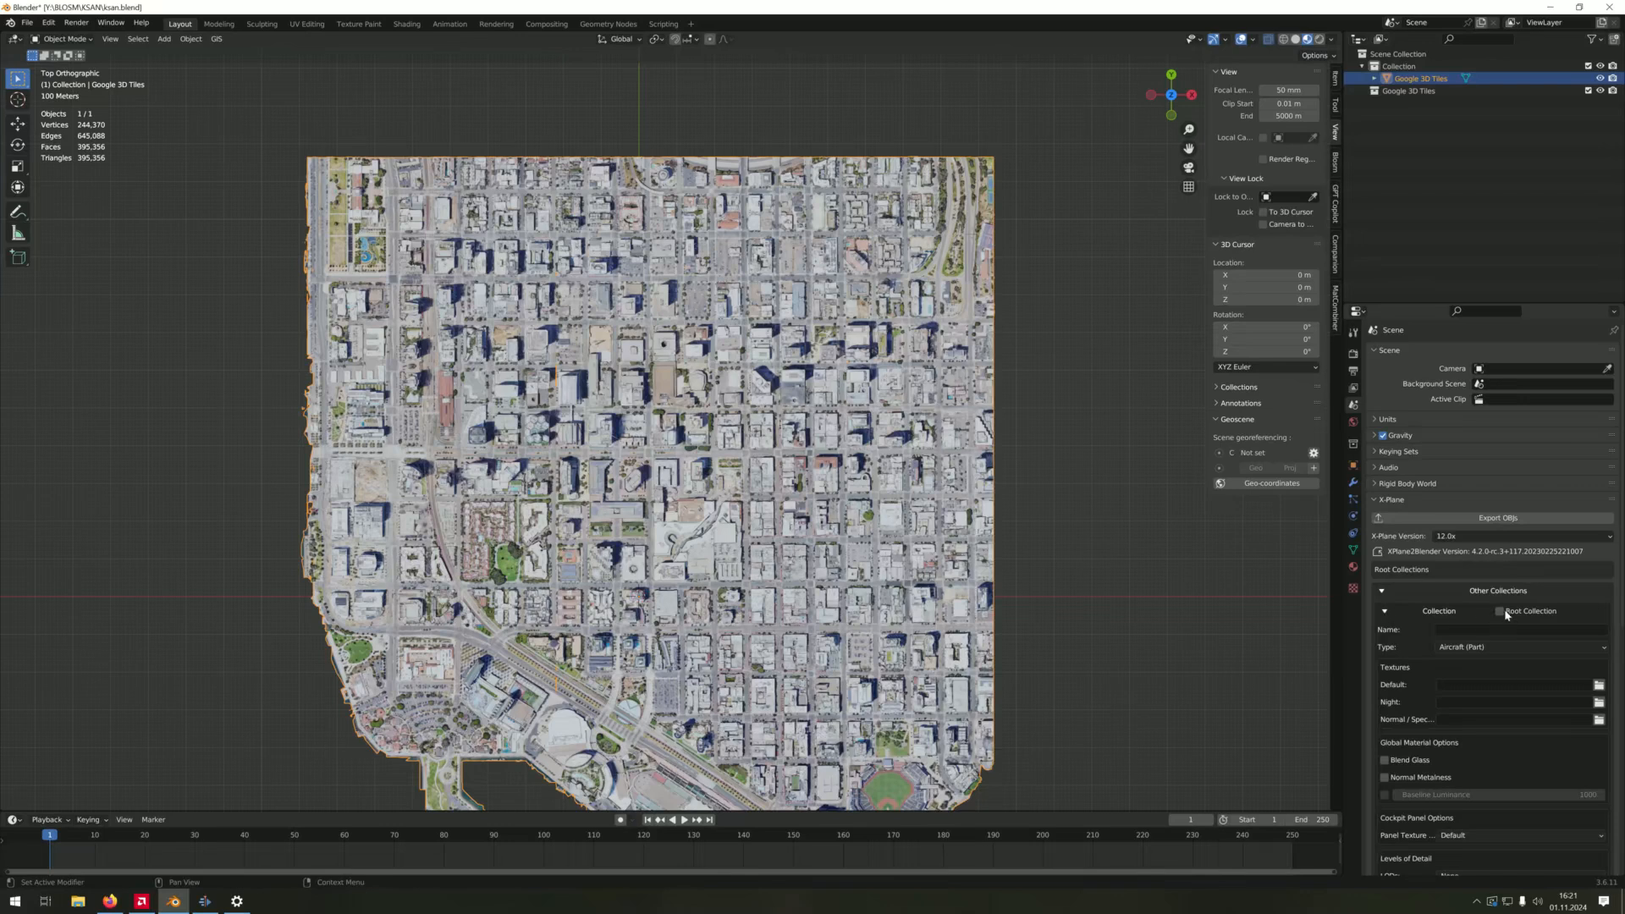
Name the root collection ksan with type Scenery Object, and export it as an X-Plane OBJ
click(1479, 607)
text(ksan)
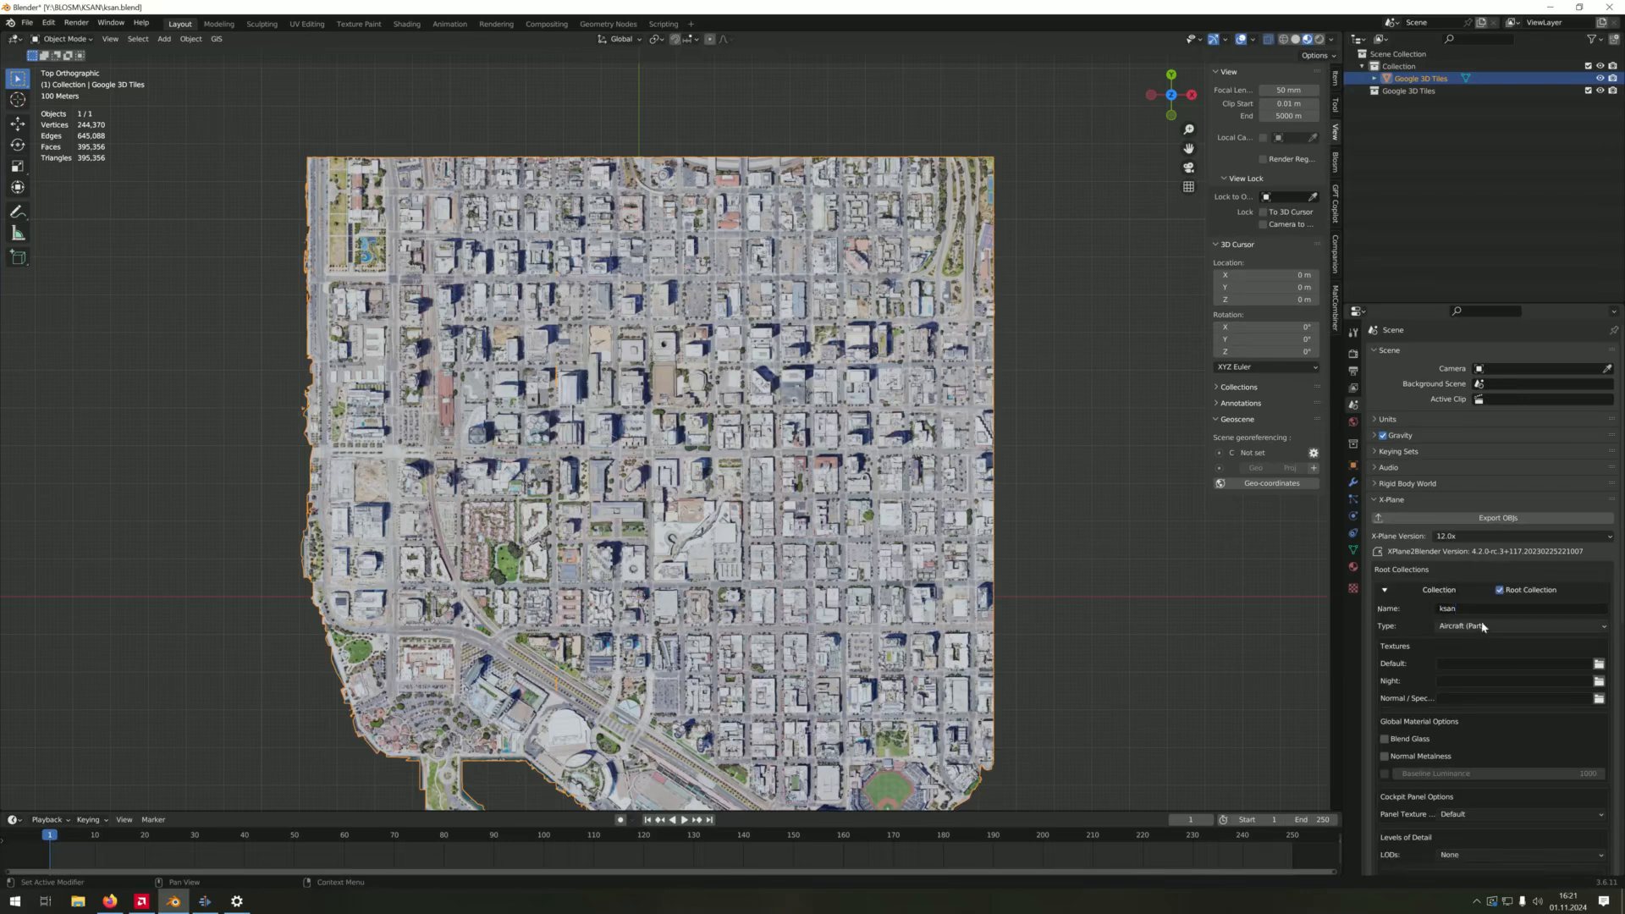
click(1482, 626)
click(1483, 670)
click(1527, 522)
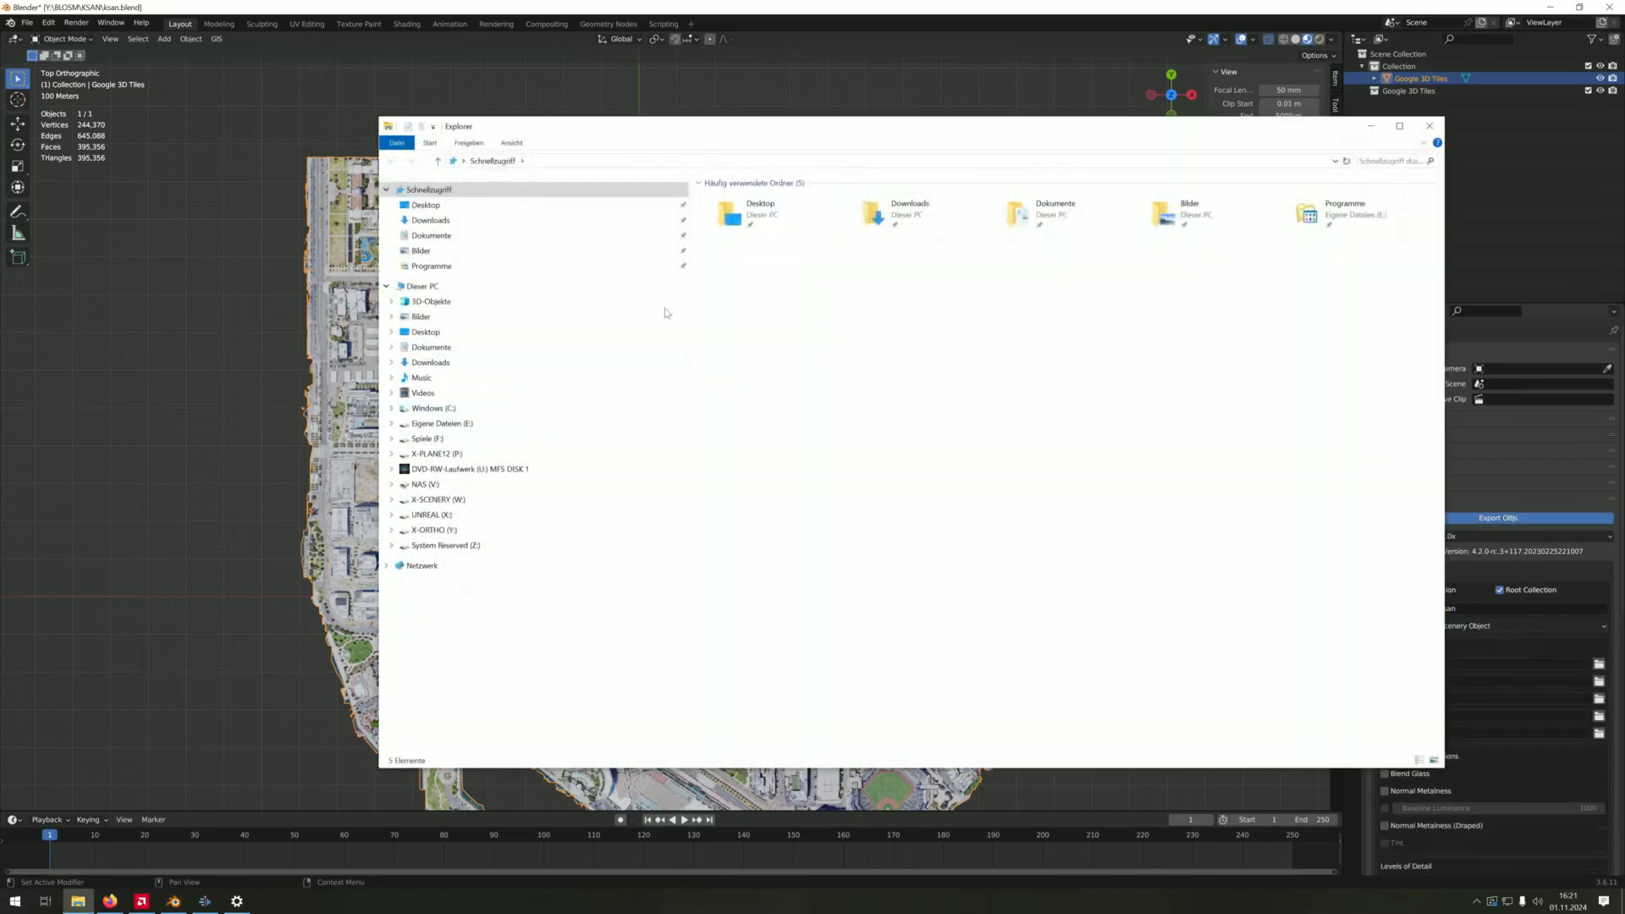
In the file explorer, open BLOSM\KSAN on the X-ORTHO drive and select the exported ksan.obj
click(467, 531)
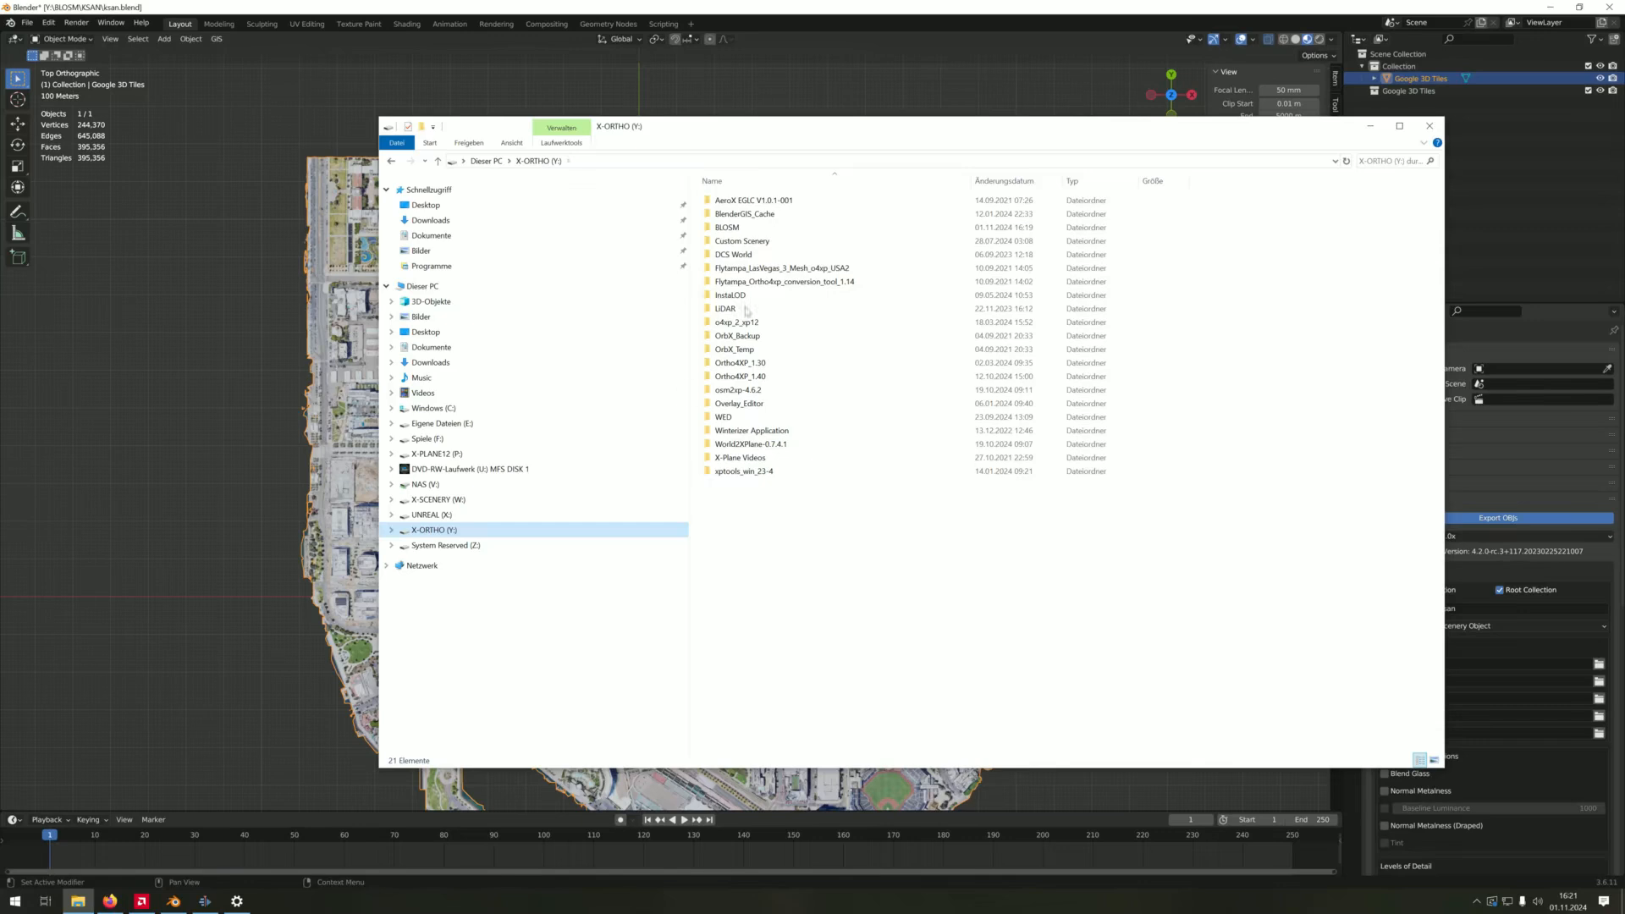
double_click(750, 228)
double_click(766, 480)
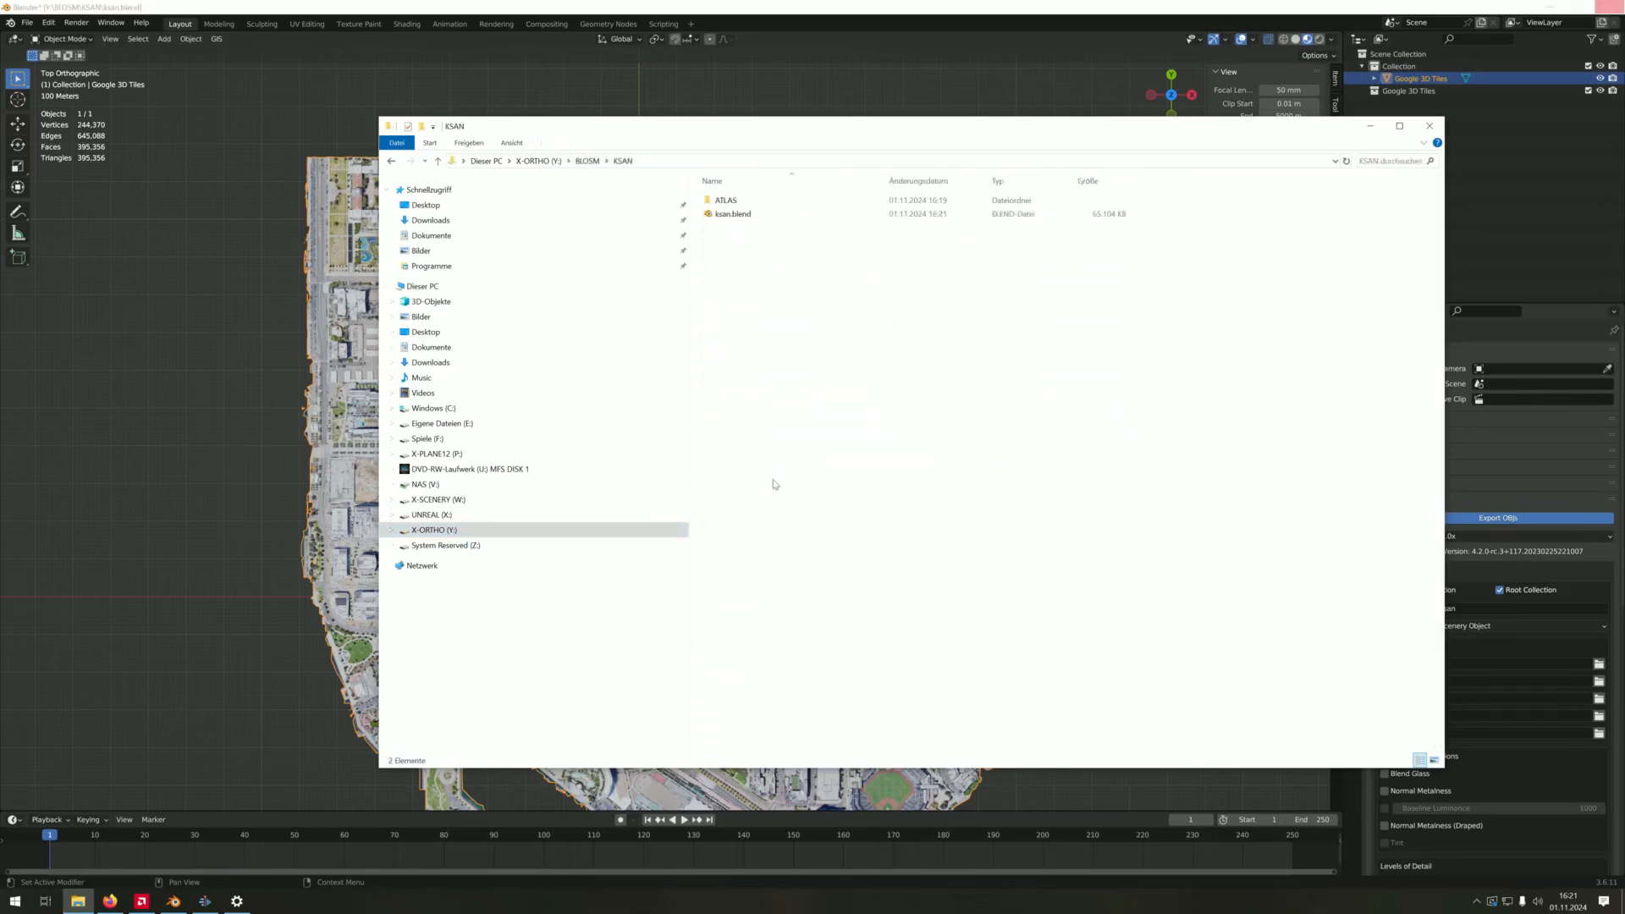
drag(770, 134, 924, 123)
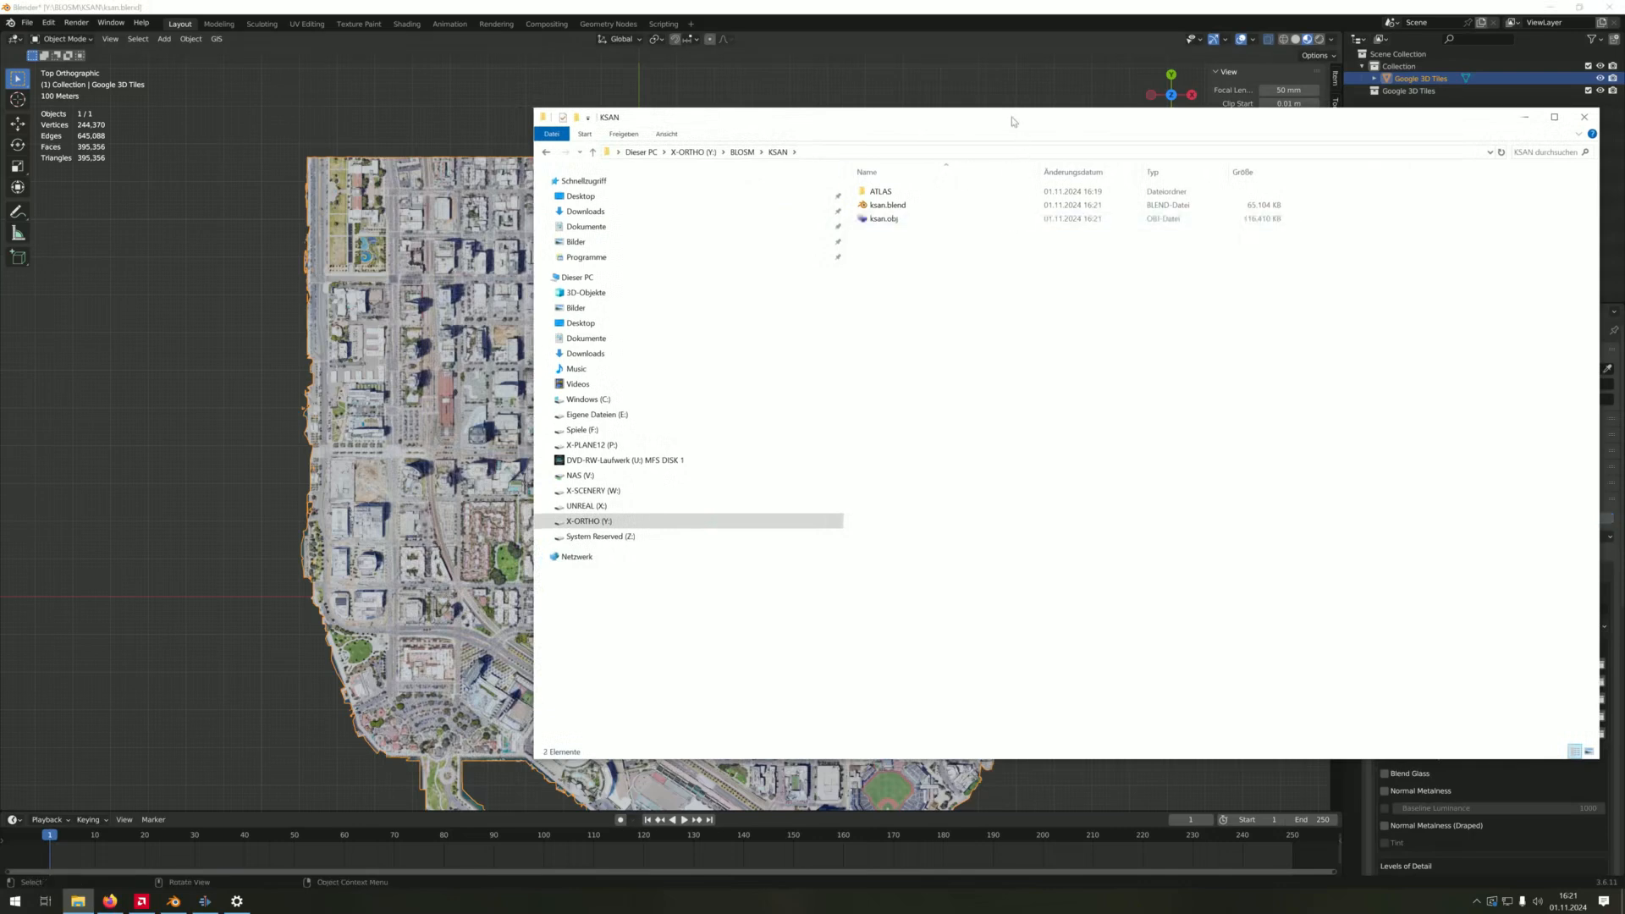
click(940, 220)
drag(928, 124, 1074, 100)
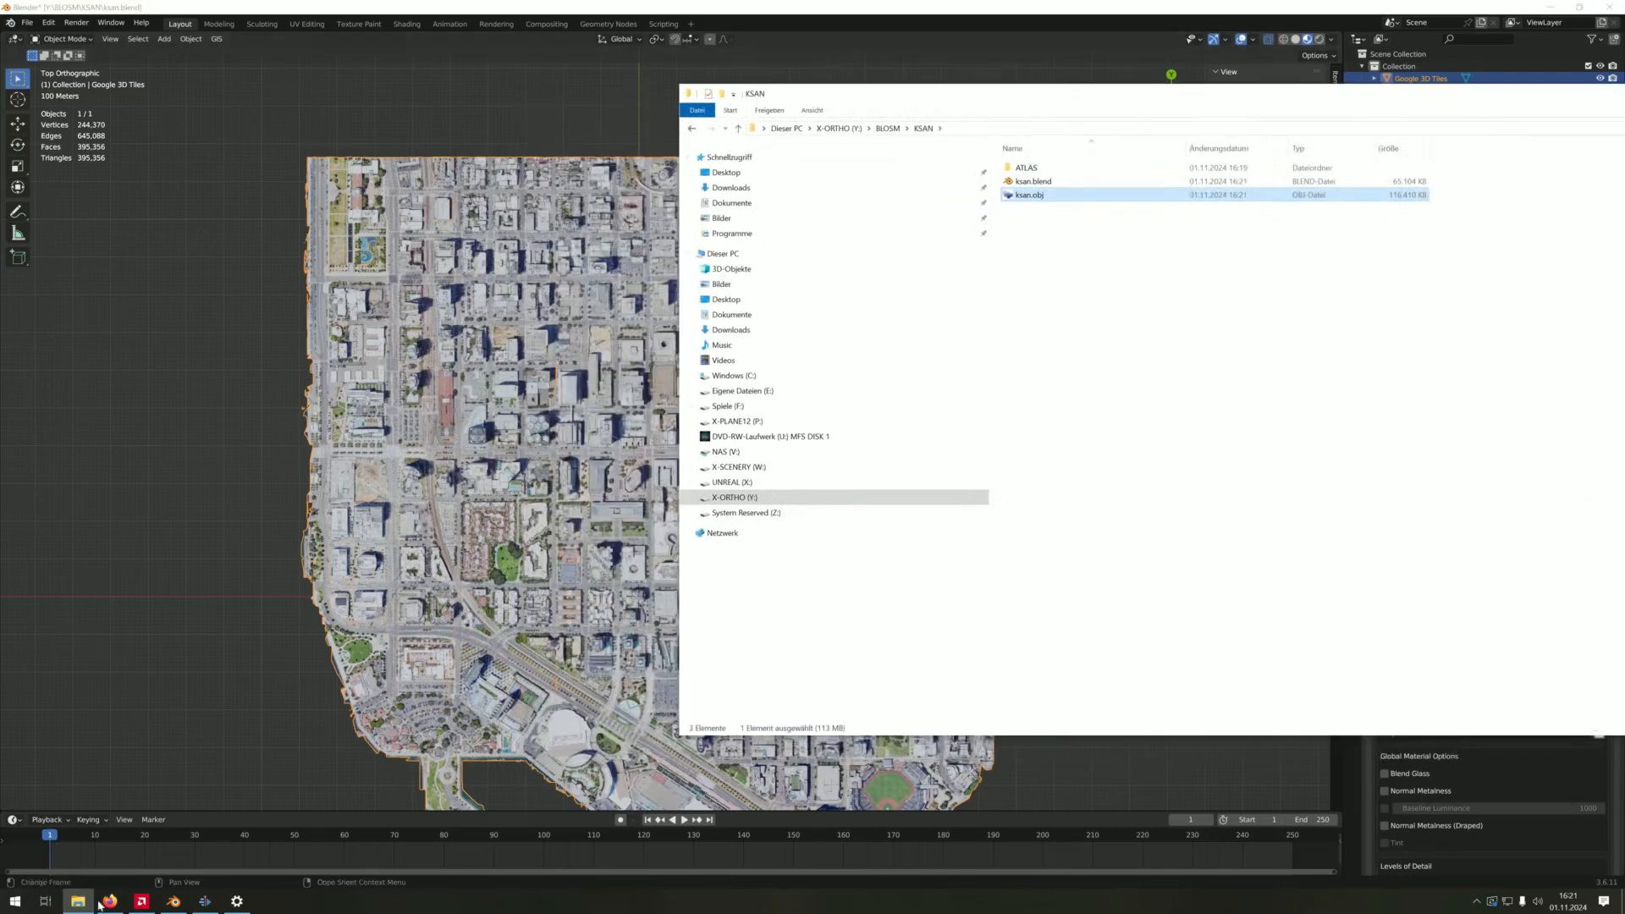
Open a second file explorer window at the X-Plane 12 Custom Scenery folder
right_click(84, 902)
click(51, 832)
click(62, 337)
double_click(392, 133)
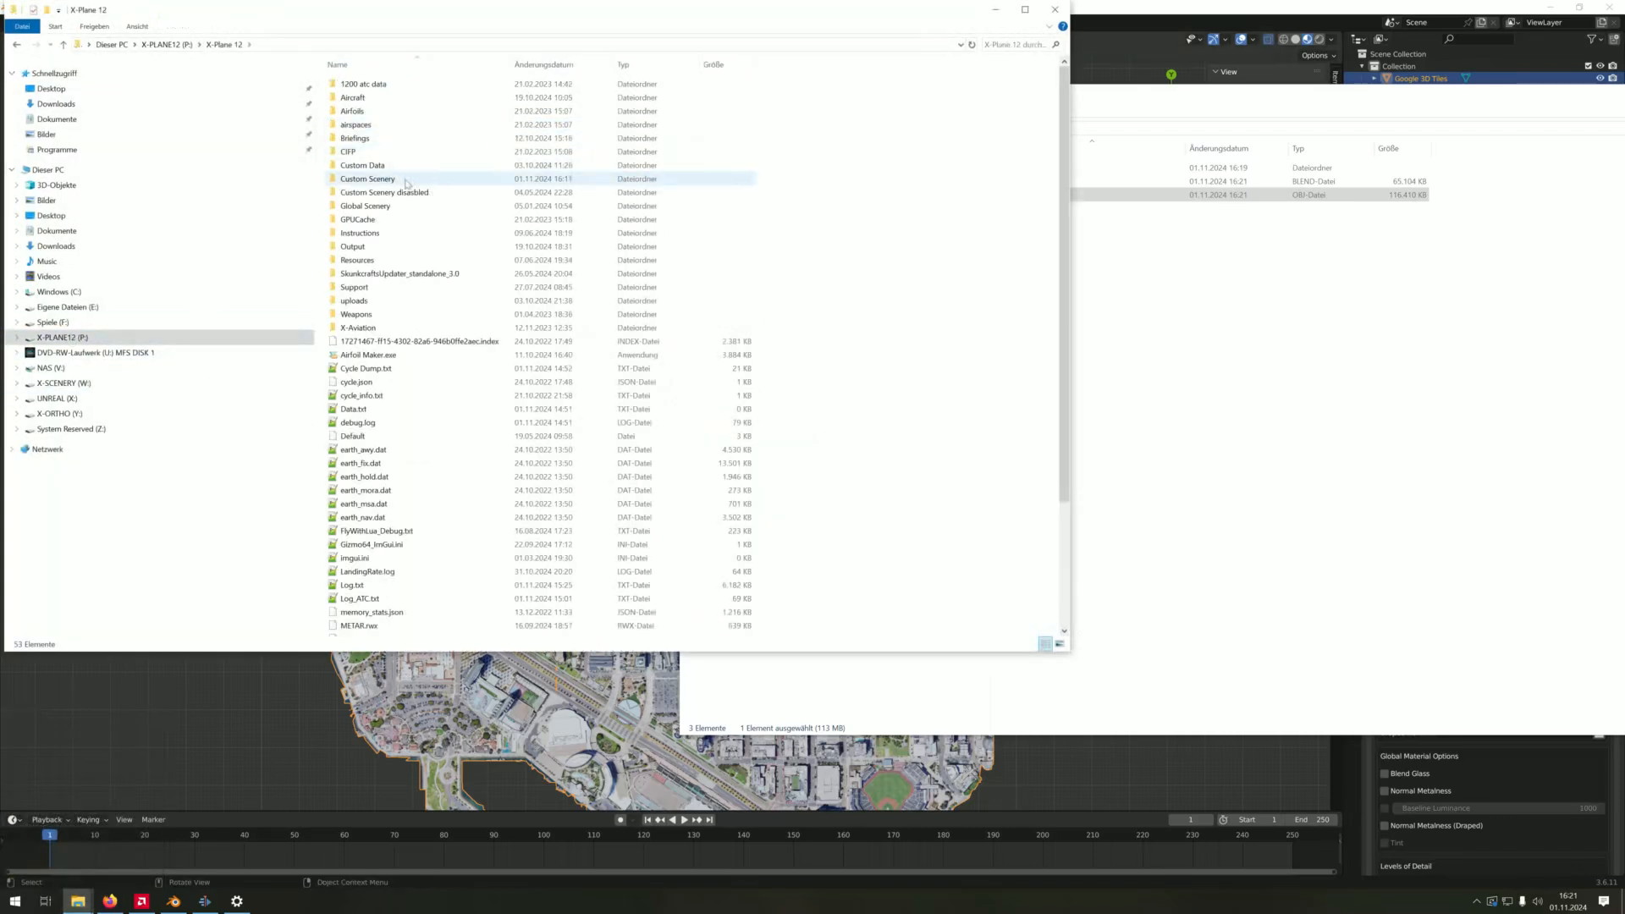
double_click(406, 181)
Create a new folder in Custom Scenery and name it KSAN
right_click(805, 343)
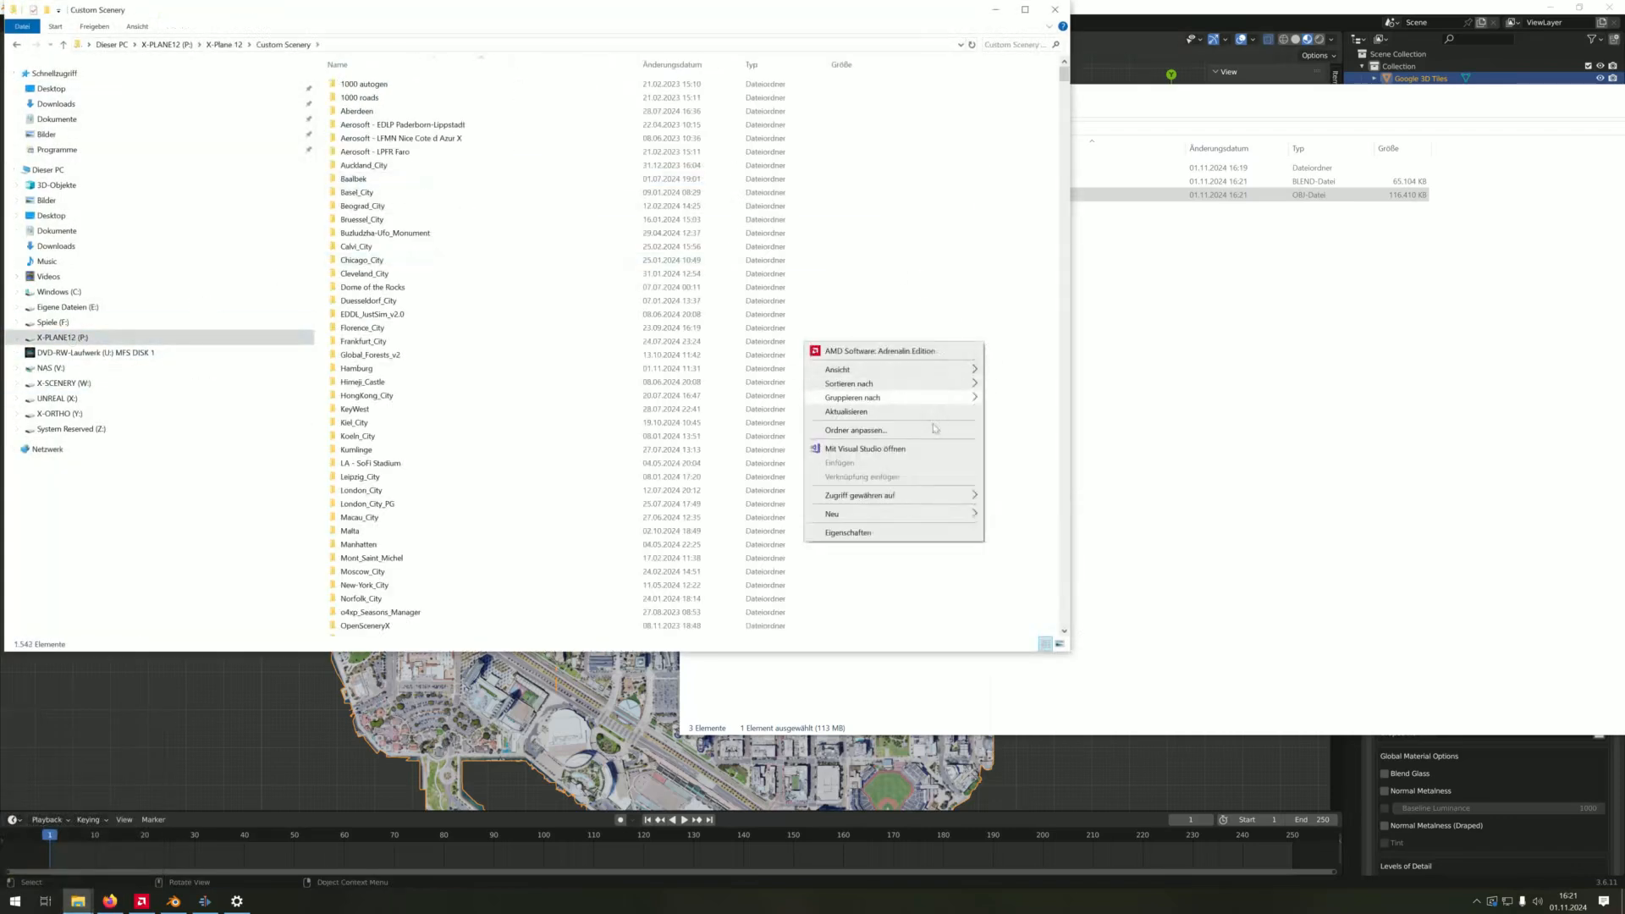
mouse_move(932, 513)
click(1021, 519)
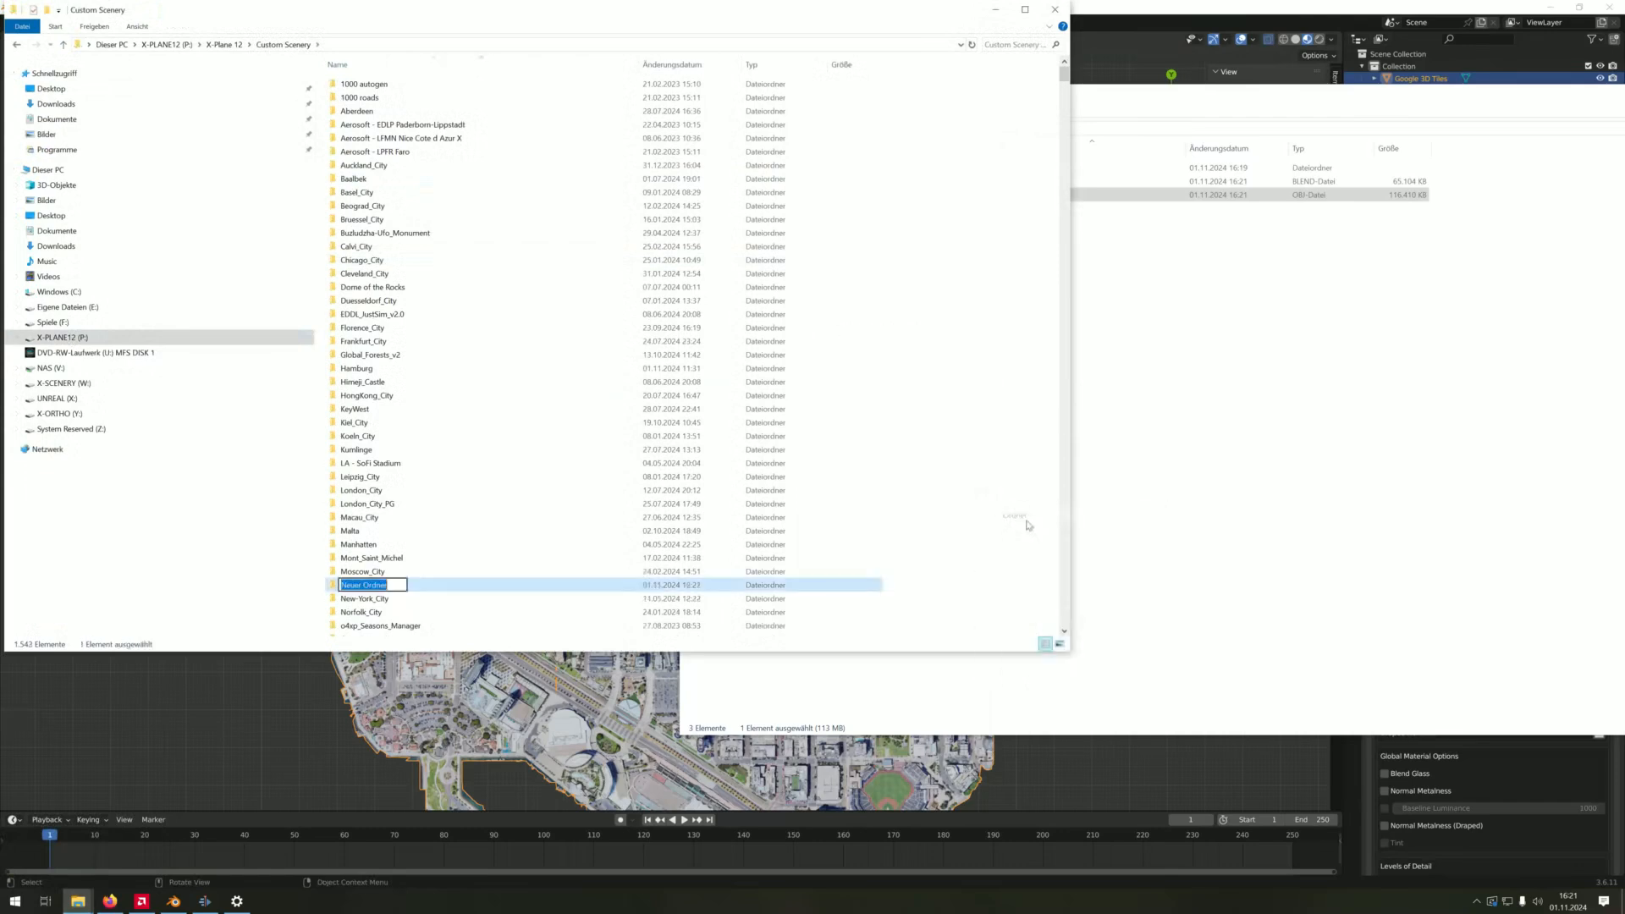
text(KSNA)
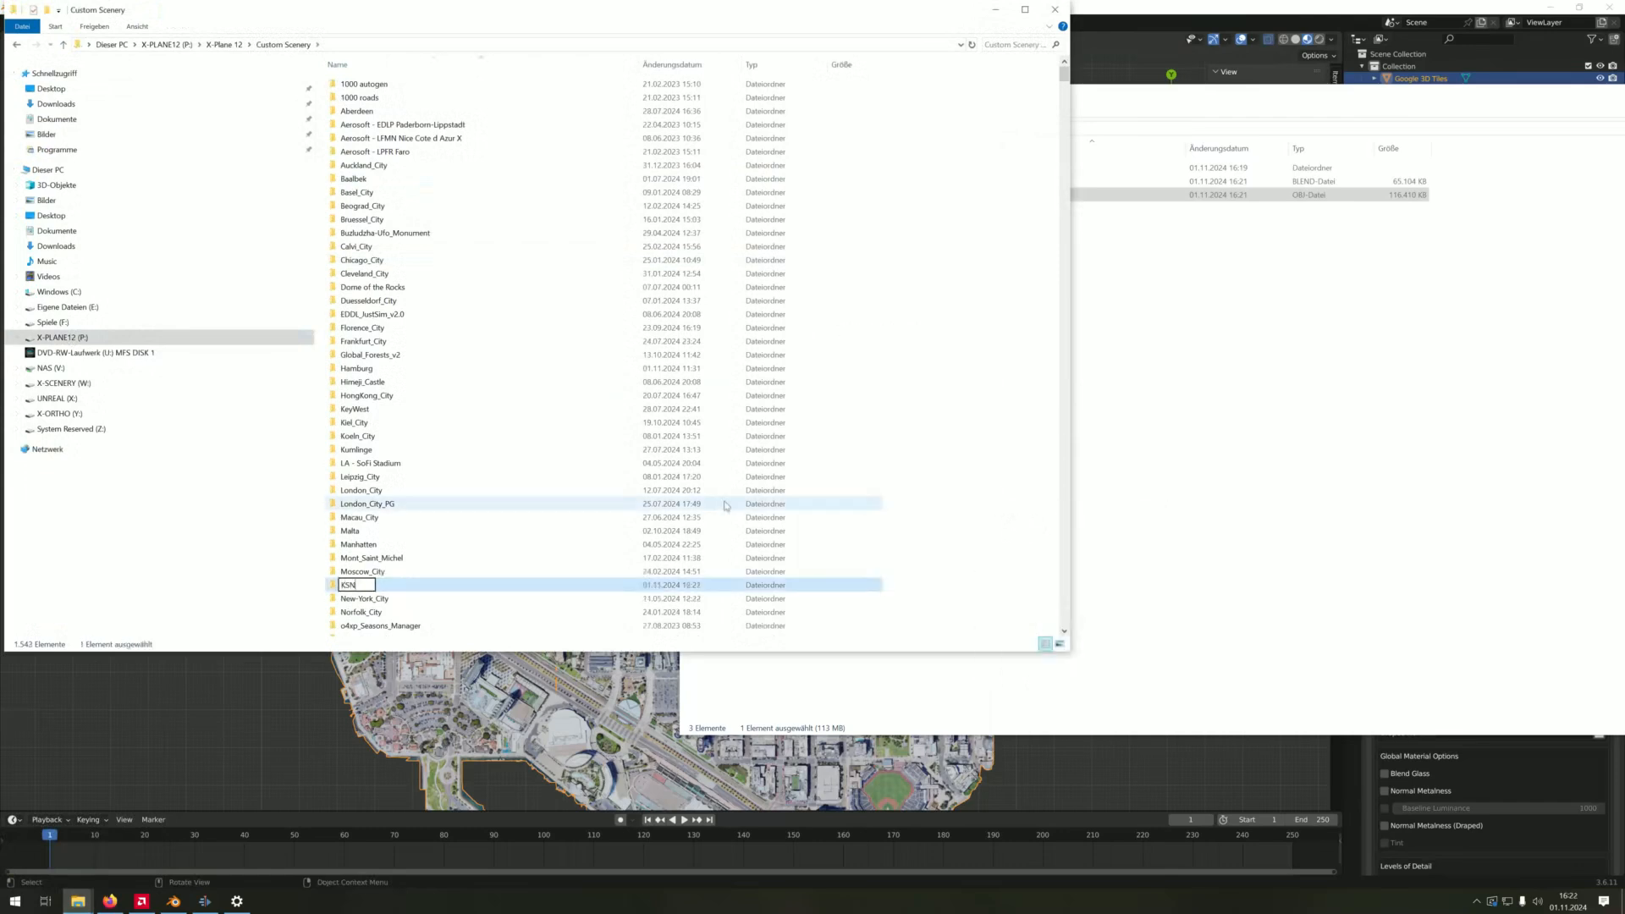
key(Return)
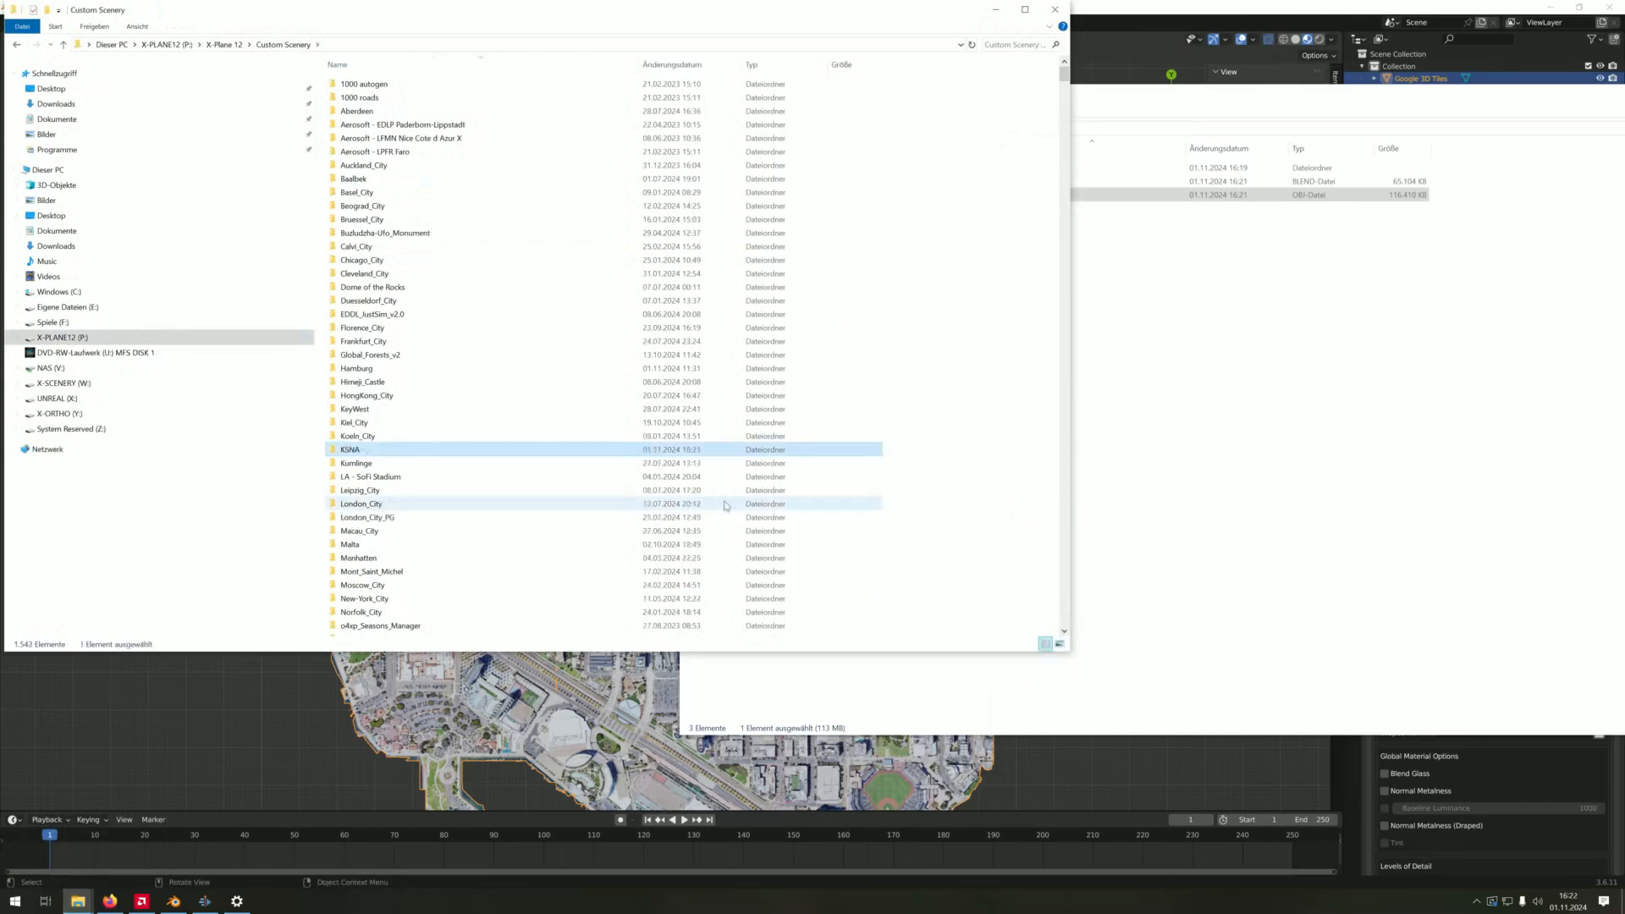
right_click(363, 455)
click(244, 715)
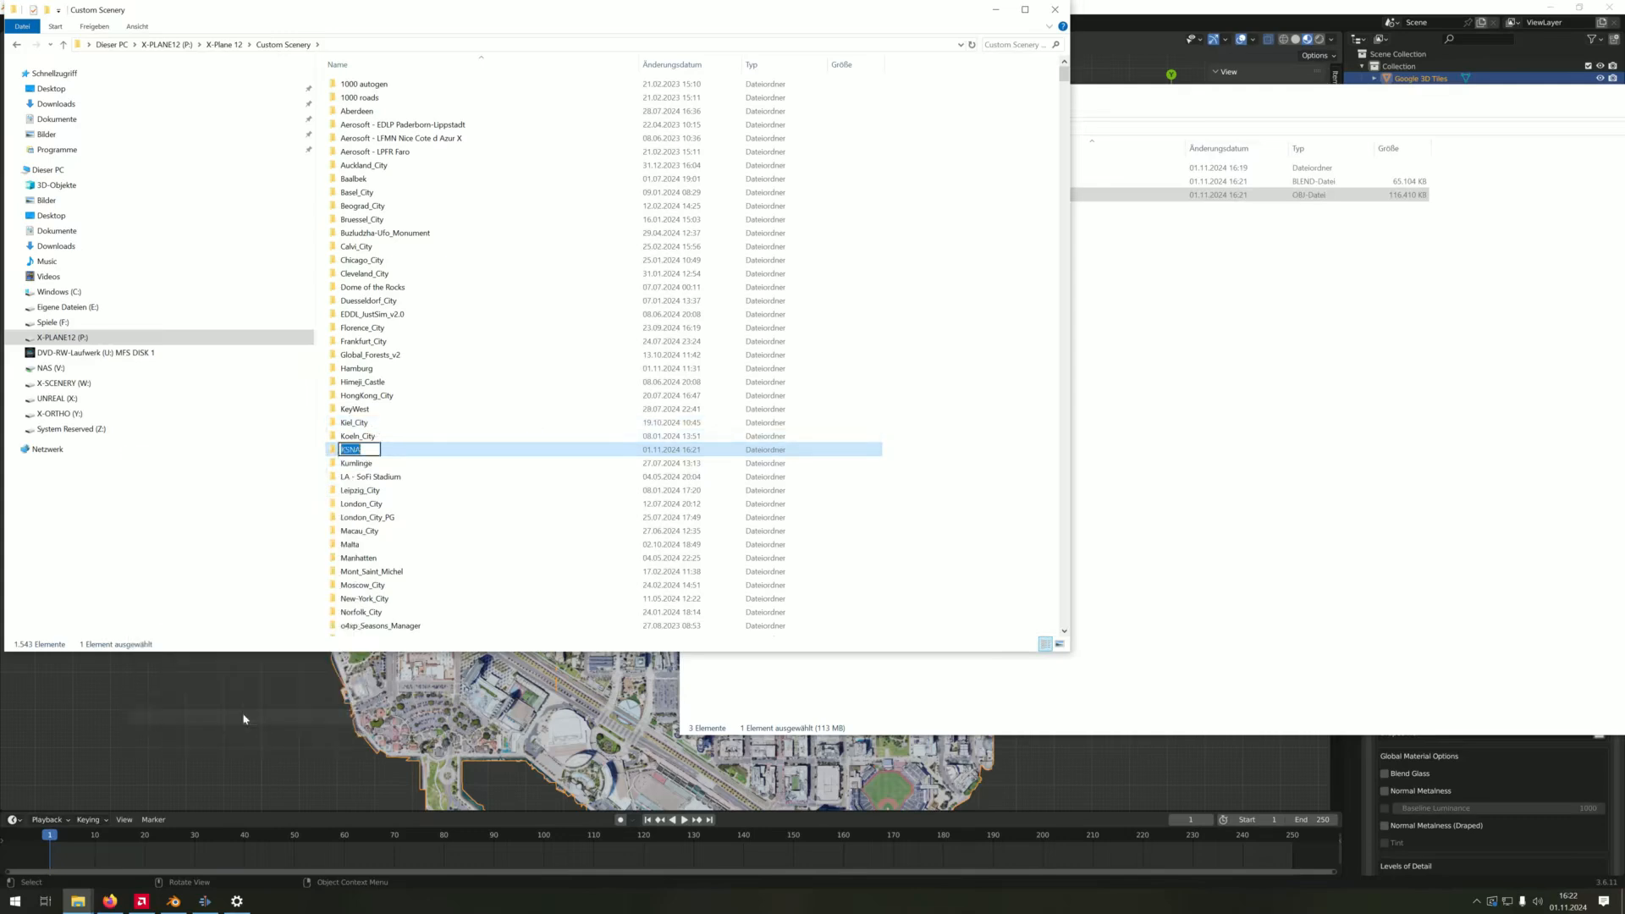
text(KSAN)
key(Return)
Copy ksan.obj from the BLOSM\KSAN folder into the new KSAN scenery folder
double_click(390, 451)
click(1220, 350)
drag(1035, 194, 951, 193)
right_drag(951, 196, 490, 209)
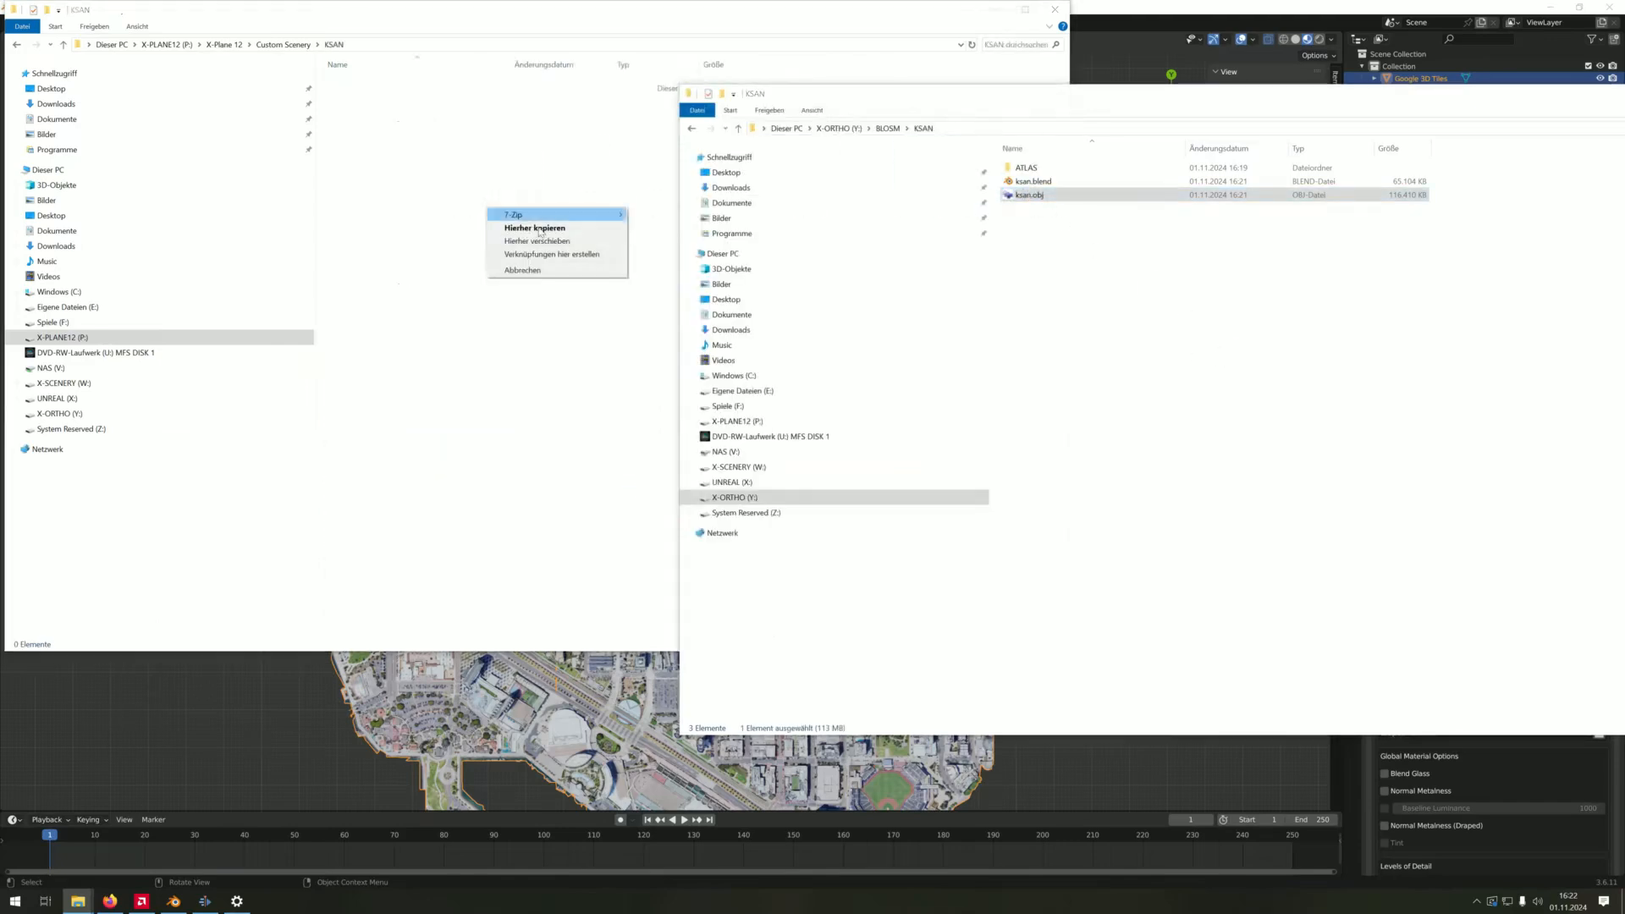
click(512, 215)
Copy the atlas image Atlas_00001.png from the ATLAS folder into the KSAN scenery folder
click(1075, 163)
double_click(1075, 165)
drag(1034, 178, 461, 223)
right_drag(461, 223, 463, 224)
click(489, 228)
Rename the copied atlas image as tex-ksan.png
right_click(377, 88)
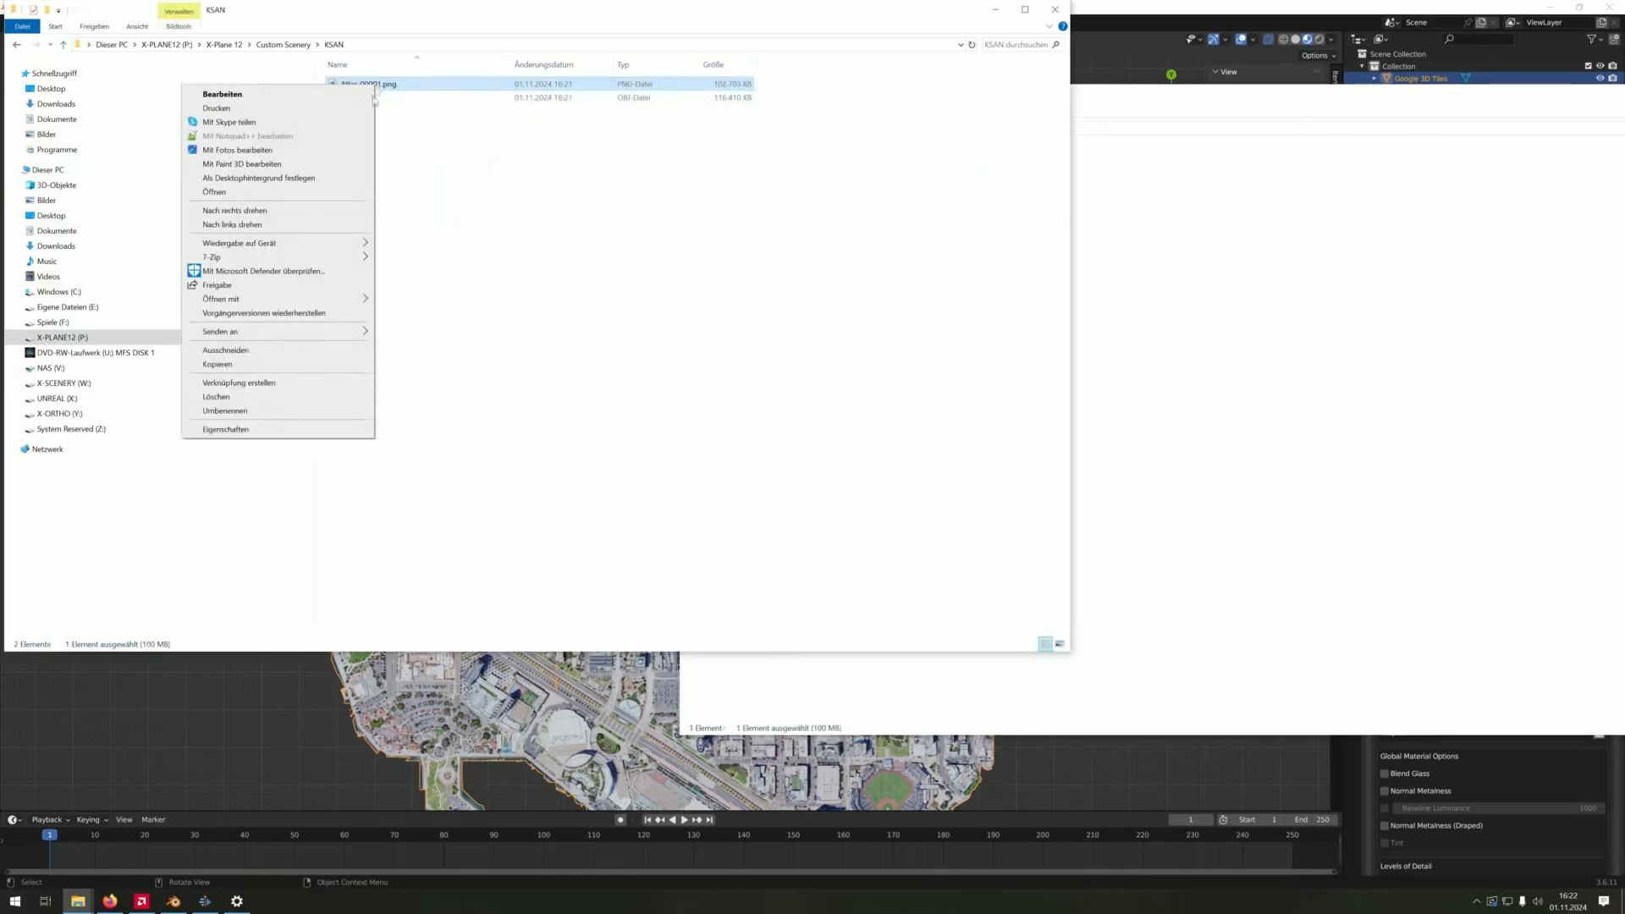
click(288, 398)
text(tex)
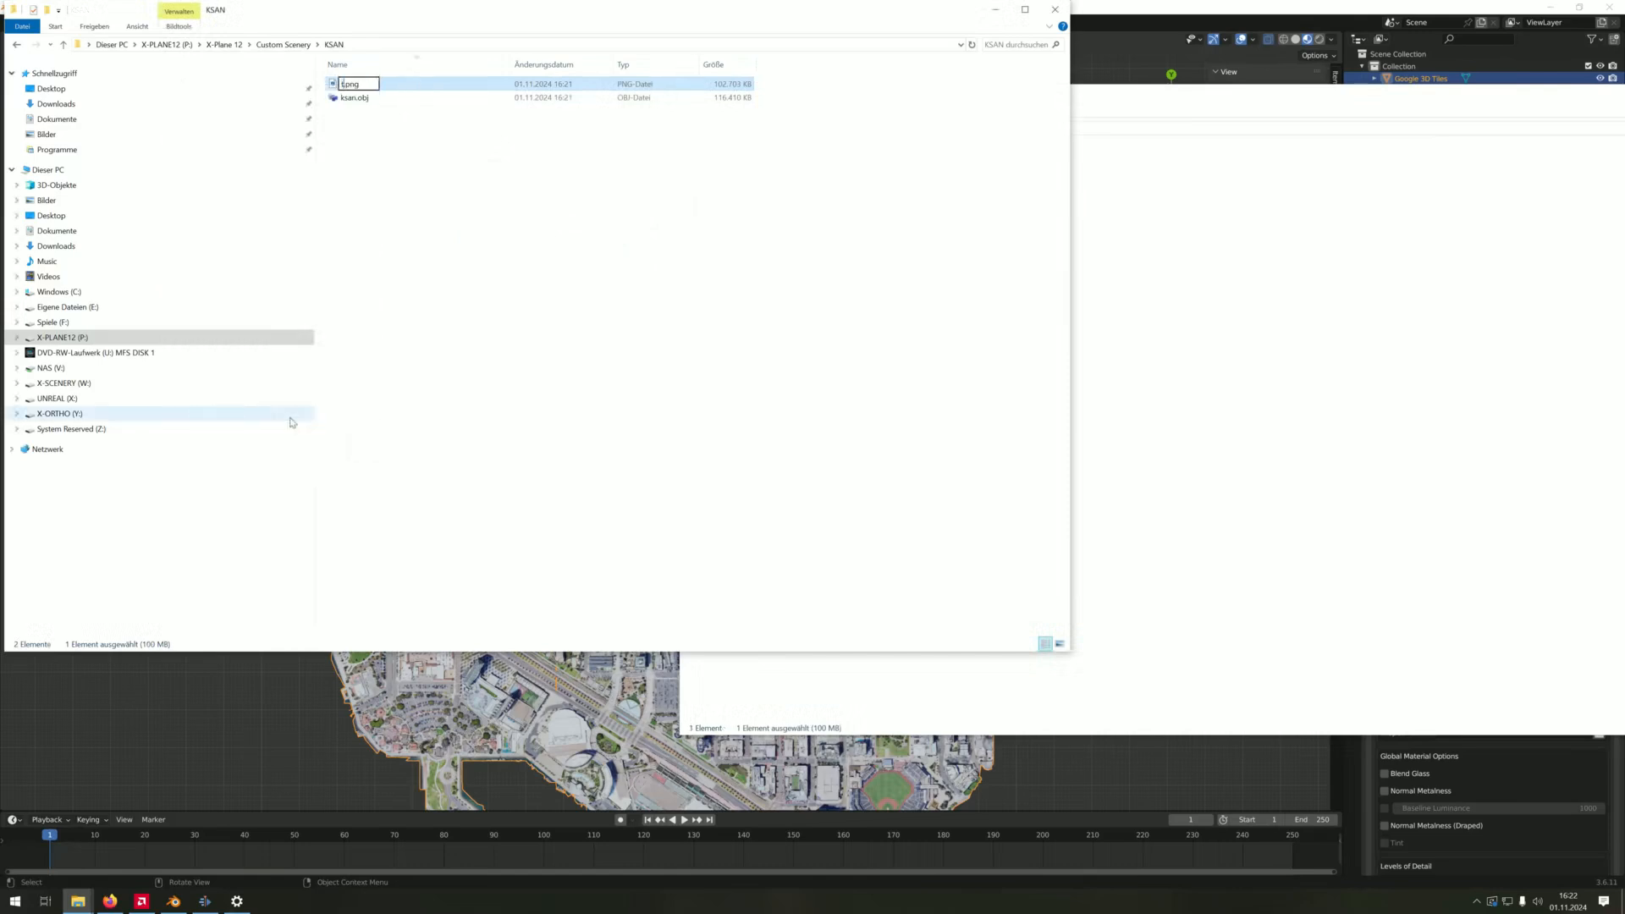
text(-ksan)
key(ctrl+a)
click(392, 149)
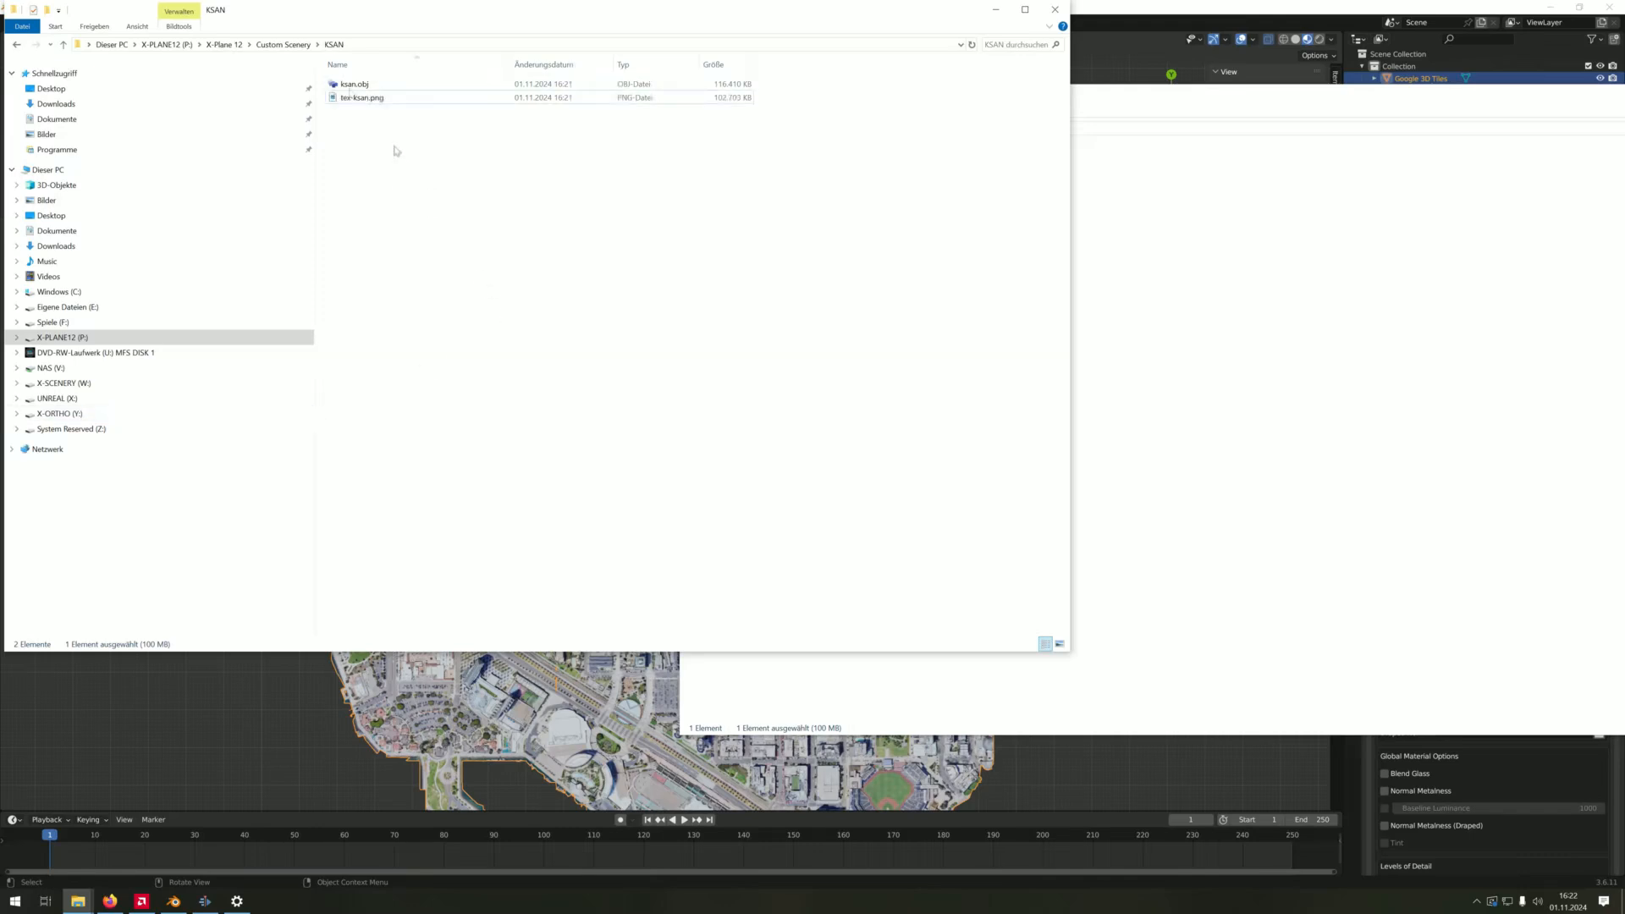
Open the copied ksan.obj in Notepad++, add the line TEXTURE tex-ksan.png above POINT_COUNTS and save the file
right_click(357, 85)
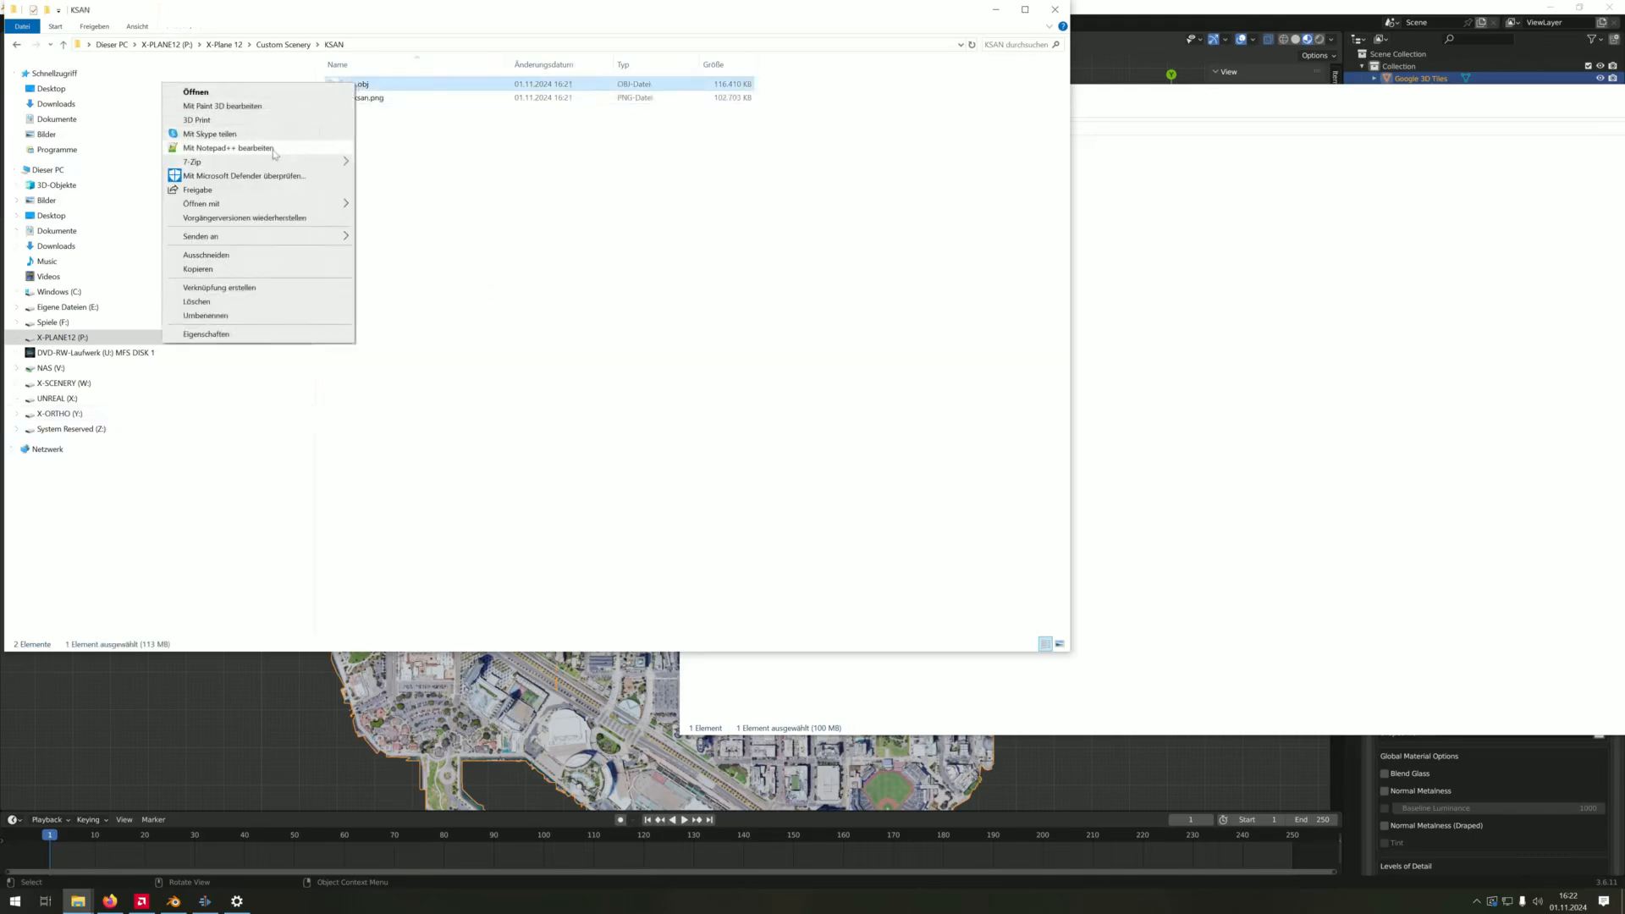
click(322, 133)
click(443, 187)
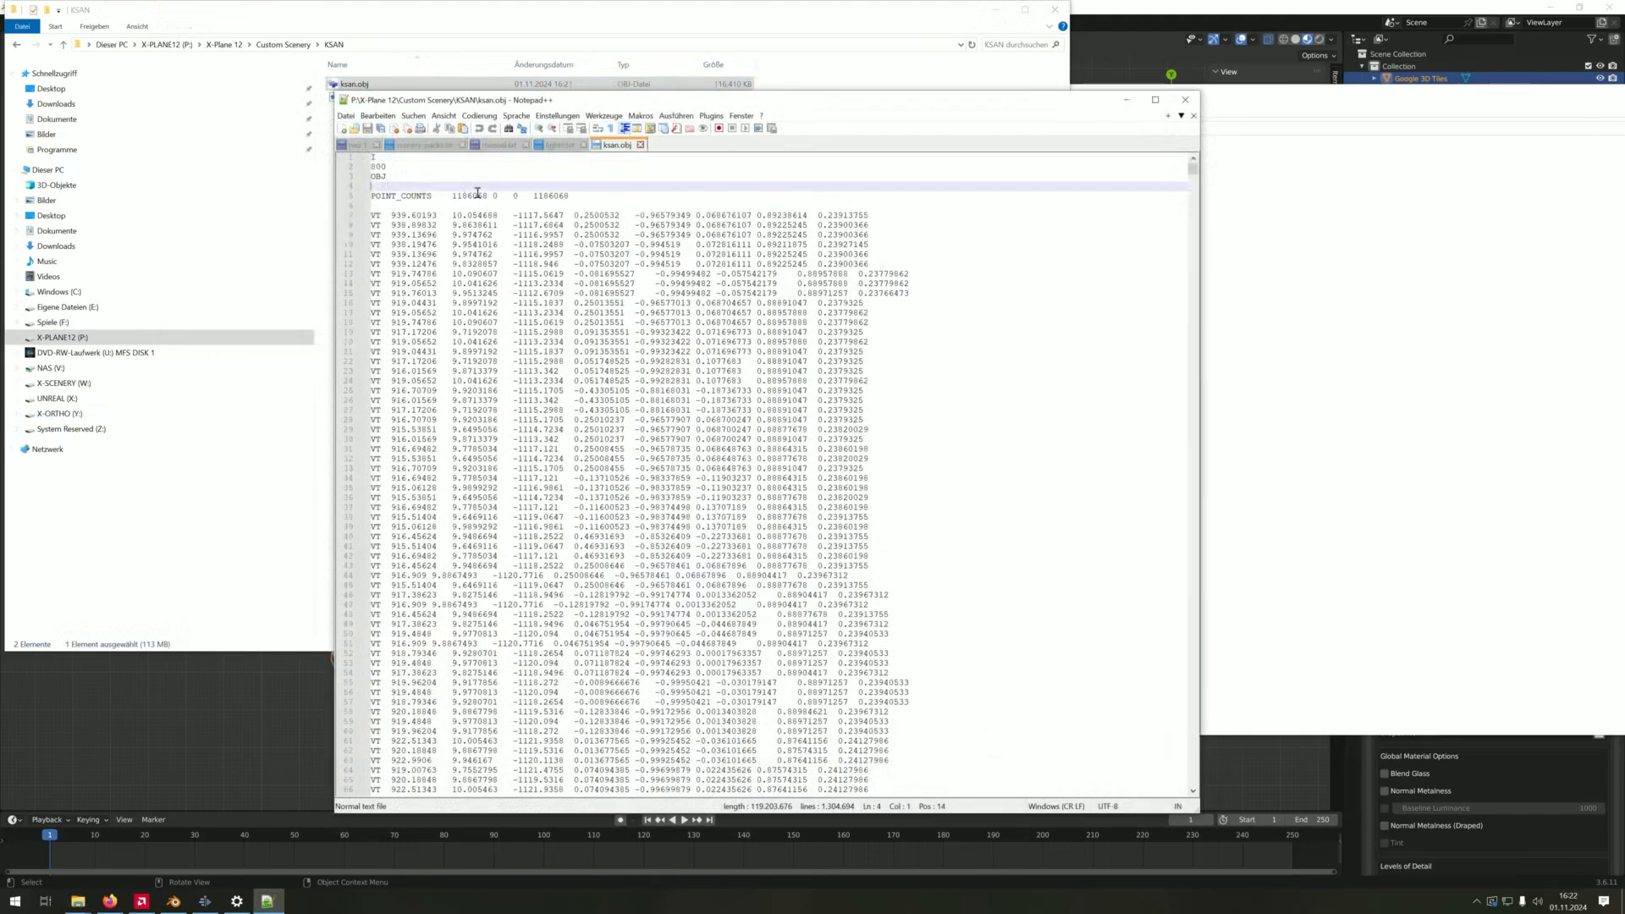
key(Return)
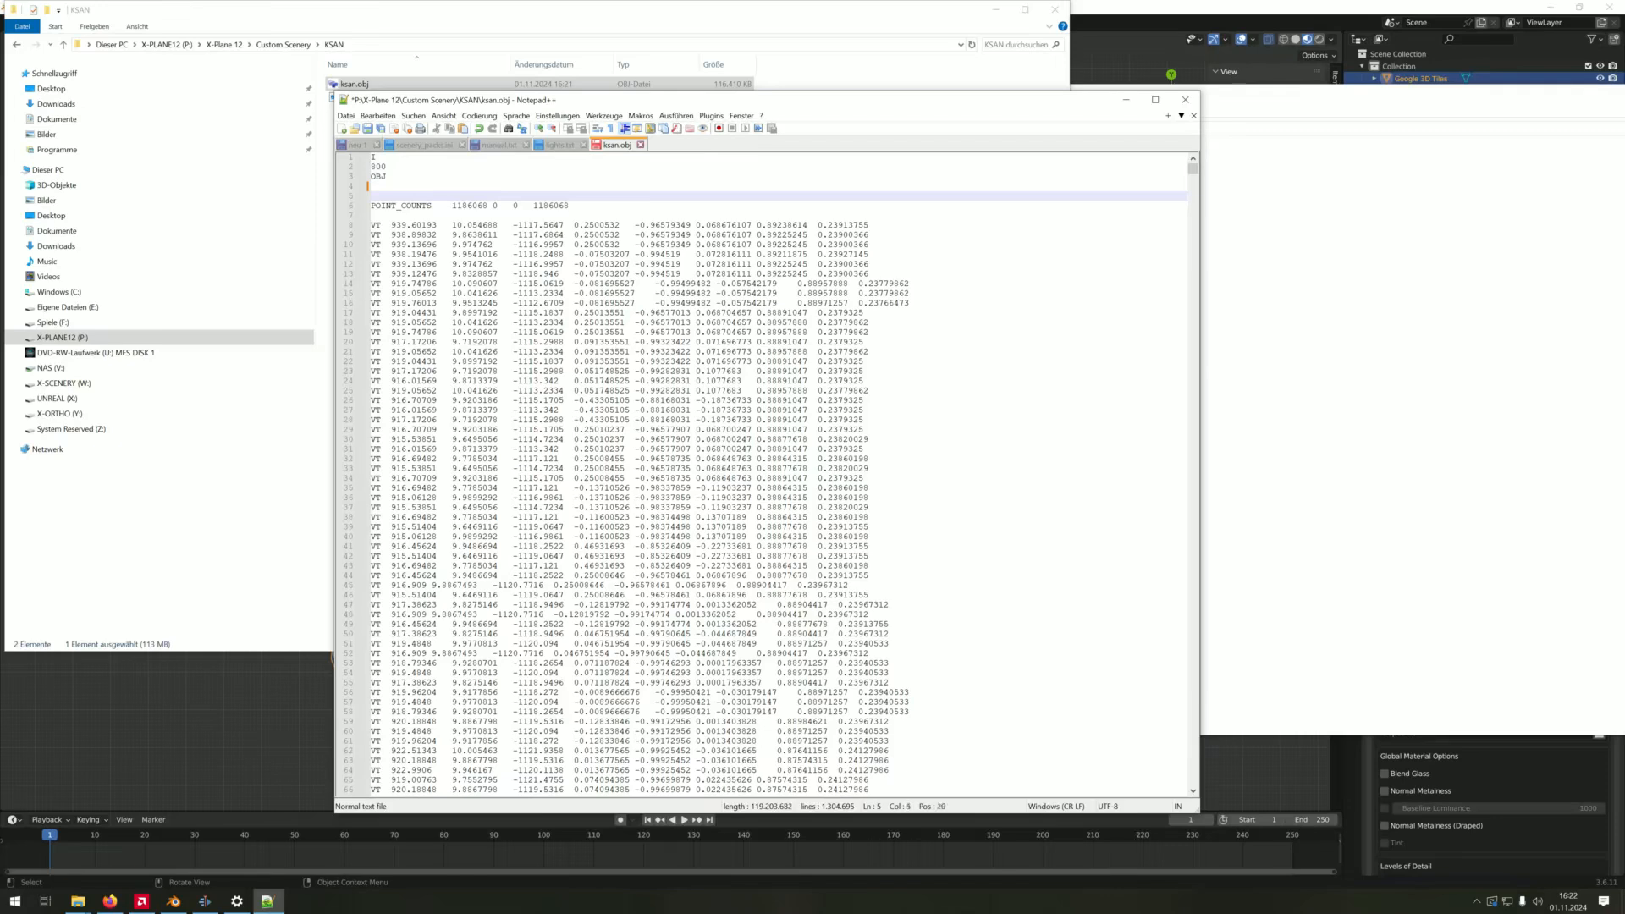
key(ctrl+v)
drag(512, 103, 655, 68)
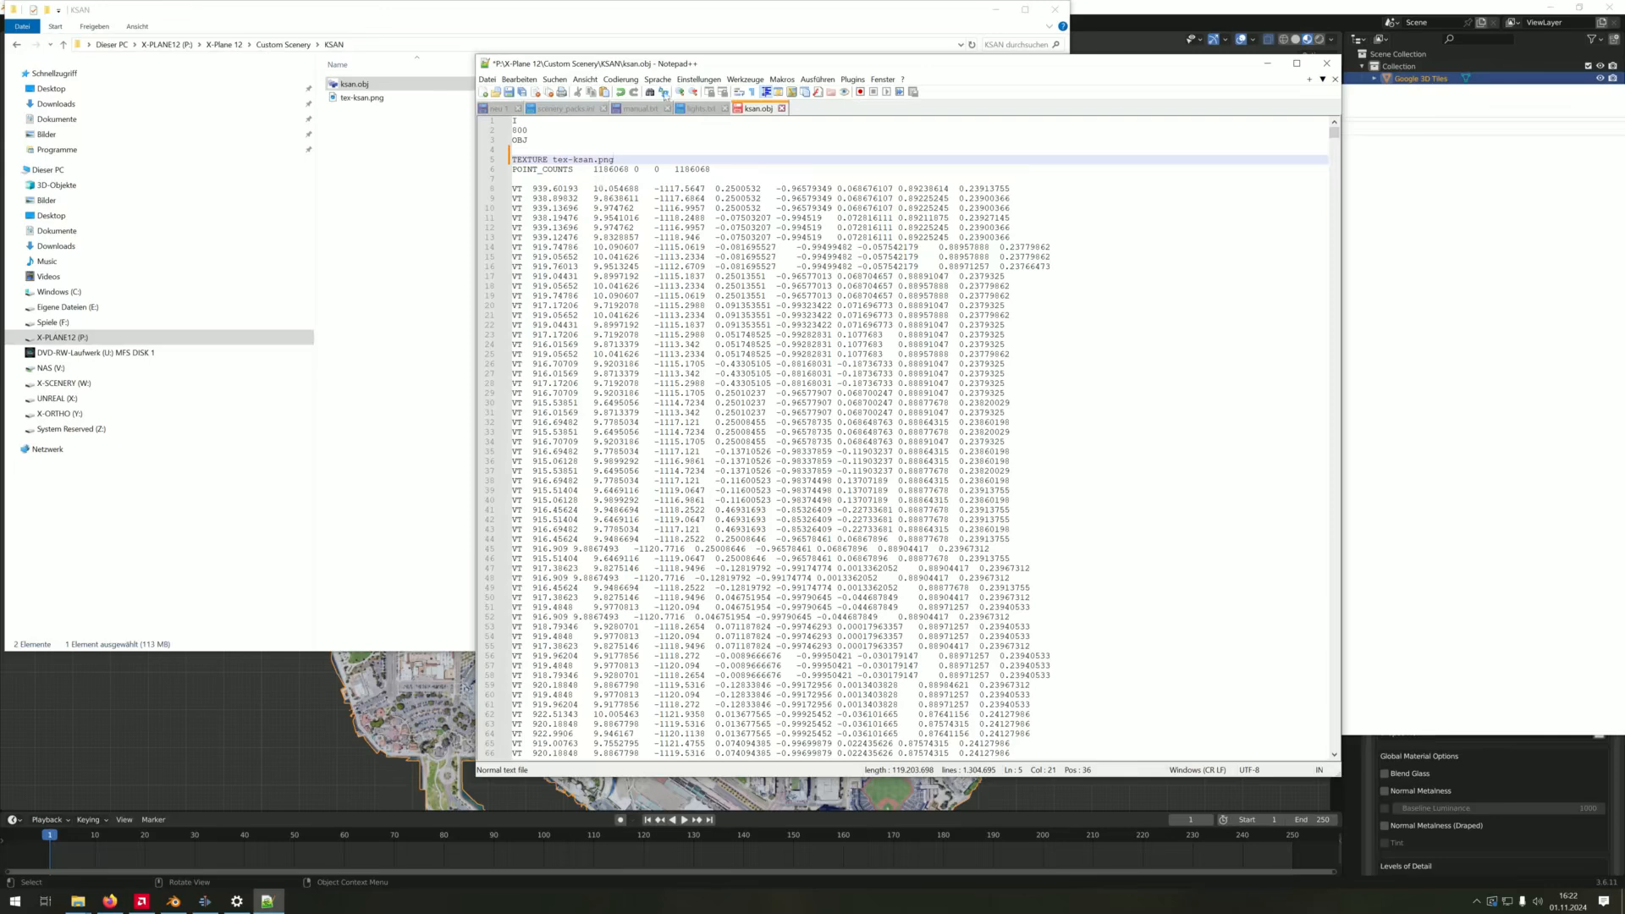
click(508, 92)
Switch to WorldEditor and open the KSAN scenery package at downtown San Diego
click(15, 902)
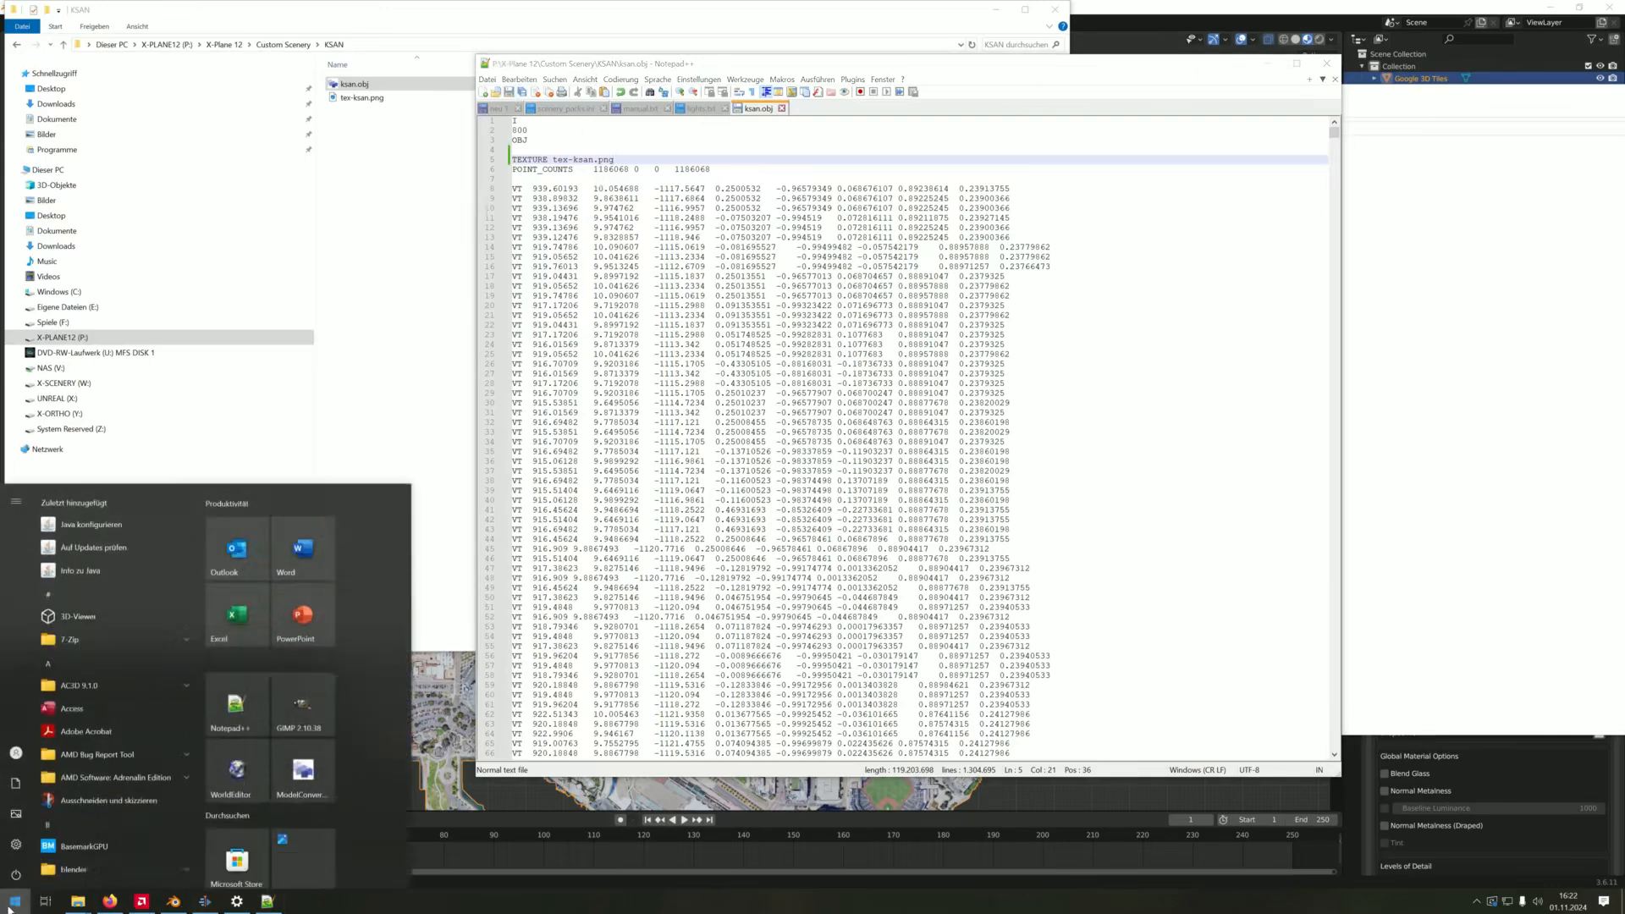
click(237, 770)
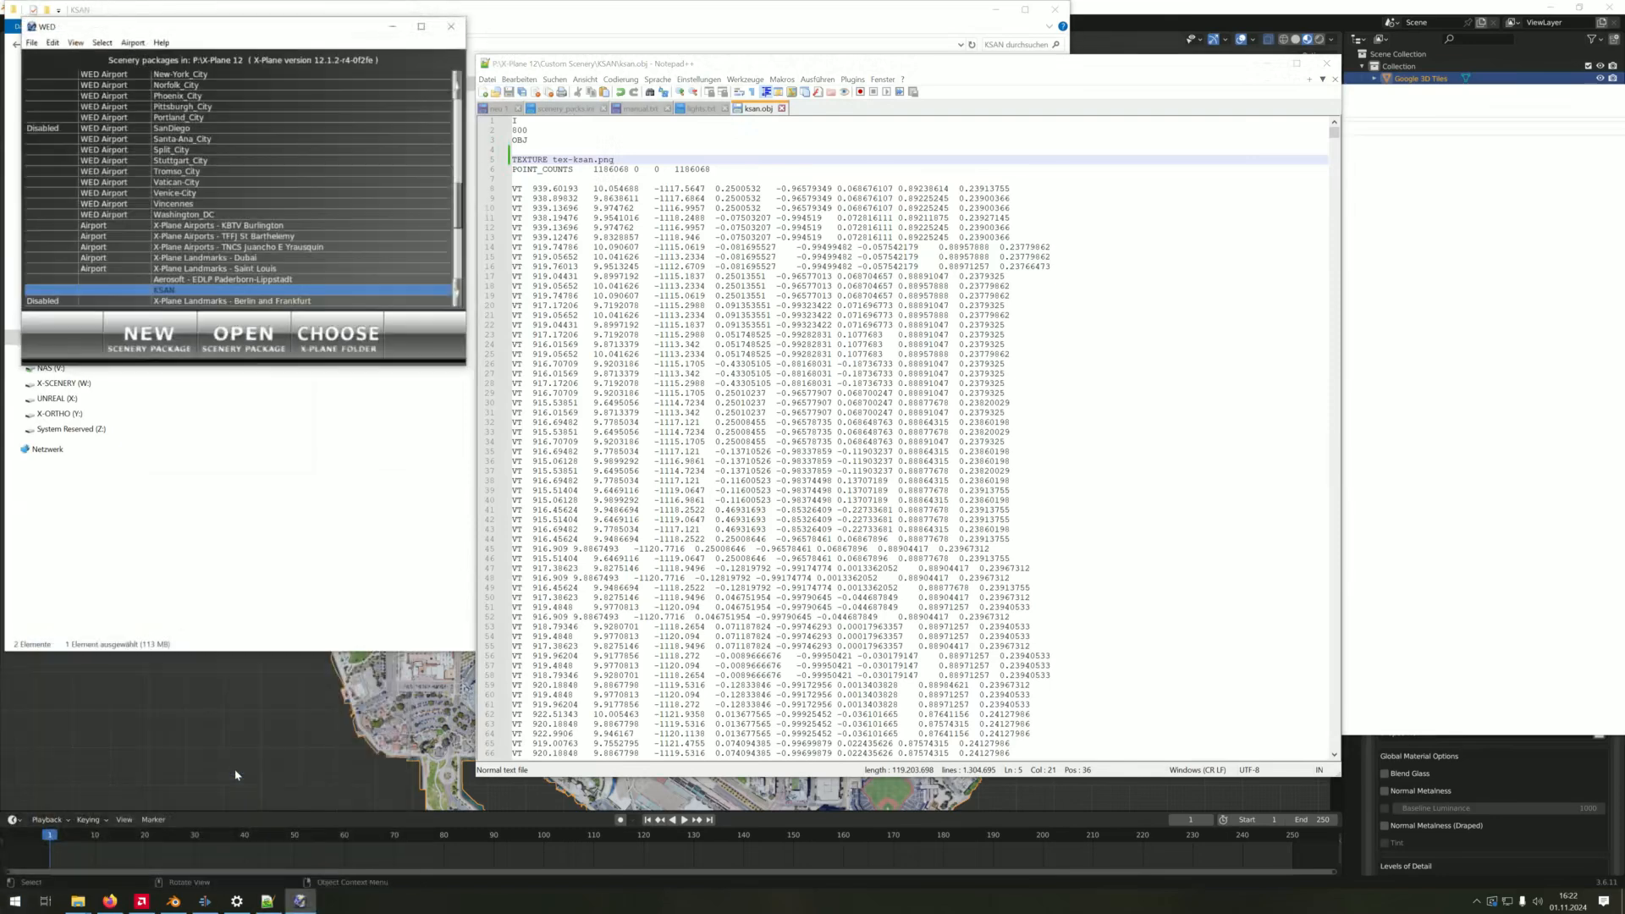
scroll(235, 247, down, 3)
click(244, 334)
scroll(726, 337, down, 5)
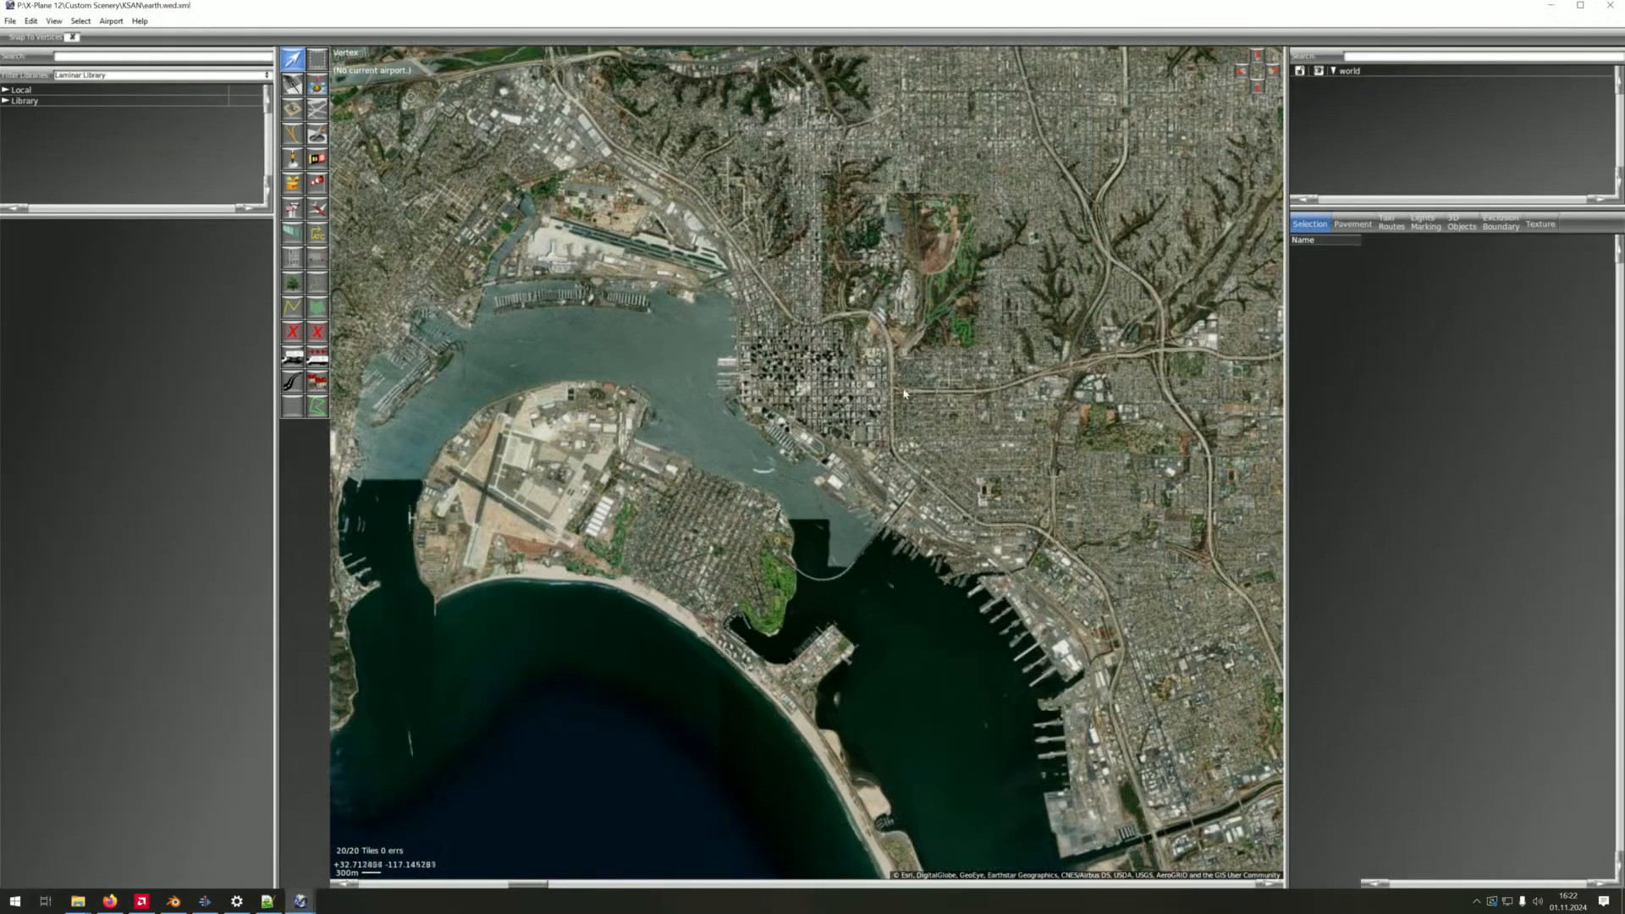
scroll(783, 404, up, 2)
scroll(863, 389, up, 2)
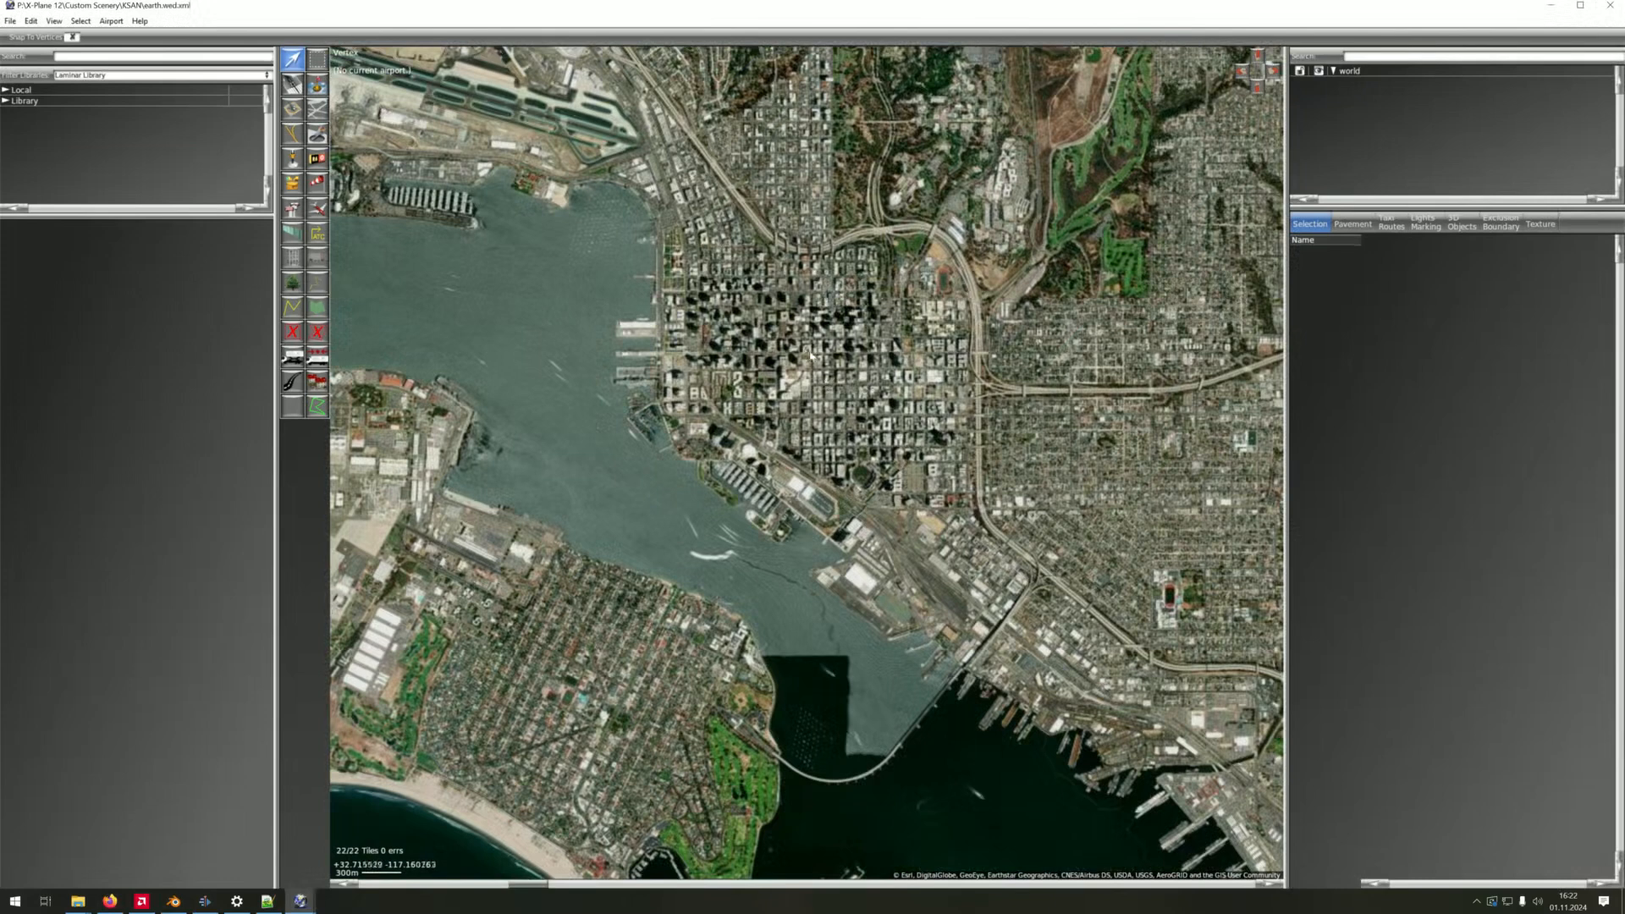
Place the local object ksan.obj on downtown San Diego in the map
scroll(807, 354, up, 1)
scroll(883, 360, down, 3)
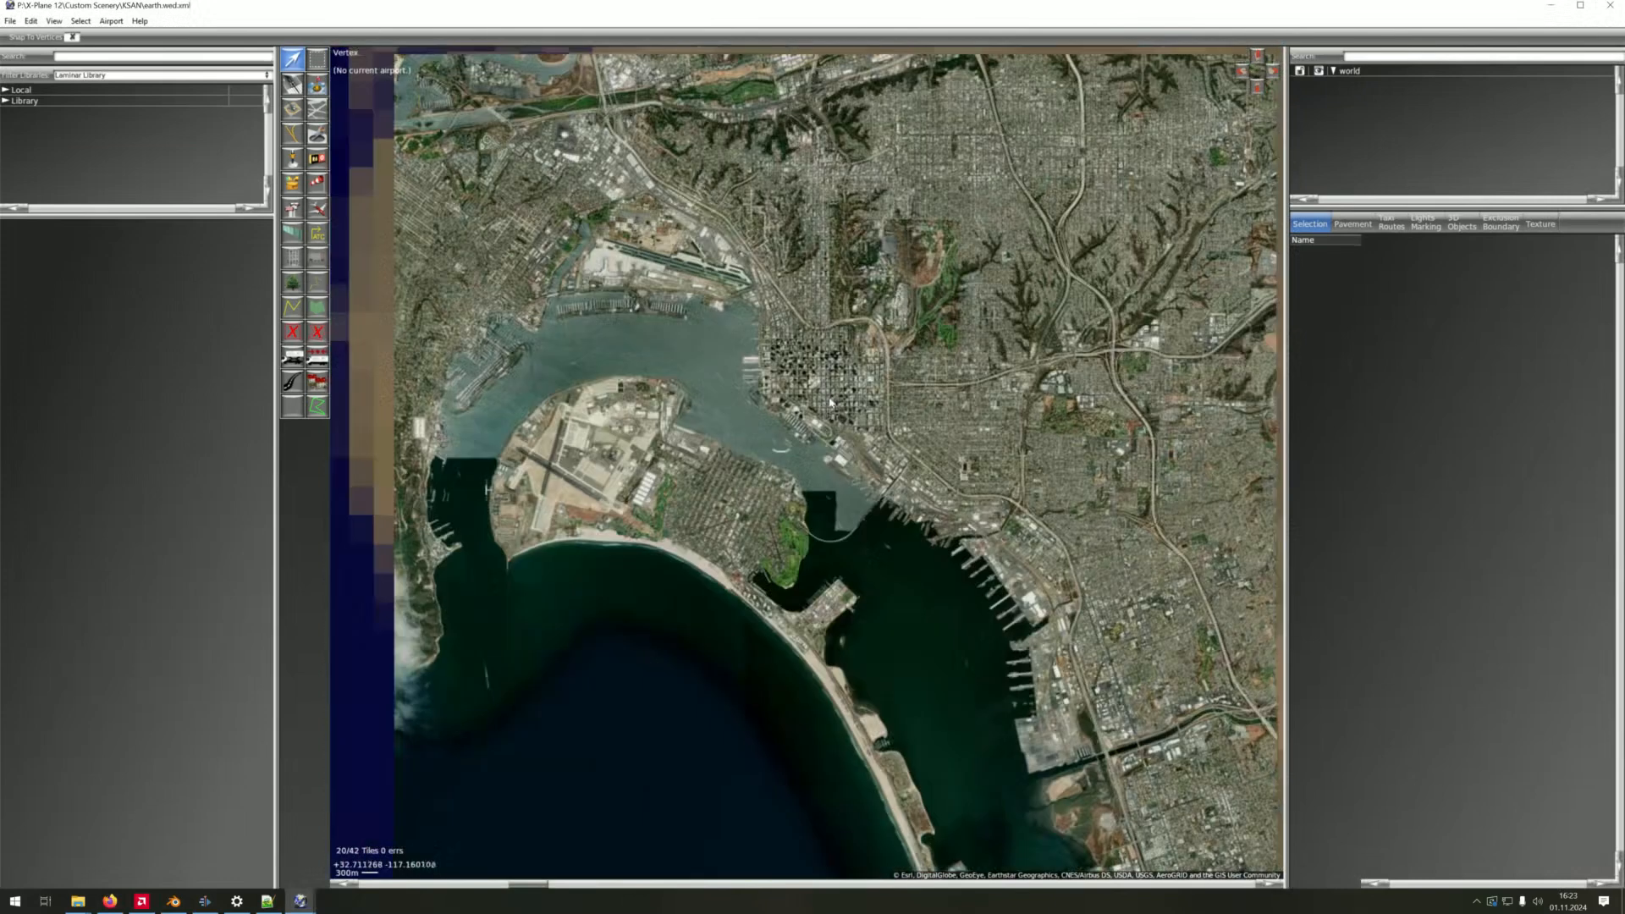
scroll(810, 382, up, 2)
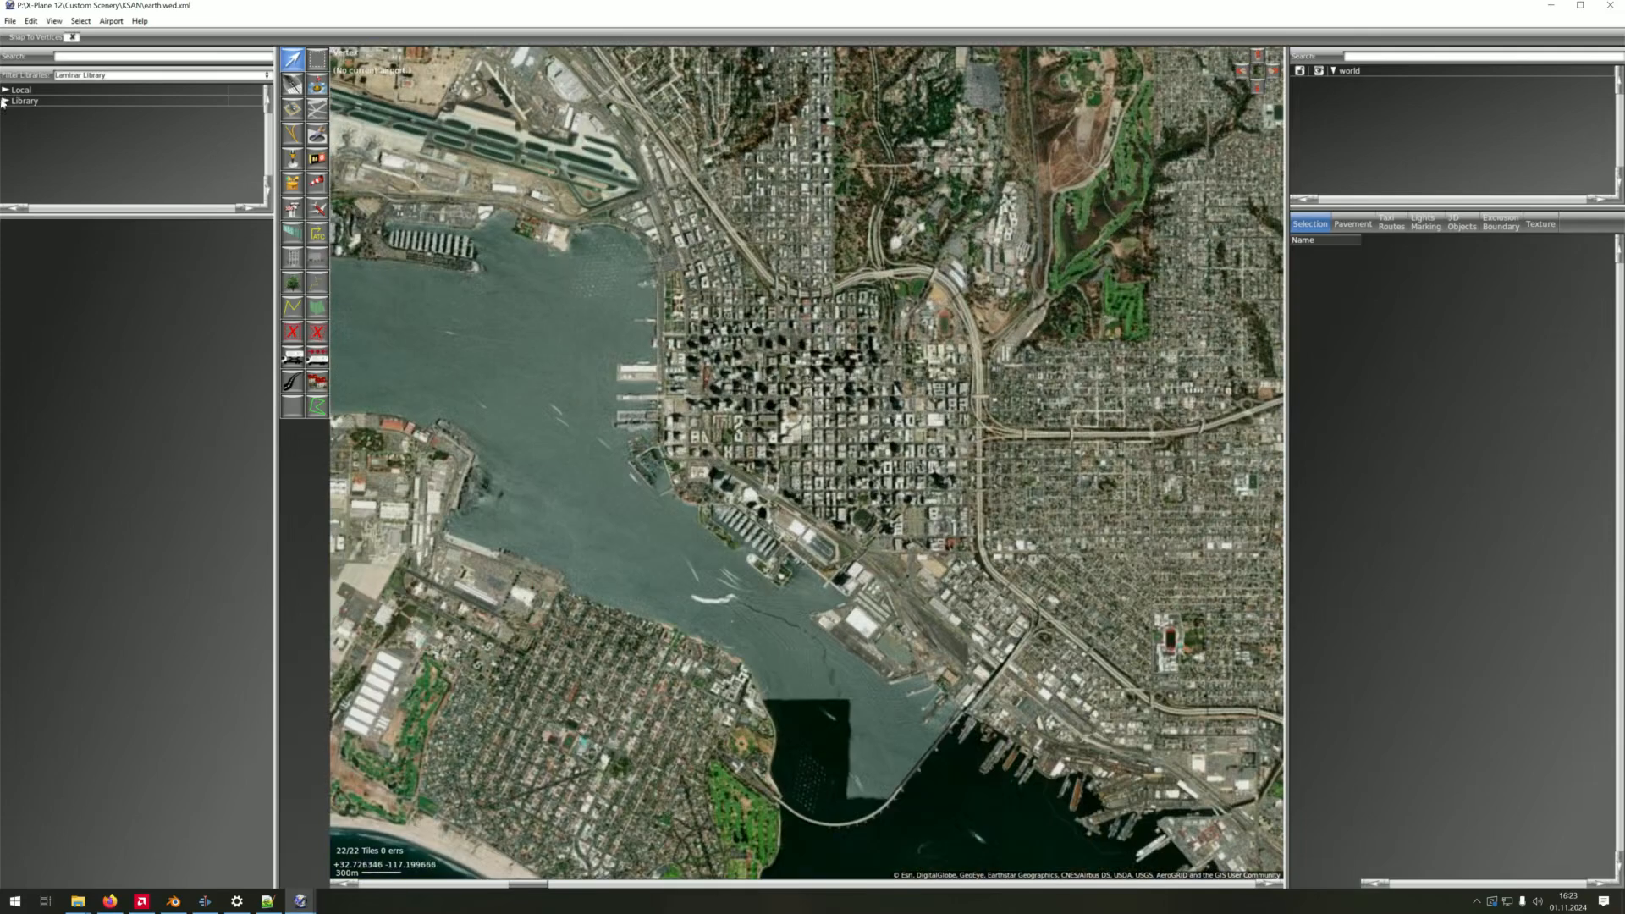
click(5, 90)
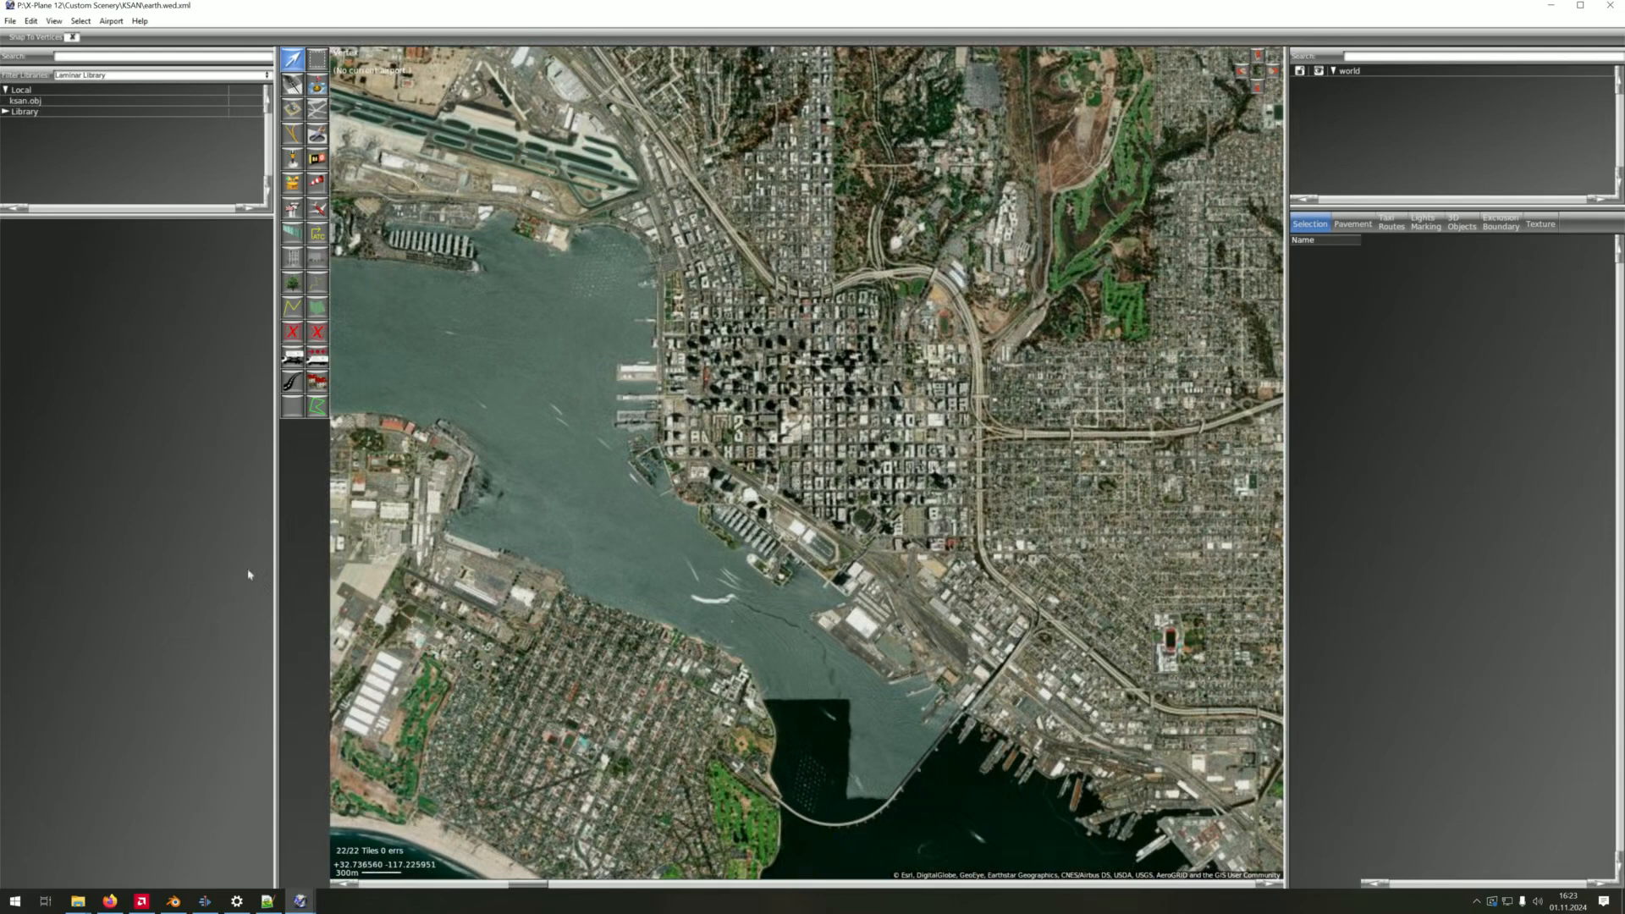
scroll(131, 561, up, 5)
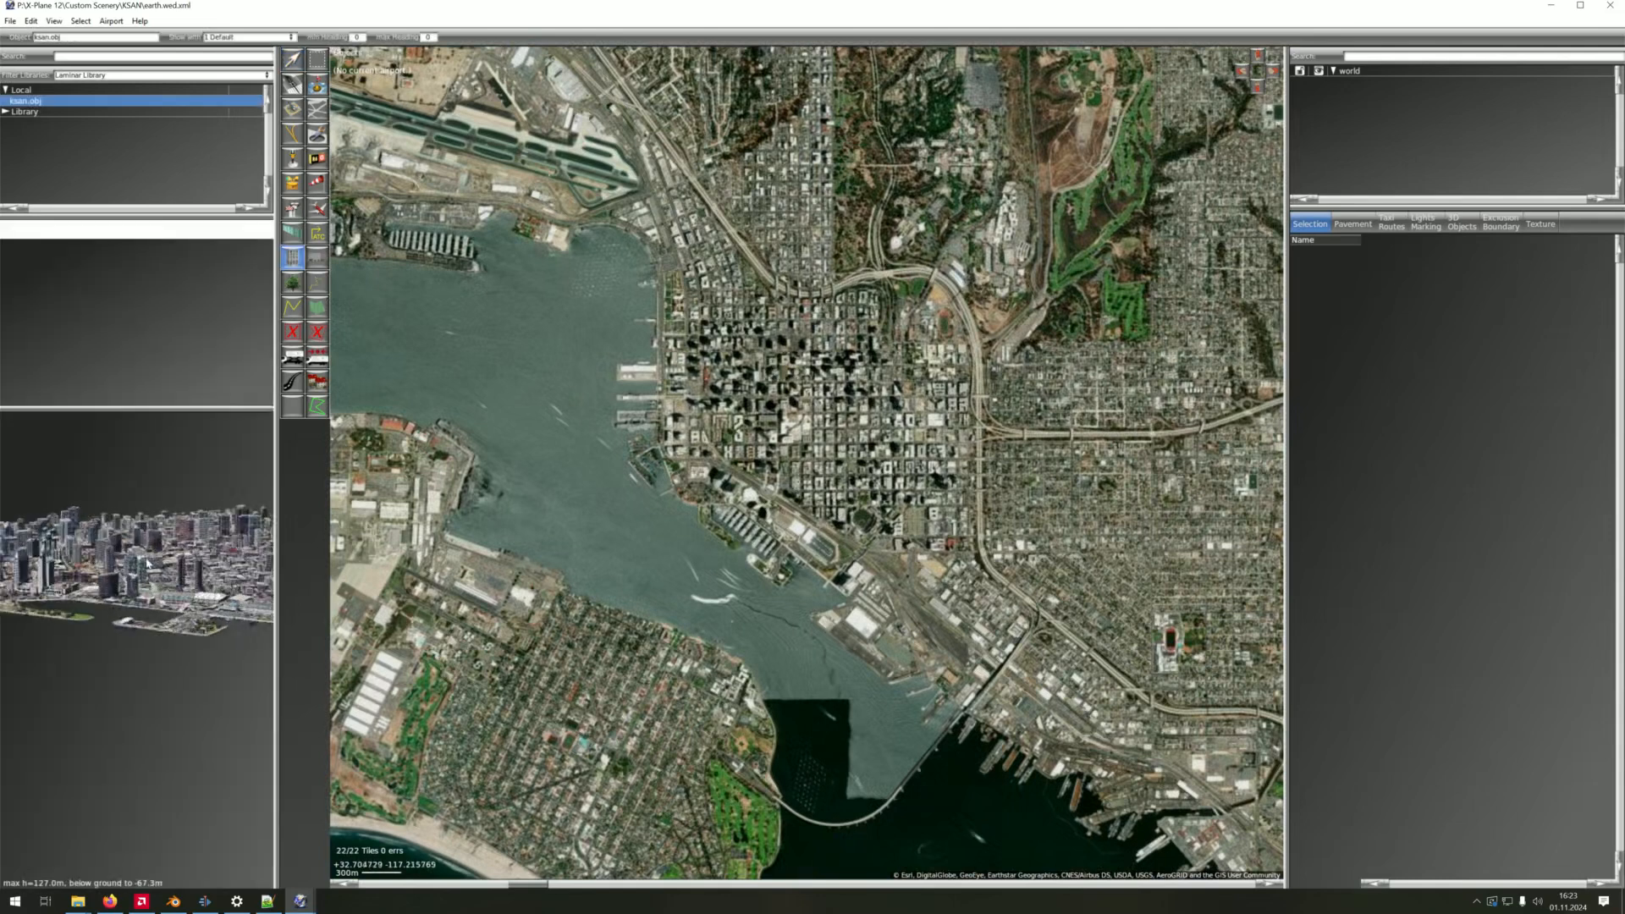
click(836, 460)
scroll(780, 413, up, 4)
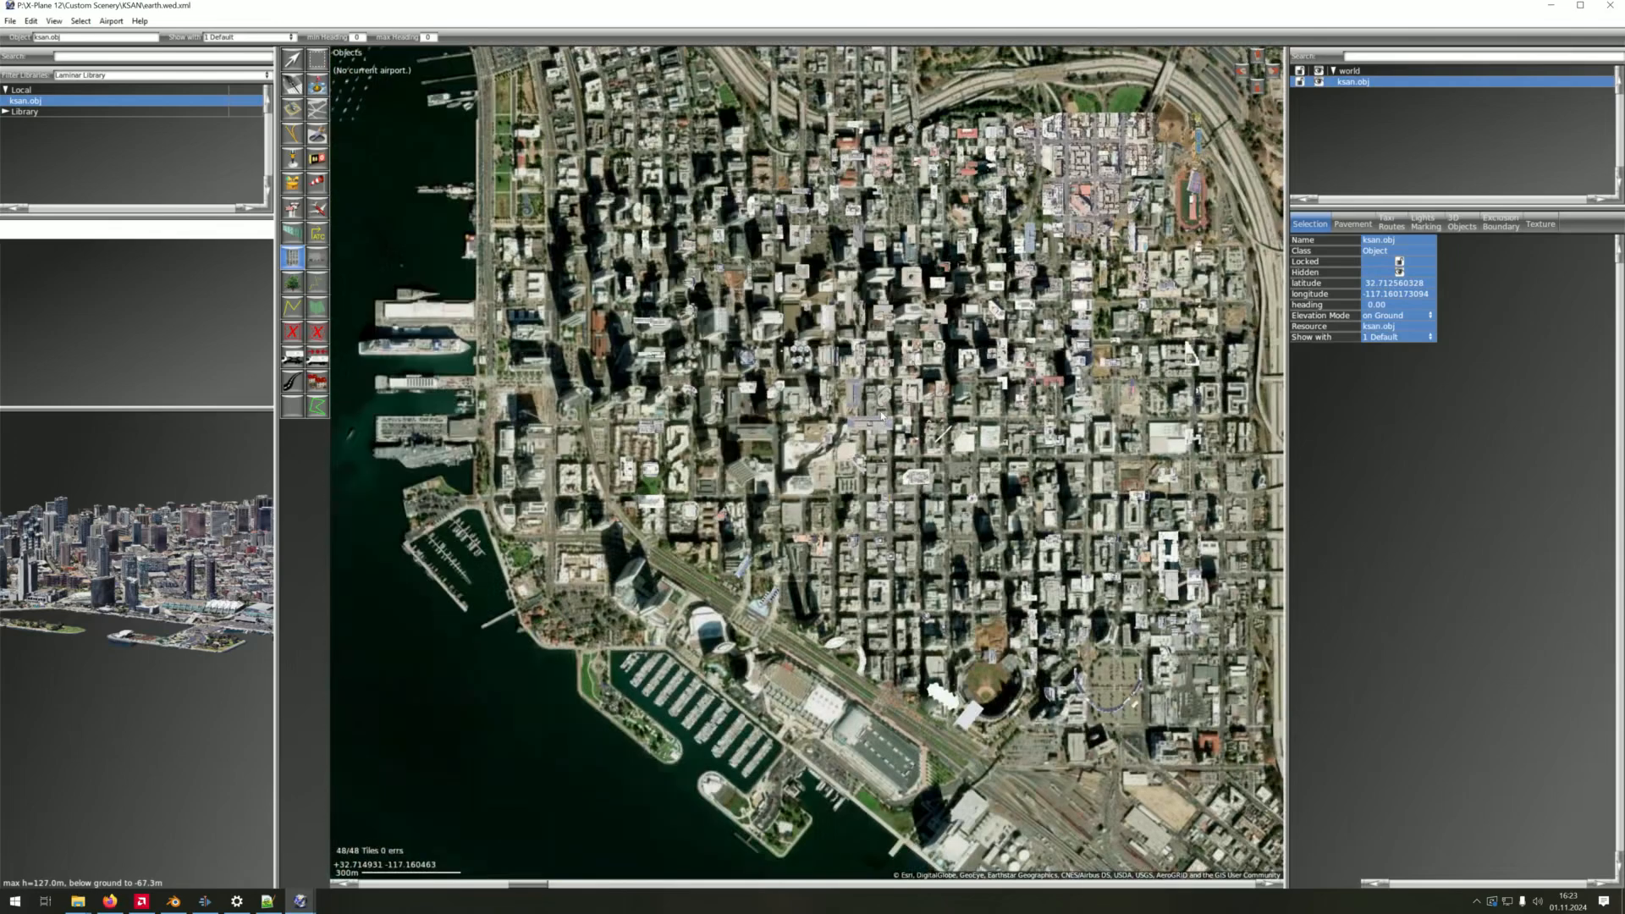
scroll(863, 430, down, 1)
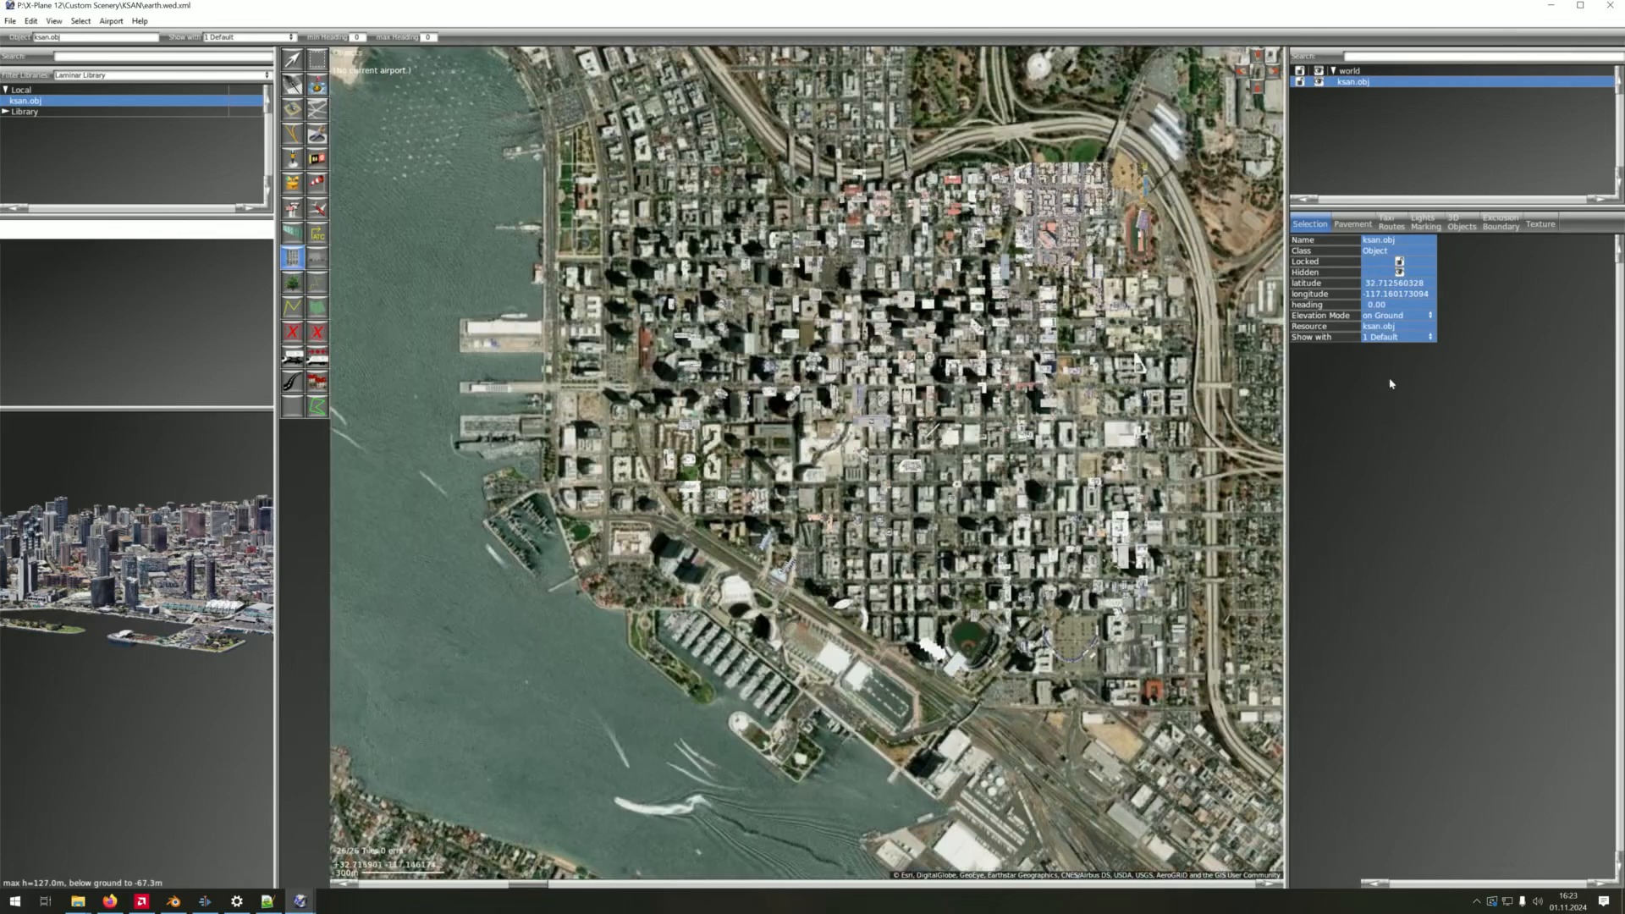
Change the ksan.obj elevation mode to set_AGL with an elevation of 50 m
click(1405, 316)
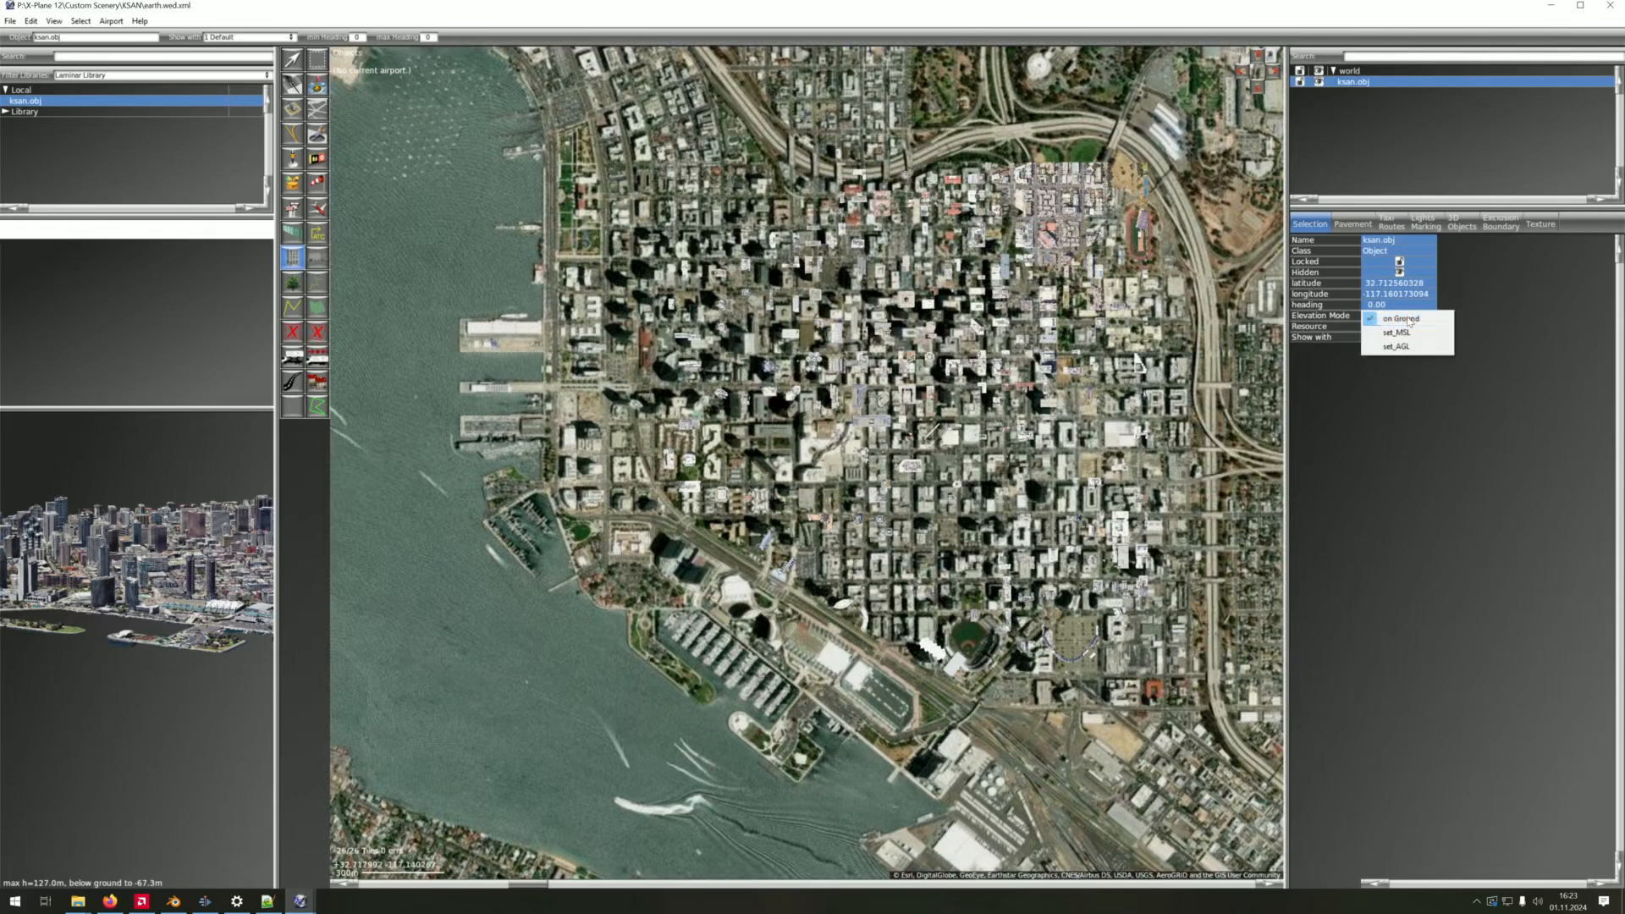
click(1412, 349)
click(1413, 330)
text(5)
key(Return)
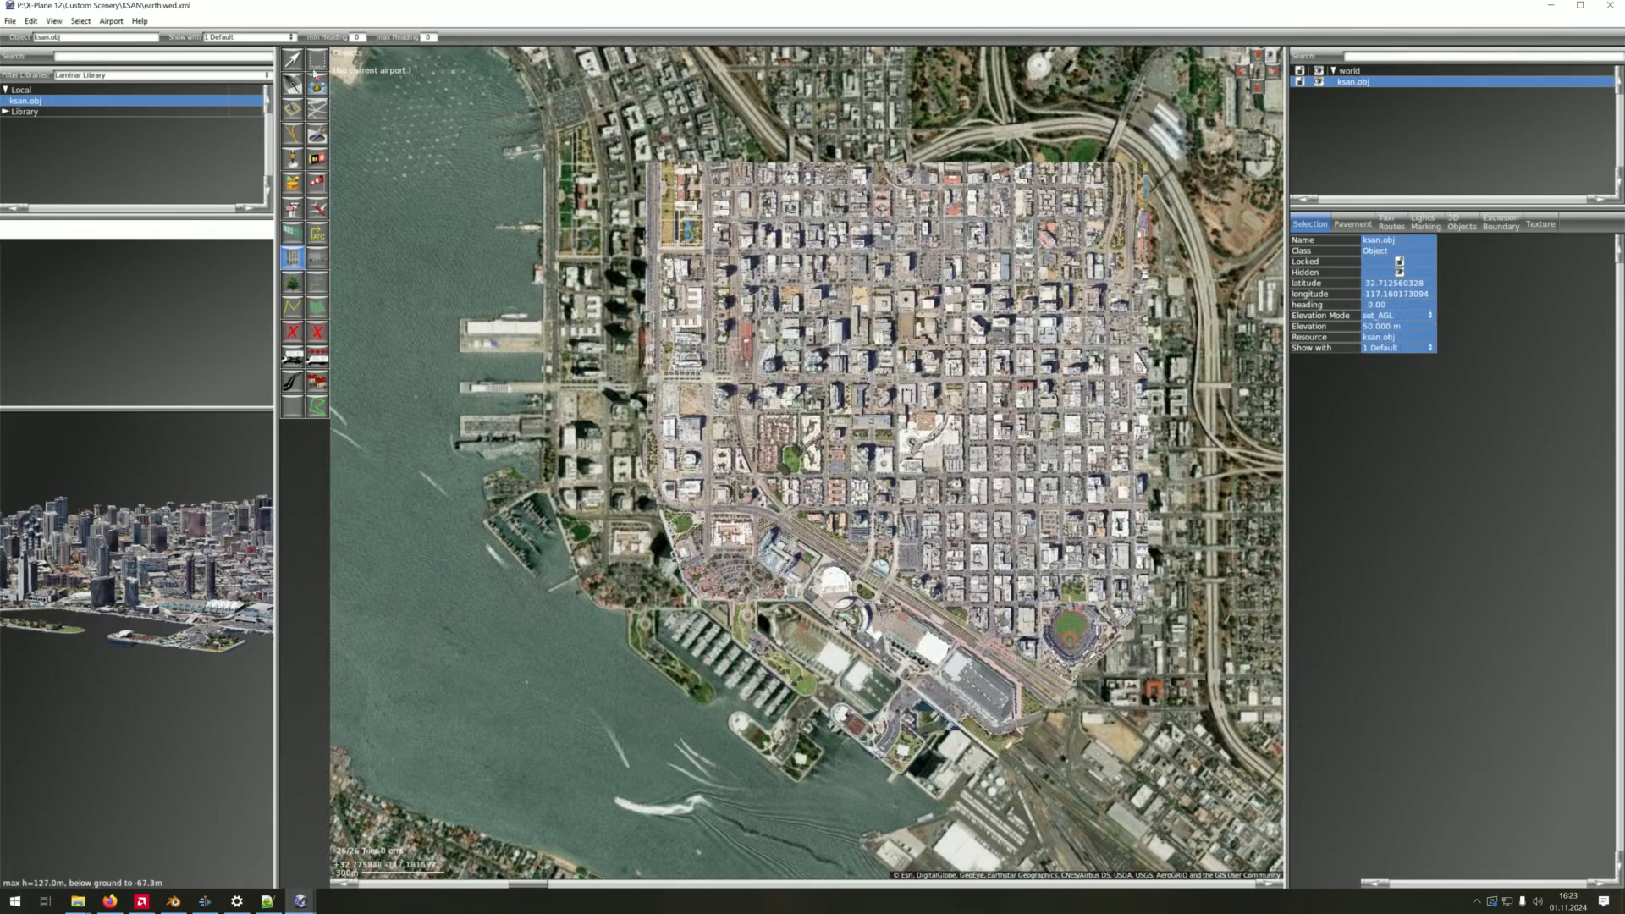
Move ksan.obj west onto the matching streets of the aerial image and lower its elevation to 40 m, finally 30 m
click(295, 62)
drag(888, 486, 788, 494)
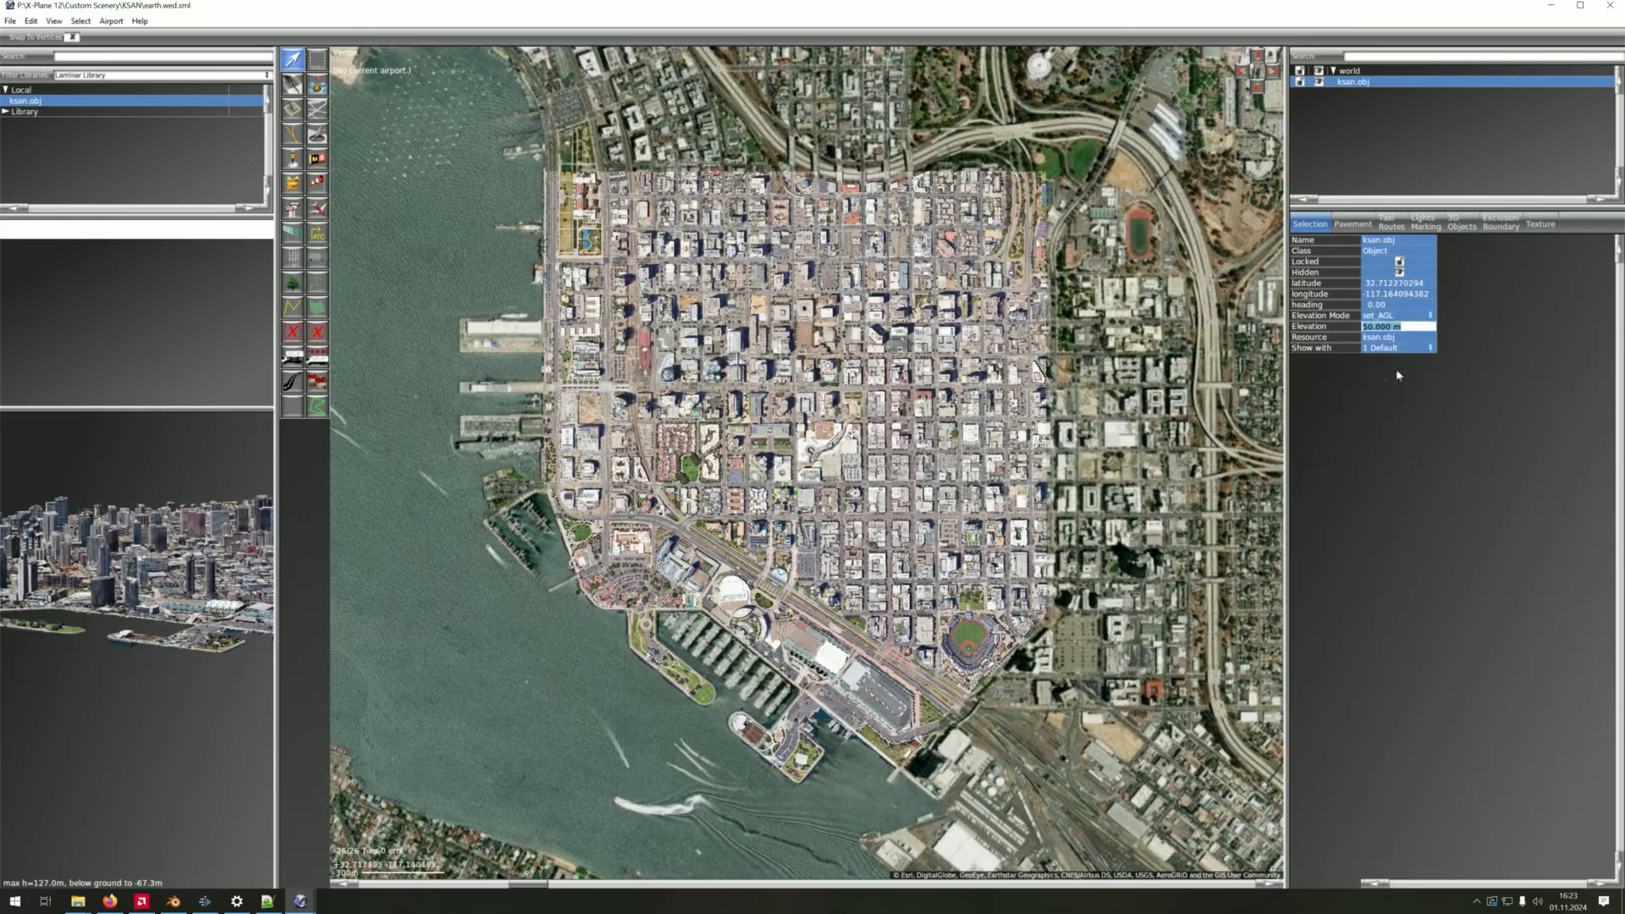
click(1408, 329)
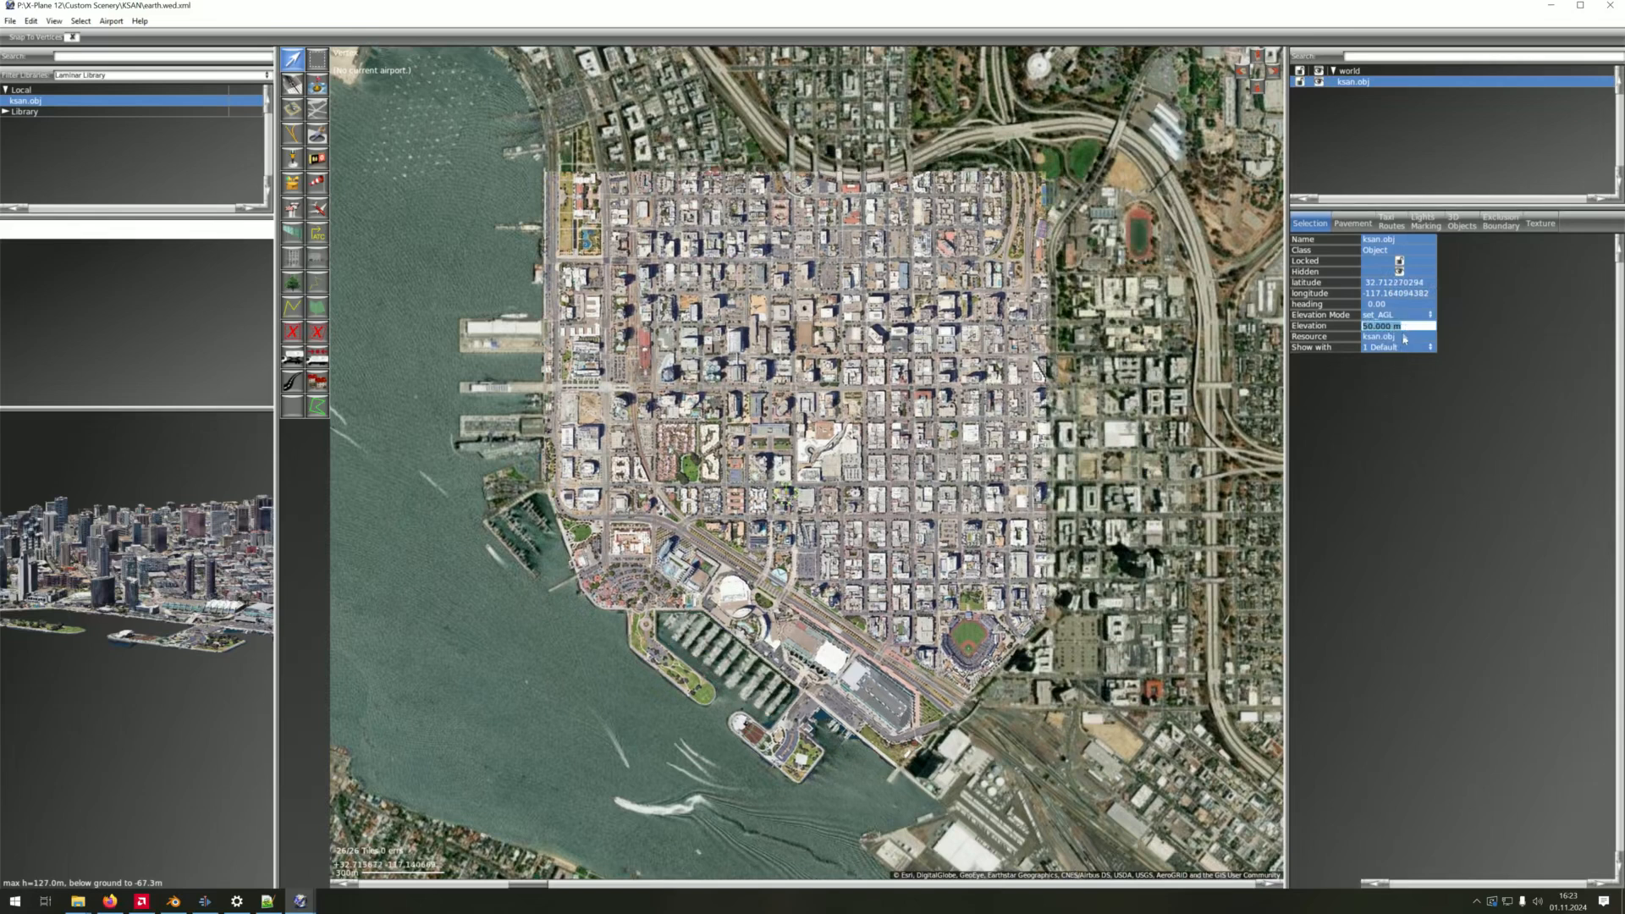
text(40)
key(Return)
click(1401, 329)
text(30)
key(Return)
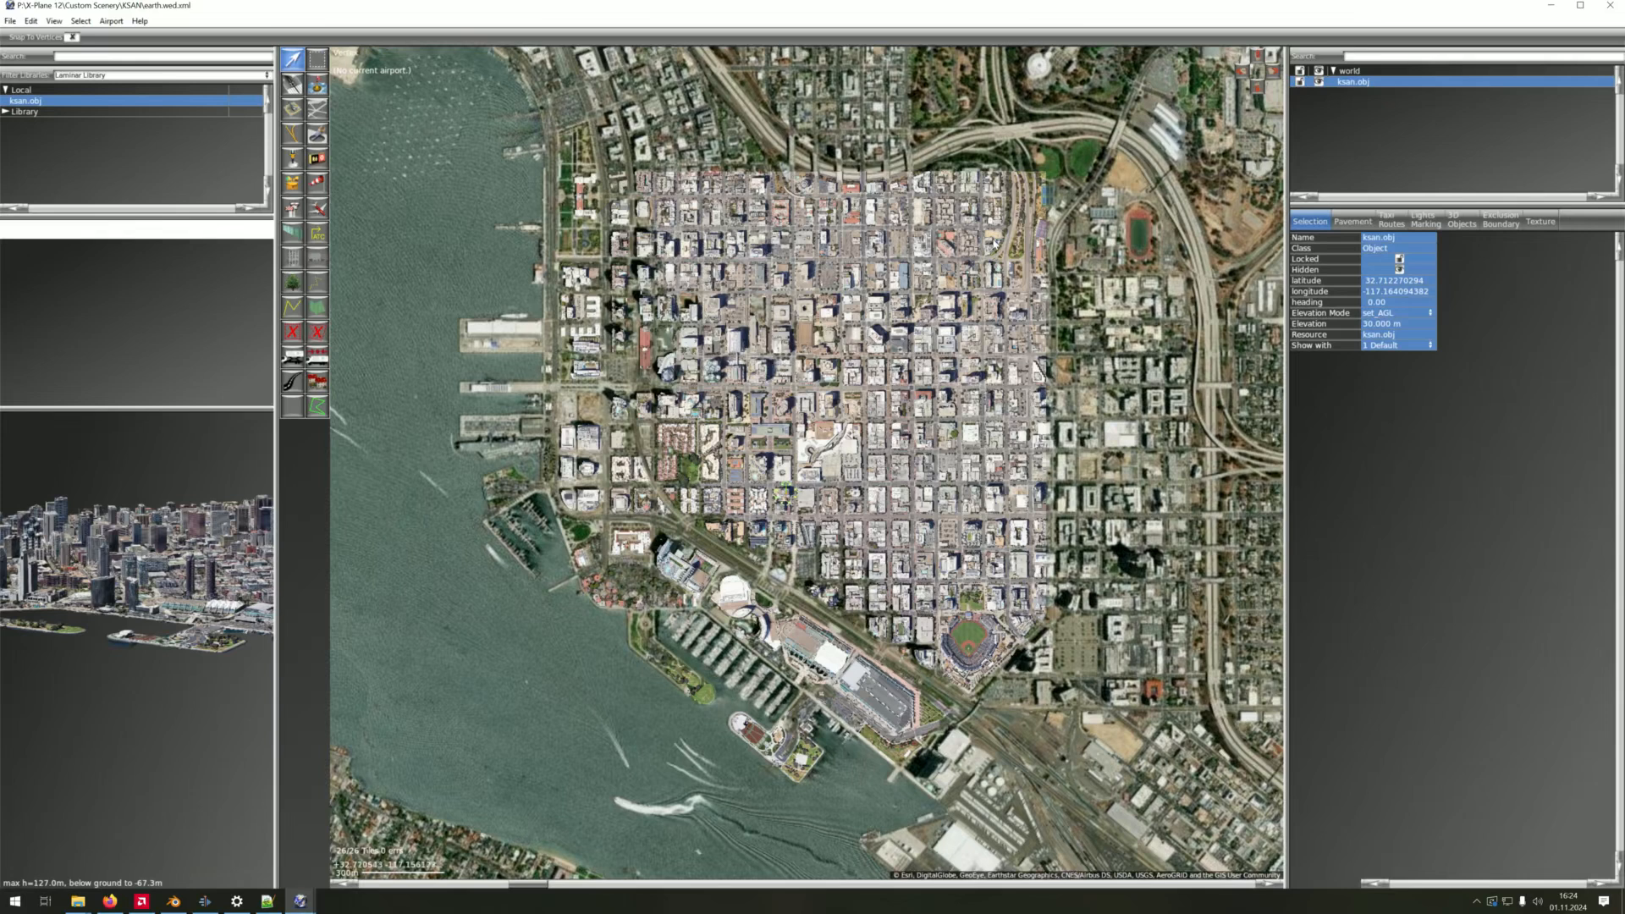
Draw a rectangular exclusion zone over the downtown blocks covered by ksan.obj
click(292, 331)
click(551, 163)
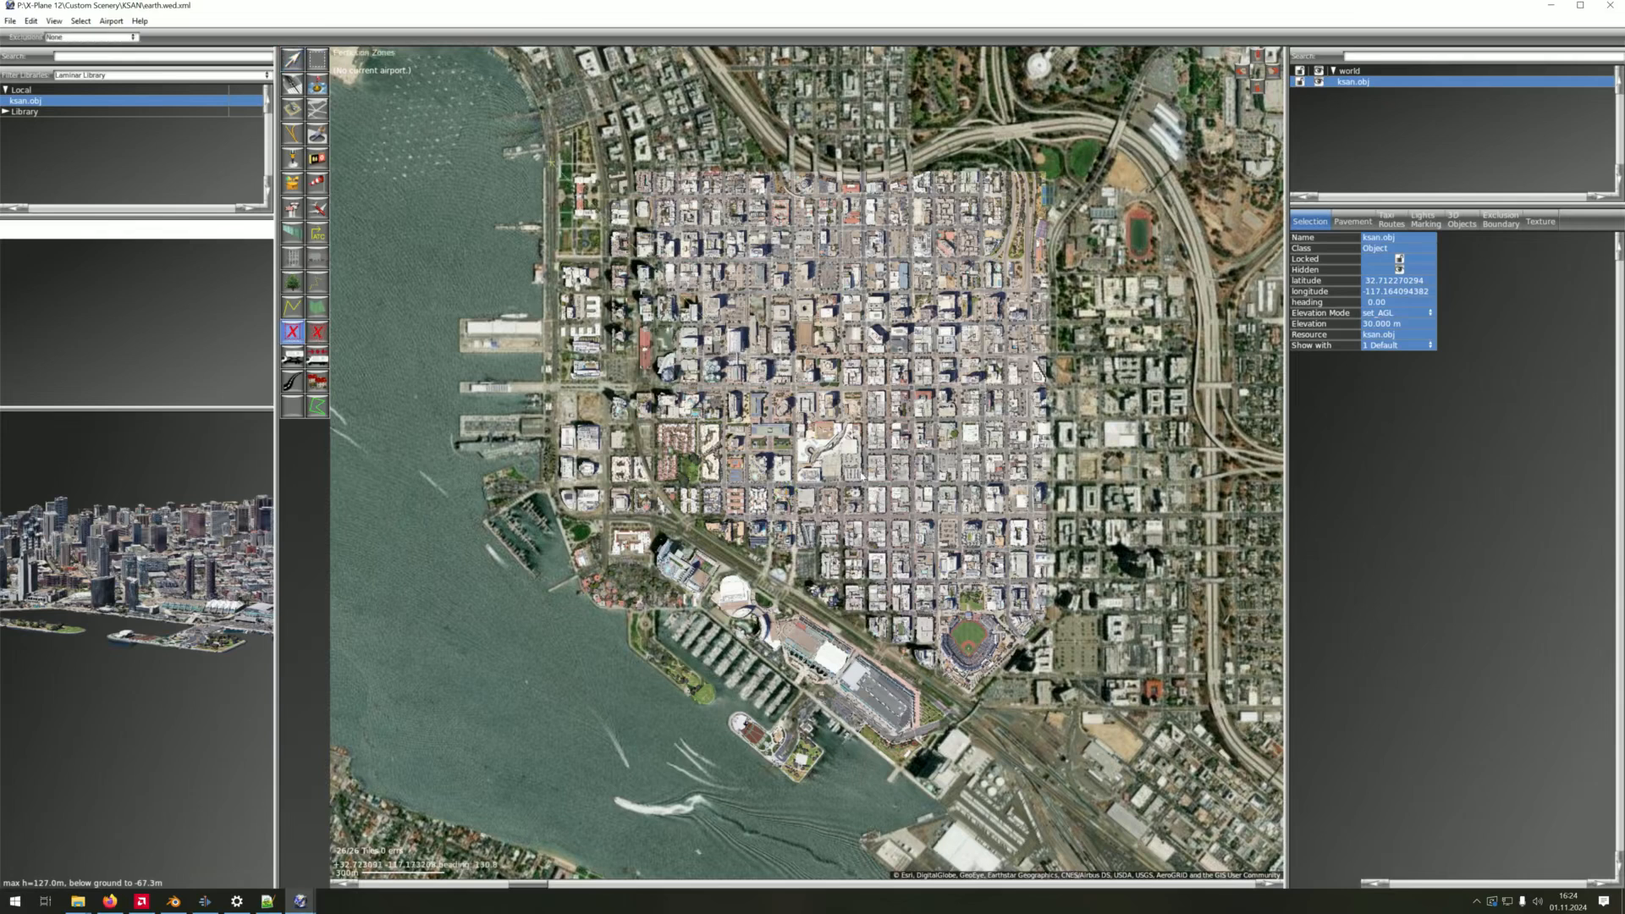
click(1044, 682)
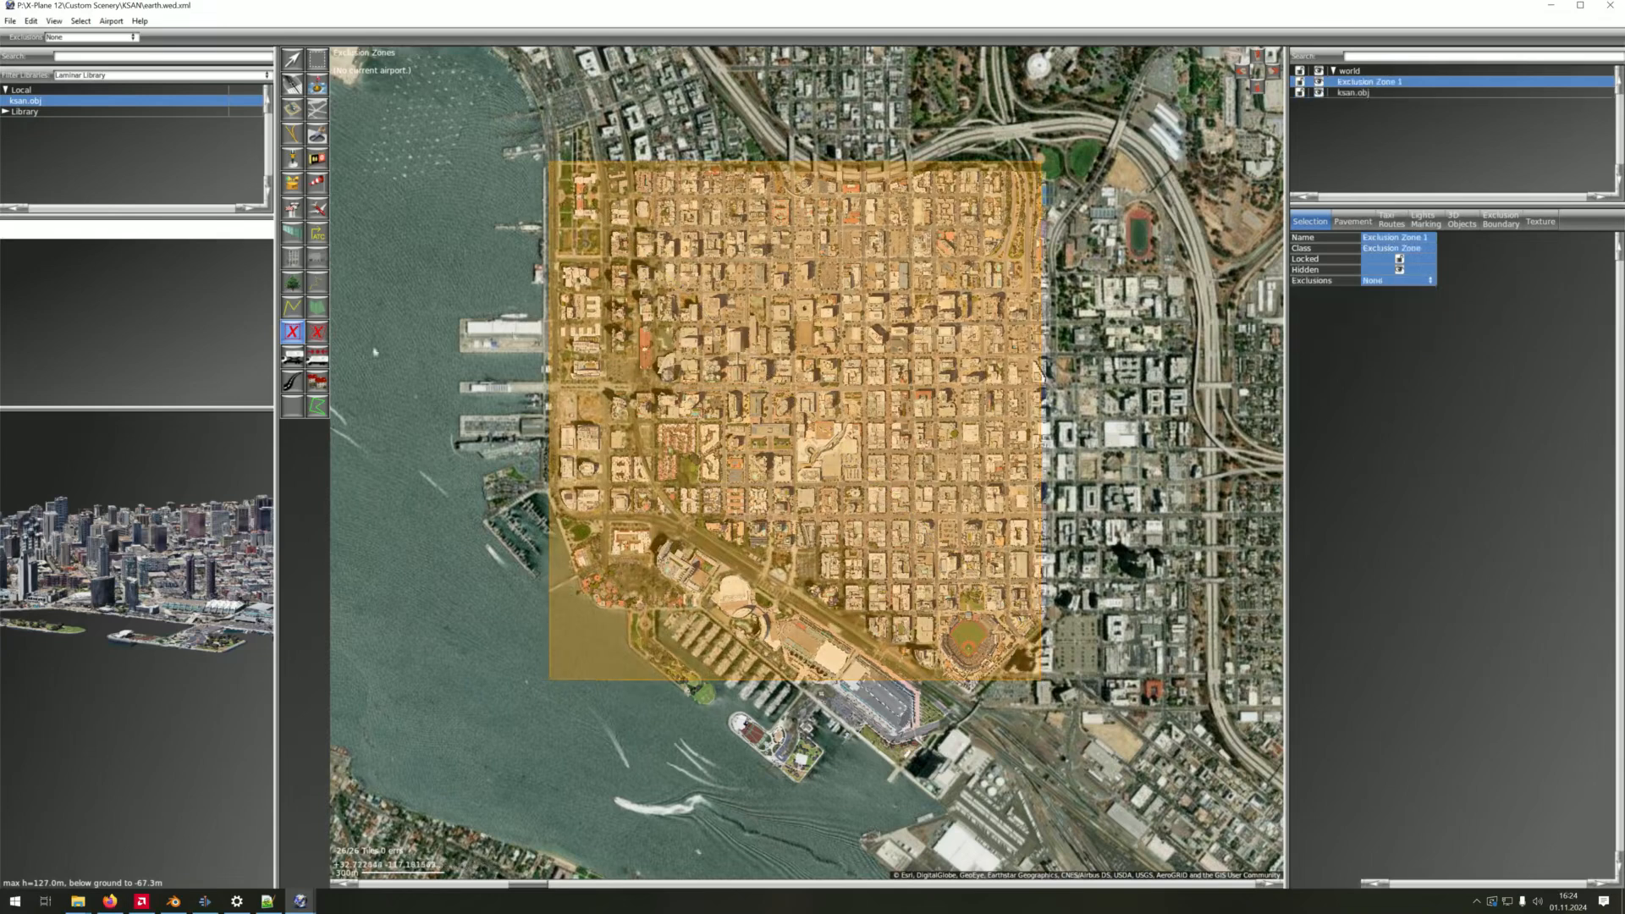
double_click(1040, 401)
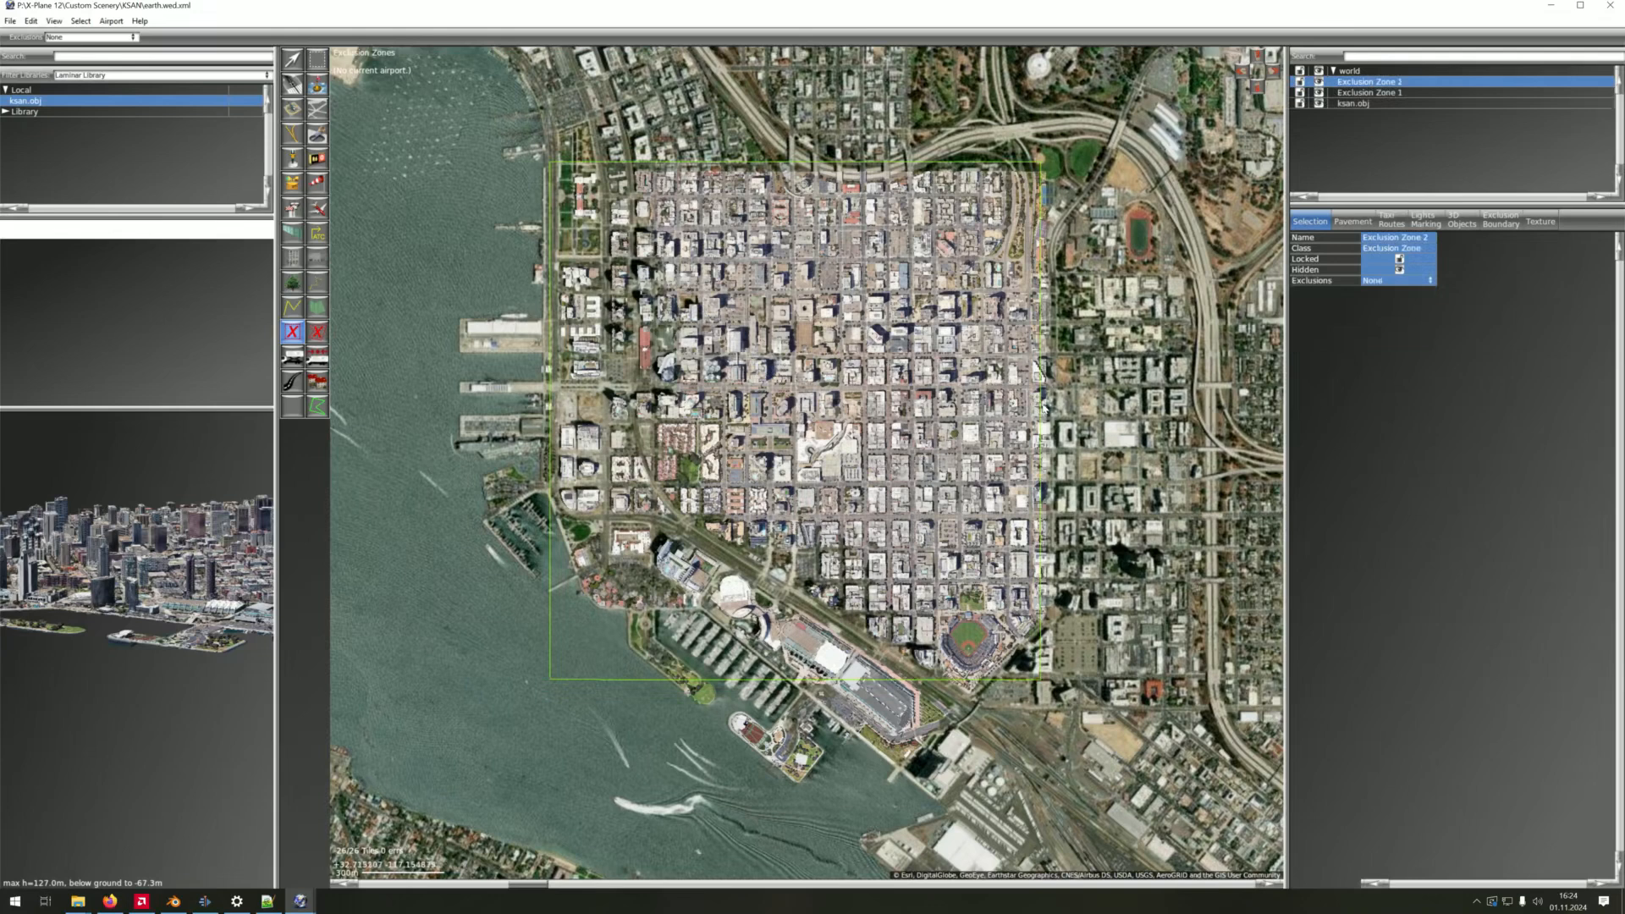
click(292, 59)
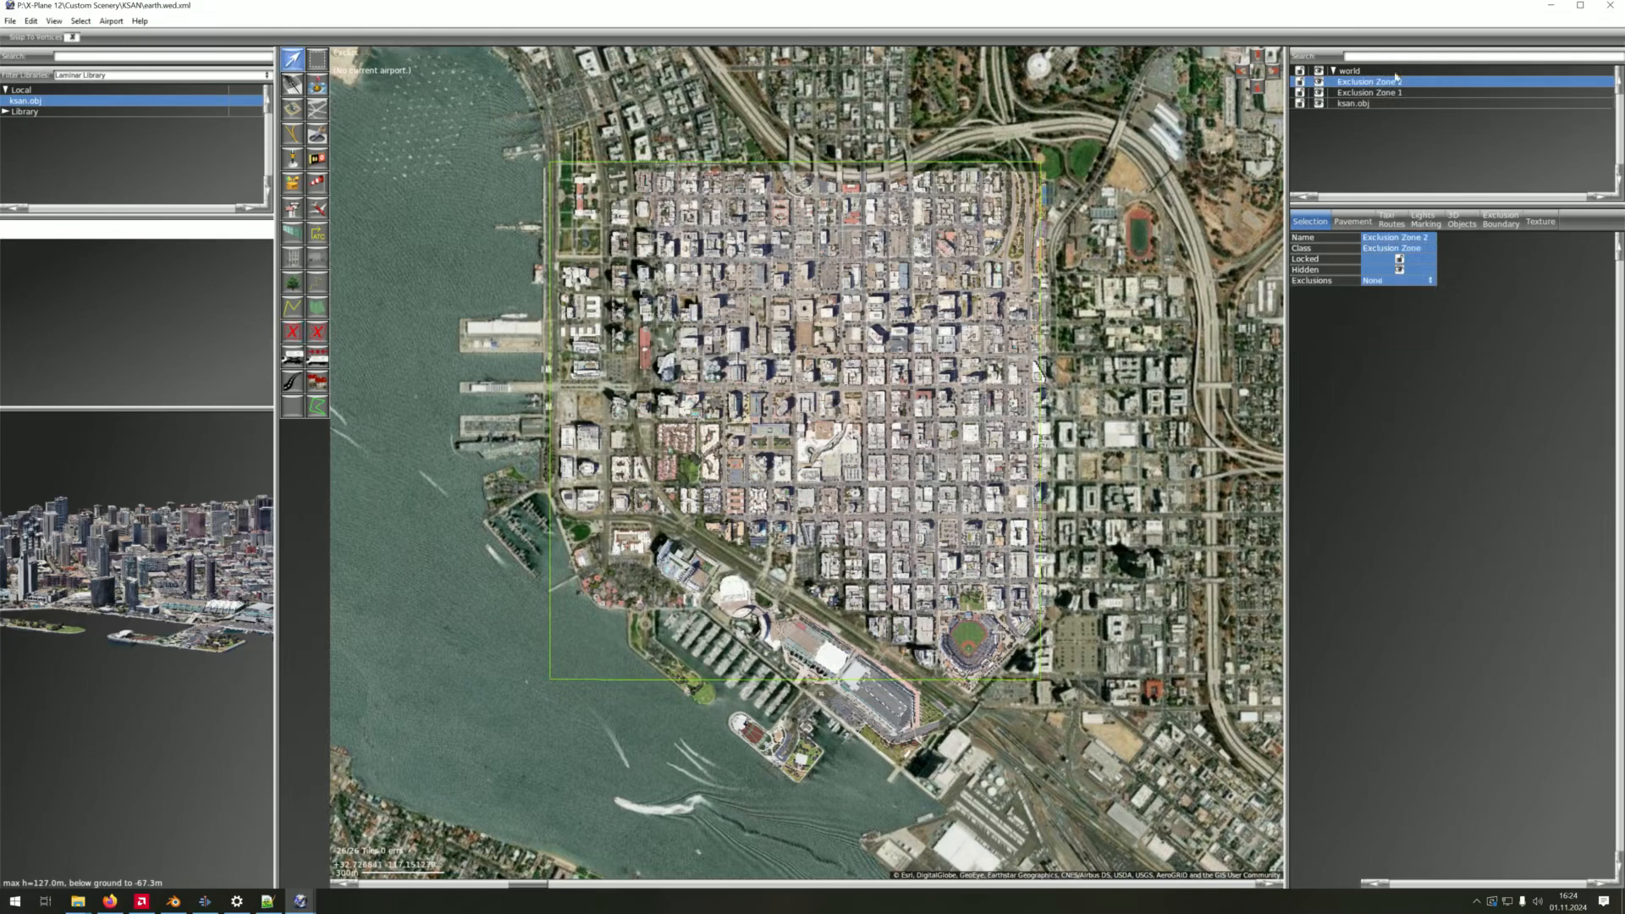
click(1423, 84)
key(Delete)
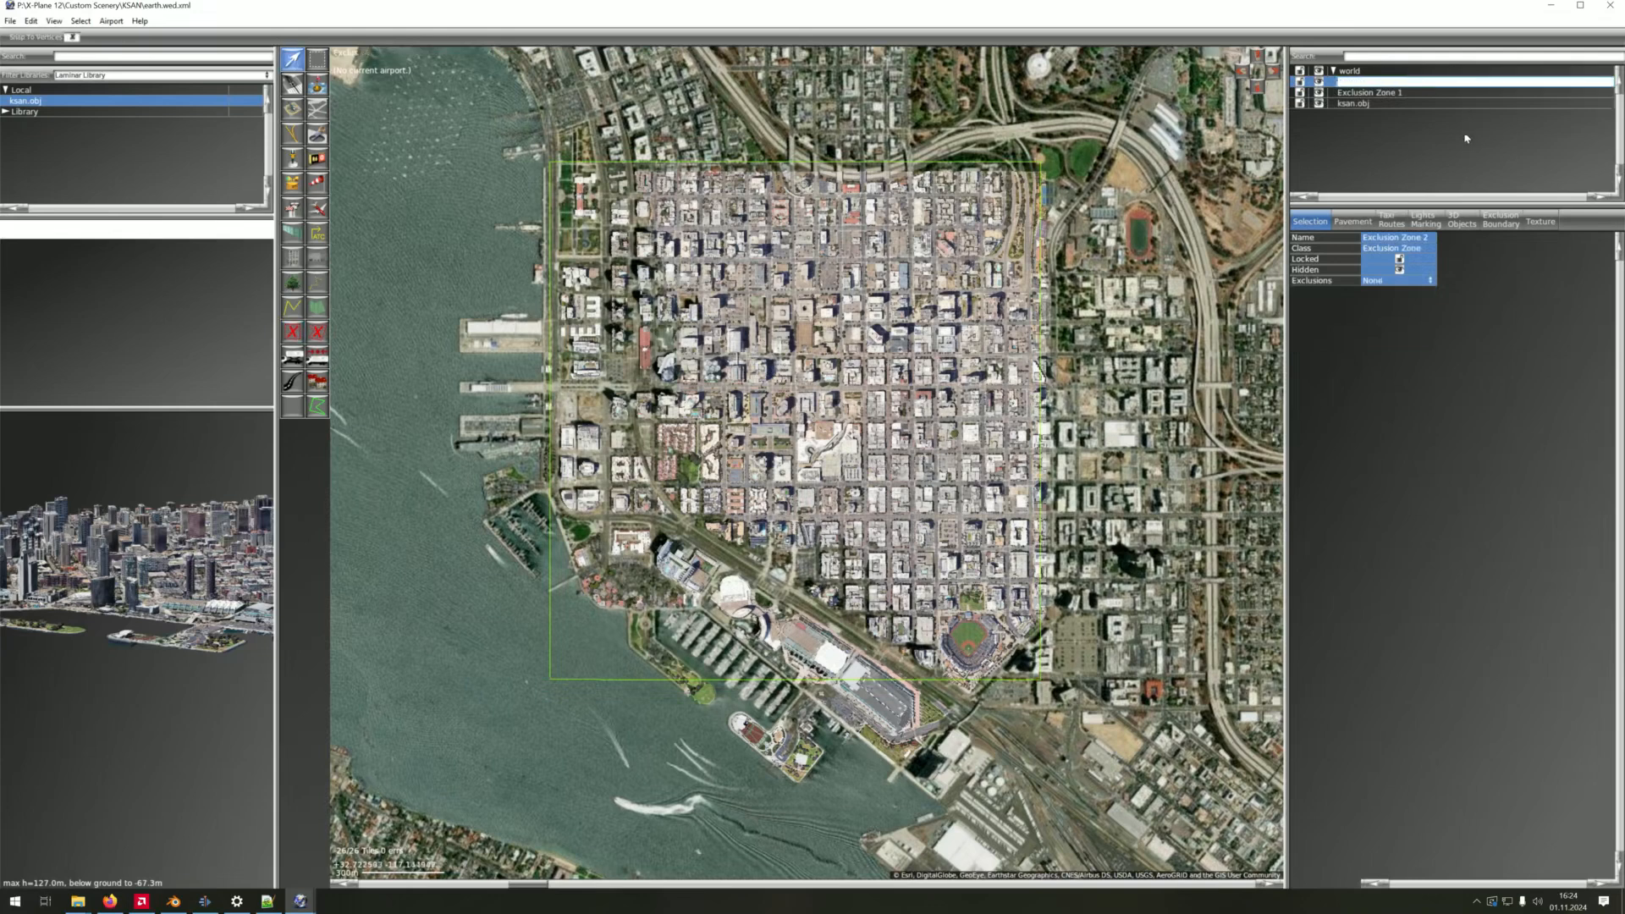
click(1464, 203)
key(Delete)
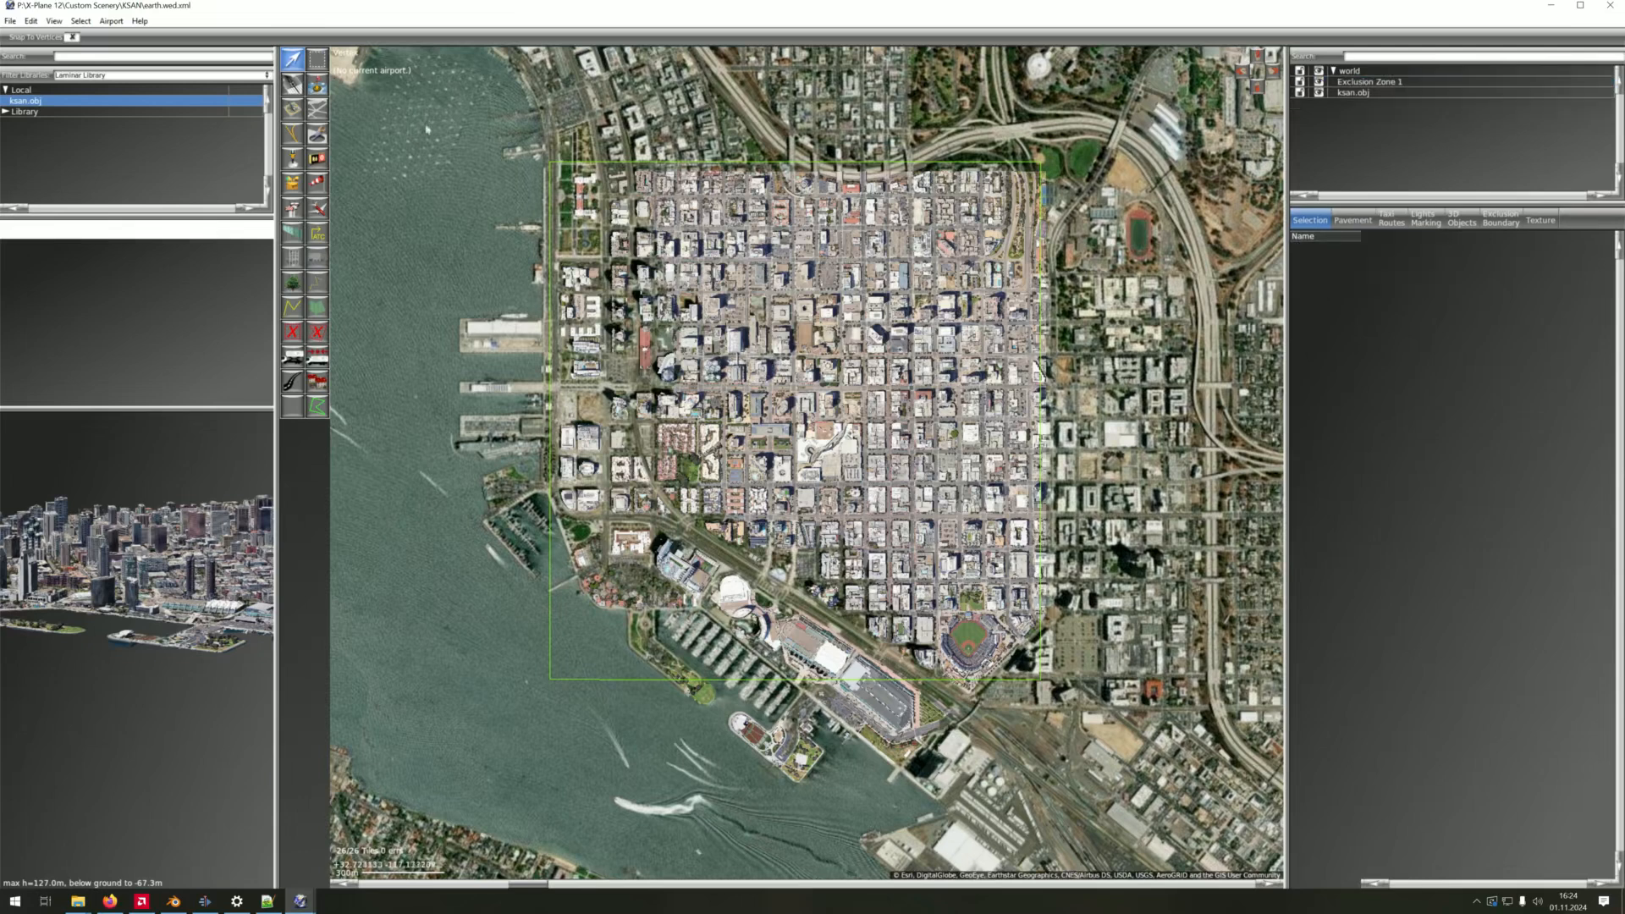
Adjust all four edges of the exclusion zone, extending it south past the marina to cover the whole city model
click(834, 683)
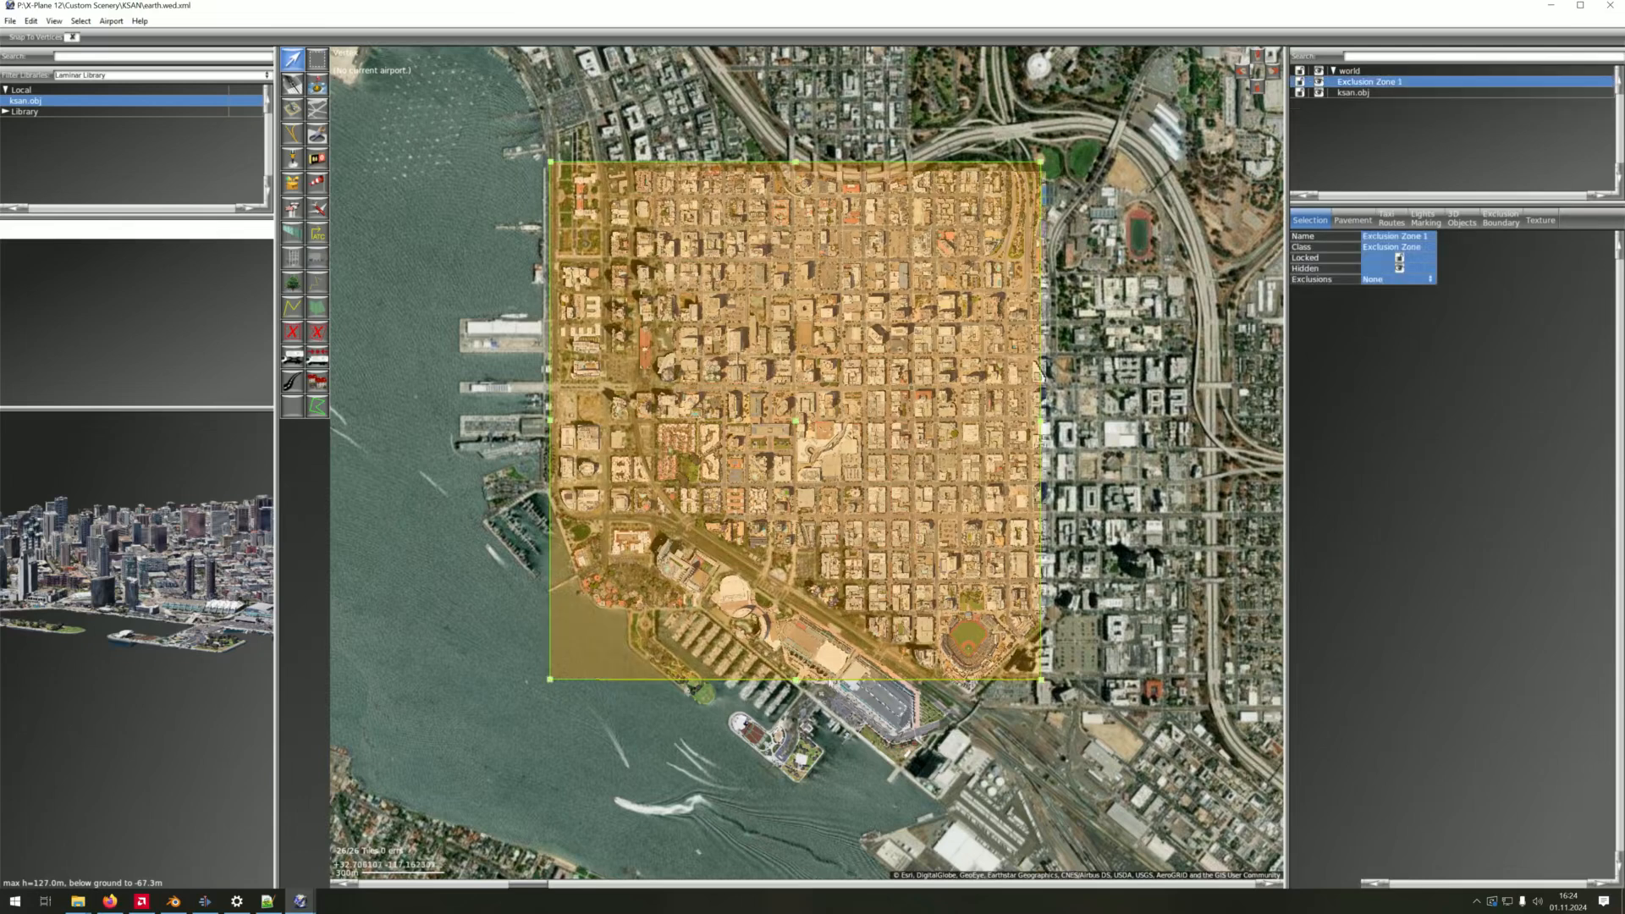
drag(806, 683, 808, 786)
drag(1043, 477, 1053, 478)
drag(548, 484, 555, 479)
drag(803, 161, 807, 174)
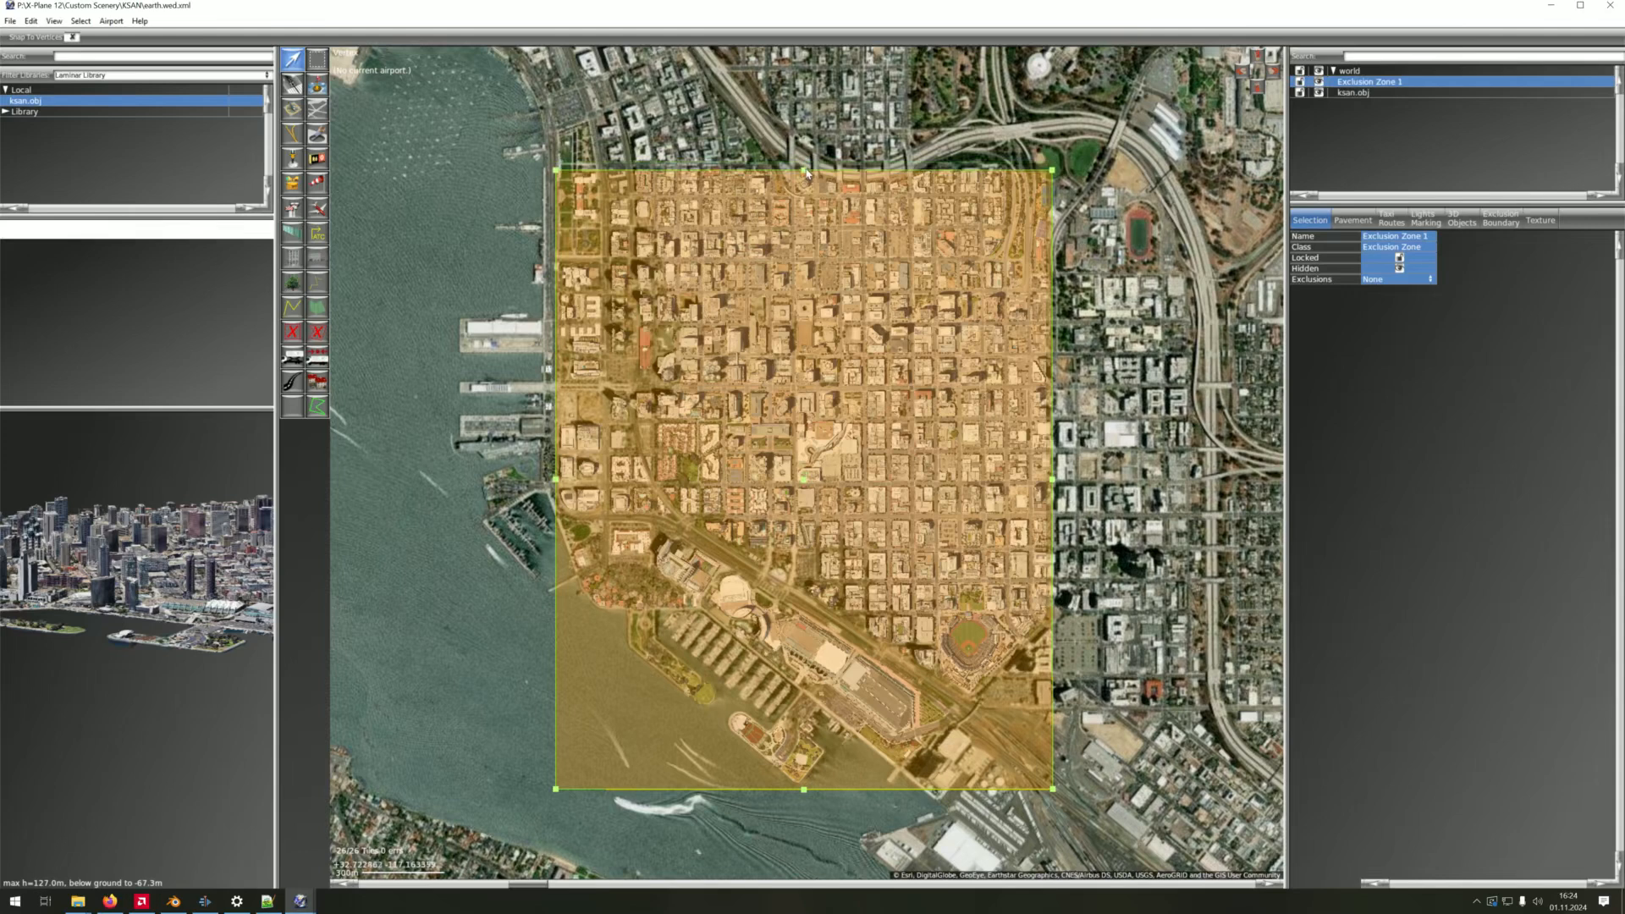
Set the exclusion zone to exclude Objects, Facades and Draped Polygons
click(1377, 281)
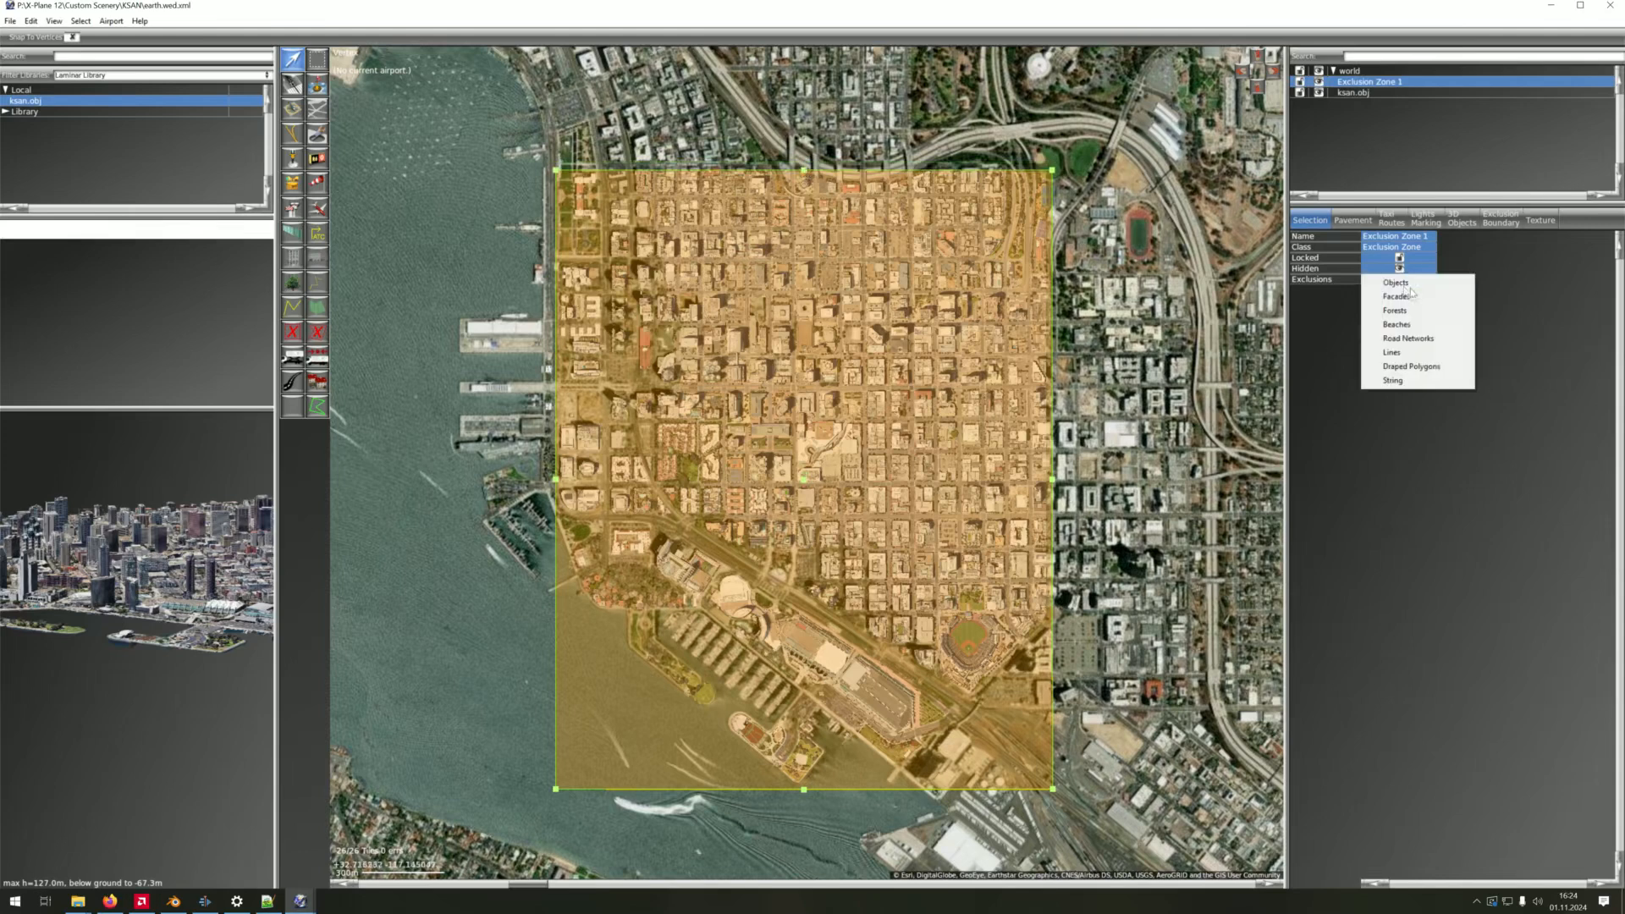
click(1396, 283)
click(1401, 280)
click(1397, 297)
click(1399, 279)
click(1430, 368)
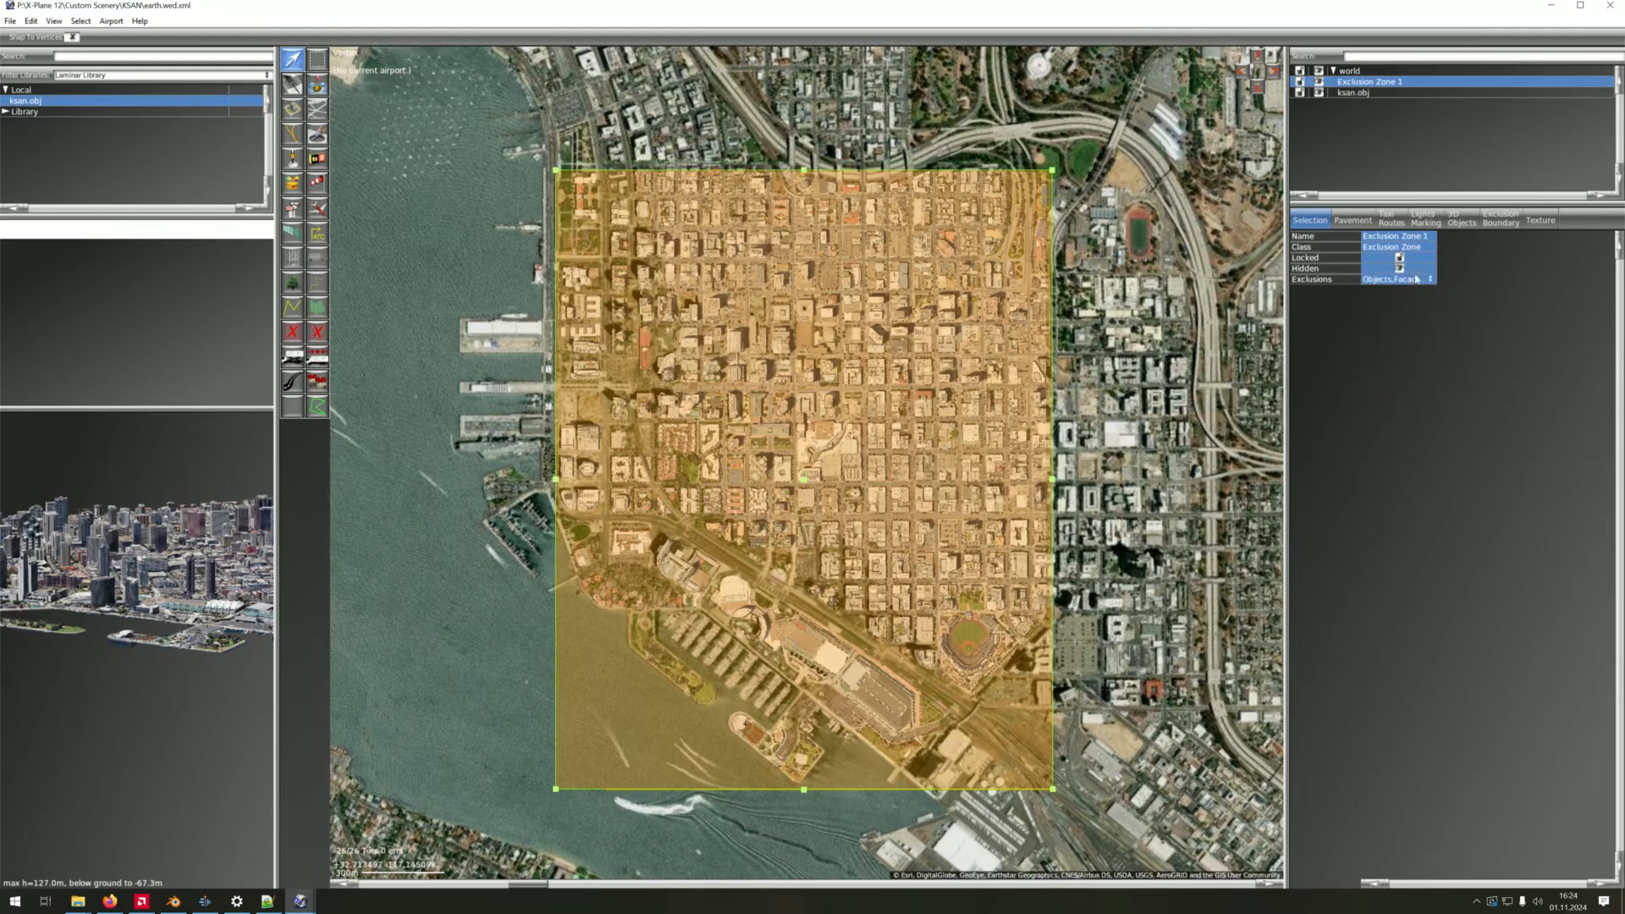
Save the scenery package and export it for X-Plane 12.1.2
click(12, 22)
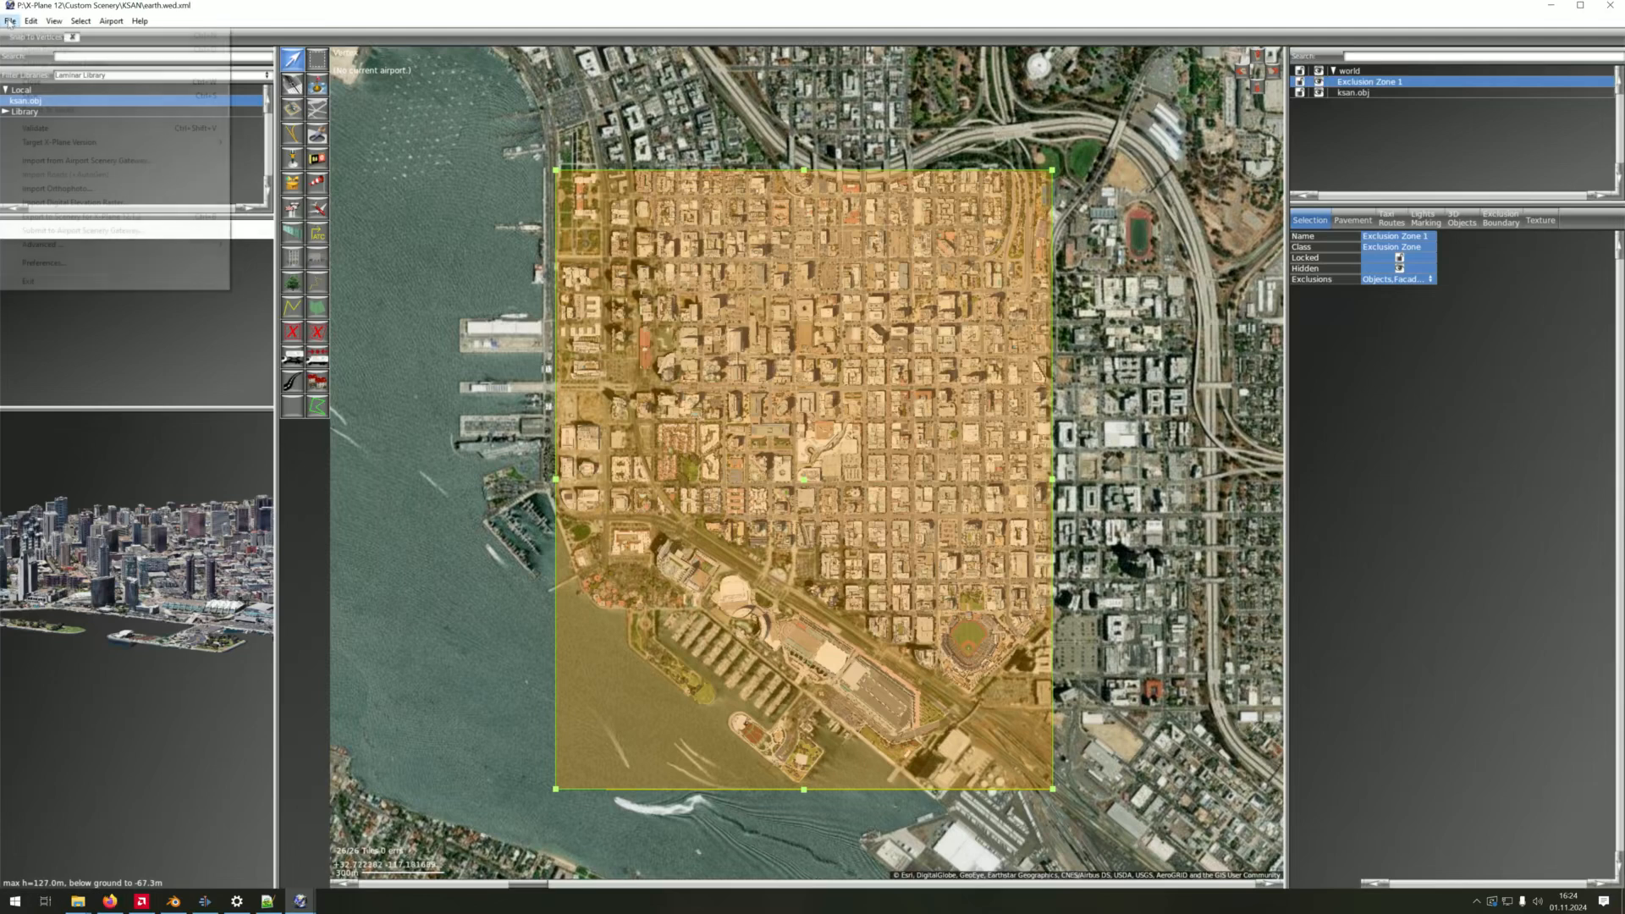
click(54, 97)
click(10, 21)
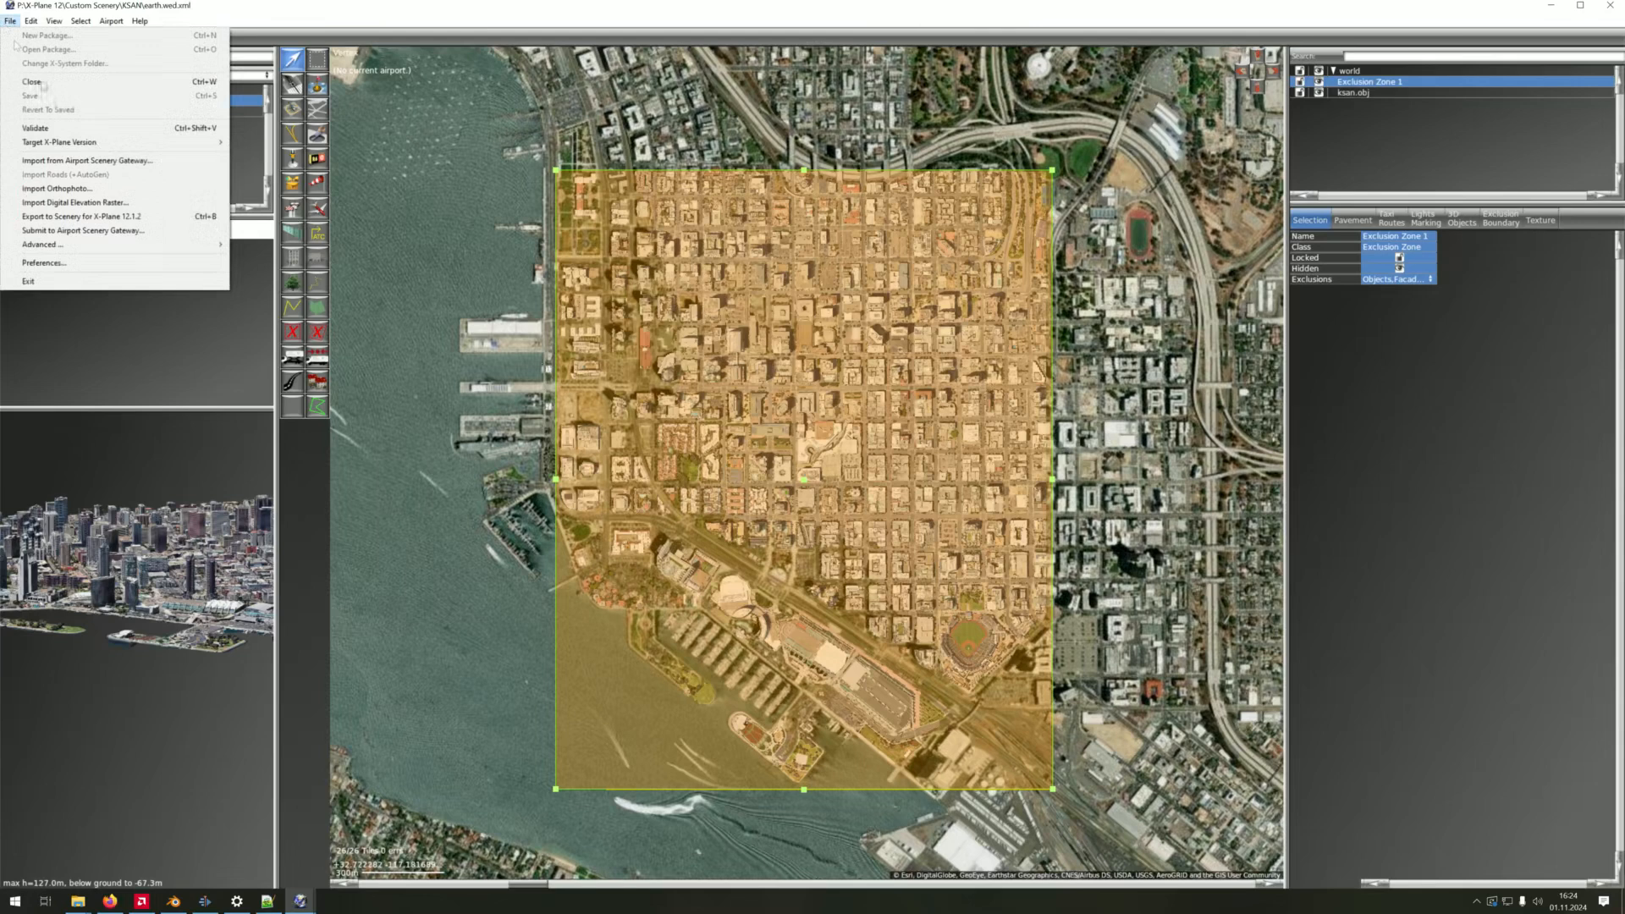
click(139, 220)
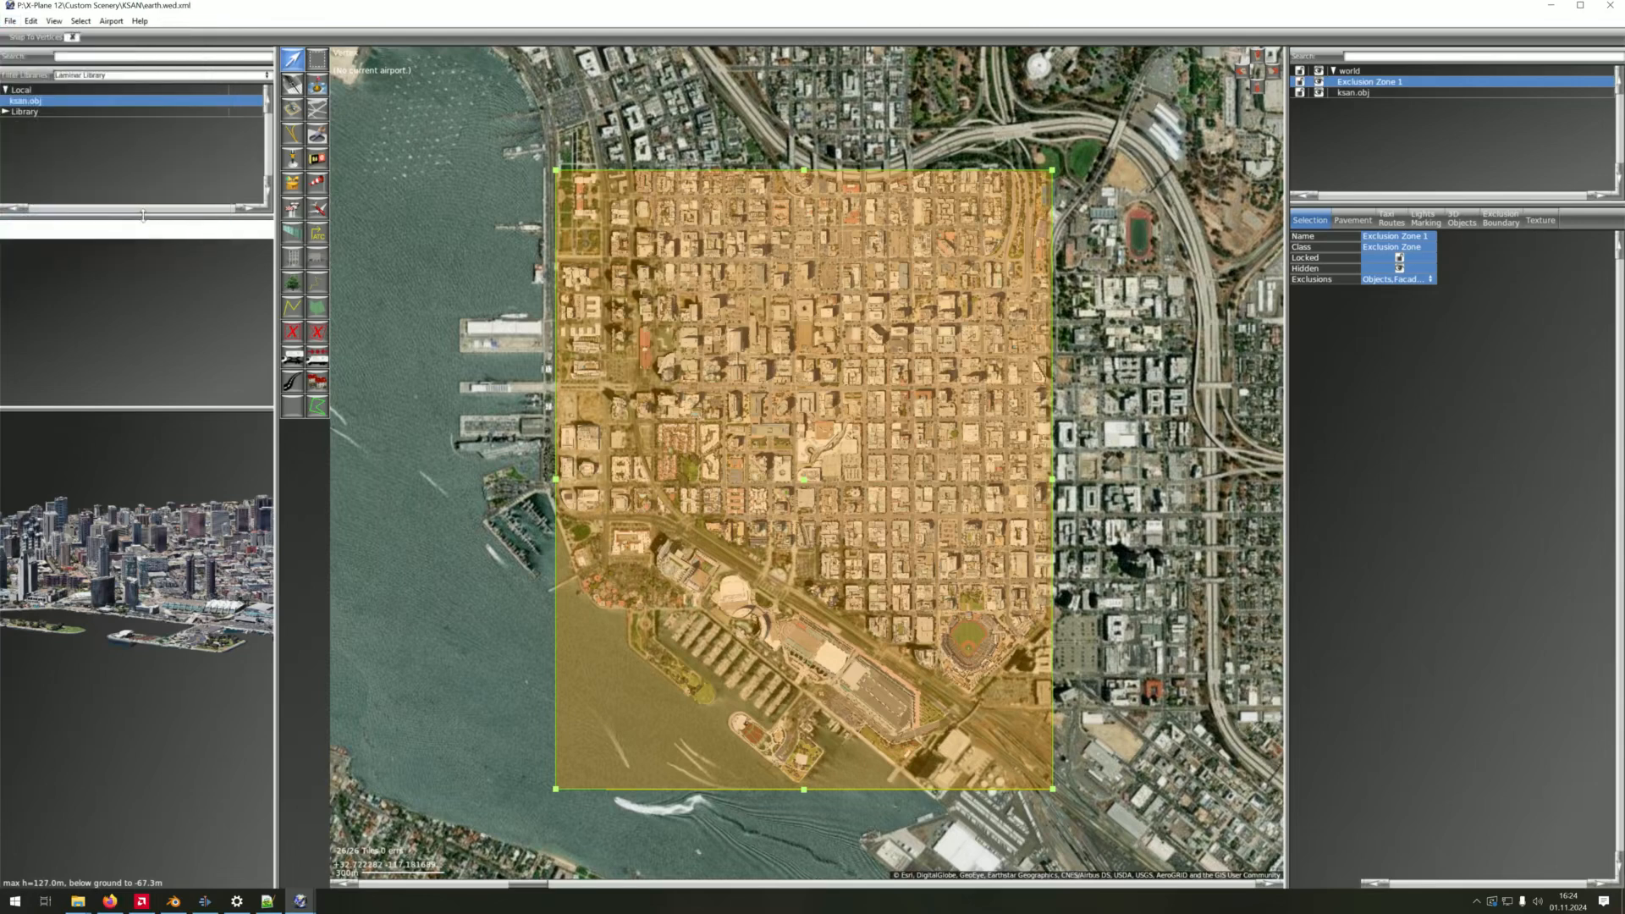
Switch to File Explorer and check the exported scenery files in the KSAN folder under Custom Scenery
mouse_move(77, 902)
click(30, 864)
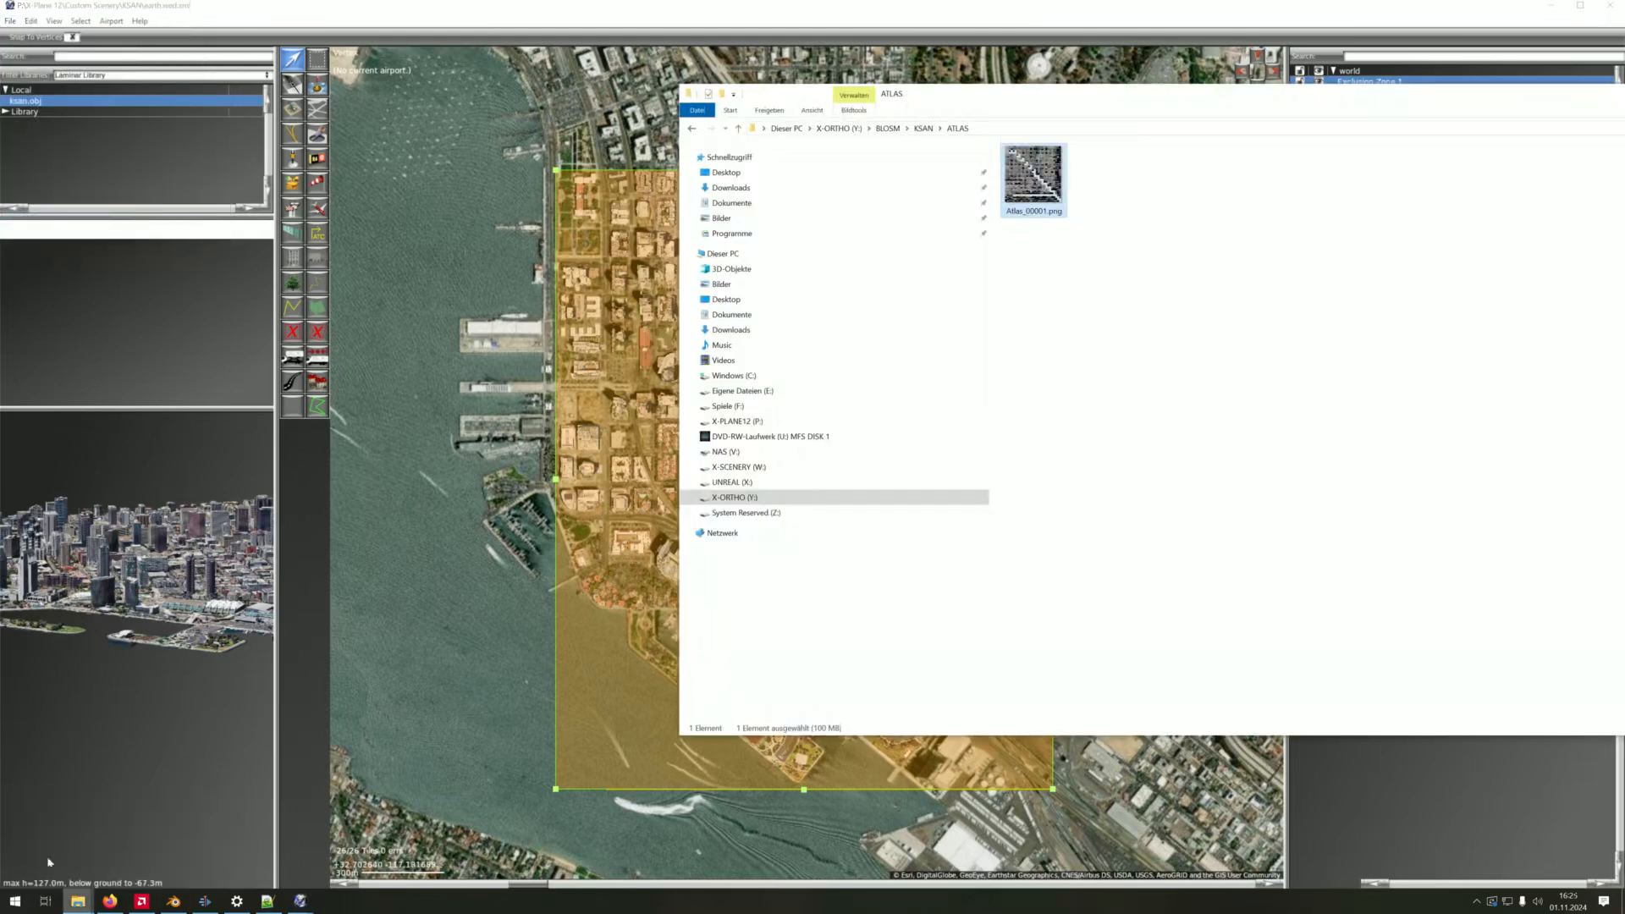
click(783, 421)
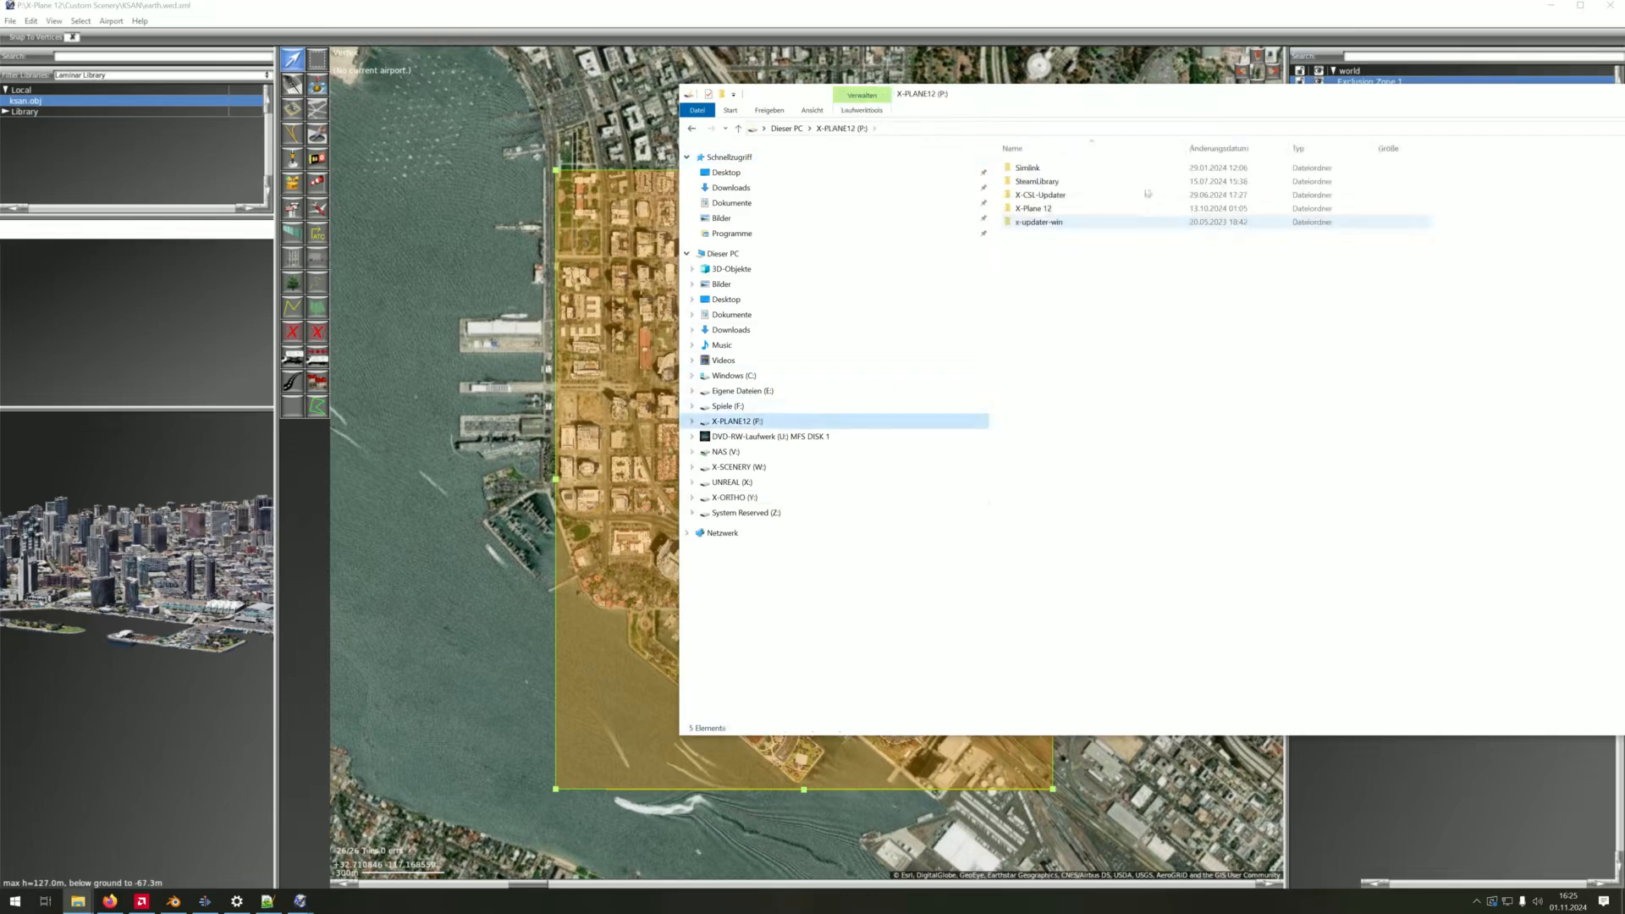
click(1077, 212)
click(79, 901)
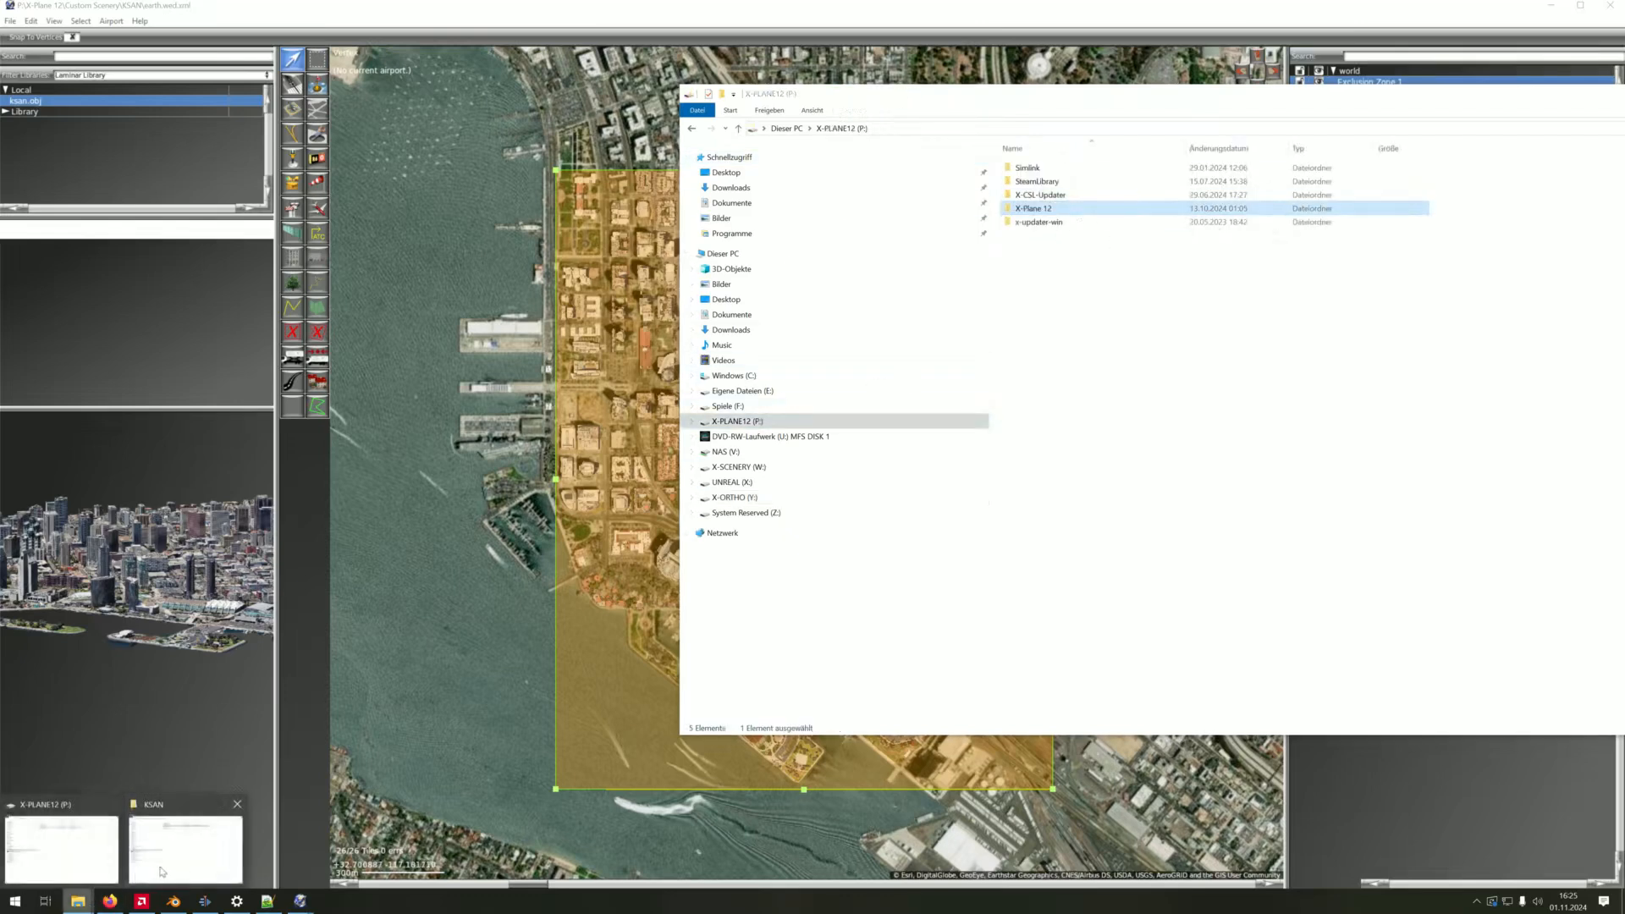
click(174, 849)
drag(413, 17, 866, 138)
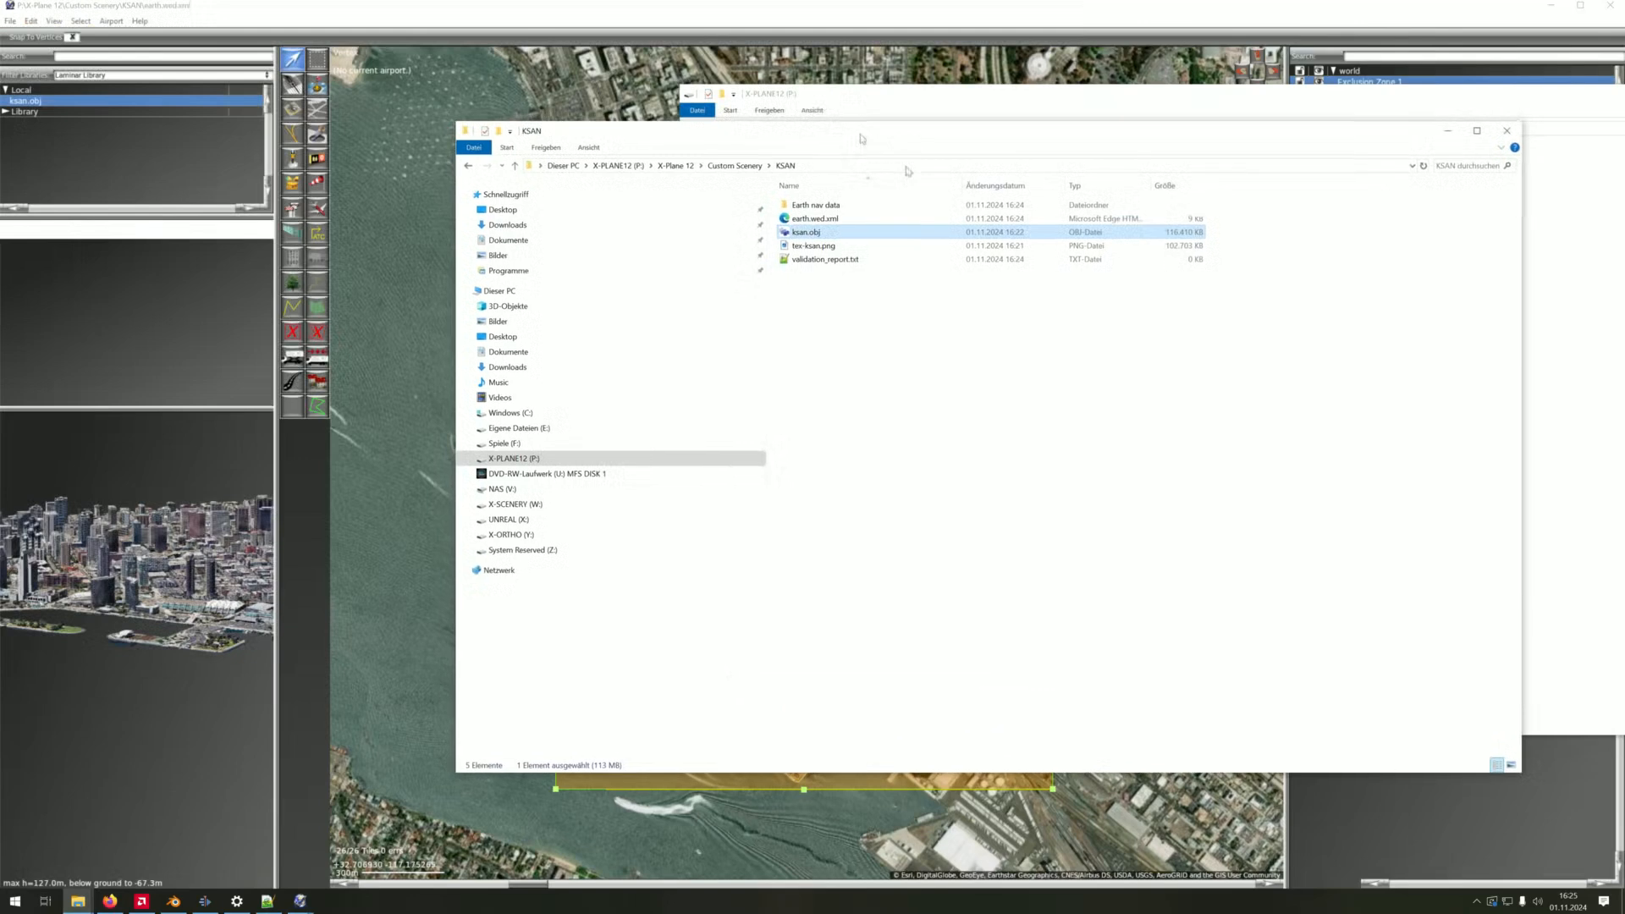
click(834, 260)
click(817, 246)
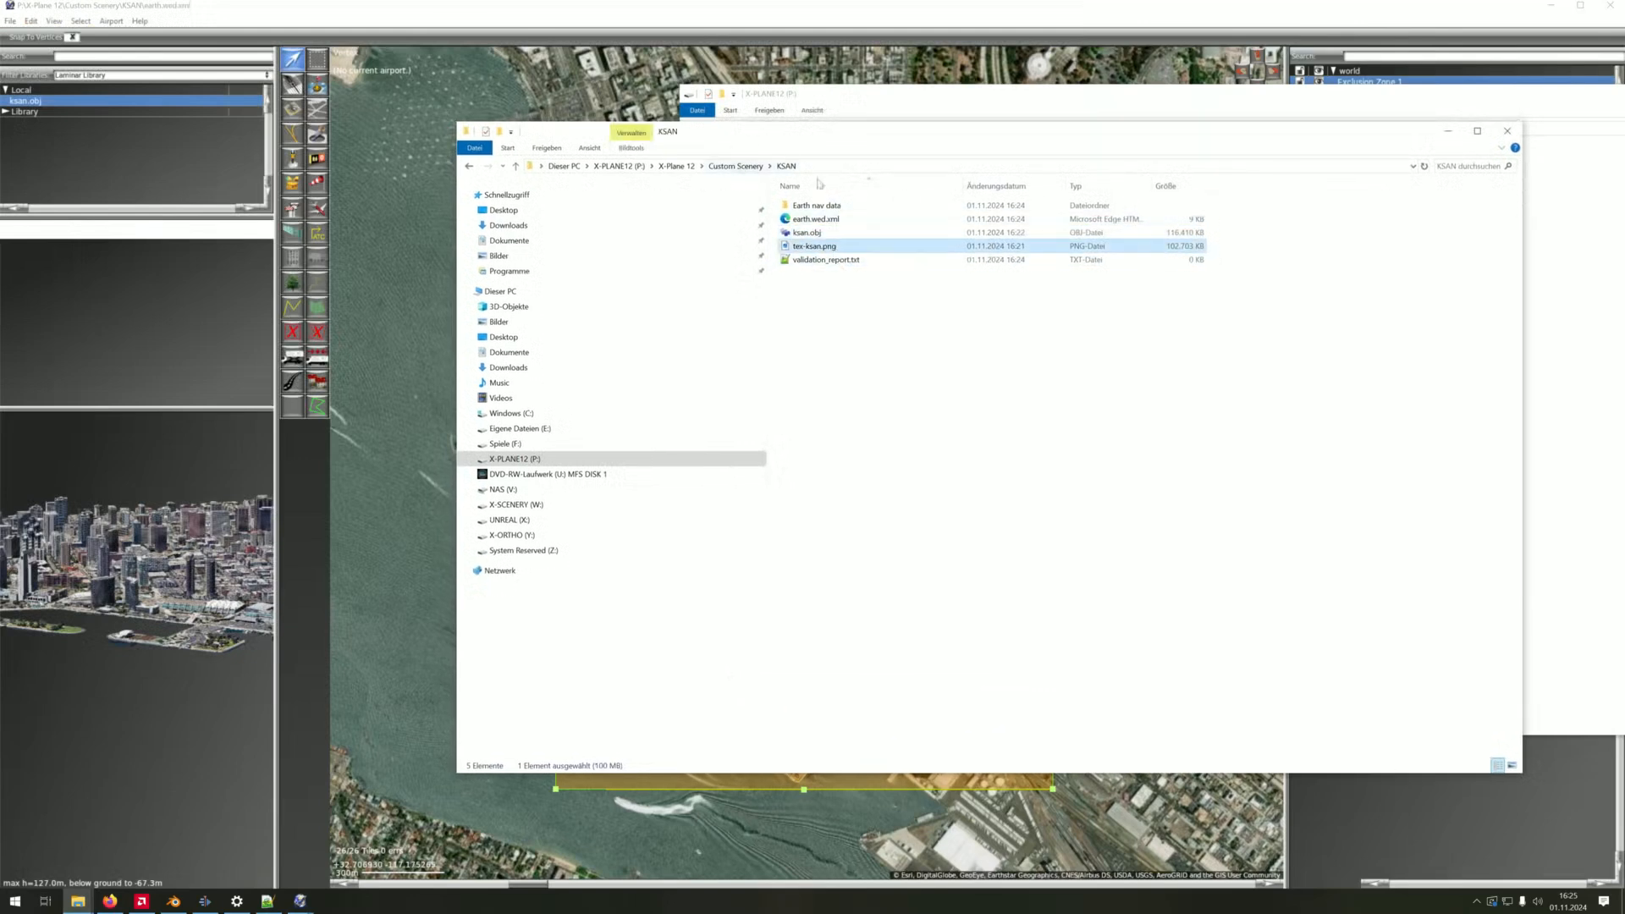
click(951, 364)
Switch to Notepad++, close ksan.obj and copy the "SCENERY_PACK Custom Scenery/" prefix from the Kumlinge line in scenery_packs.ini
click(268, 901)
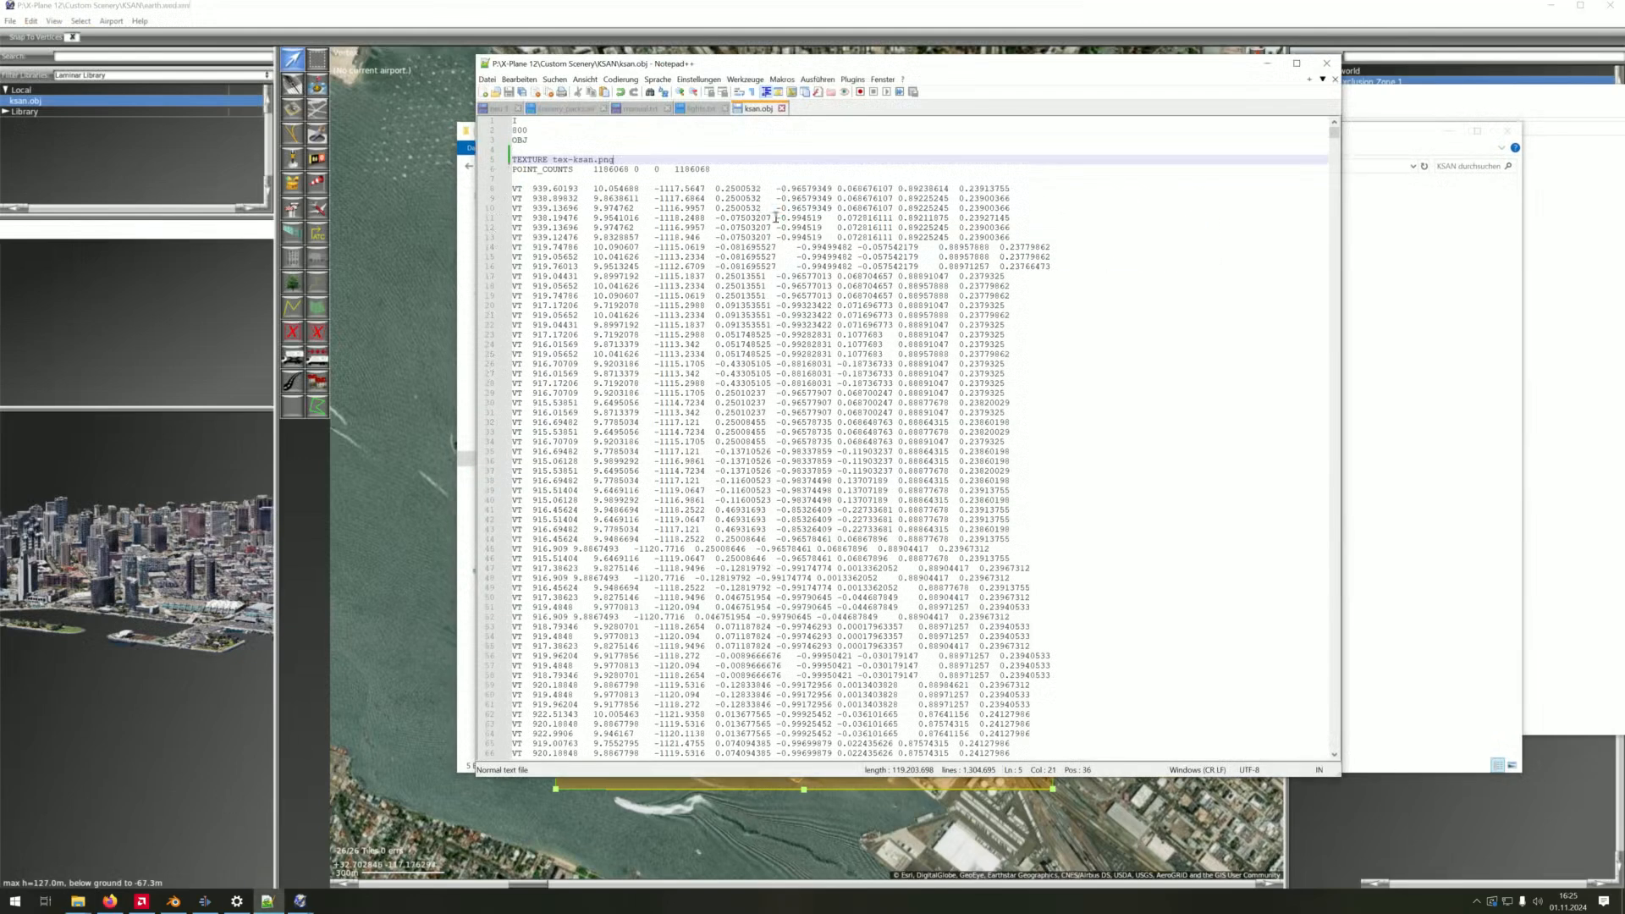
click(783, 108)
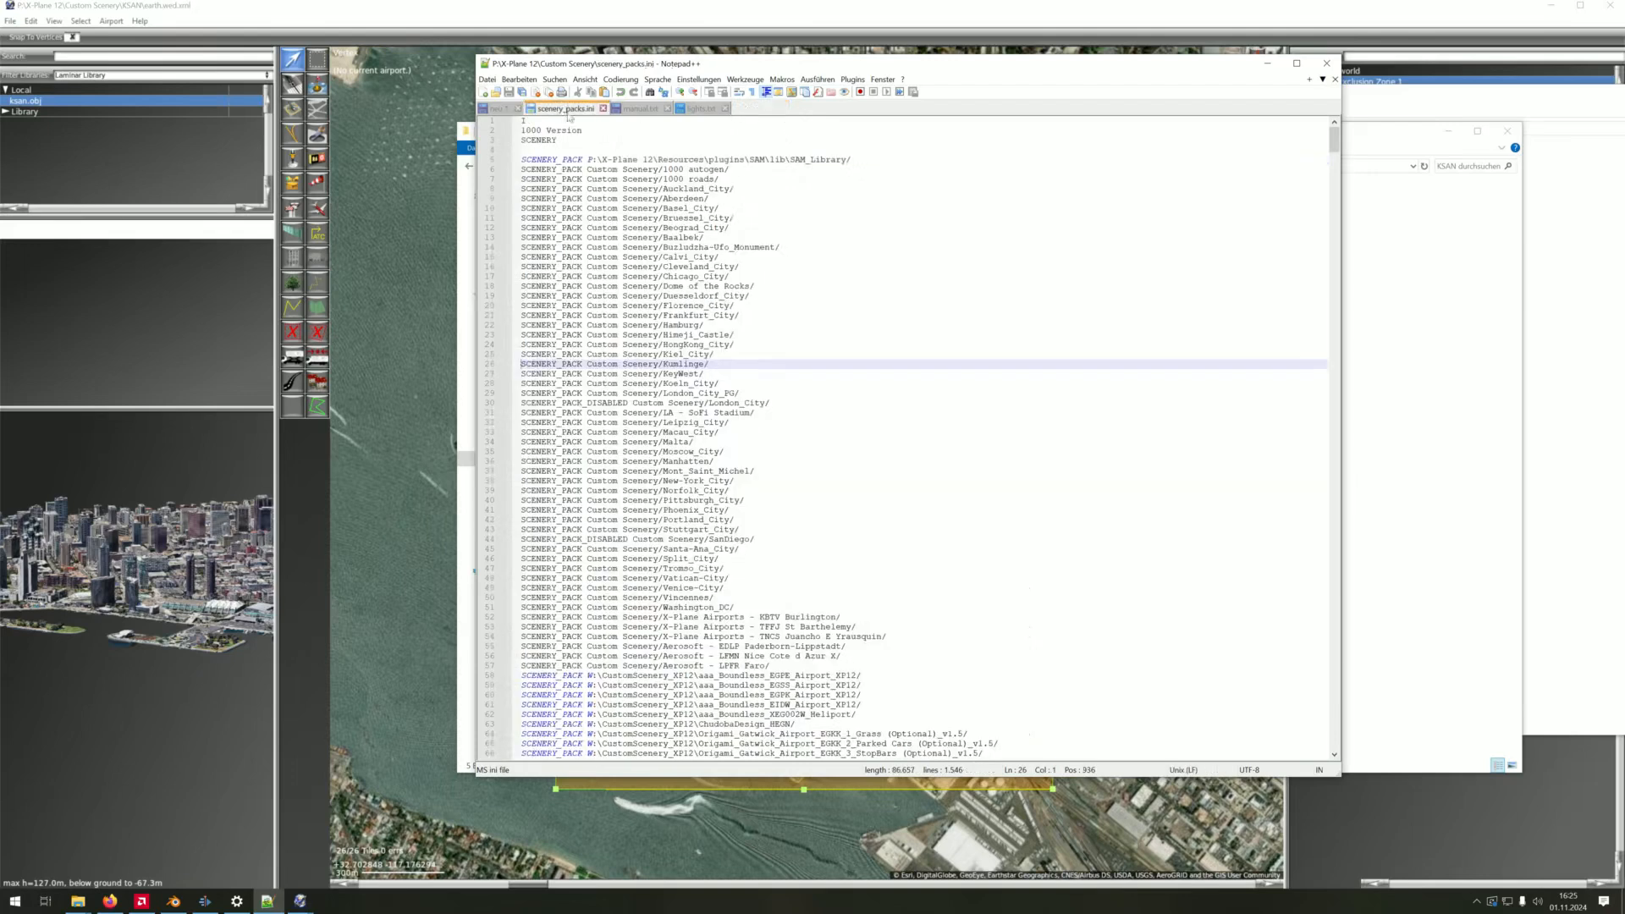
drag(670, 365, 506, 373)
click(664, 356)
click(661, 364)
drag(661, 364, 516, 365)
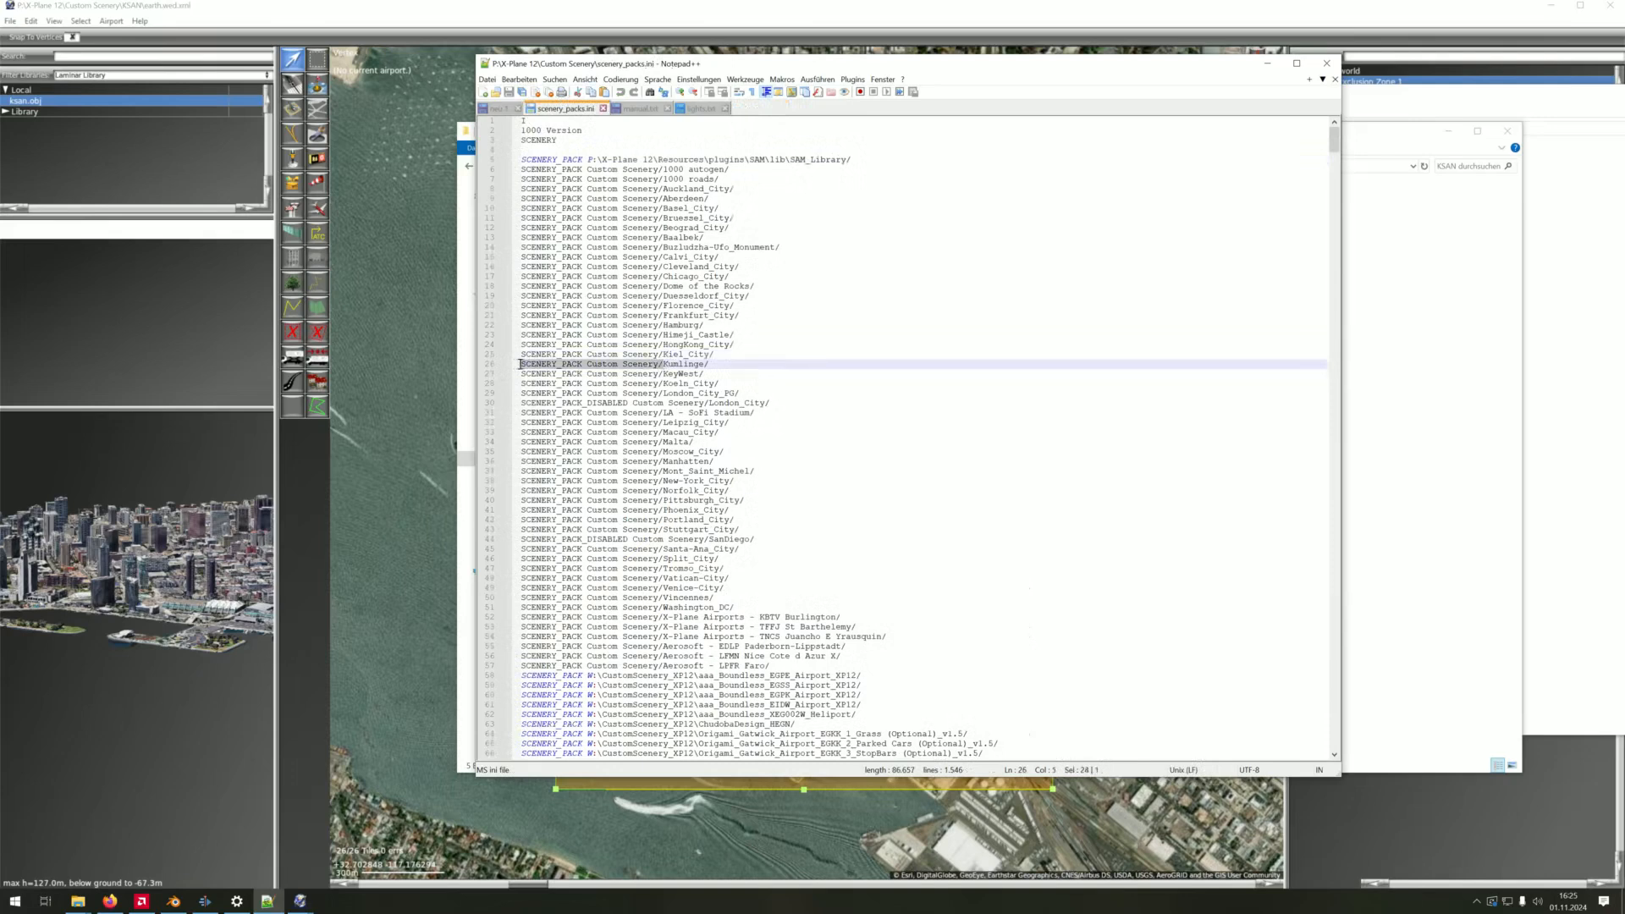
key(ctrl+c)
Add the line SCENERY_PACK Custom Scenery/KSAN/ below the Kumlinge entry and save scenery_packs.ini
click(725, 365)
key(Return)
key(ctrl+v)
text(KSAN)
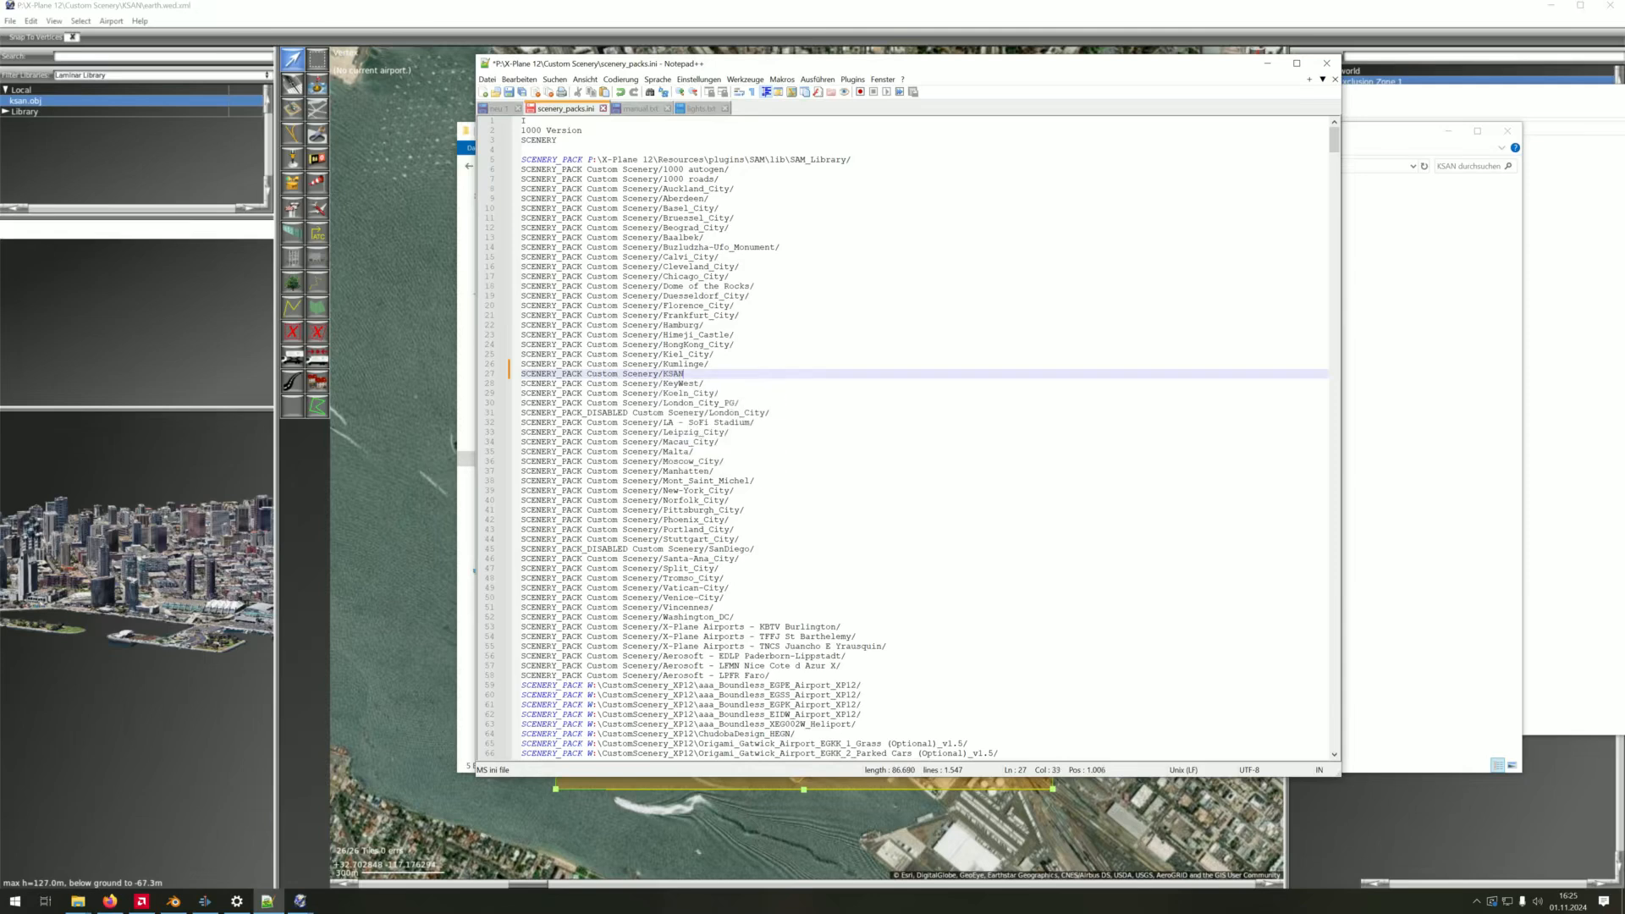
text(/)
click(510, 92)
Show the desktop and launch X-Plane 12
click(1623, 906)
right_click(1434, 767)
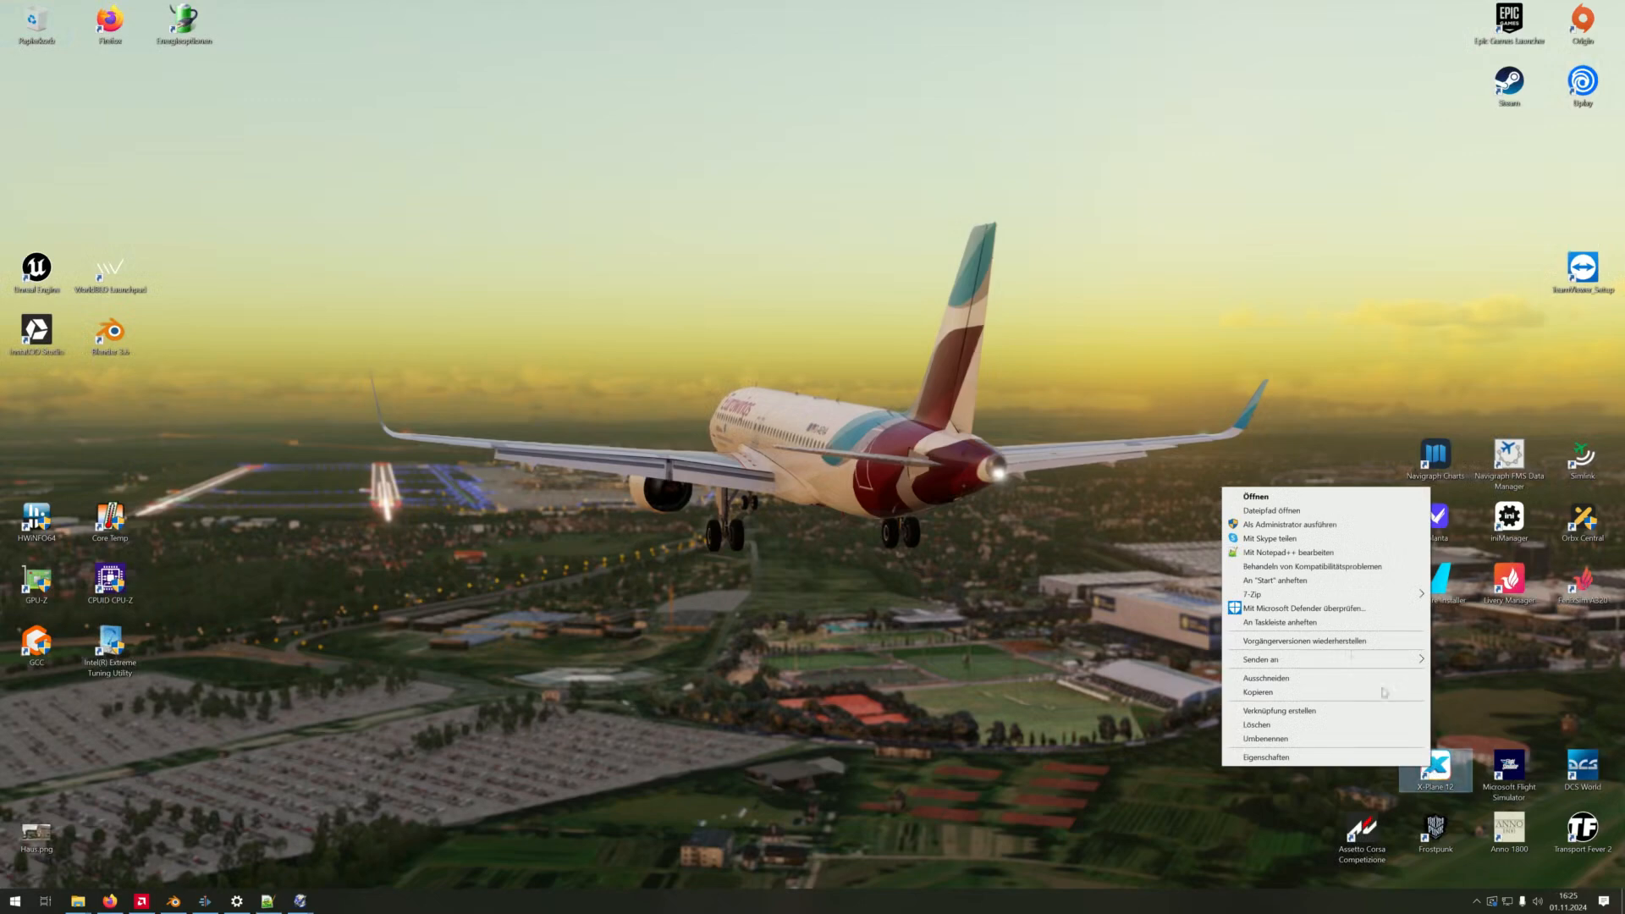
click(1269, 497)
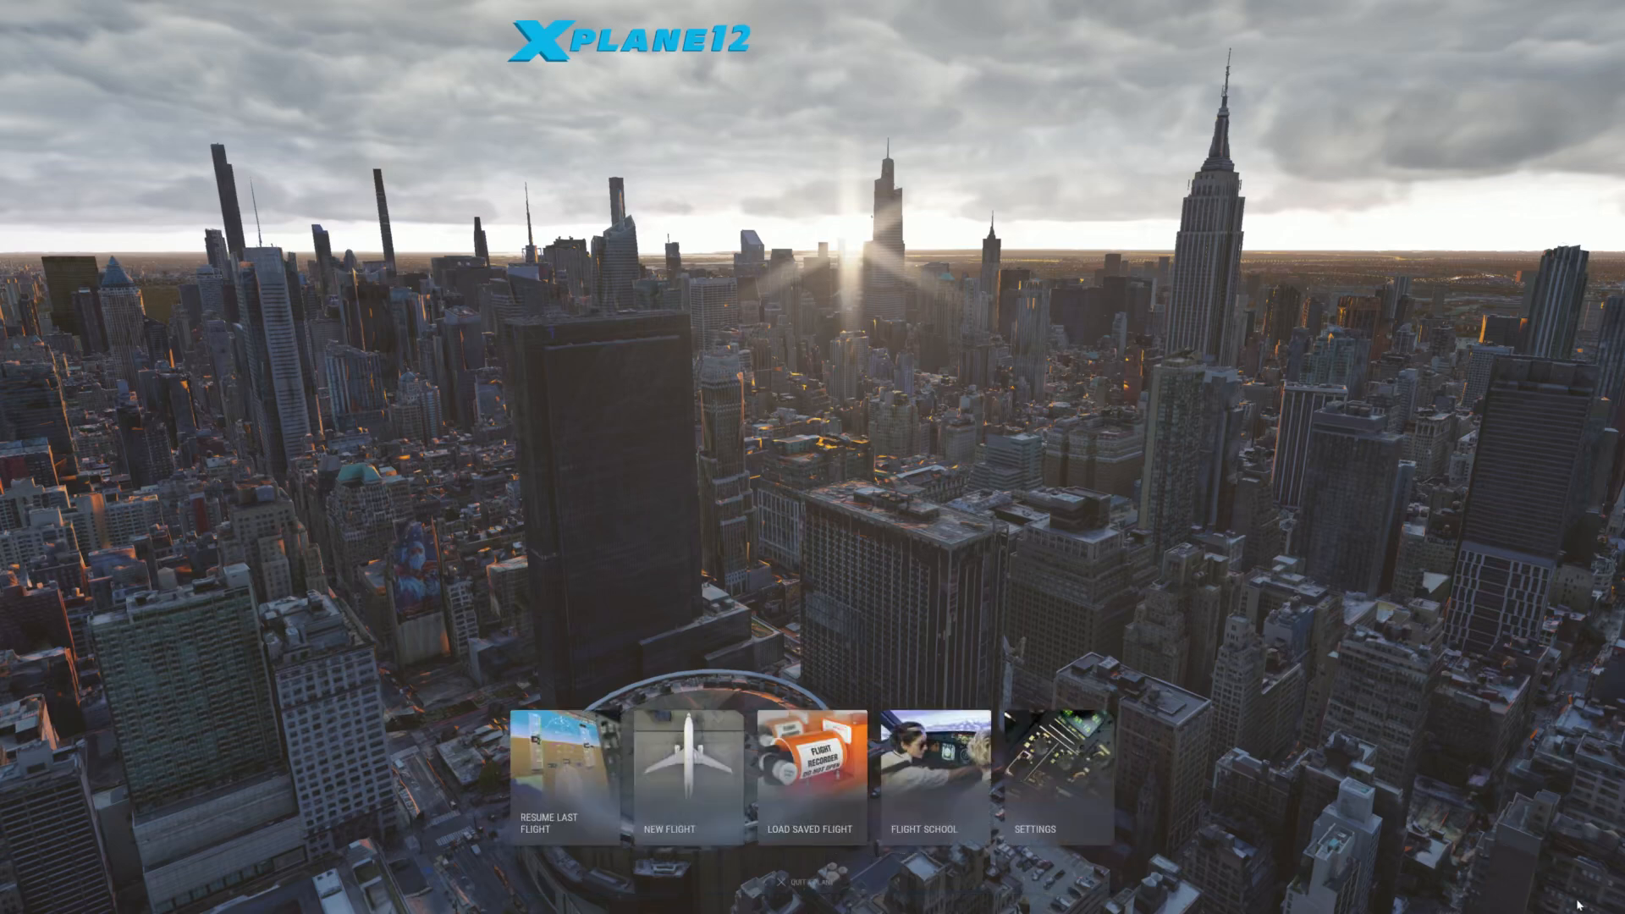
Begin setting up a new flight and search the airport list for ksan
click(688, 779)
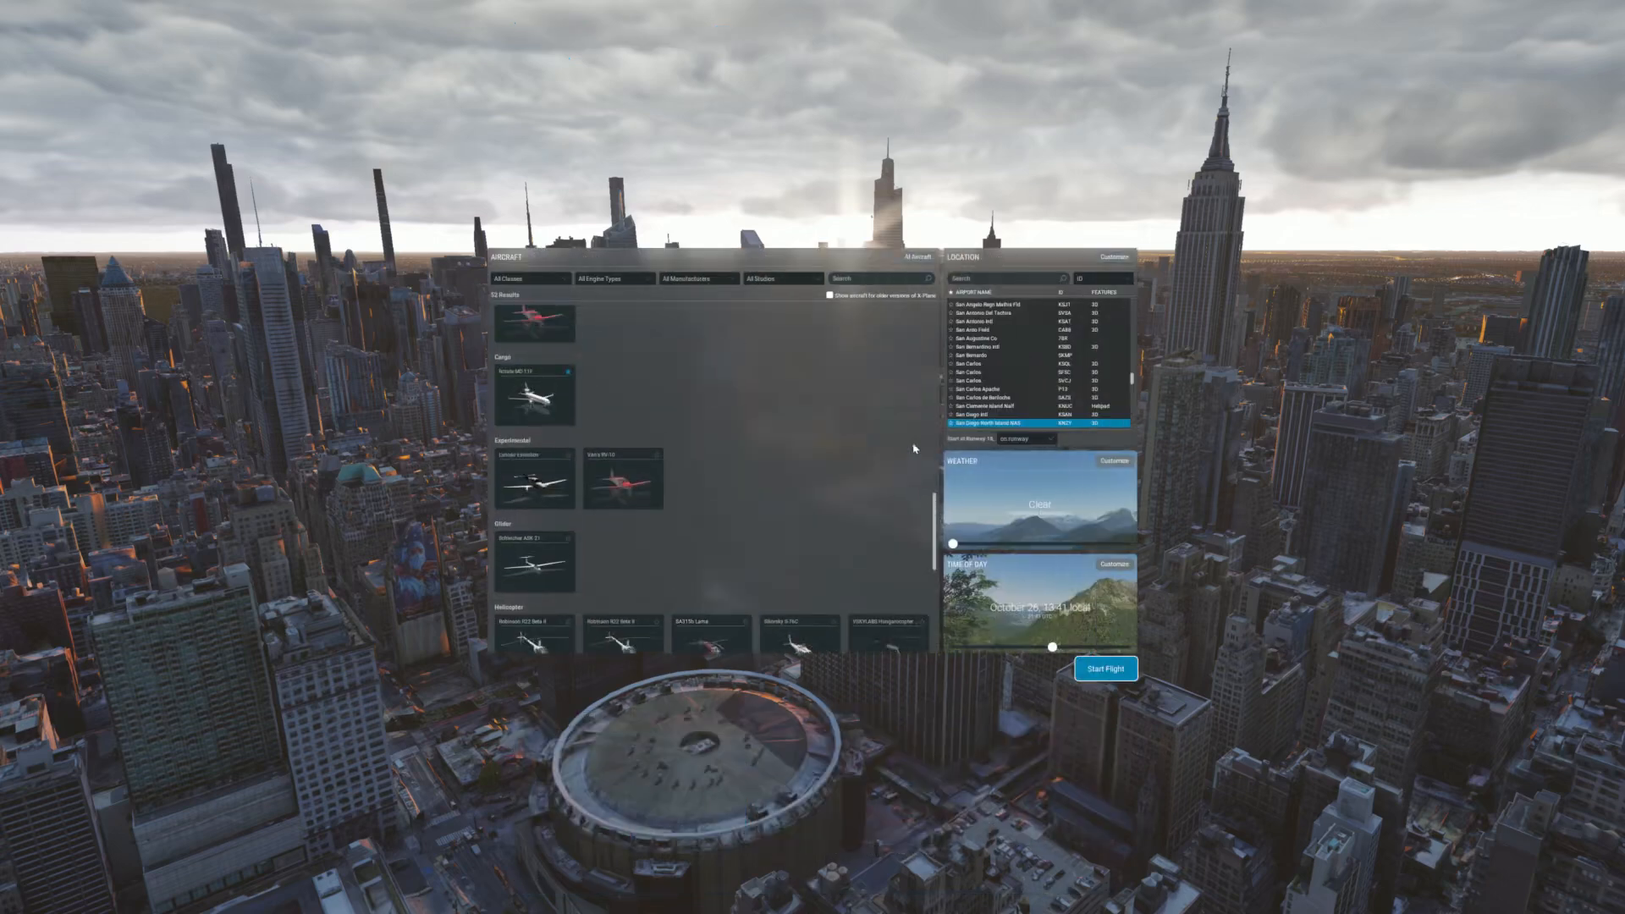
click(998, 280)
text(ksan)
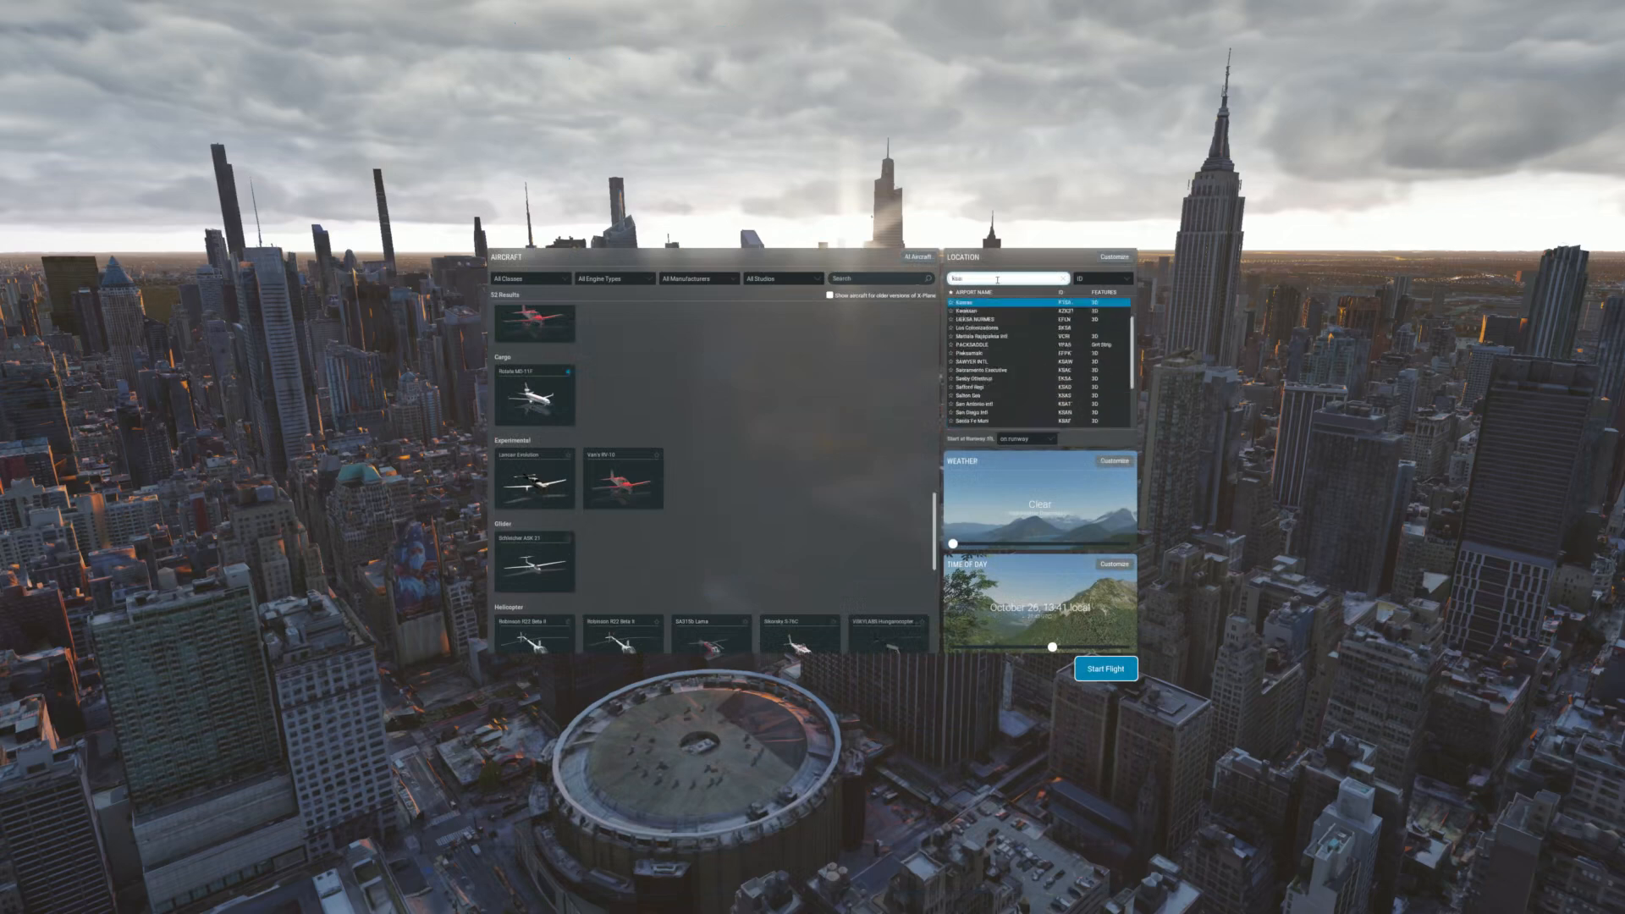
Set the San Diego Intl start to a 3 nm approach to runway 27, confirm the location and start the flight
click(1038, 437)
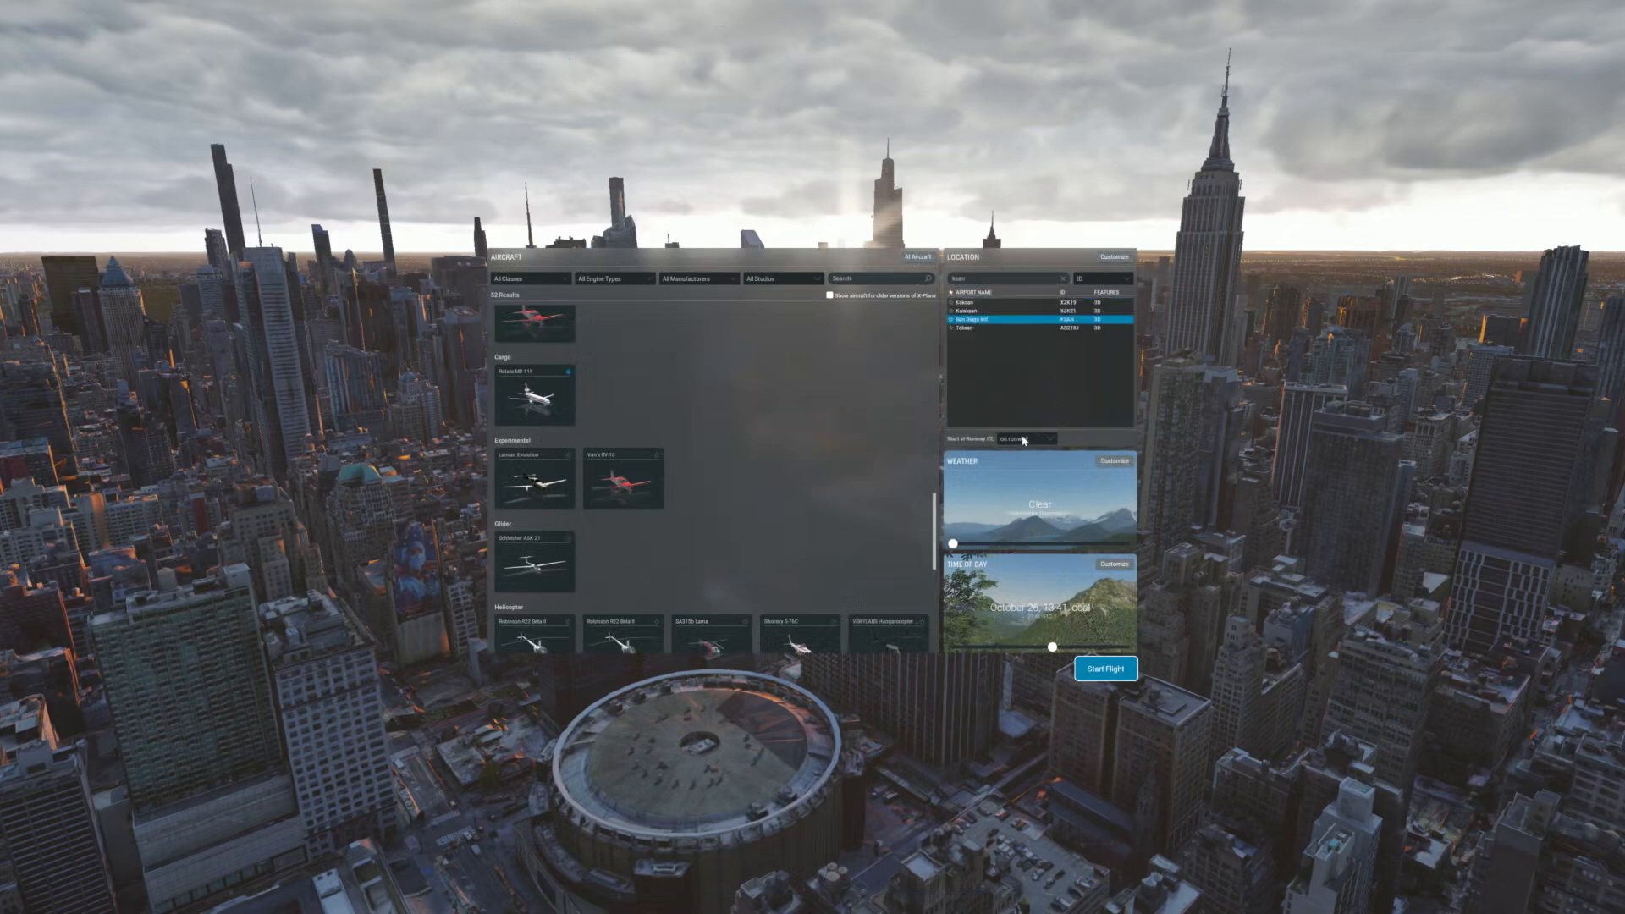
click(1021, 460)
click(1113, 257)
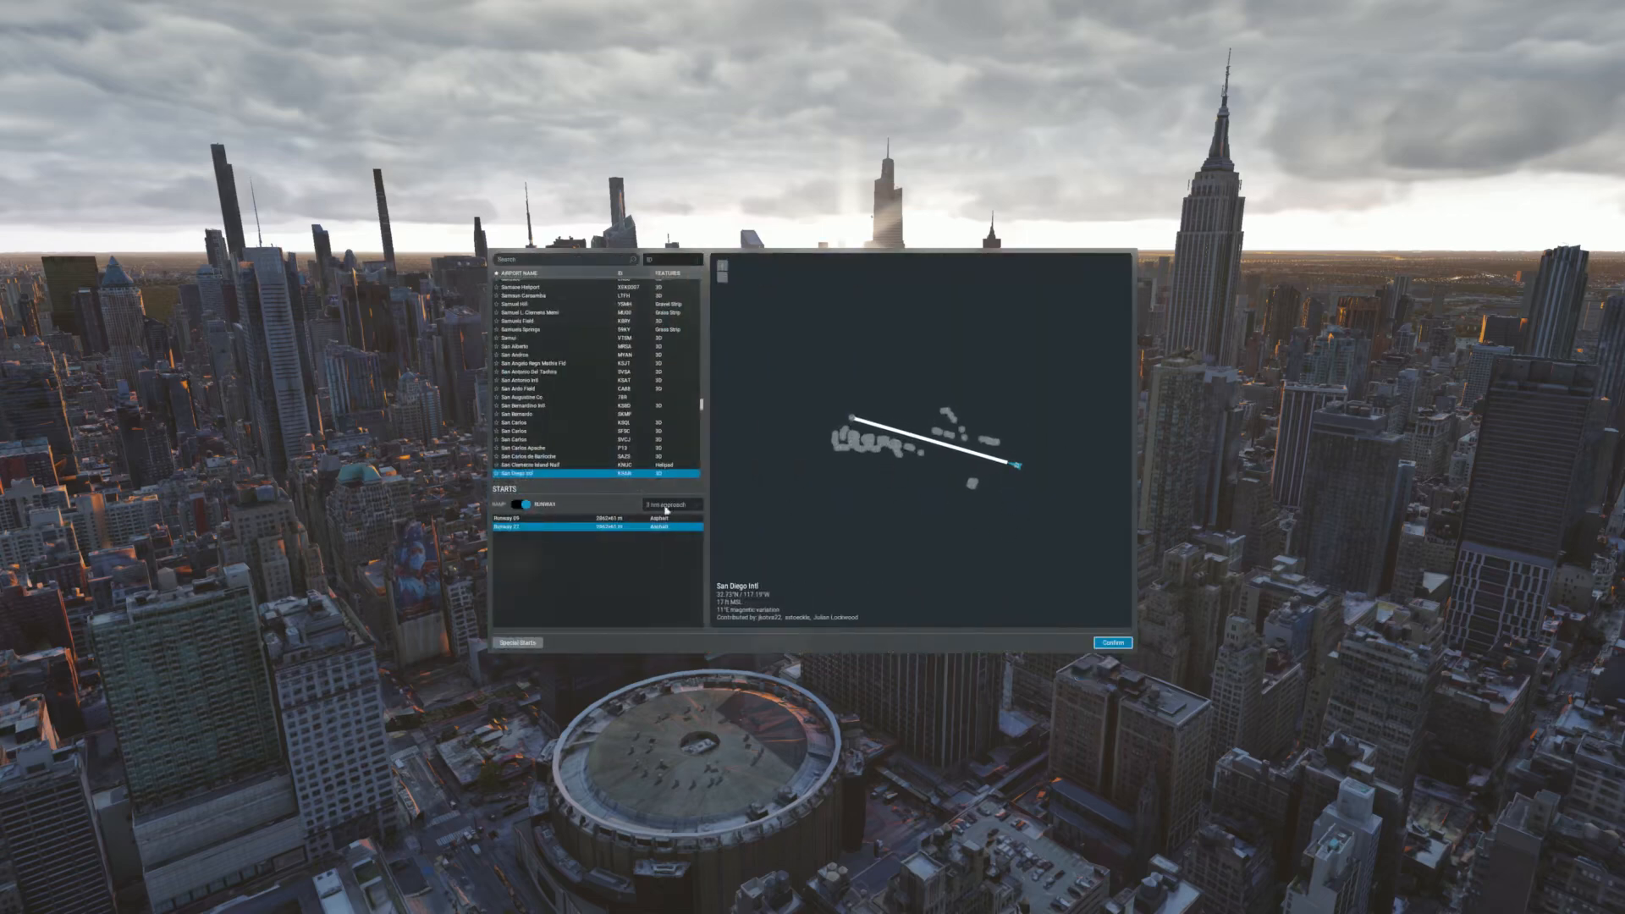
click(1114, 643)
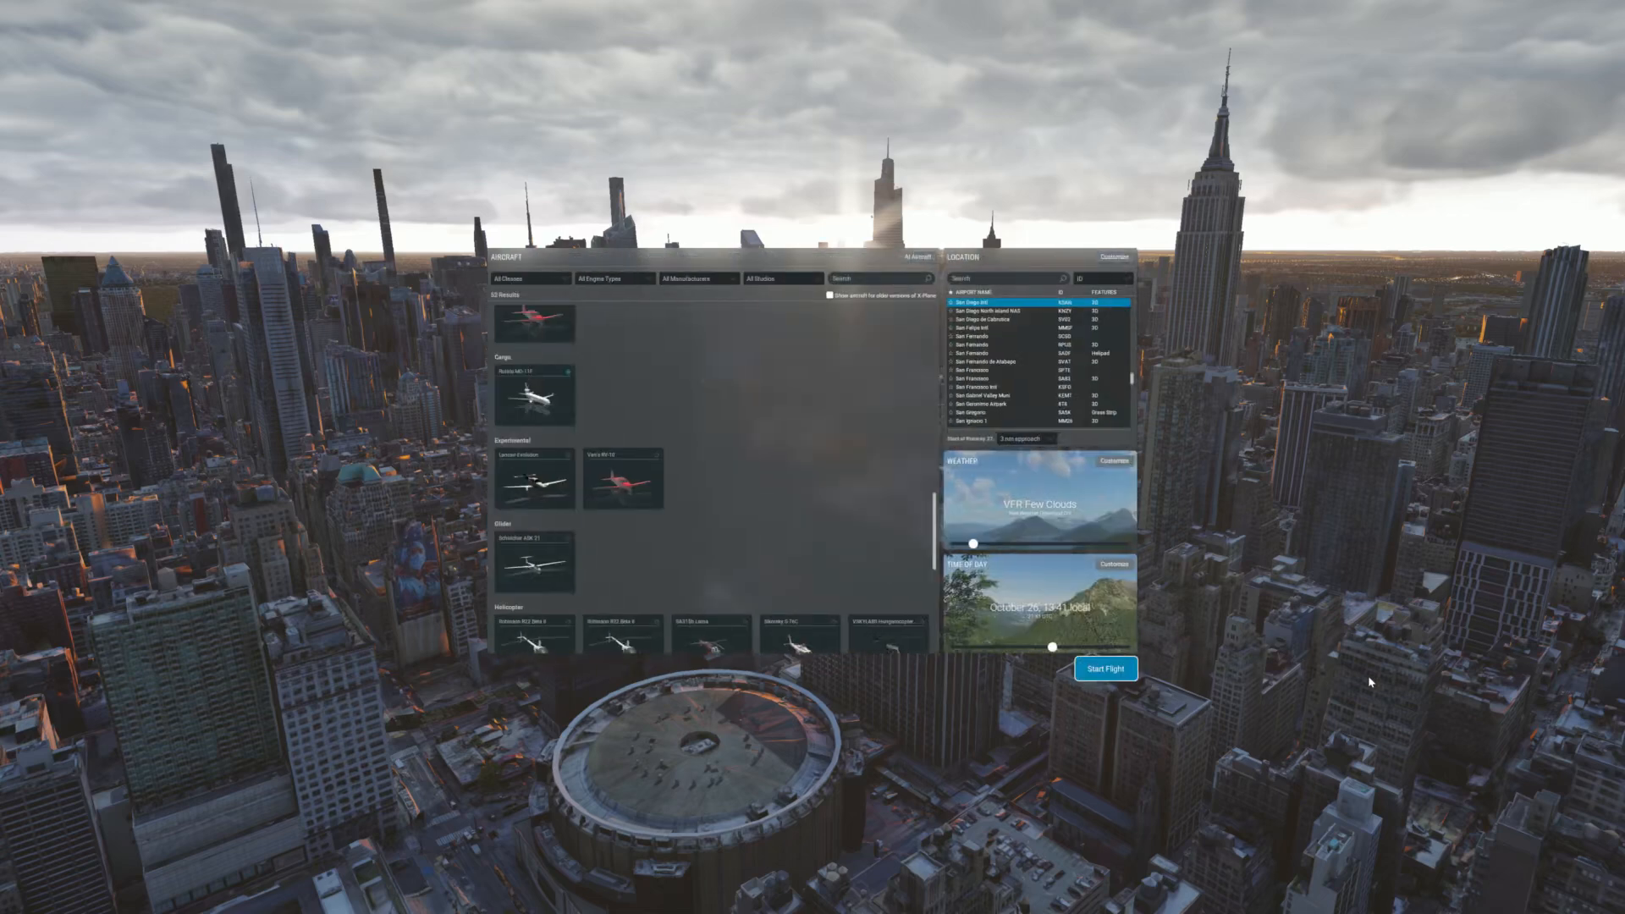
click(1106, 669)
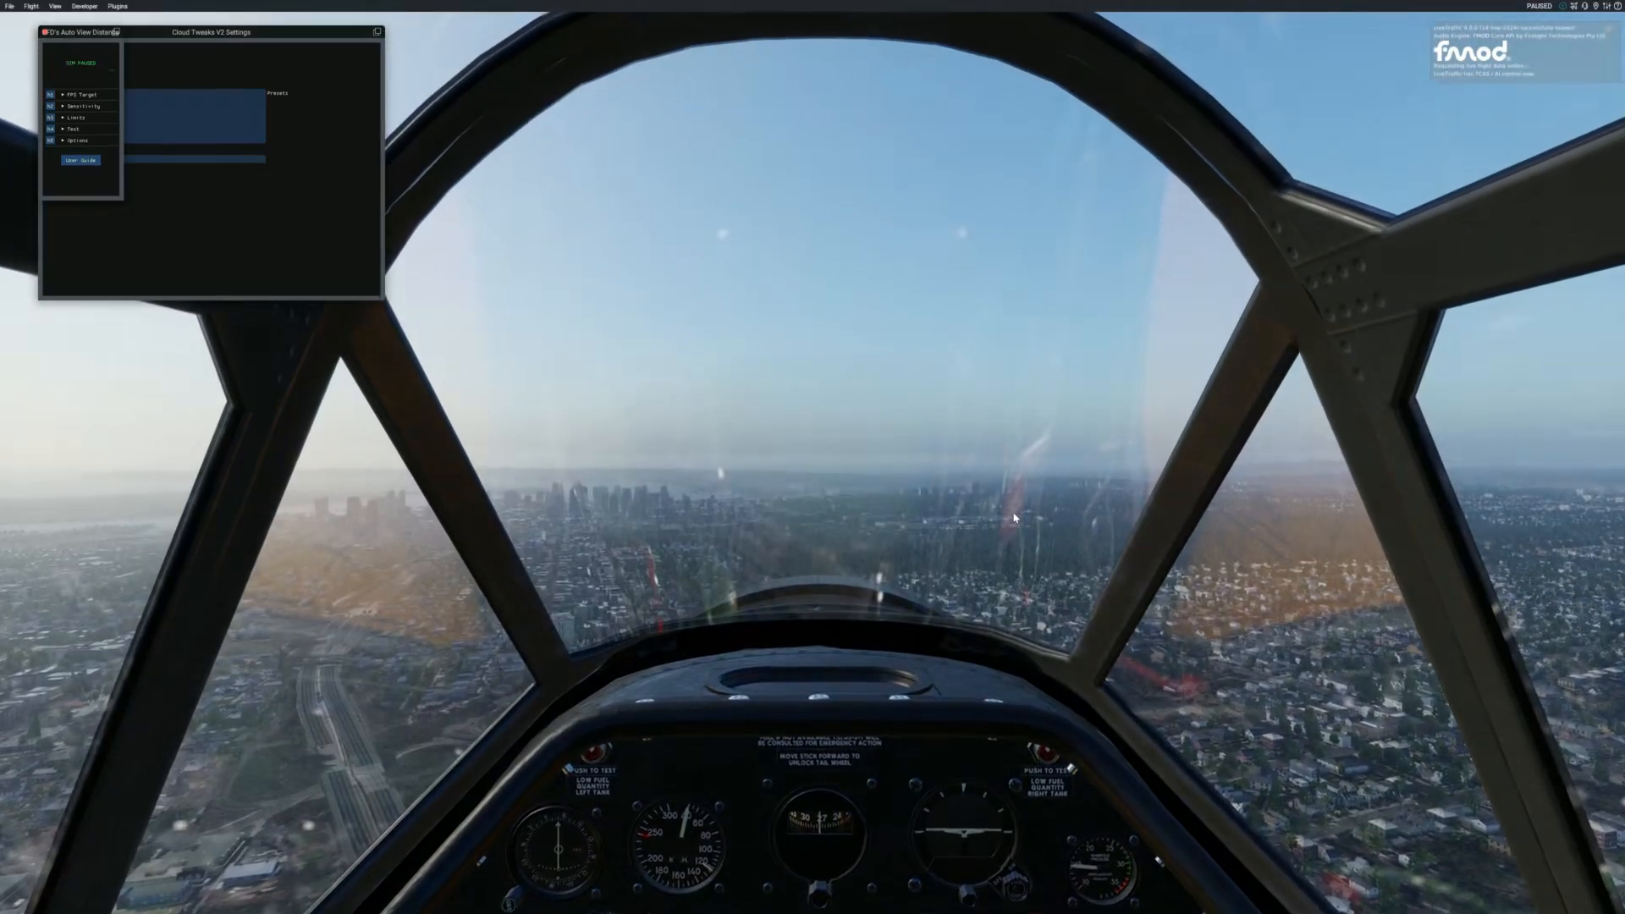
Open the Plugin Admin overview and disable the LiveTraffic plugin
click(118, 6)
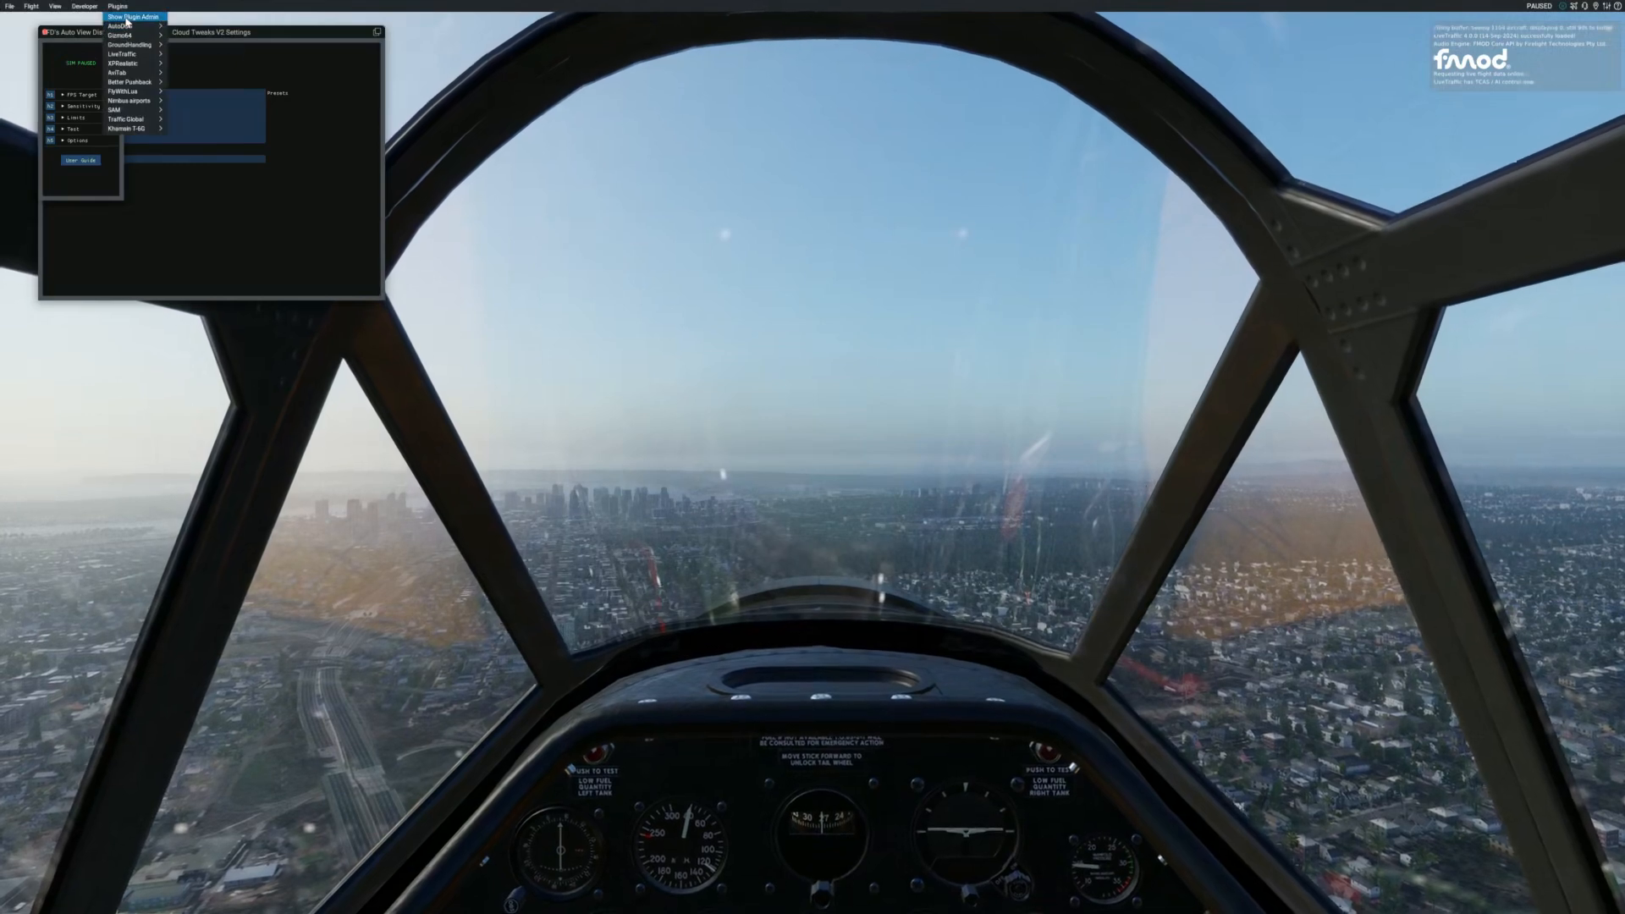
click(133, 17)
click(1425, 141)
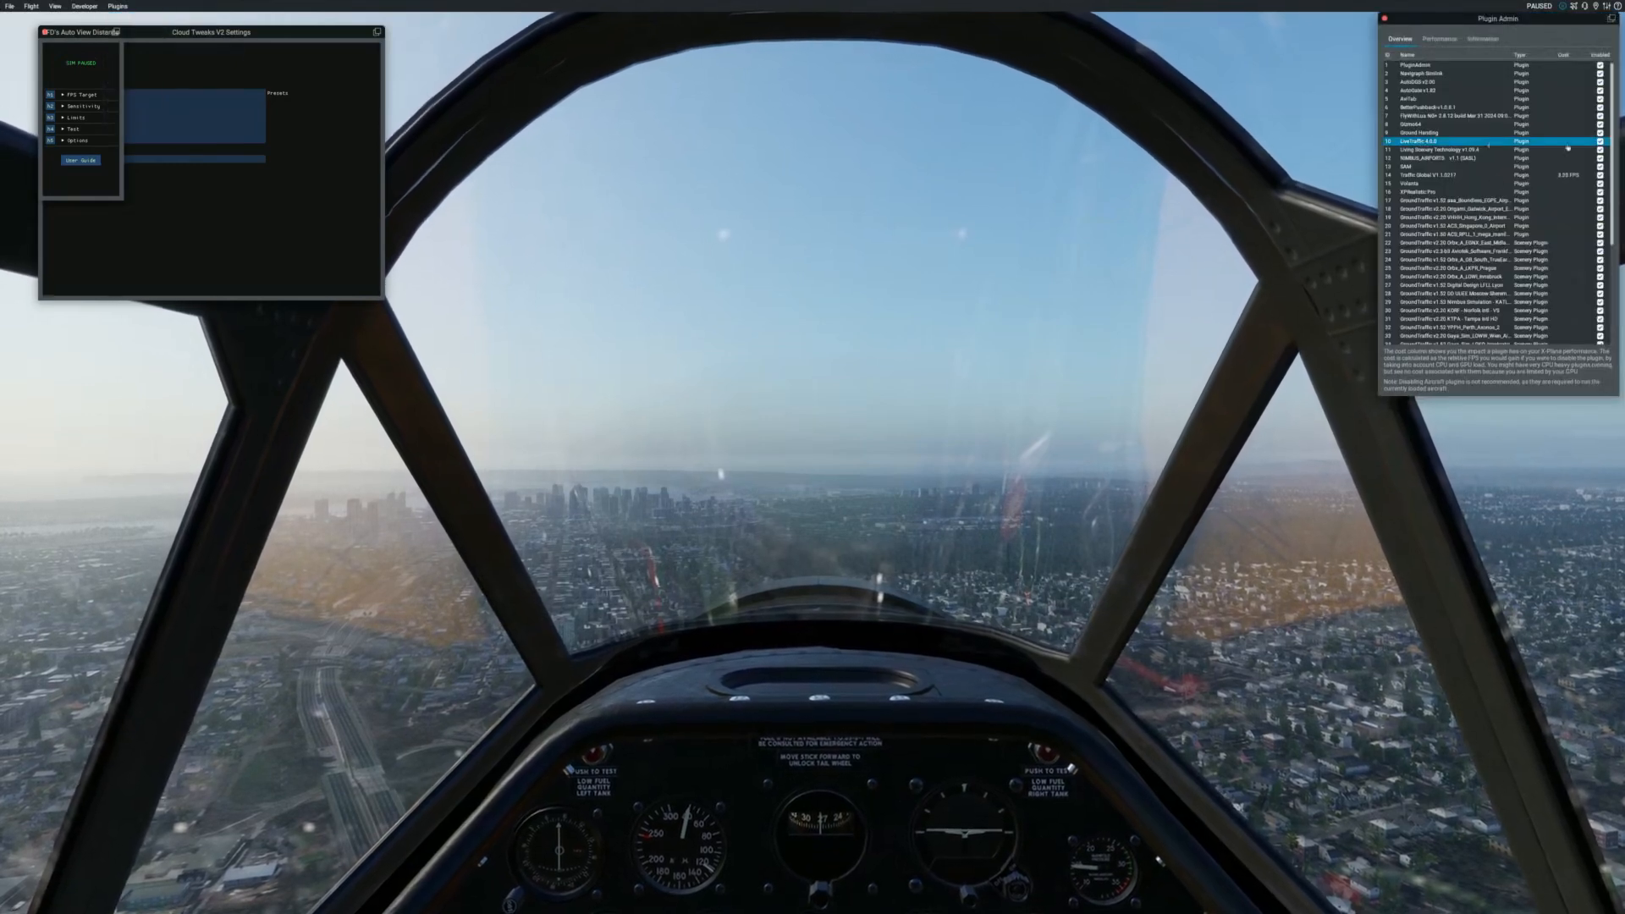
click(1499, 158)
click(1601, 159)
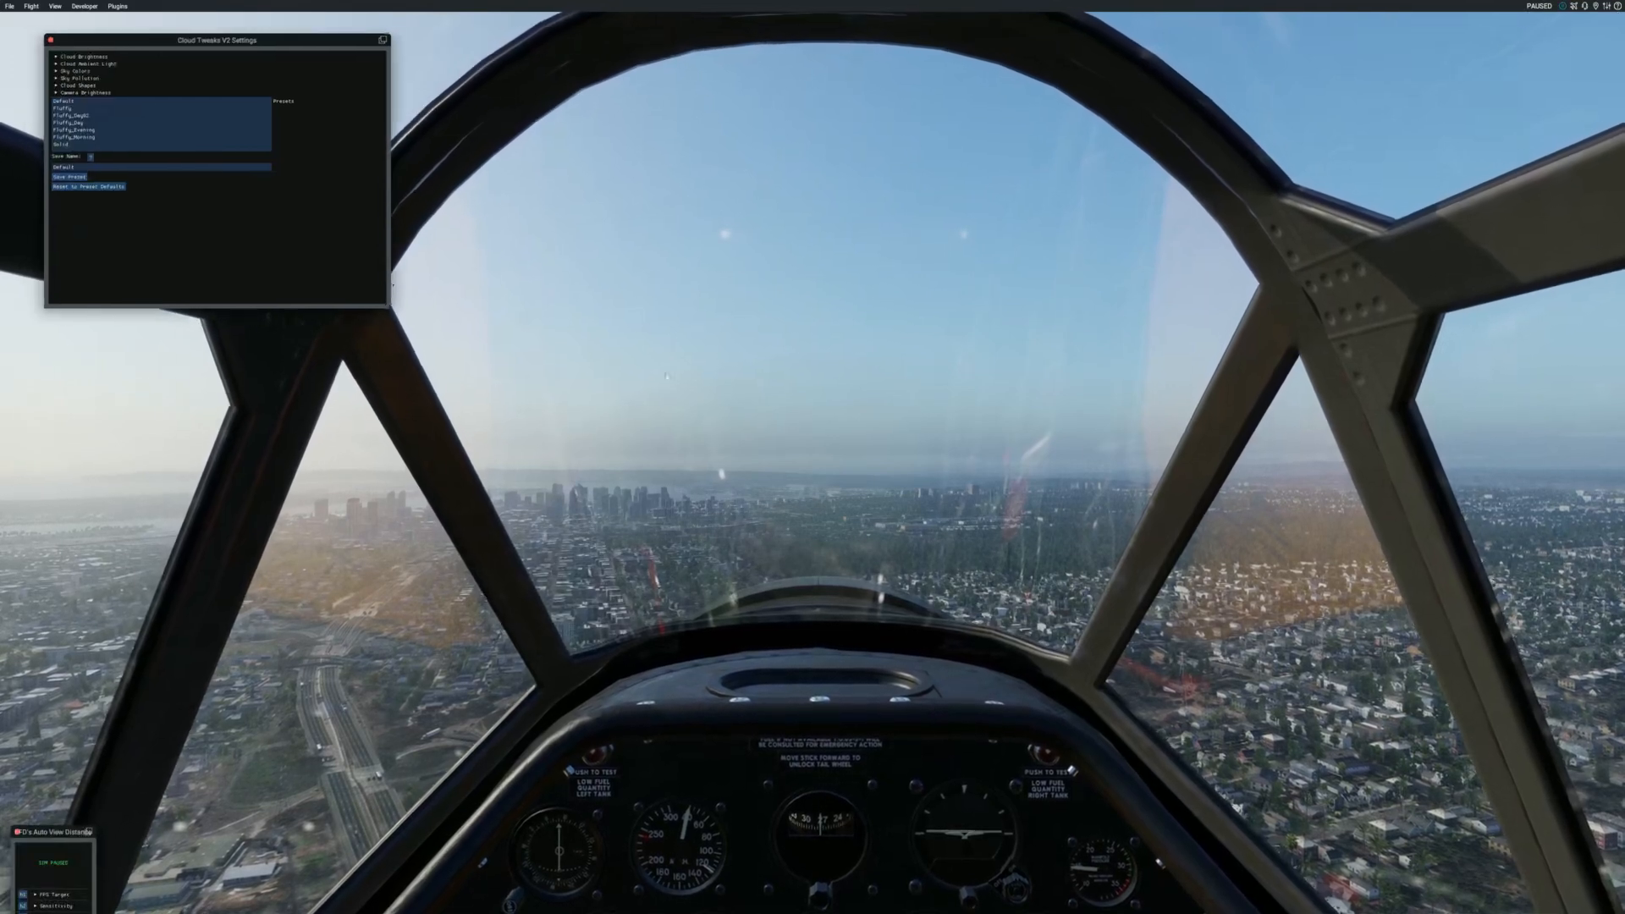
Resume the simulation and switch to an external view framing the aircraft above downtown San Diego
key(p)
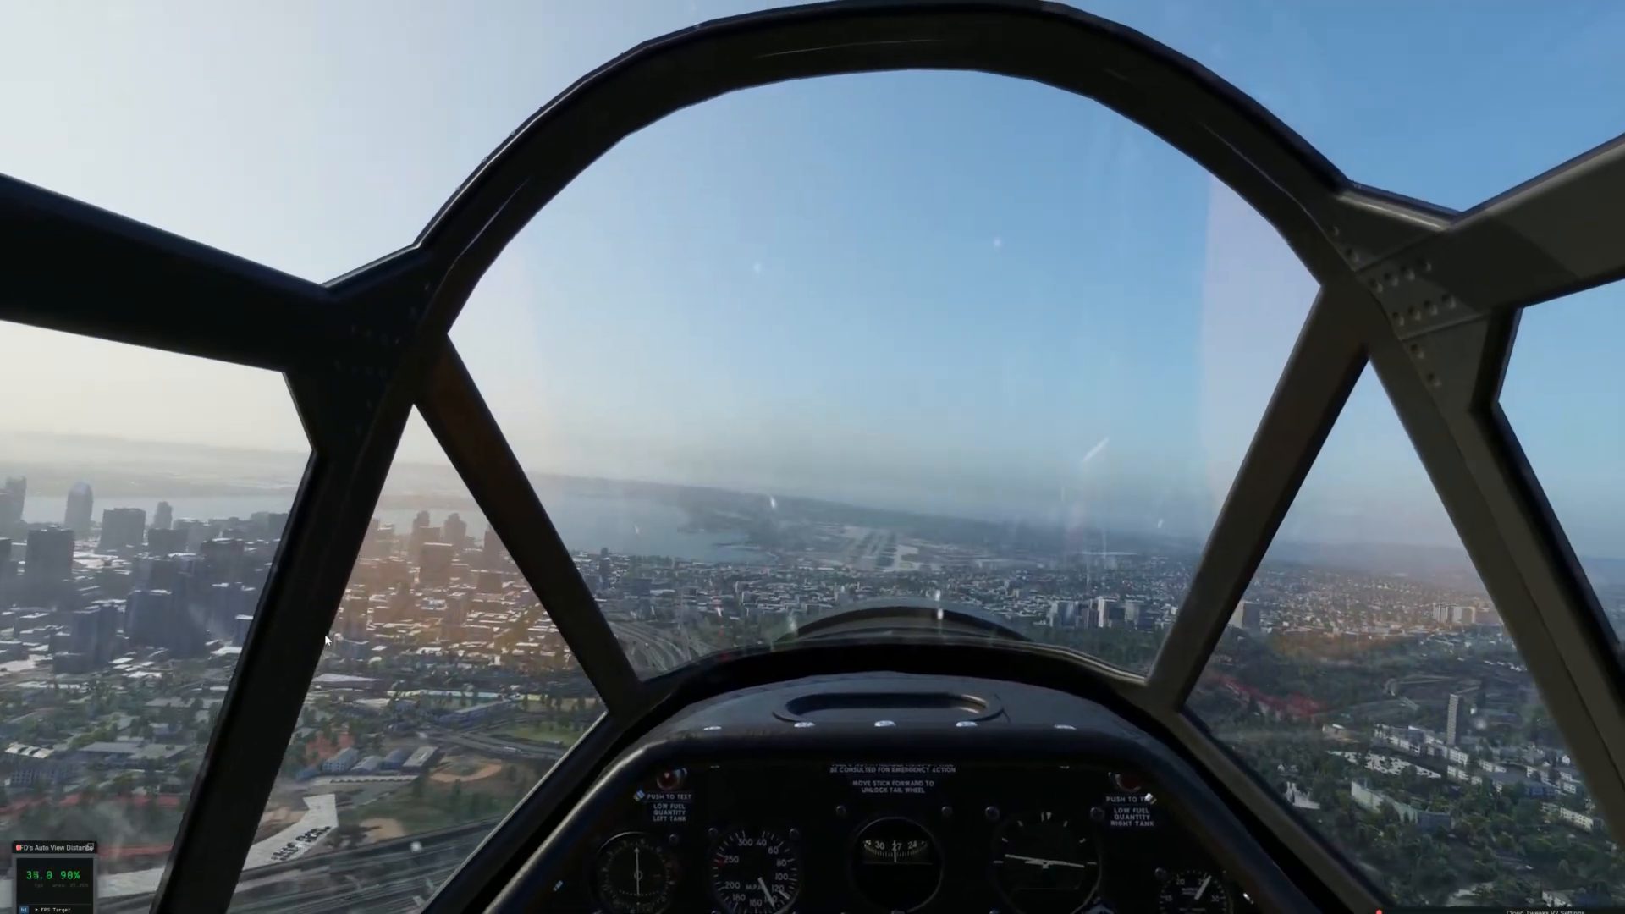
key(shift+4)
right_drag(407, 580, 923, 744)
scroll(913, 712, up, 8)
scroll(924, 744, down, 4)
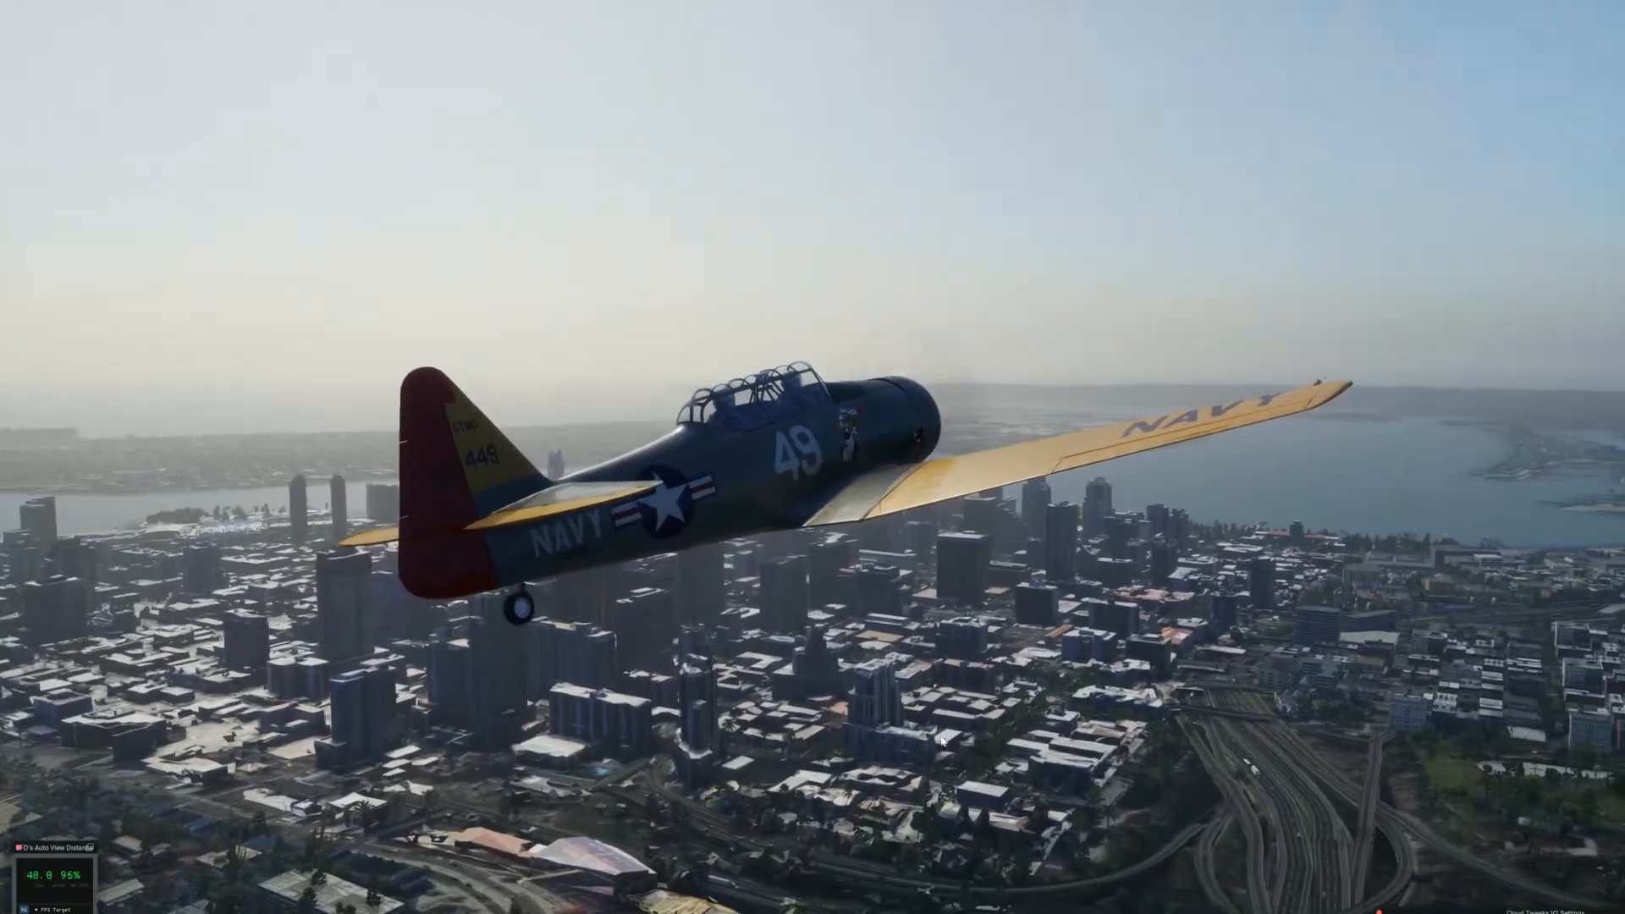
Examine the downtown towers, harbour piers and bay shoreline from around the flying aircraft
right_drag(923, 744, 761, 765)
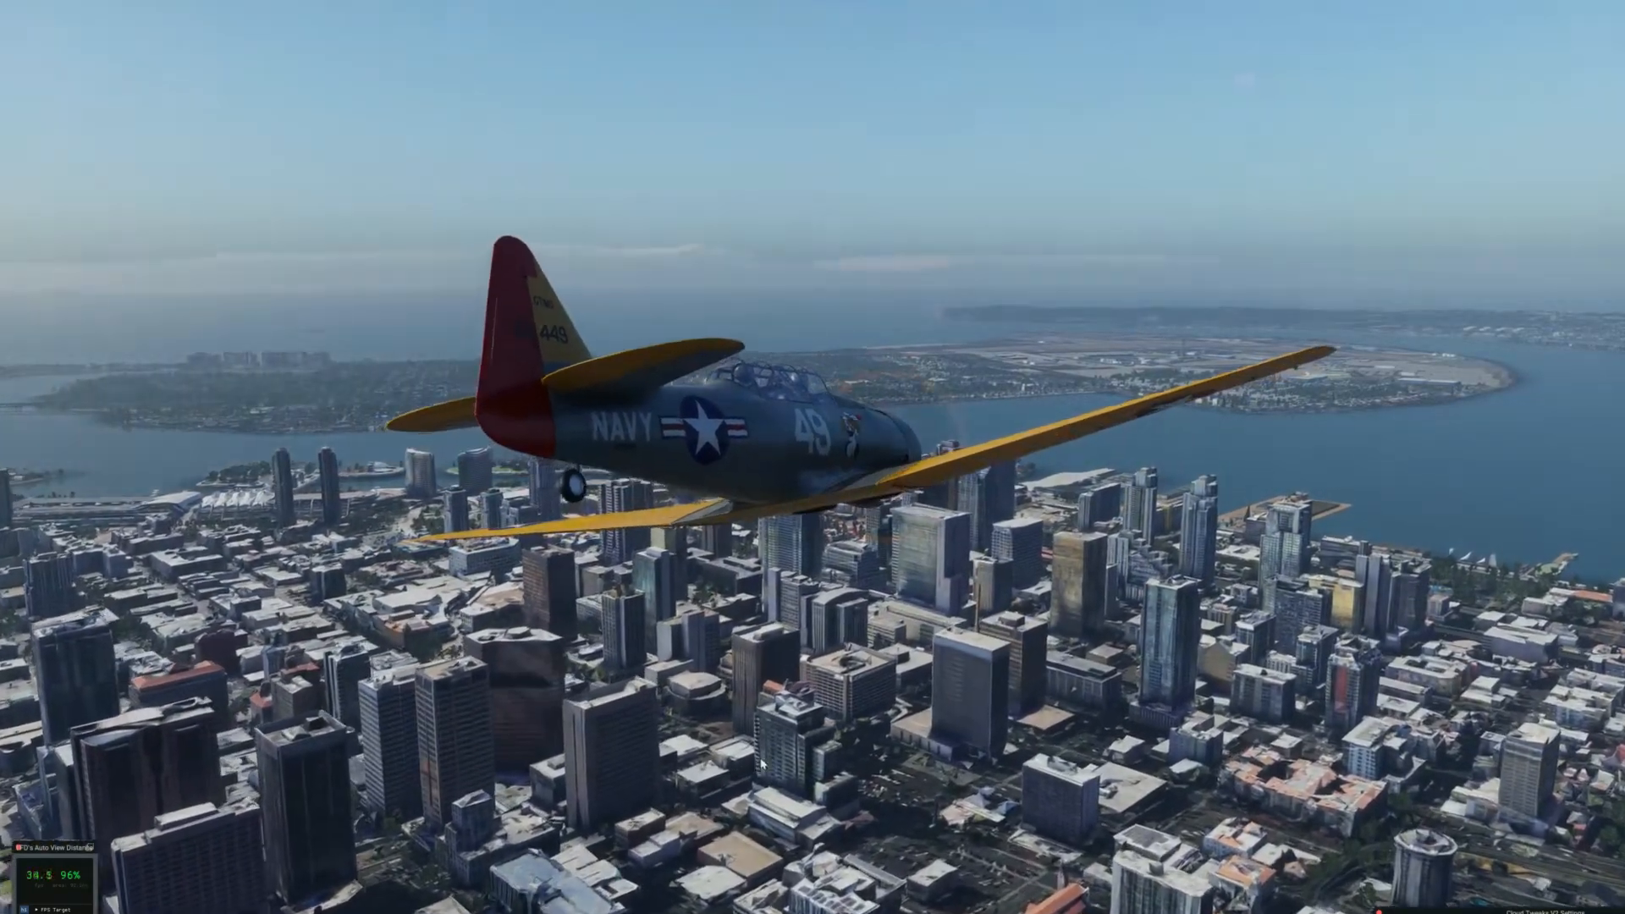
right_drag(760, 765, 796, 687)
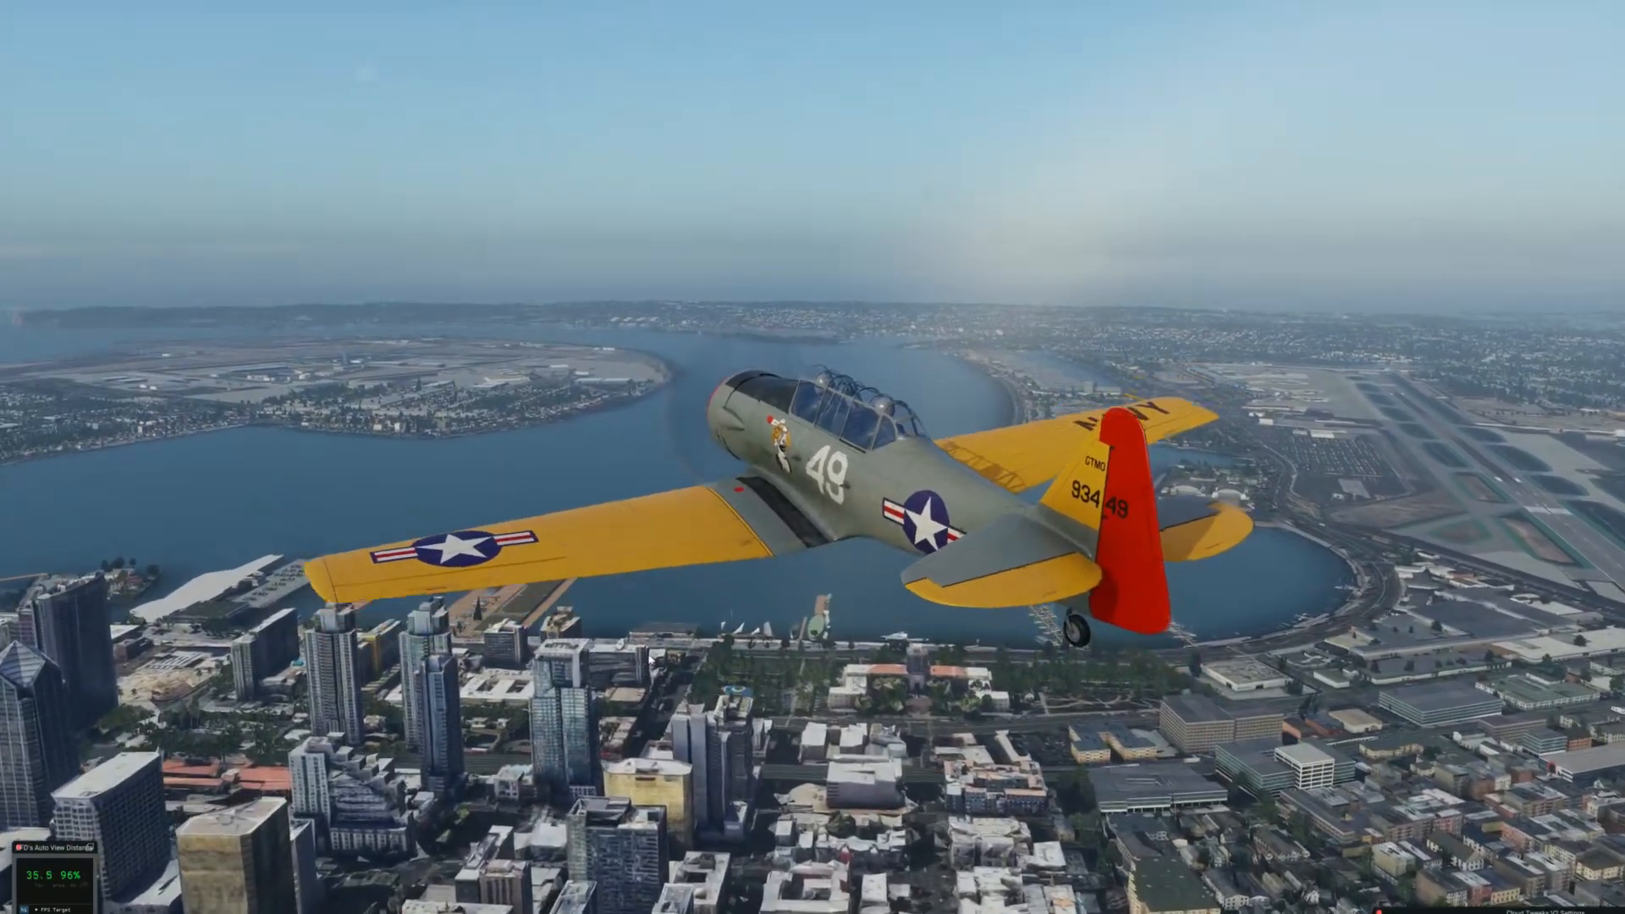
right_drag(652, 659, 702, 606)
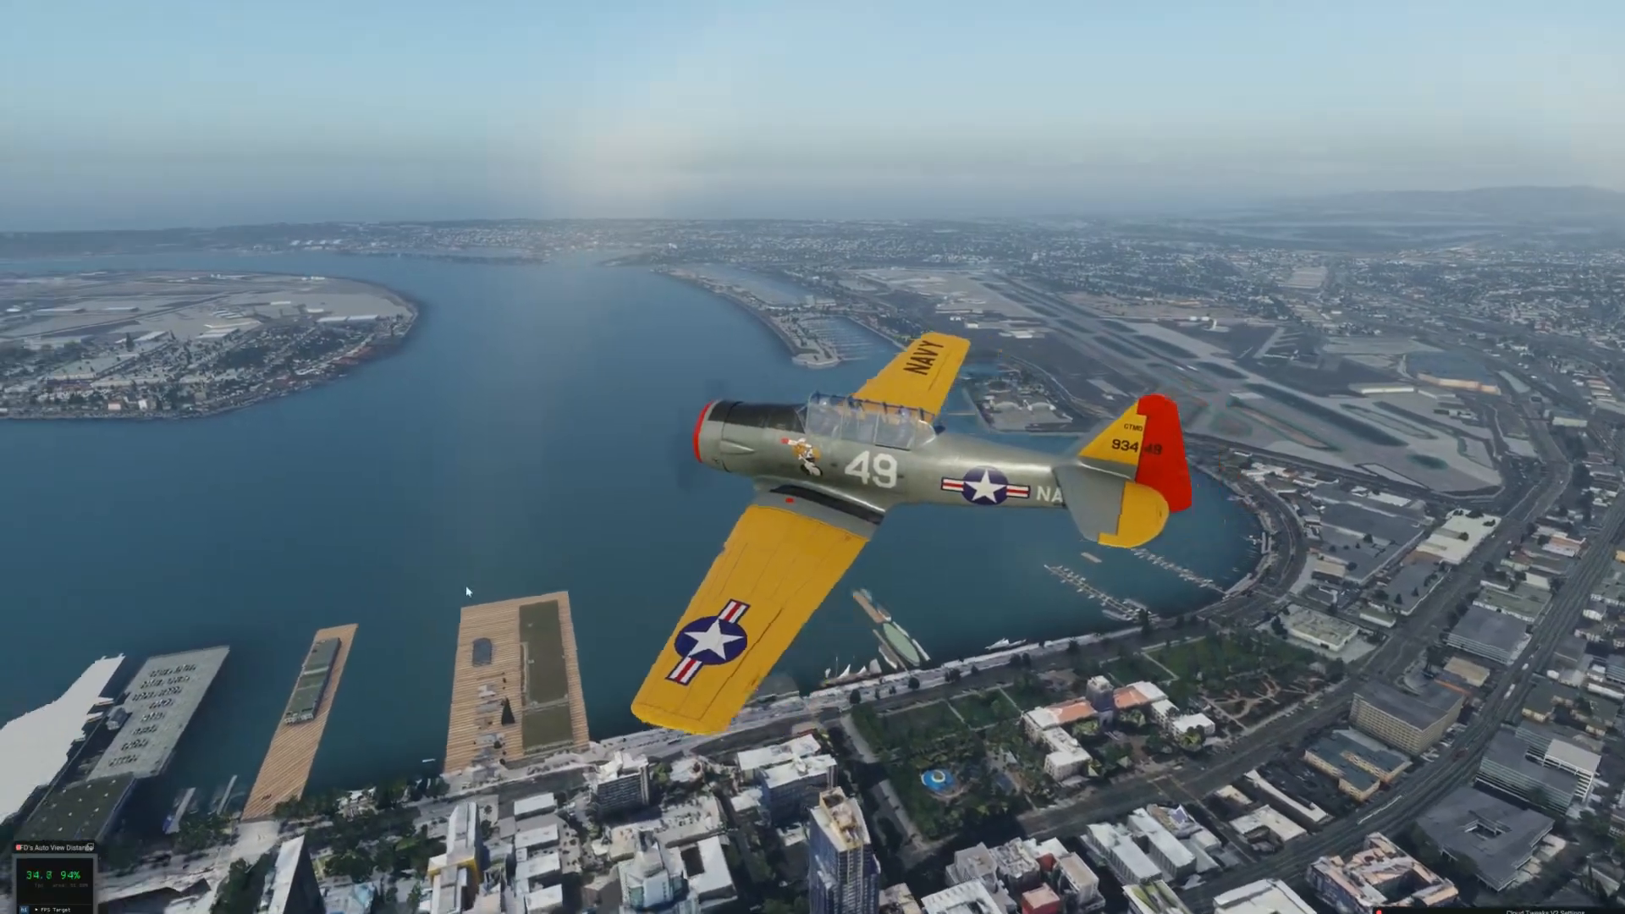
right_drag(466, 587, 348, 566)
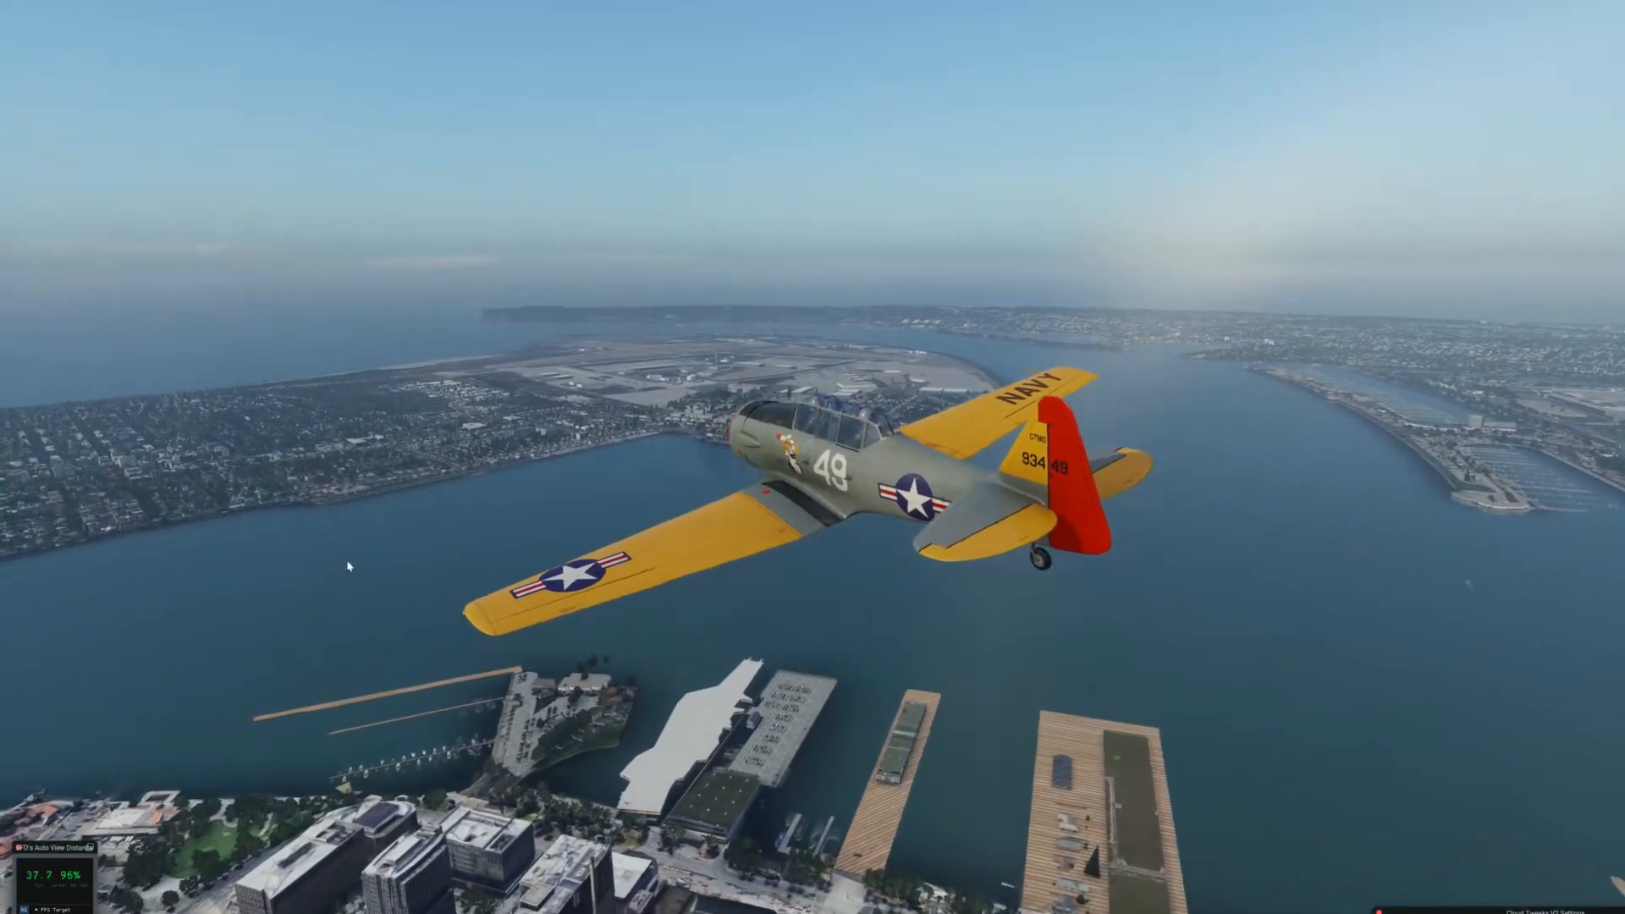
right_drag(465, 630, 334, 613)
right_drag(507, 611, 430, 626)
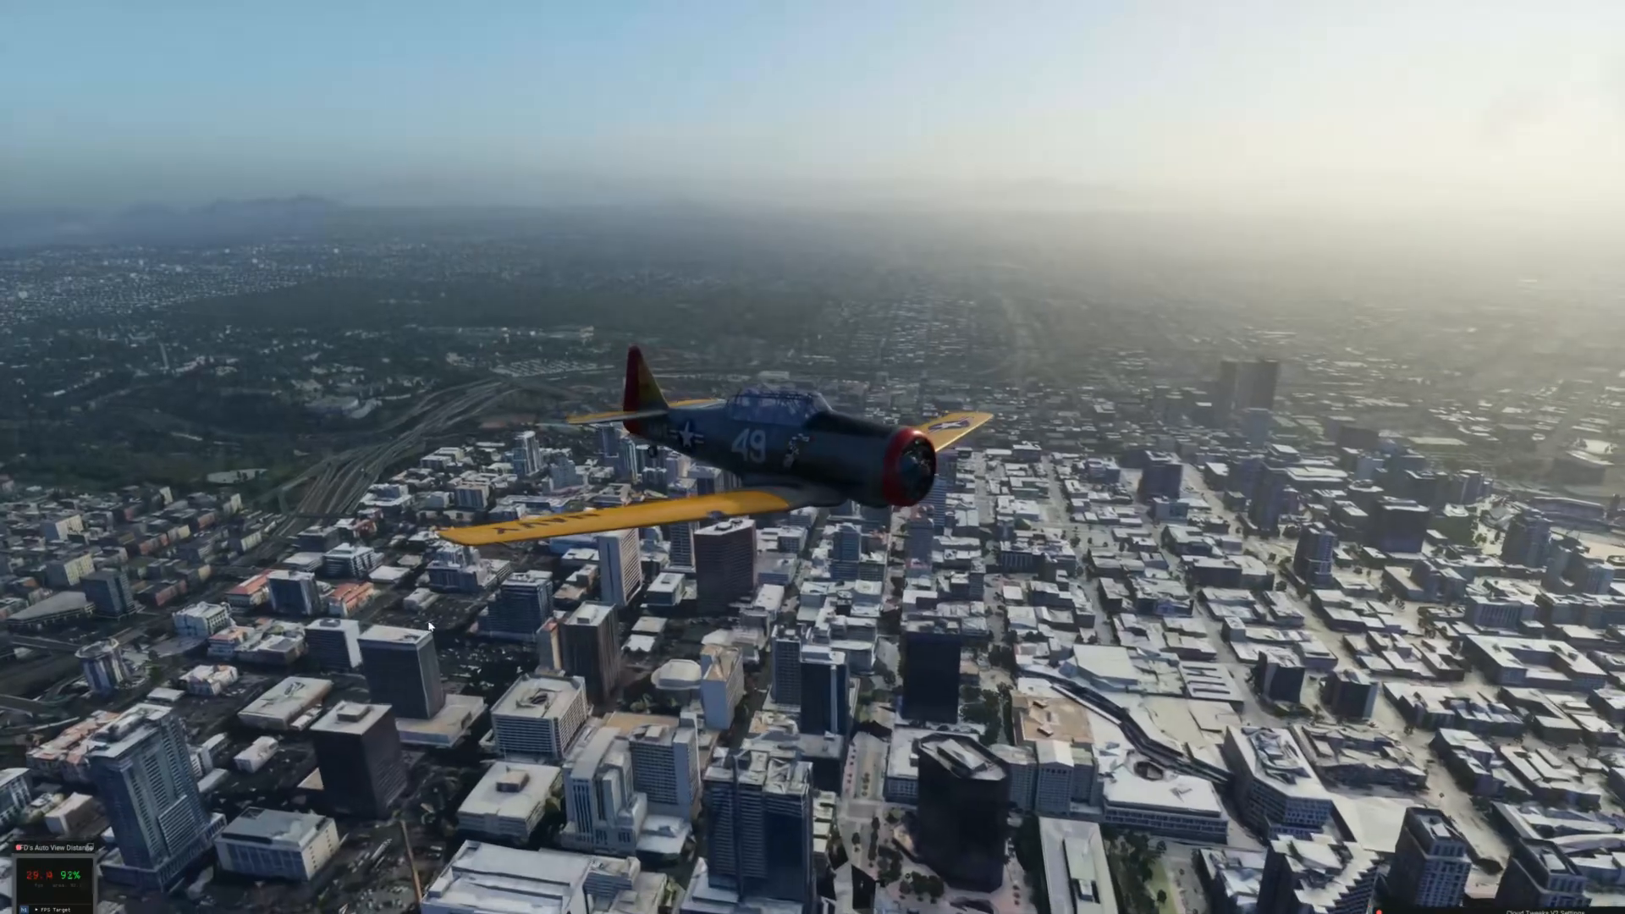
right_drag(734, 650, 780, 713)
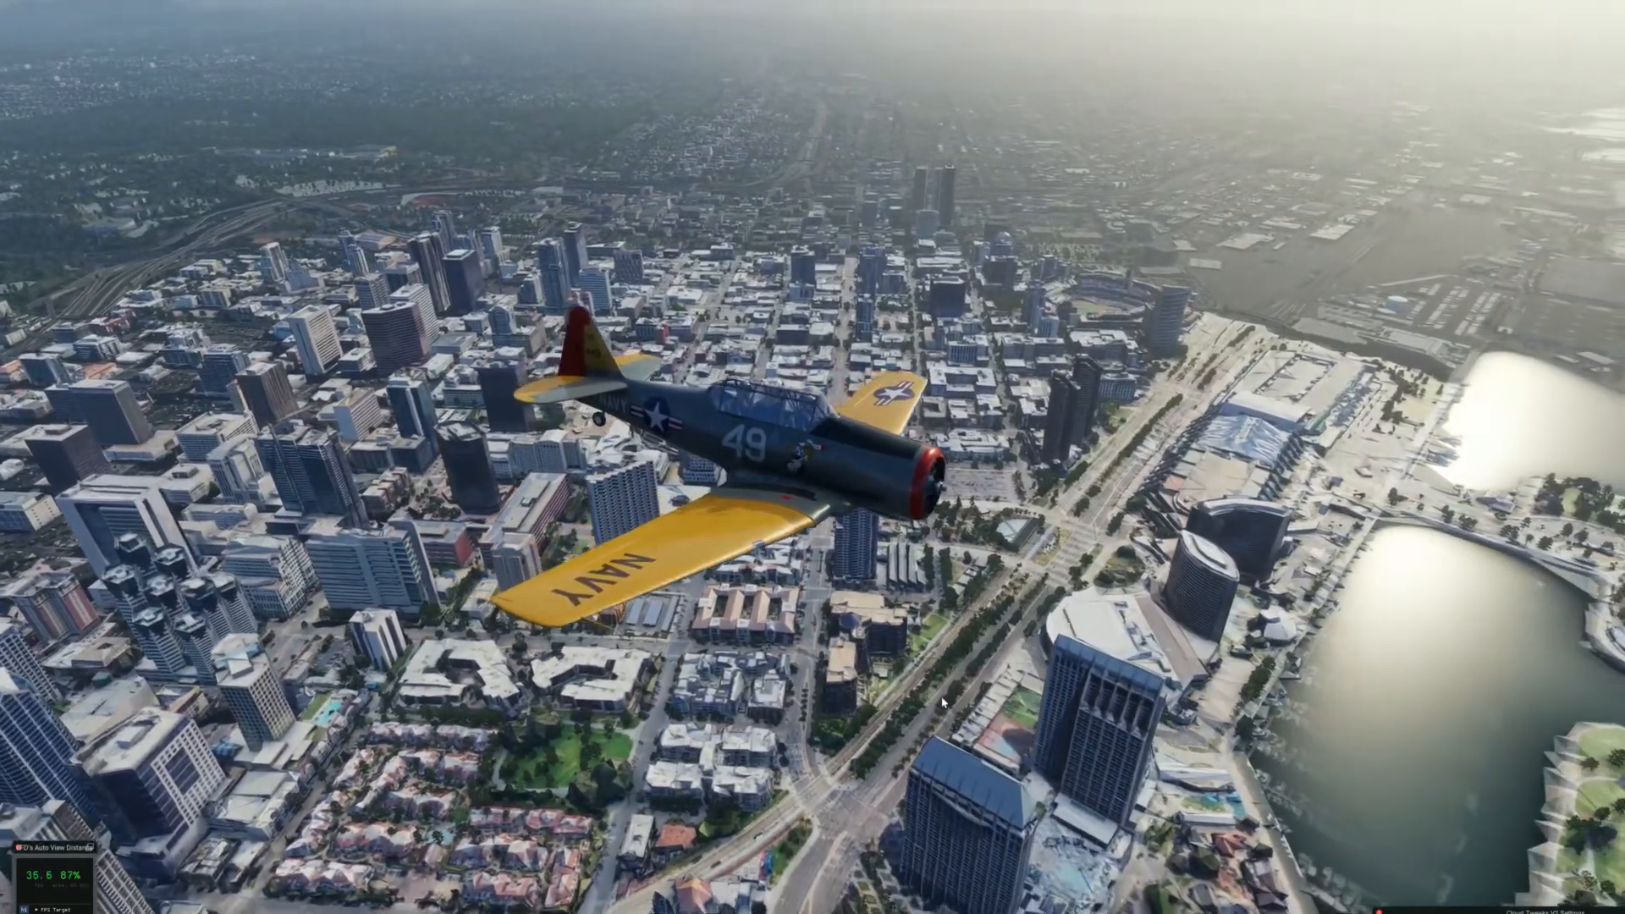
right_drag(943, 701, 876, 709)
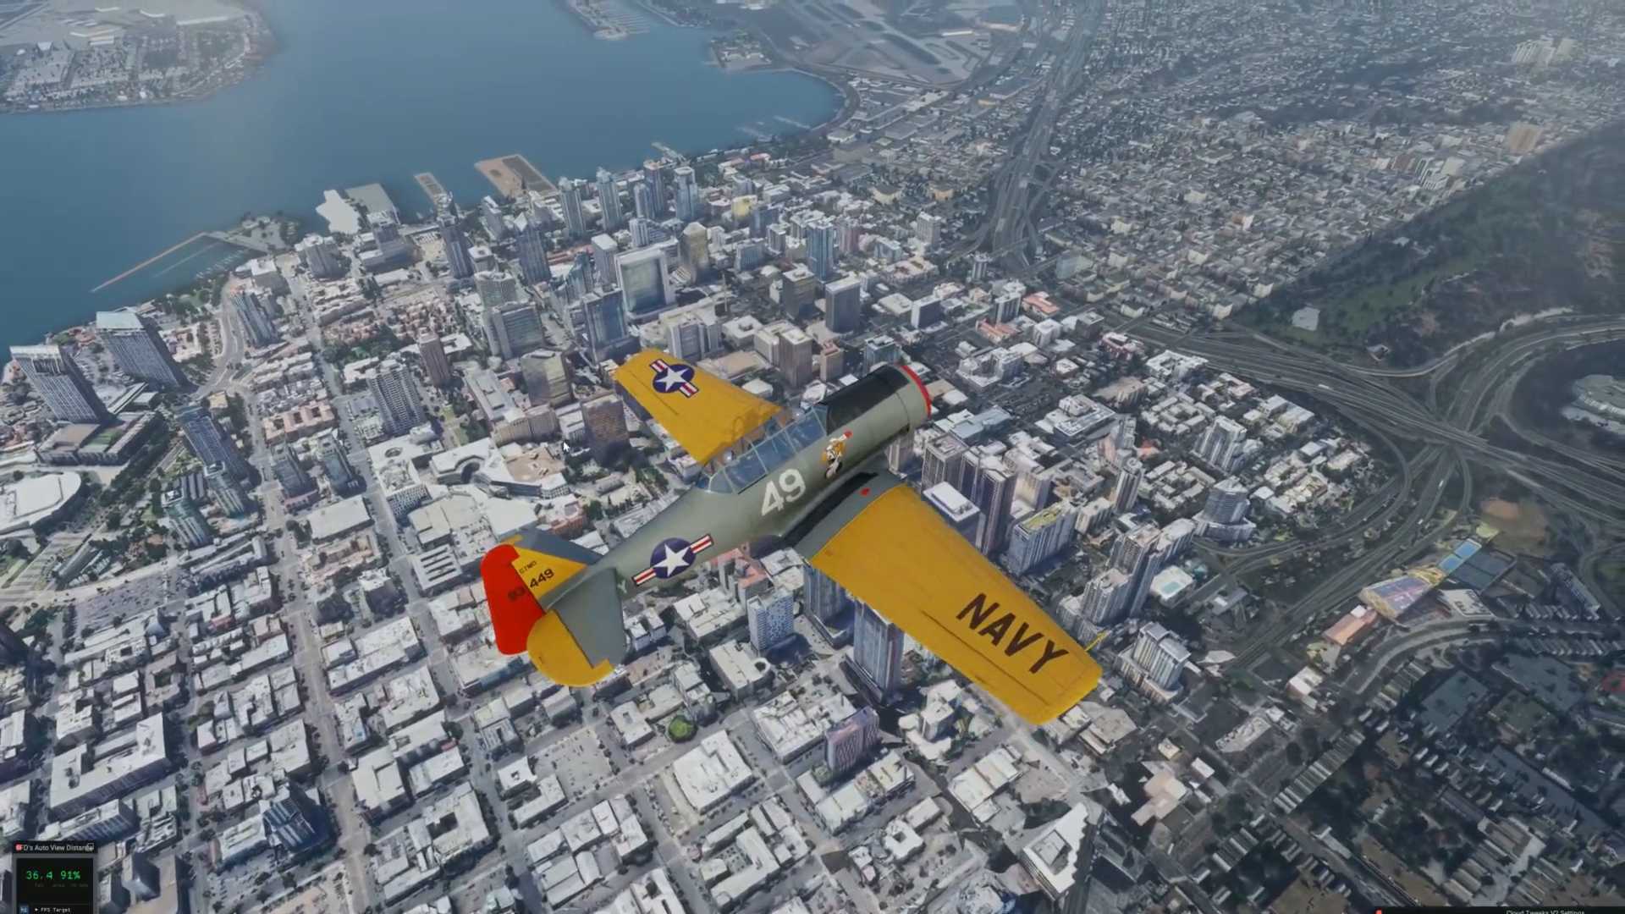
Inspect the downtown scenery from higher up, including its edges toward the airport, freeways and waterfront
right_drag(528, 438, 342, 464)
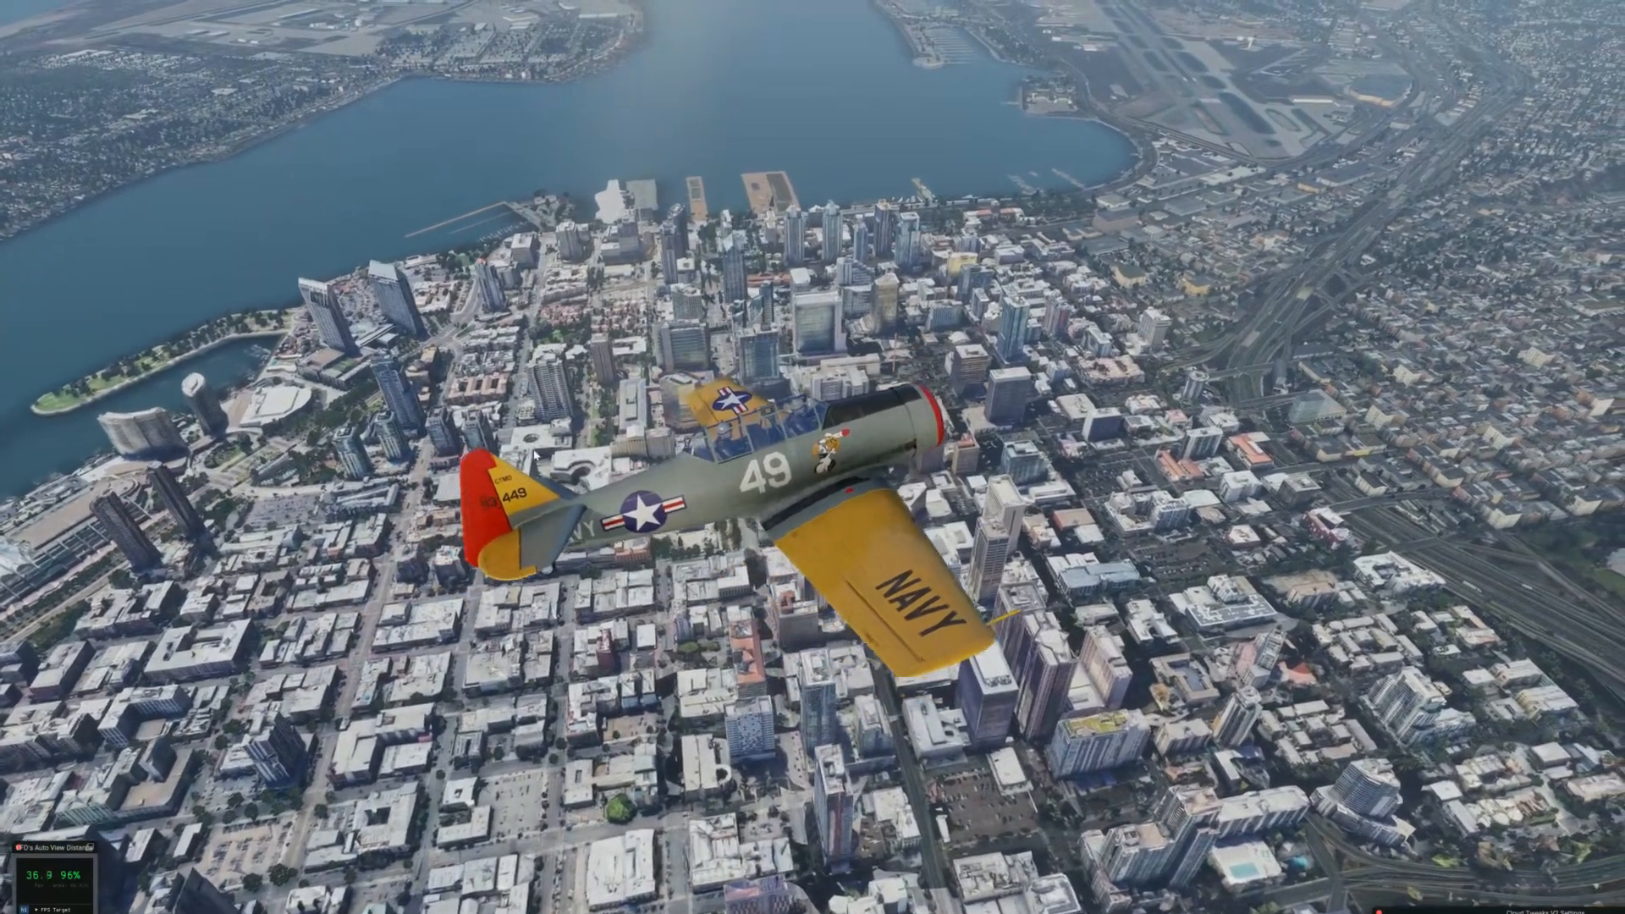
right_drag(359, 440, 523, 449)
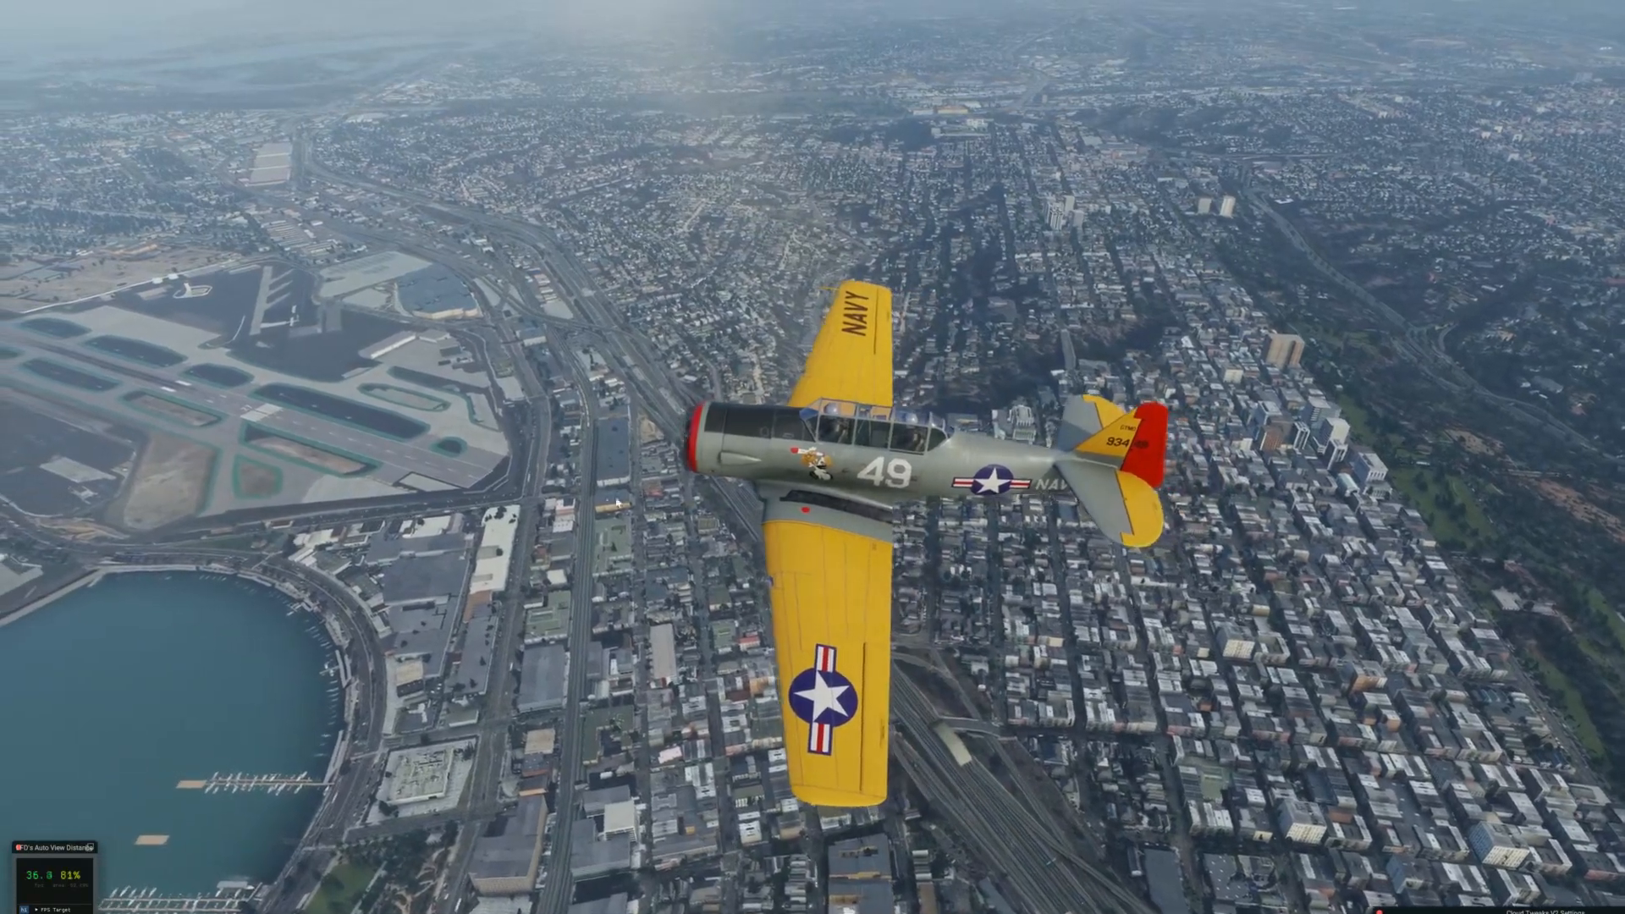
right_drag(898, 531, 149, 581)
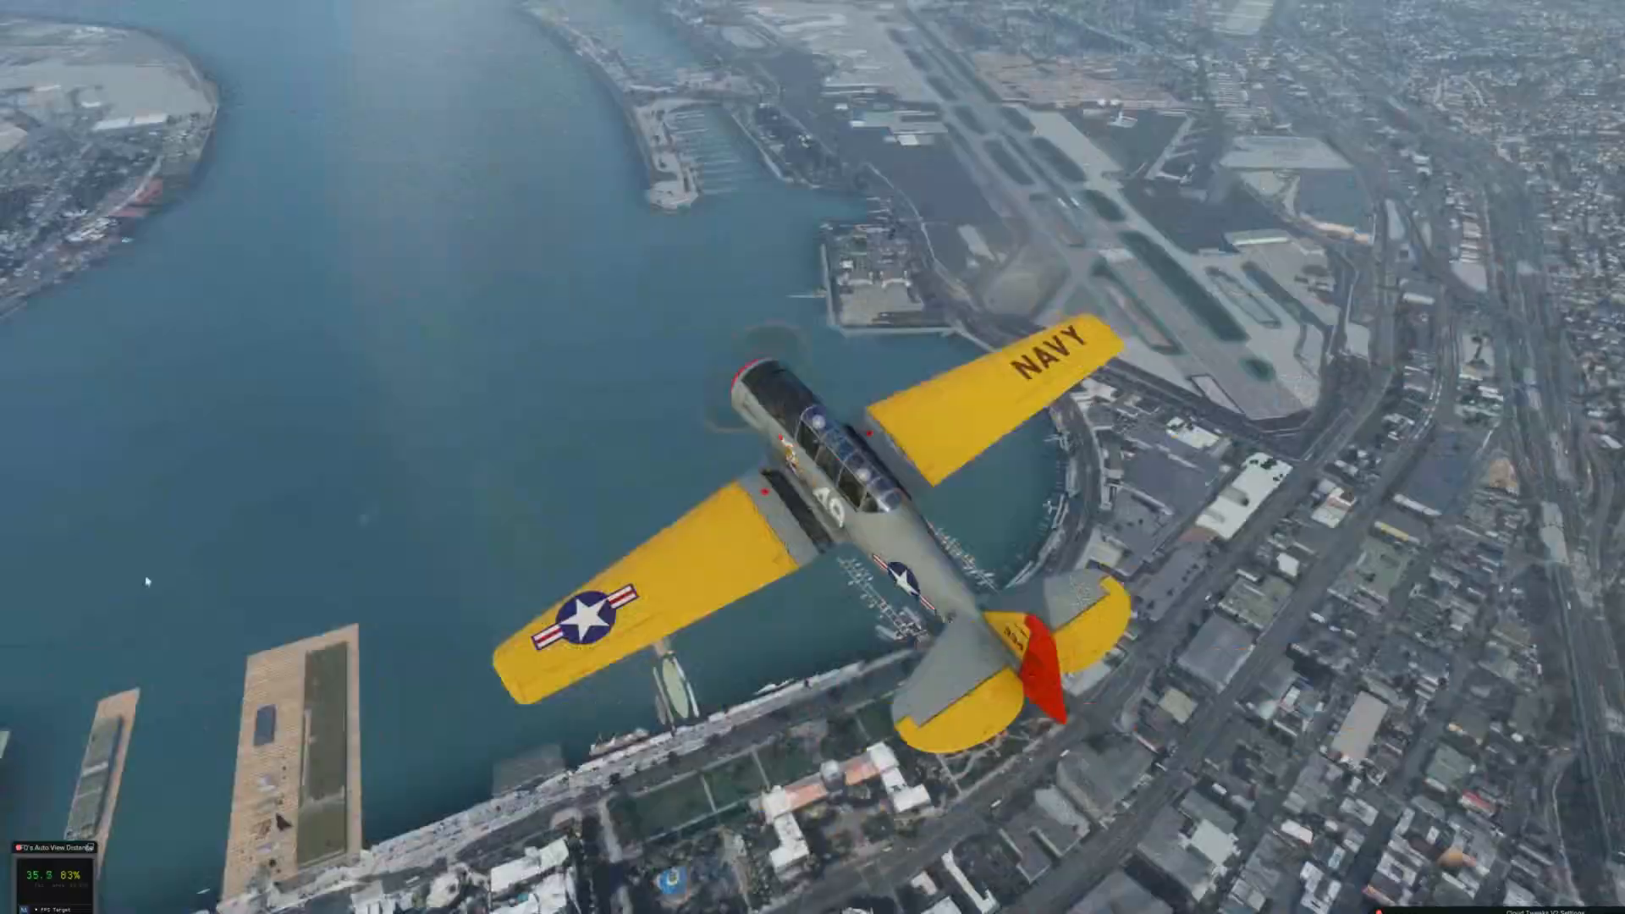
right_drag(898, 508, 286, 462)
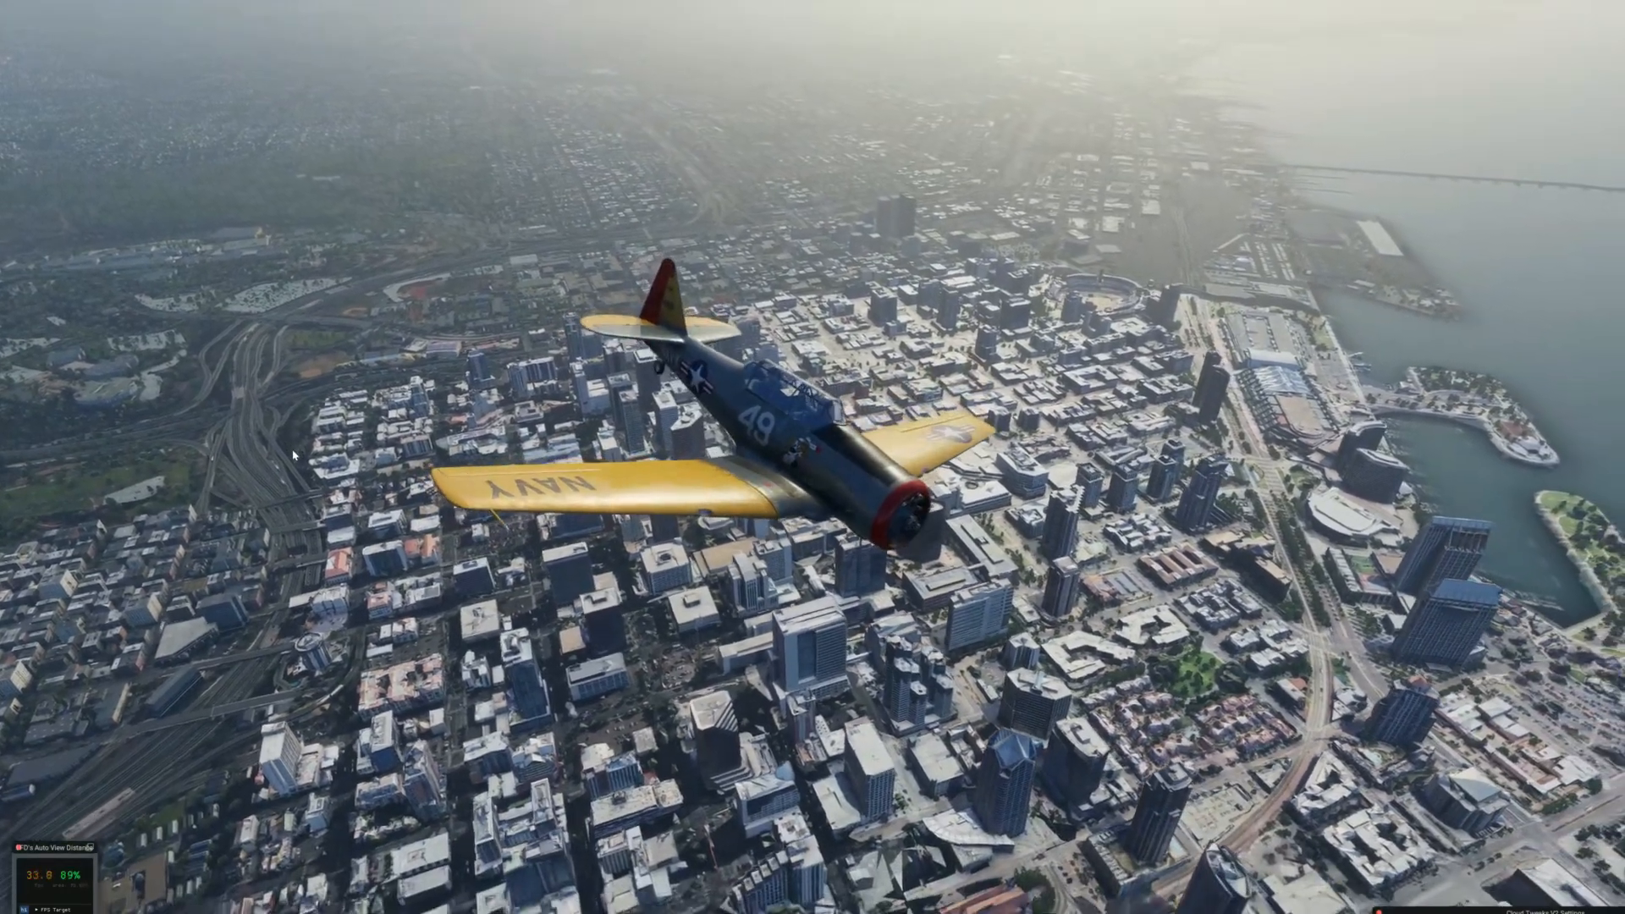
right_drag(293, 455, 326, 529)
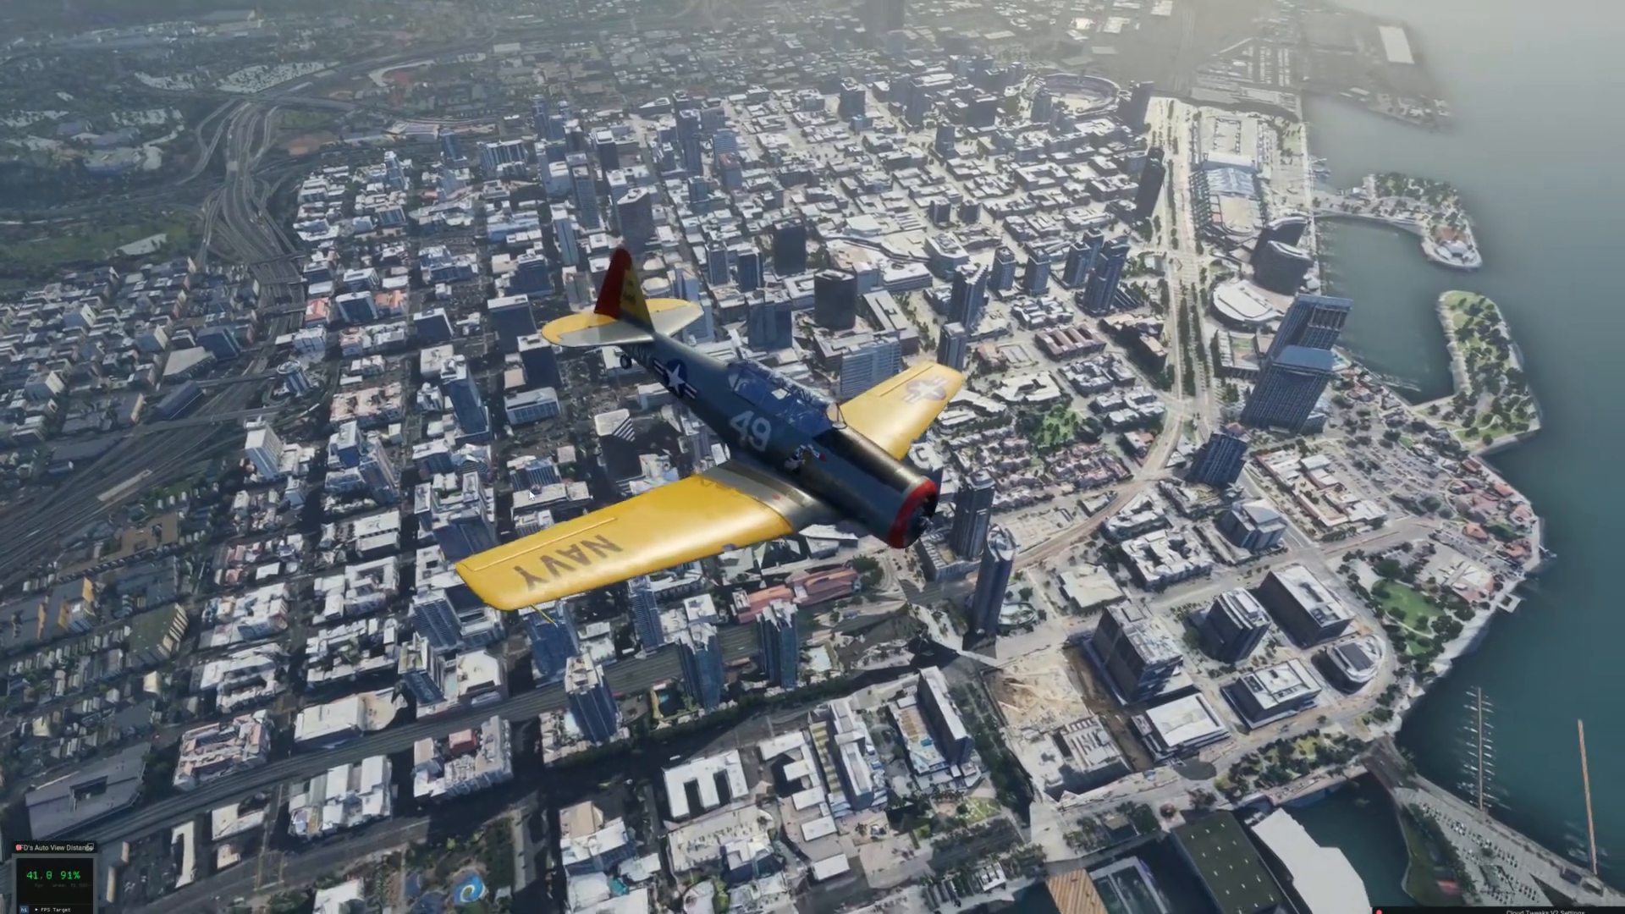
right_drag(532, 494, 810, 483)
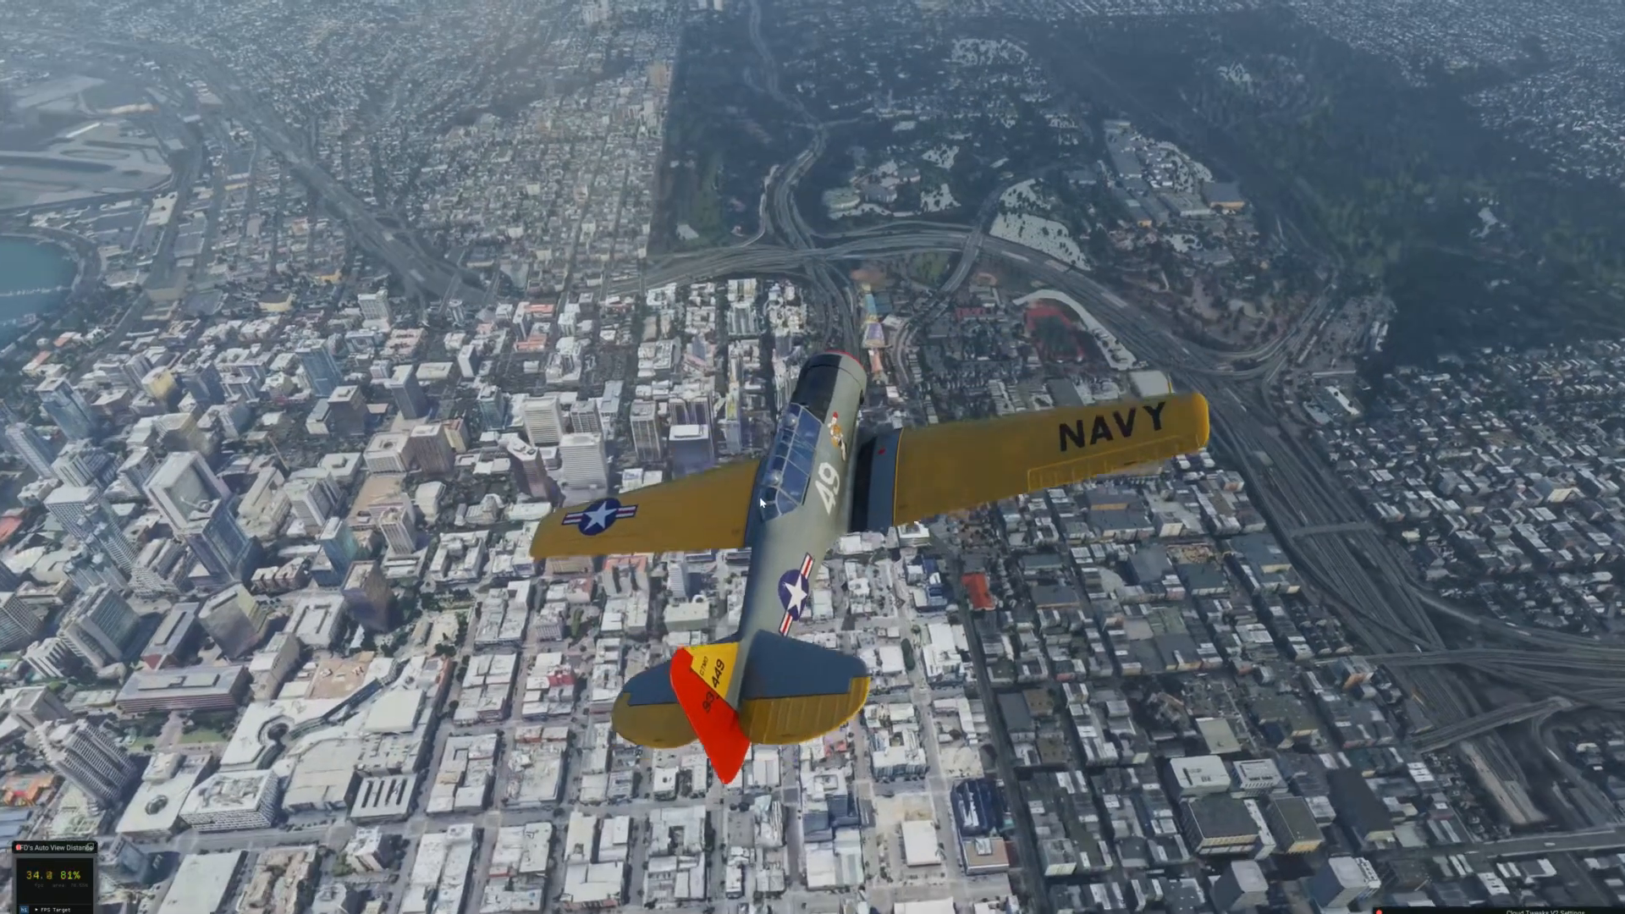
right_drag(762, 503, 962, 529)
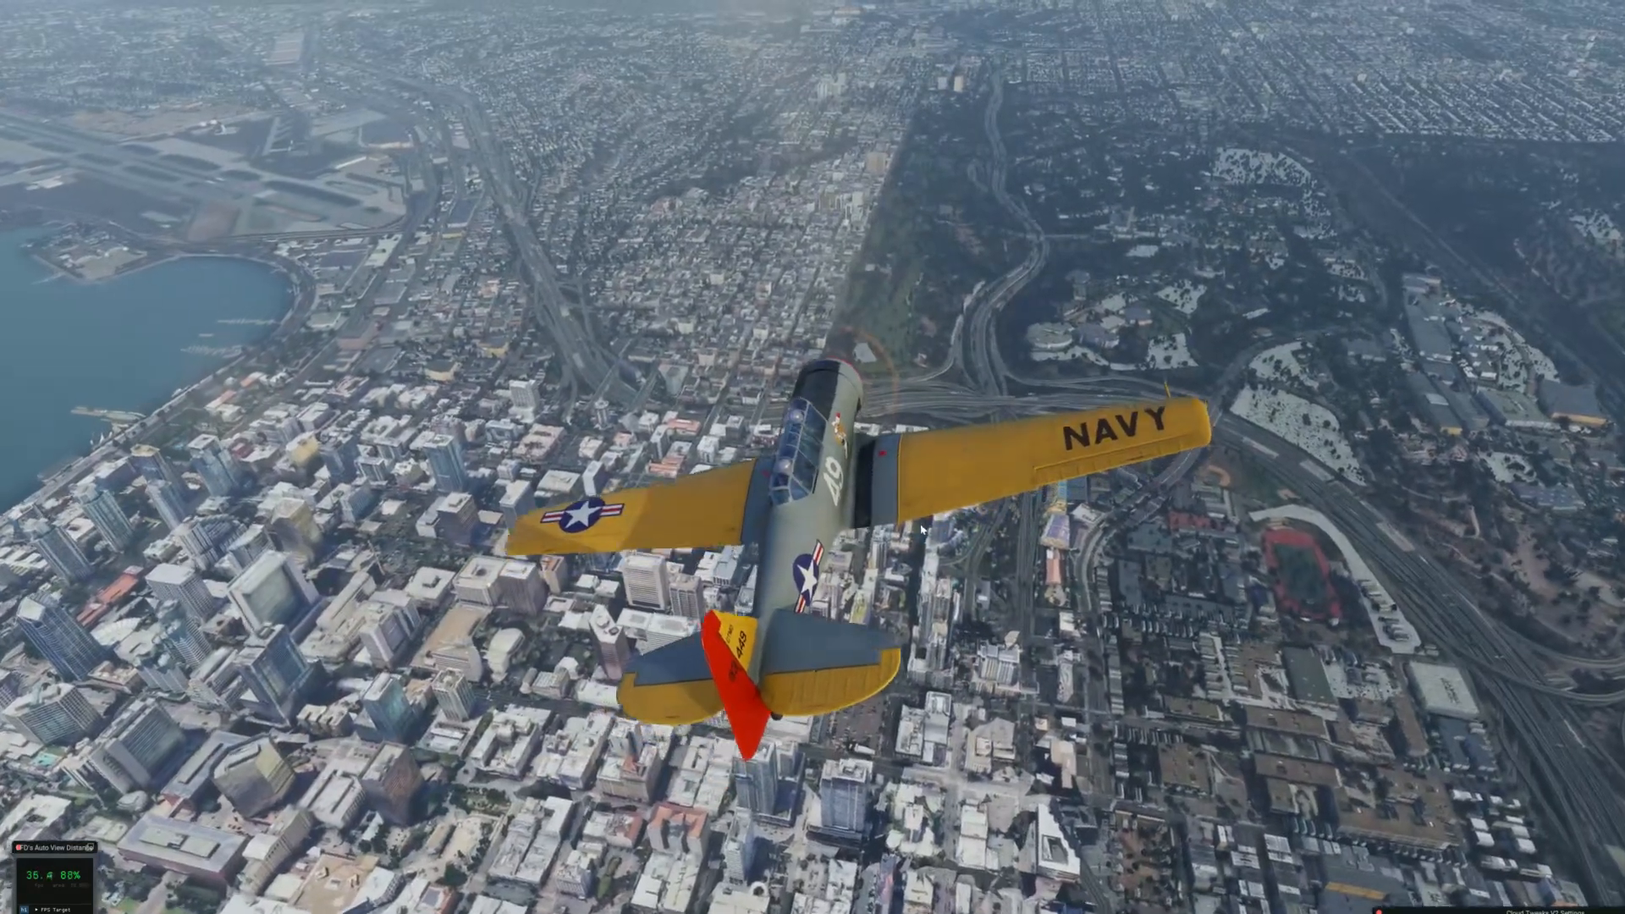
right_drag(854, 547, 599, 505)
right_drag(796, 536, 825, 576)
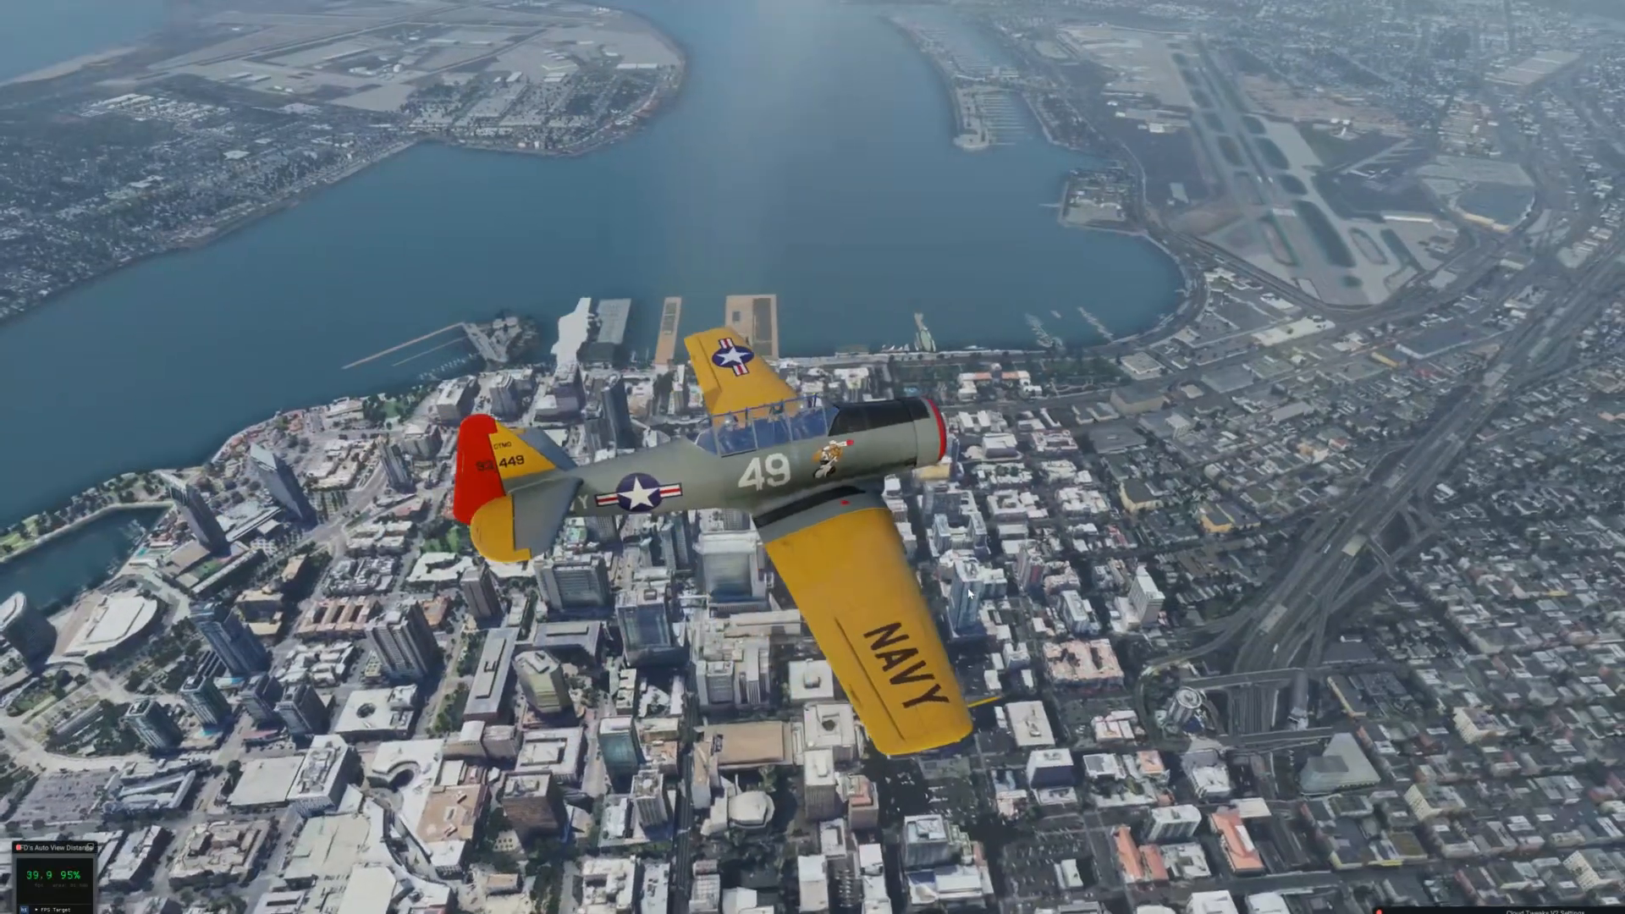
right_drag(970, 593, 719, 553)
right_drag(845, 569, 458, 526)
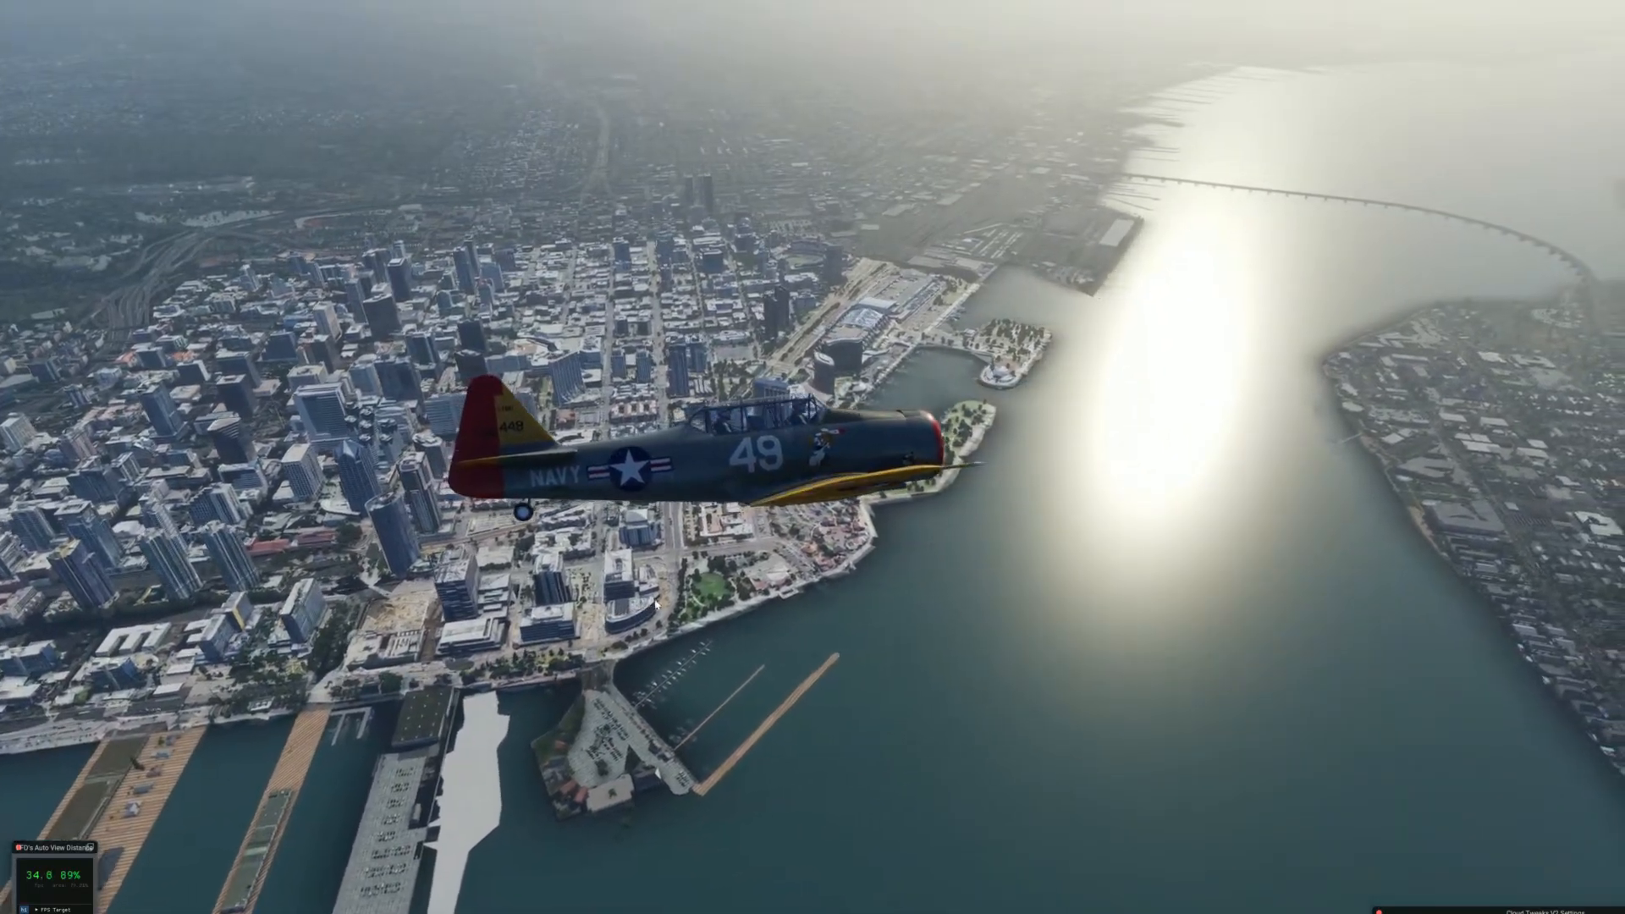
Pause the simulation and view the downtown skyline and marina from across the bay with the free camera
key(p)
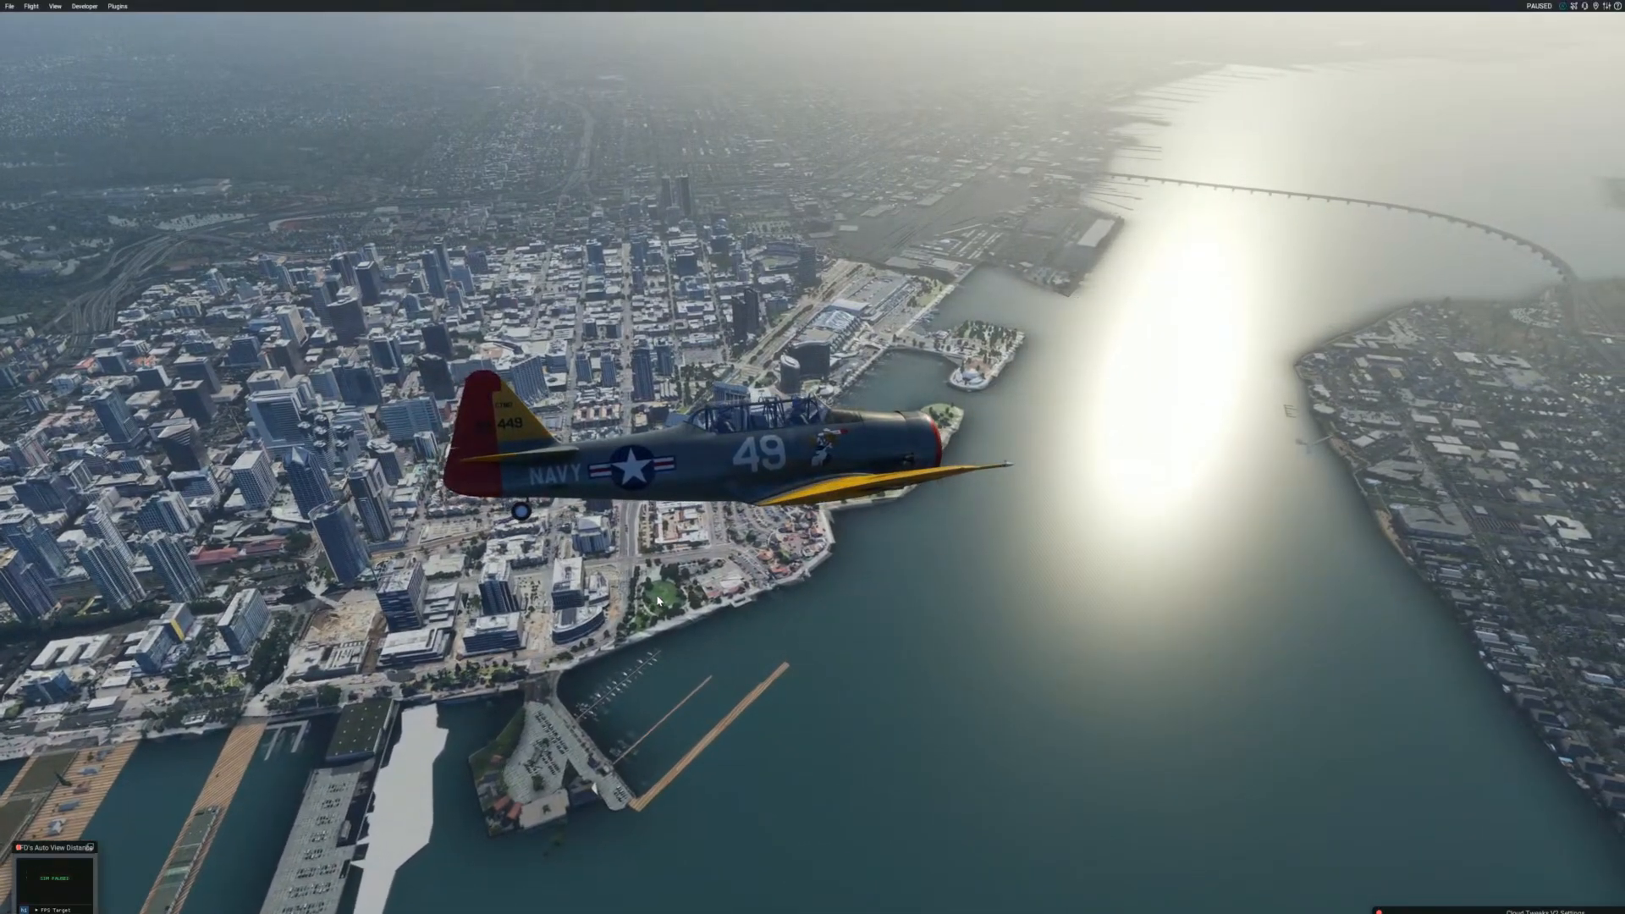
right_drag(659, 601, 1270, 605)
right_drag(751, 556, 499, 542)
key(comma)
right_drag(924, 546, 110, 432)
right_drag(955, 435, 661, 421)
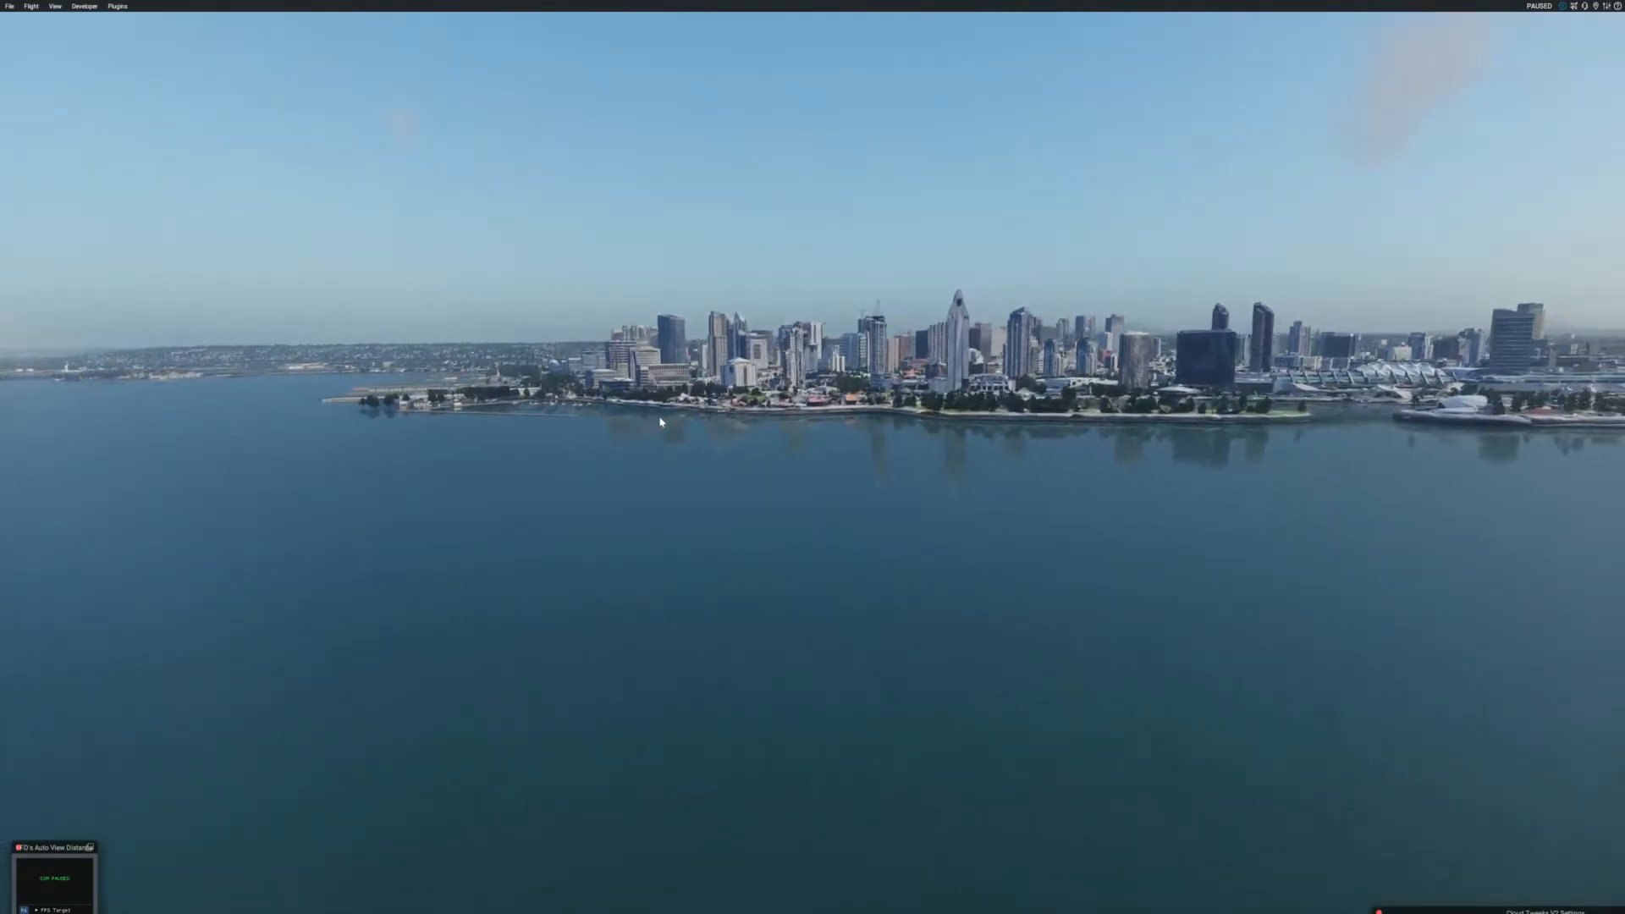
key(Up)
key(Right)
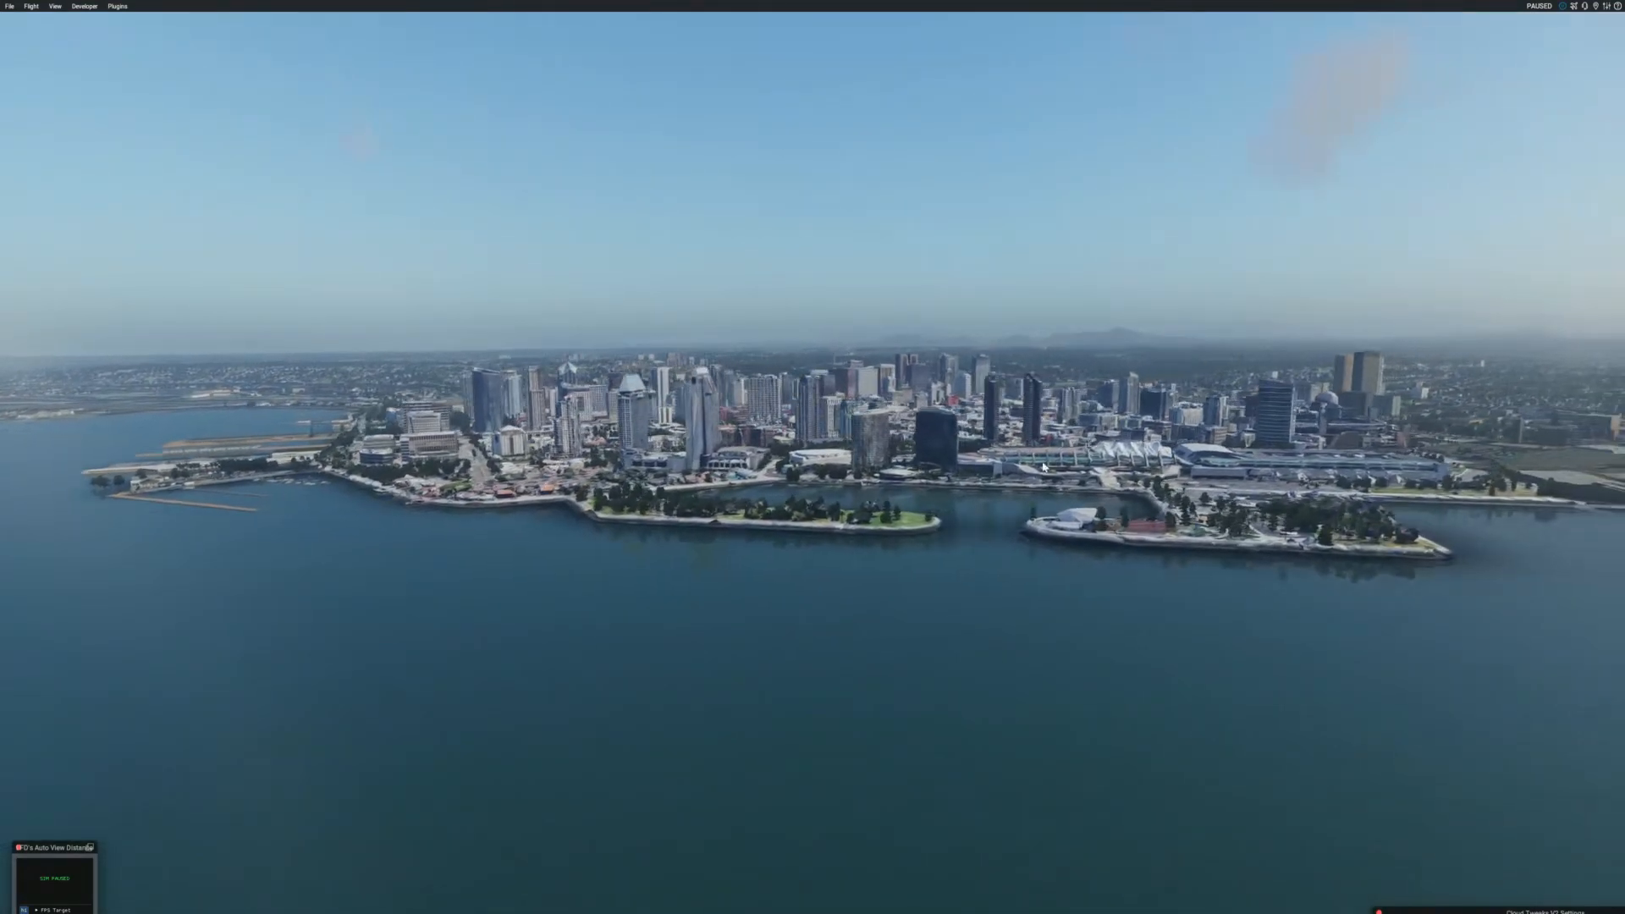
Circle the free camera around the landward side of downtown to inspect the buildings, rail yard and freeway interchange
right_drag(1002, 467, 811, 452)
key(Right)
key(Right)
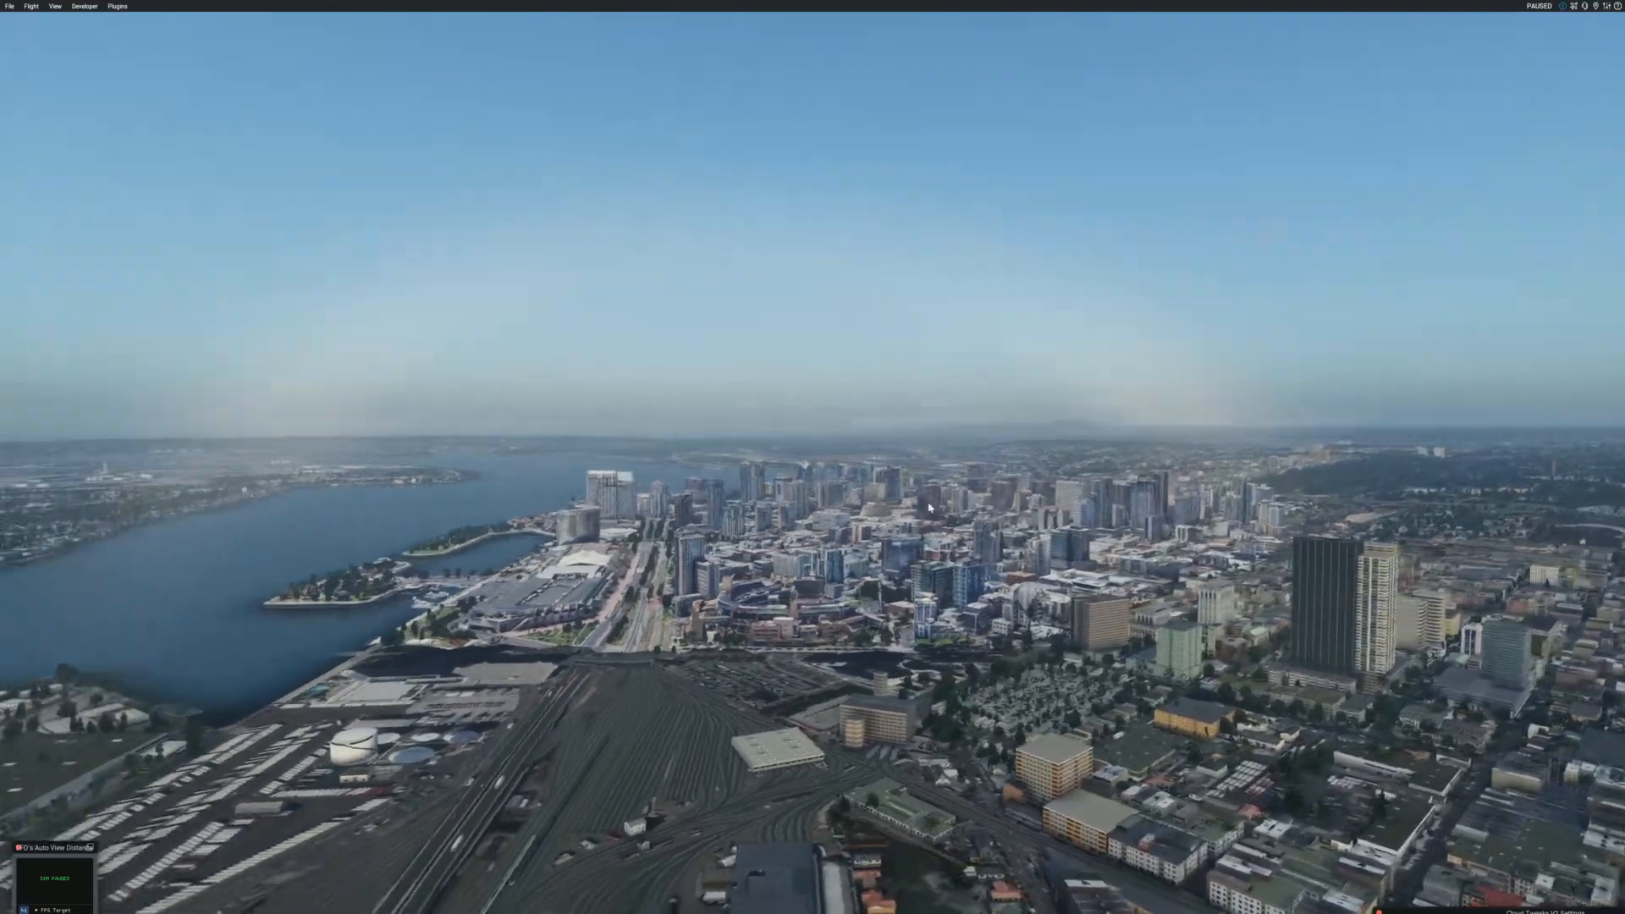
right_drag(929, 507, 833, 513)
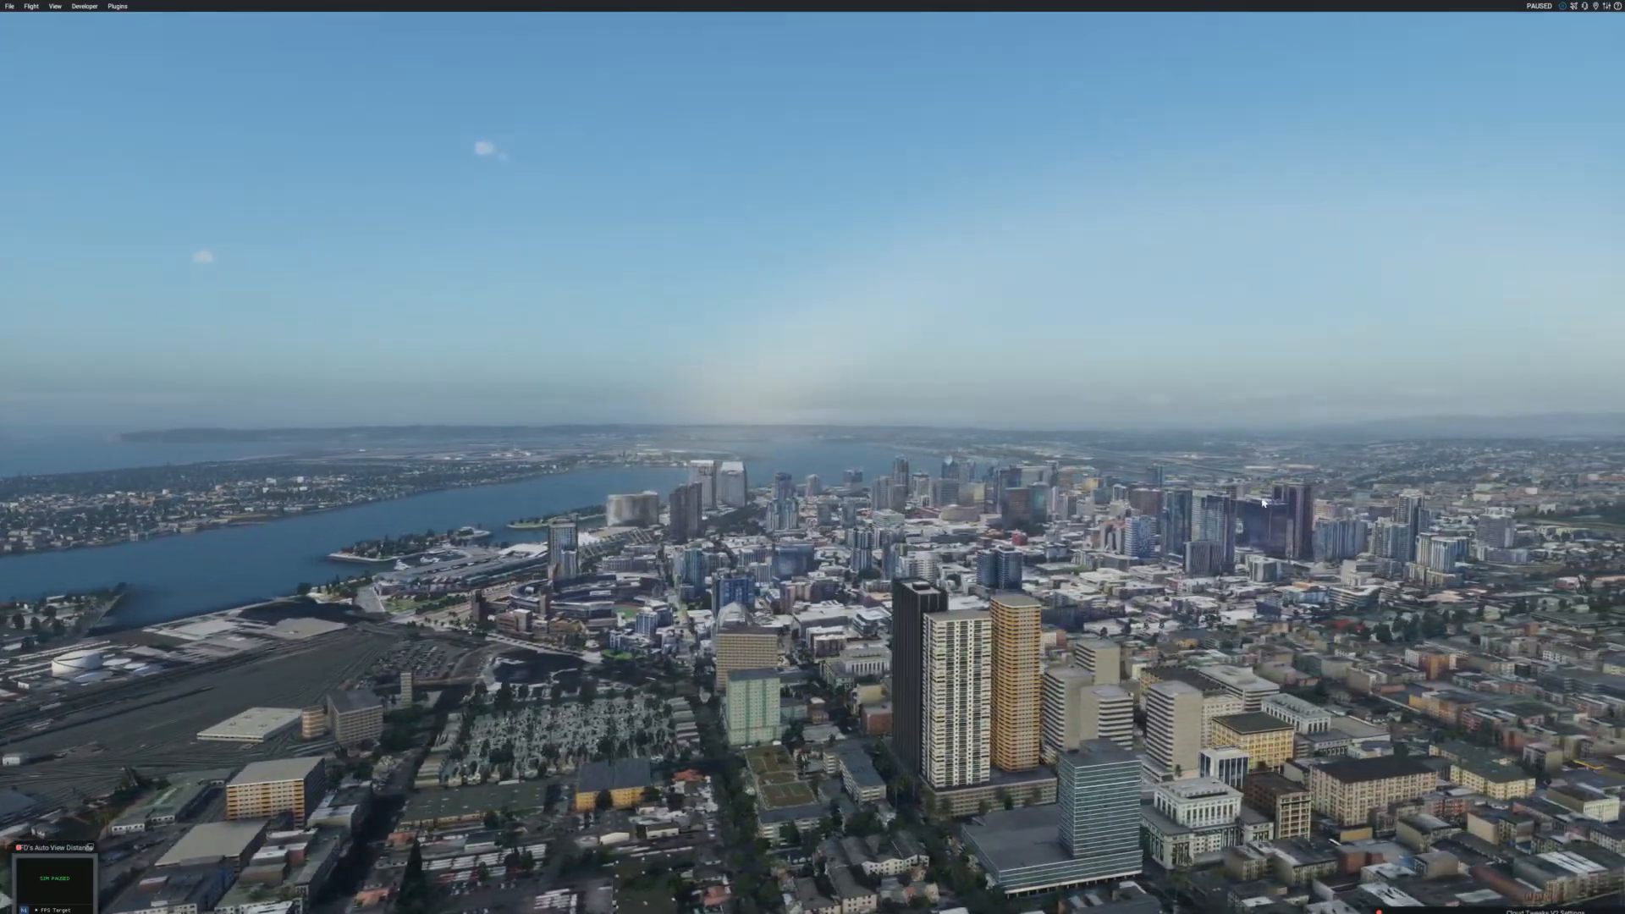
right_drag(1263, 503, 1208, 501)
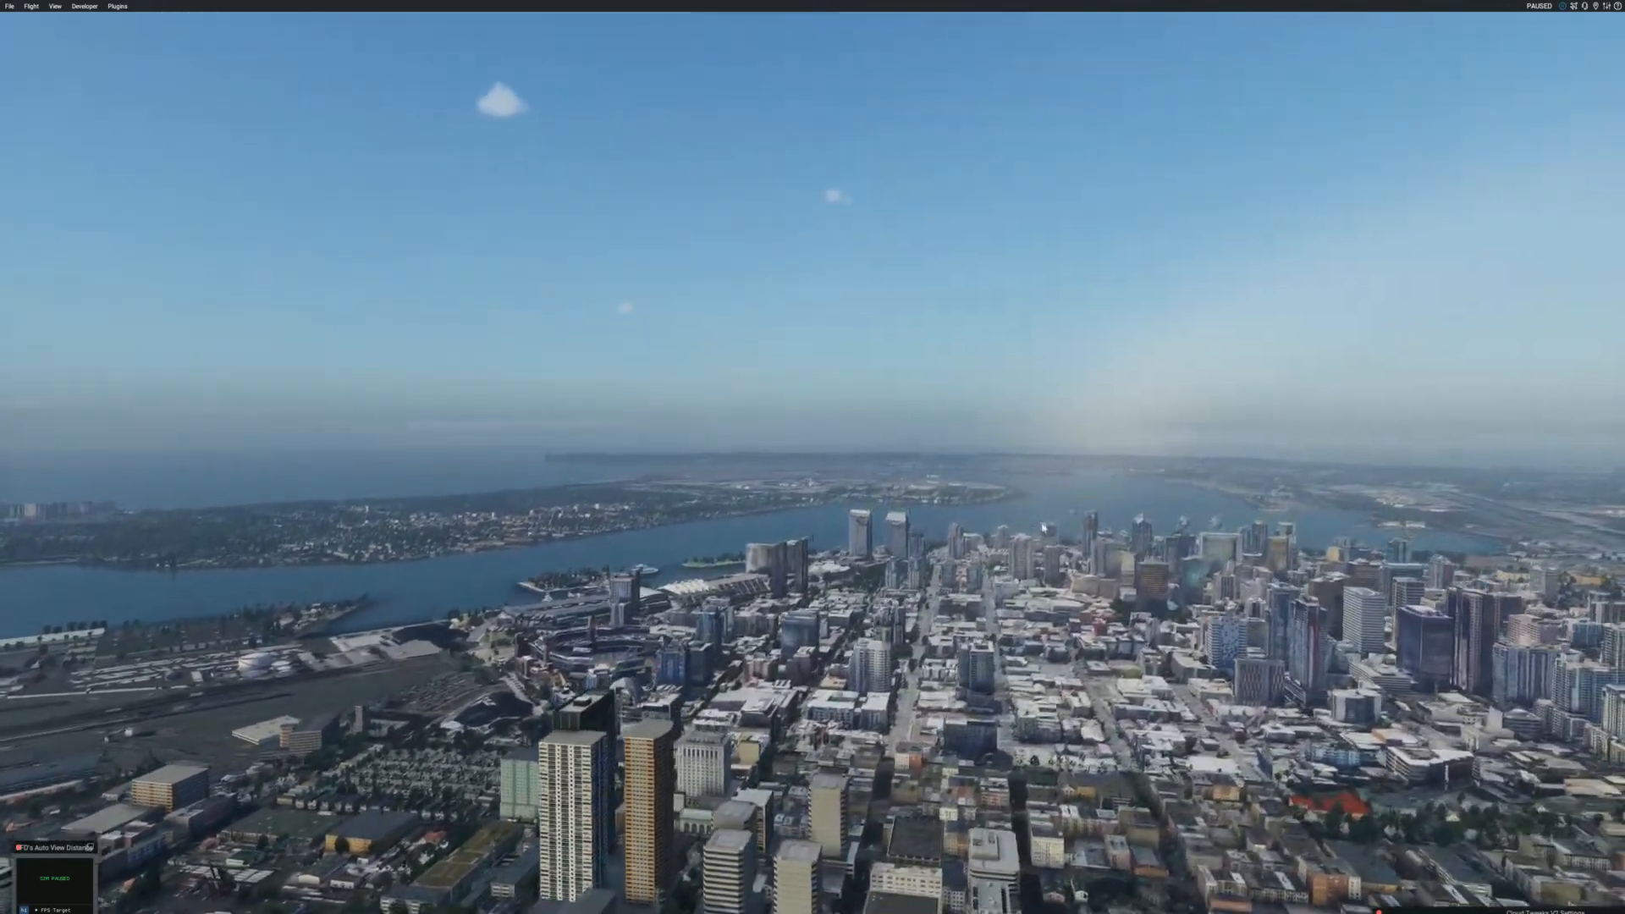
right_drag(1043, 528, 1035, 541)
right_drag(1223, 553, 1088, 542)
key(Right)
key(Right)
key(Right)
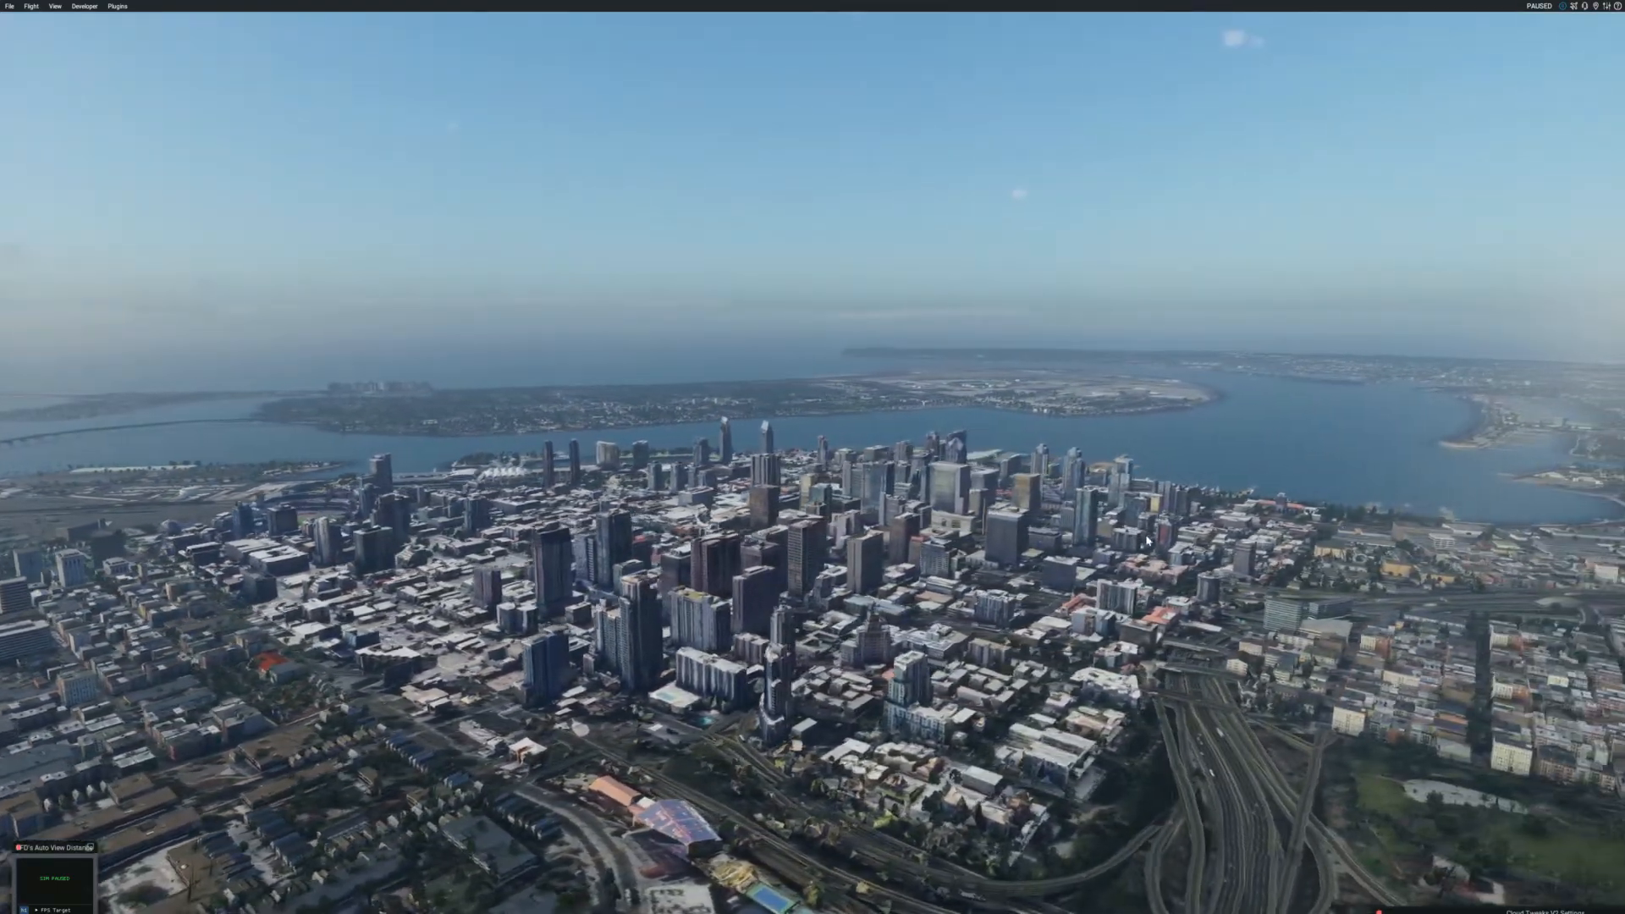
key(Right)
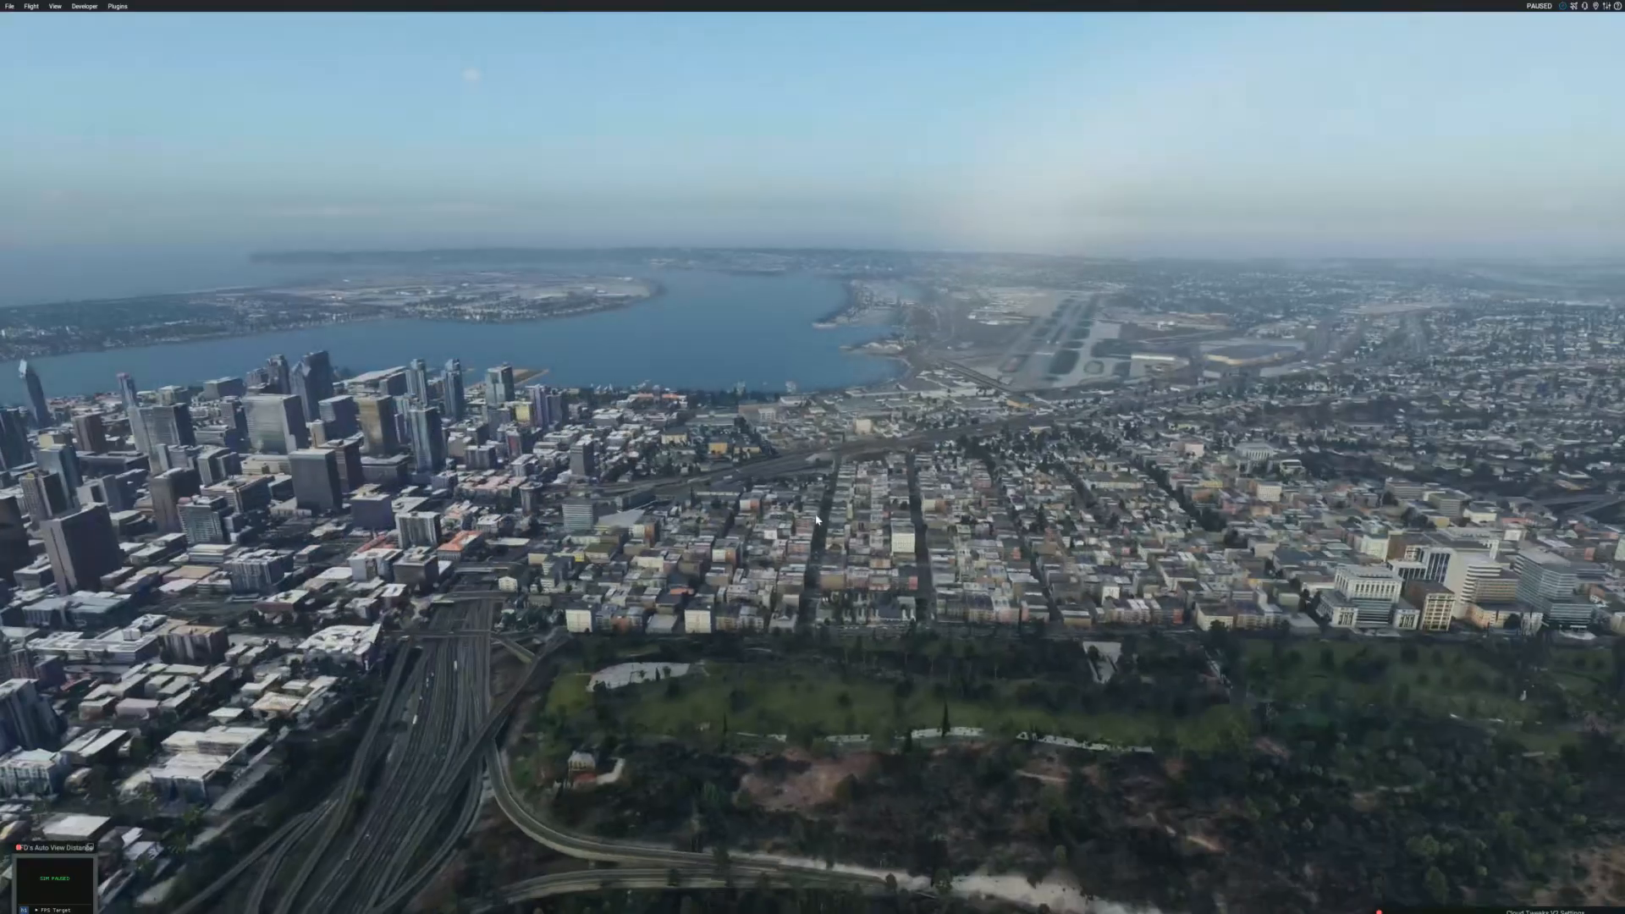
Orbit the free camera above the freeway interchange to inspect the downtown high-rises with the bay and bridge behind them
key(Left)
right_drag(817, 520, 1245, 540)
key(Right)
key(Right)
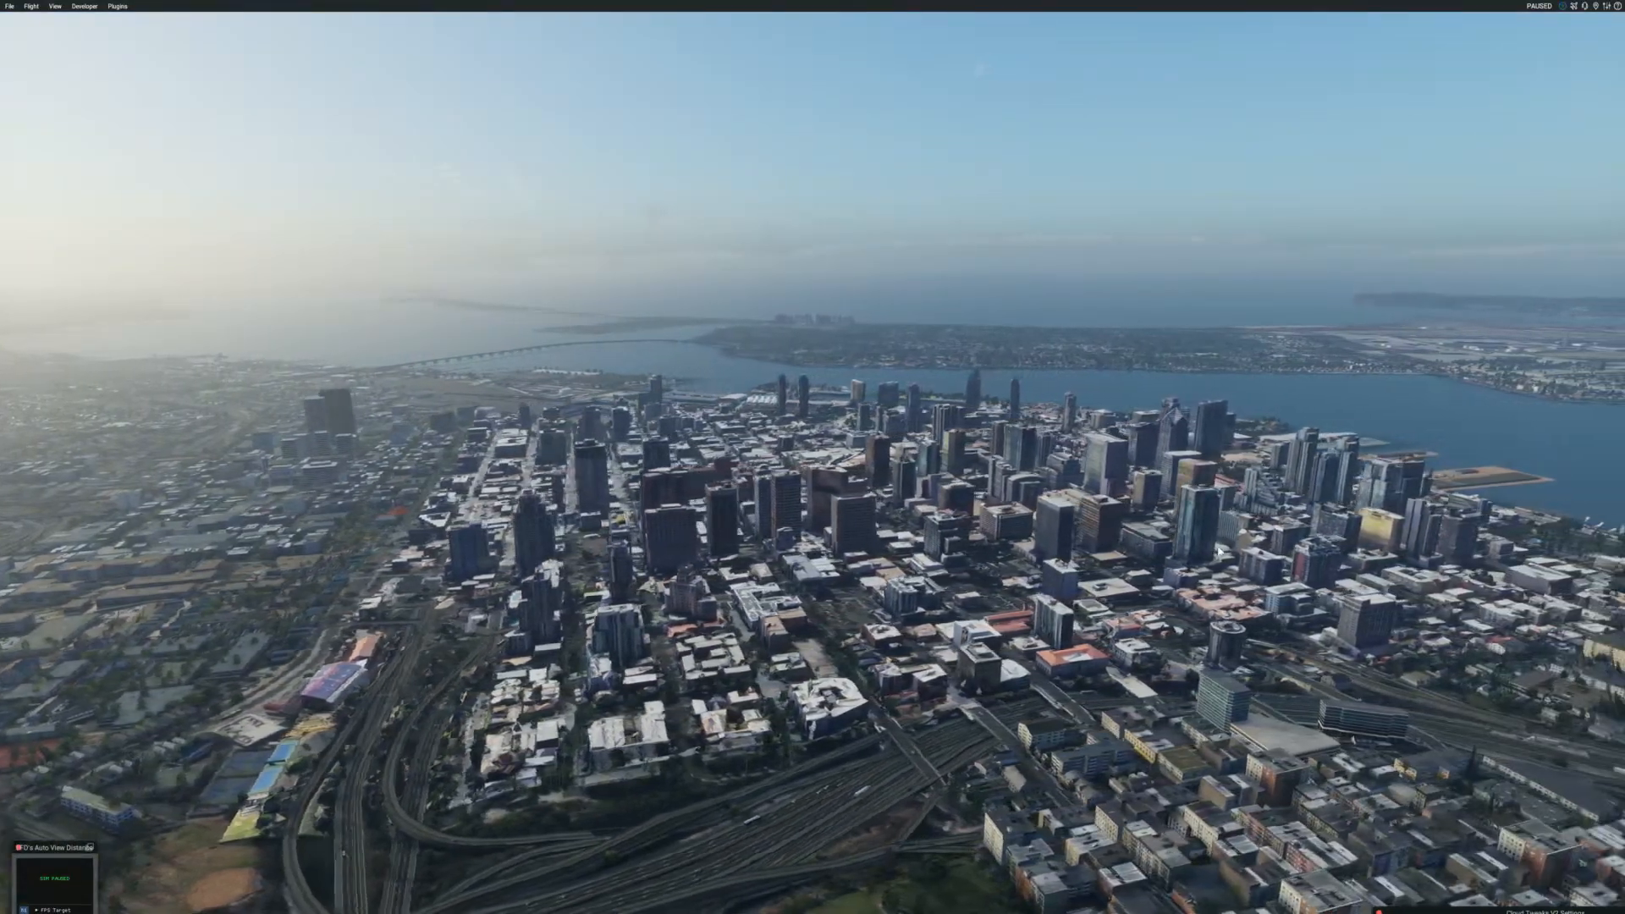
key(Right)
right_drag(1219, 551, 886, 551)
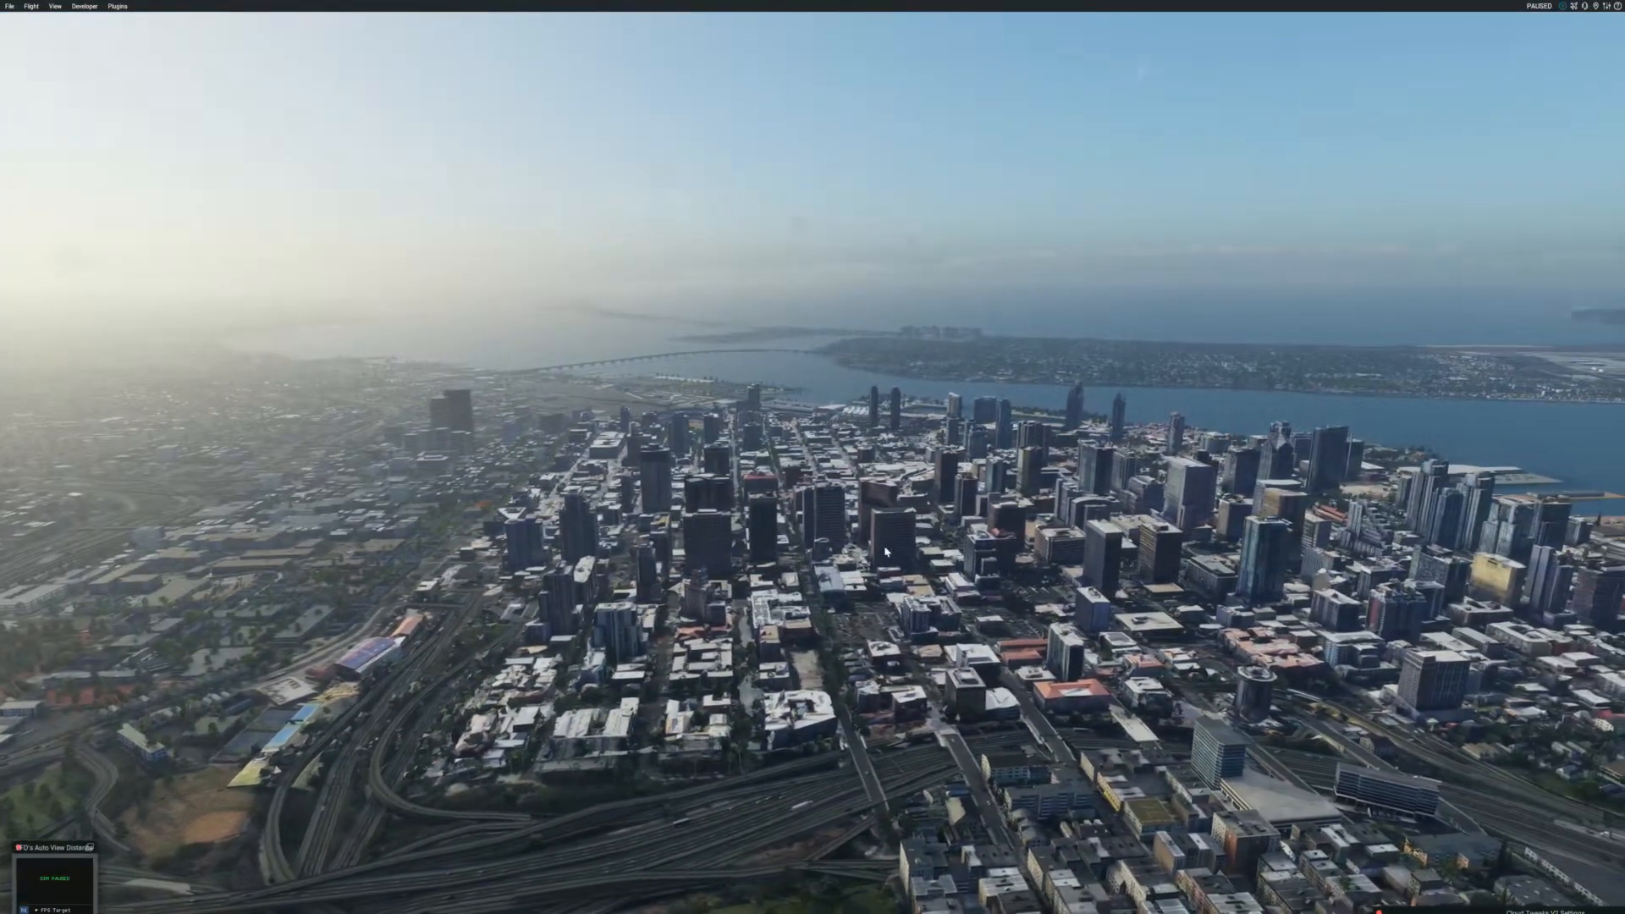
key(Right)
right_drag(1095, 575, 912, 548)
right_drag(1047, 547, 1127, 680)
Bring the free camera around to the bay side, low over the water, to view the downtown skyline
key(Right)
key(Up)
key(Right)
key(Up)
key(Right)
right_drag(1292, 653, 999, 613)
key(Right)
right_drag(1347, 650, 773, 512)
key(Right)
key(Right)
key(Right)
key(Right)
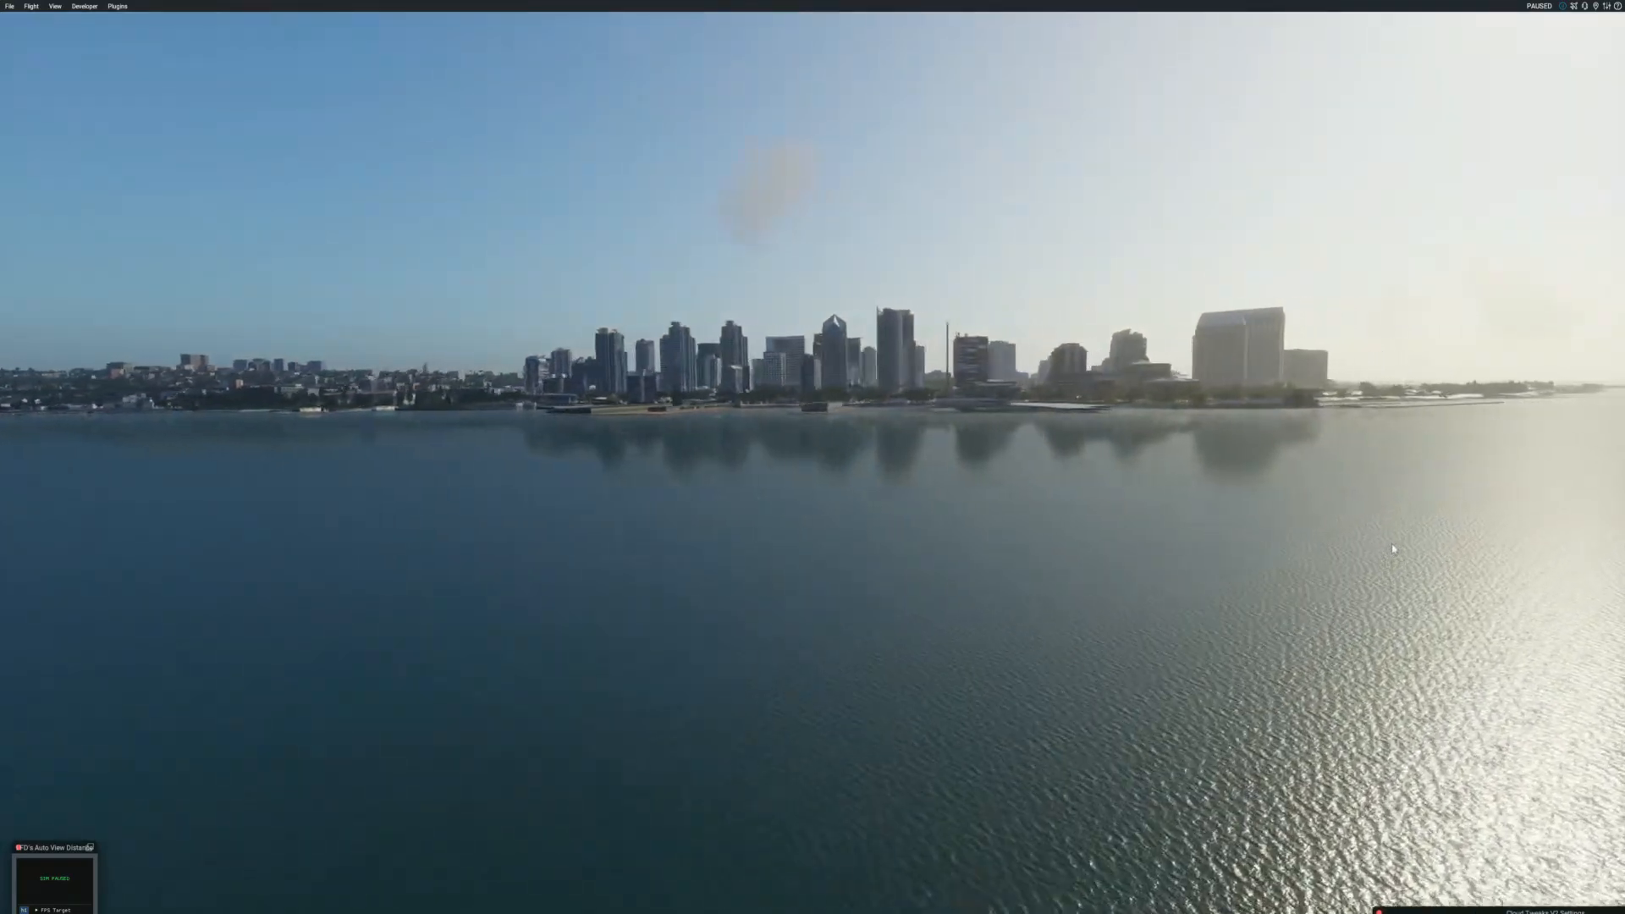
Travel along the bay with the free camera to examine the harbour piers, breakwater and waterfront towers at low and raised heights
key(Right)
right_drag(1365, 547, 1267, 536)
key(Up)
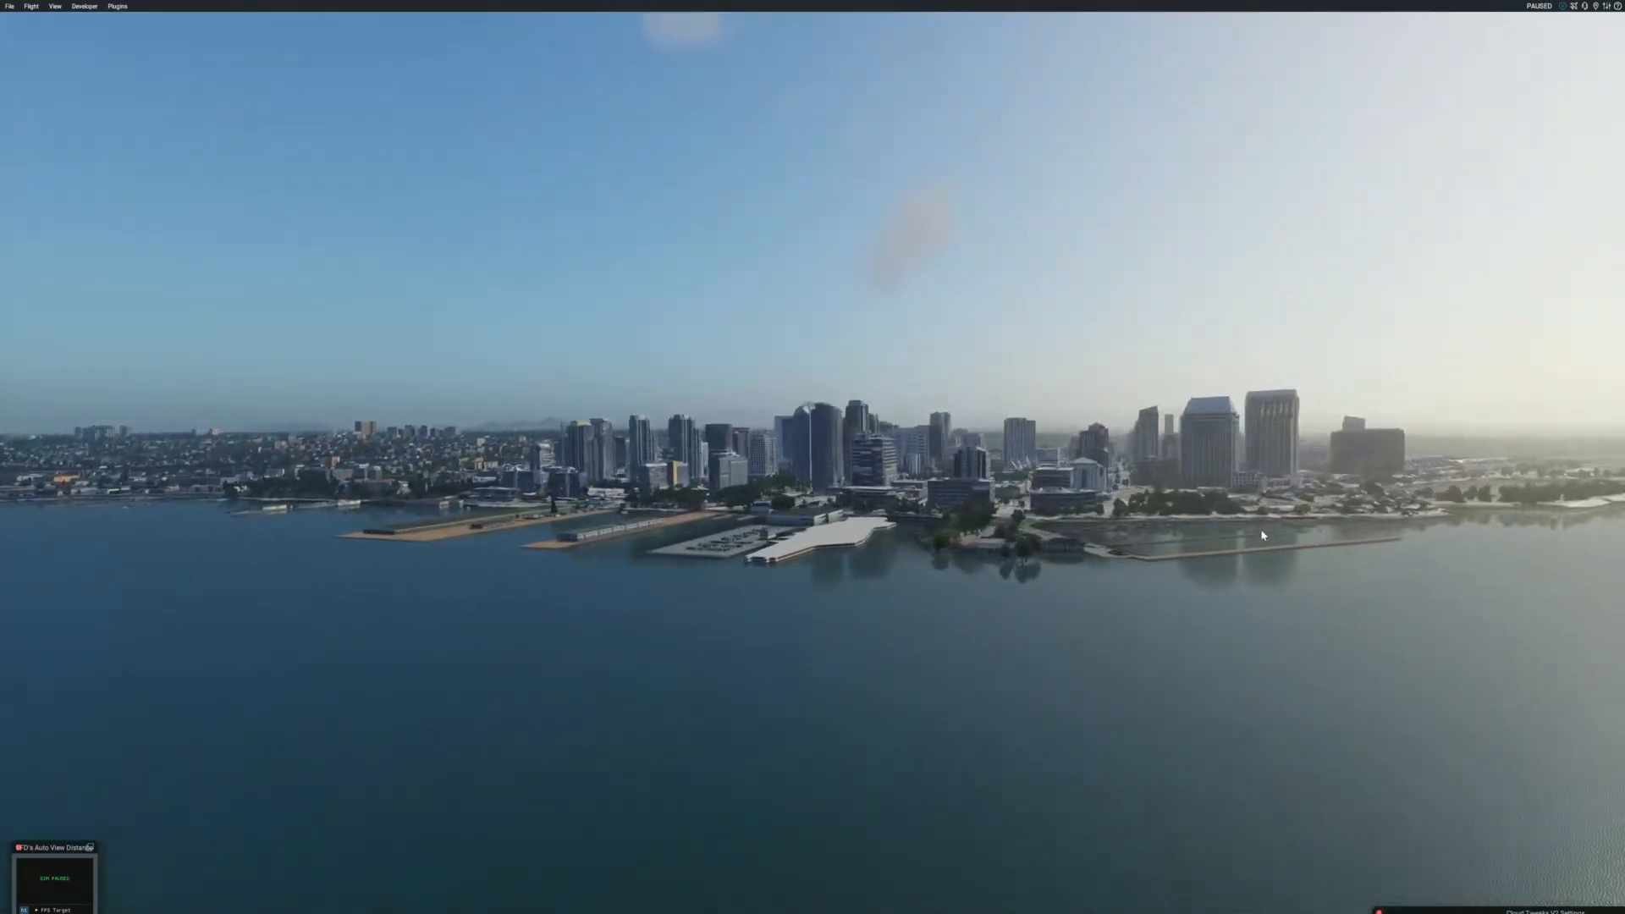
key(Right)
key(Right)
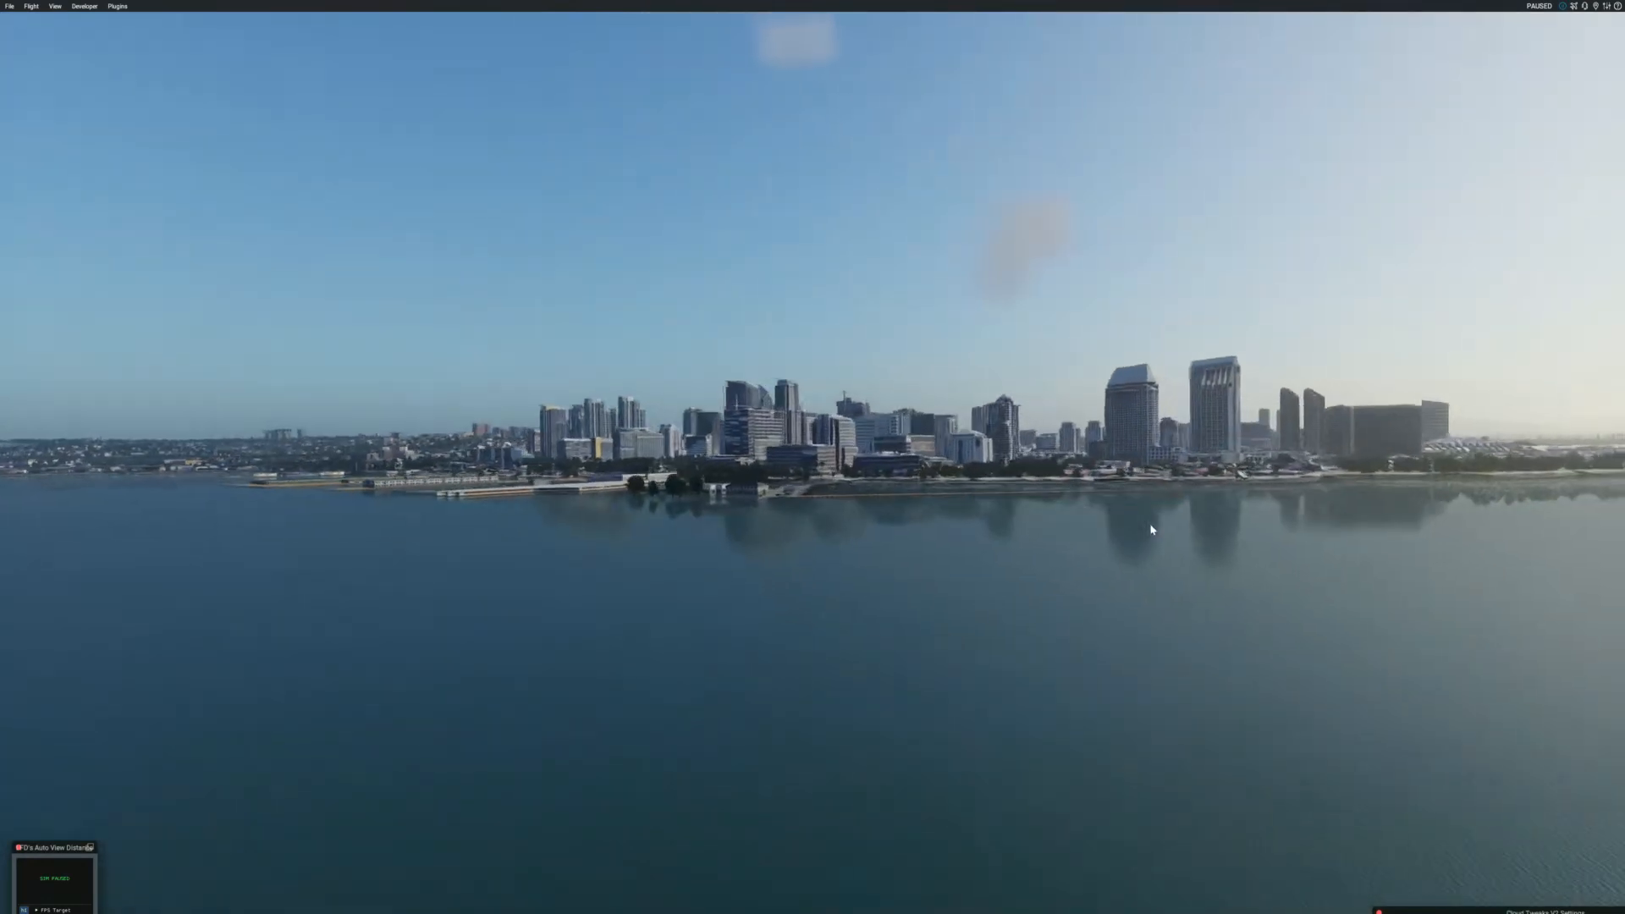
key(Right)
right_drag(1140, 530, 1102, 551)
key(Up)
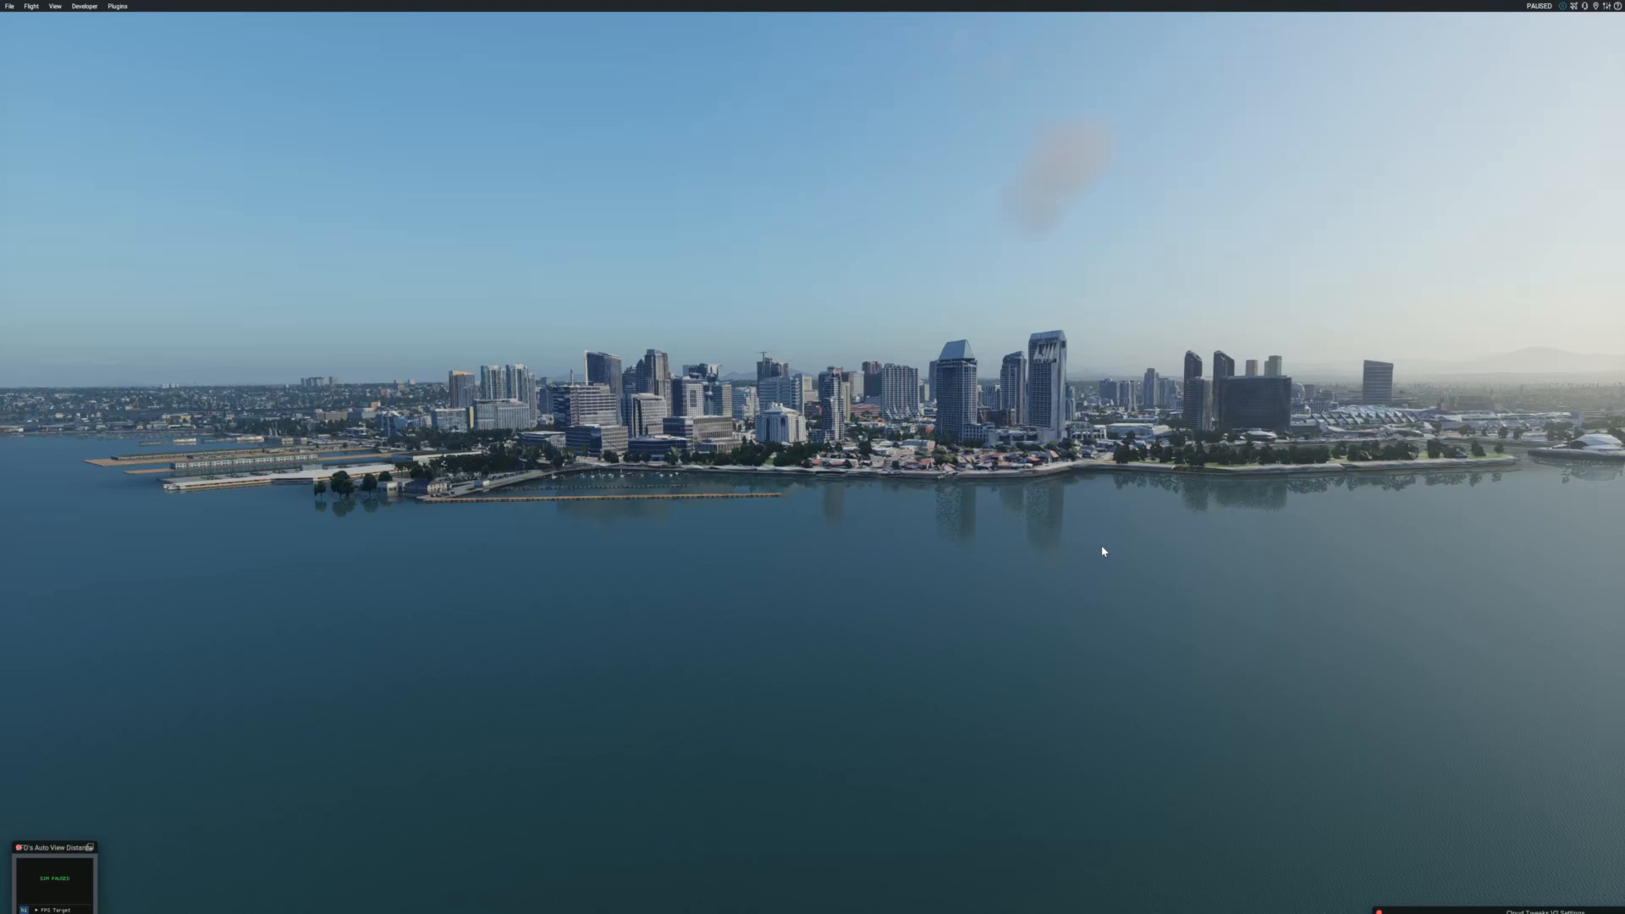